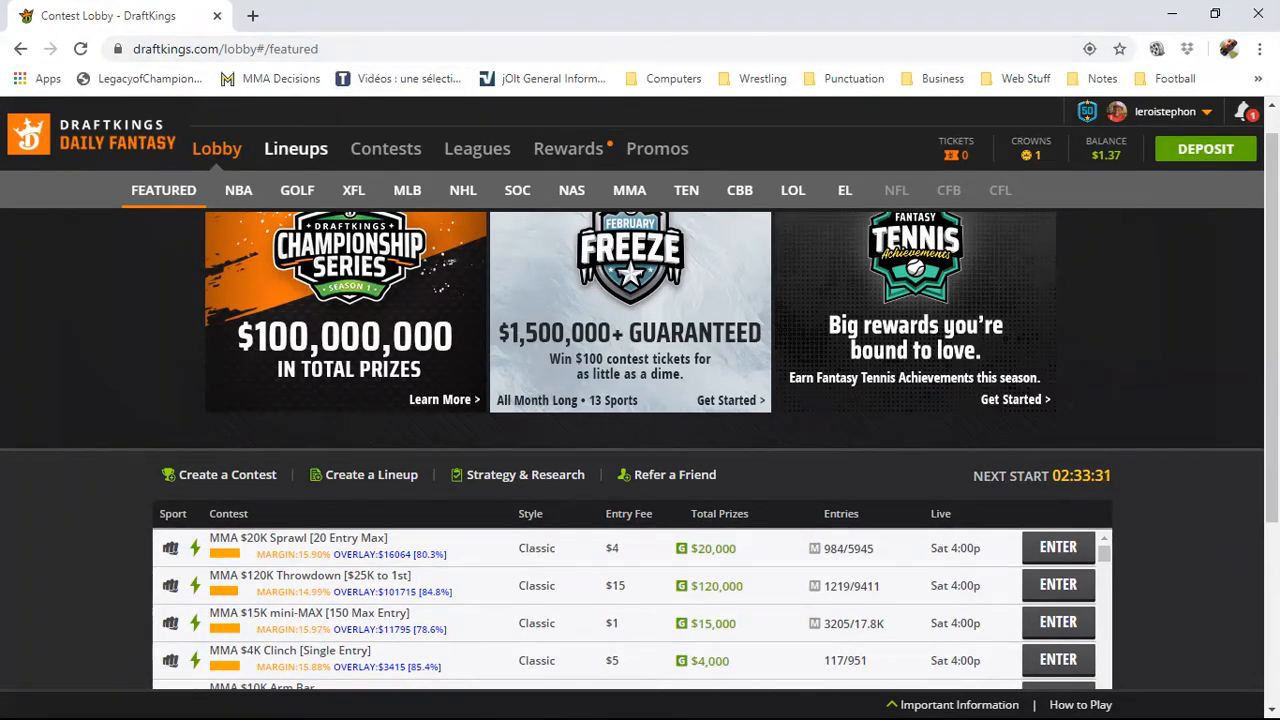
Open the Lineup Upload page from the lineups section and choose MMA as the template's sport
{"action": "left_click", "coordinate": [296, 148]}
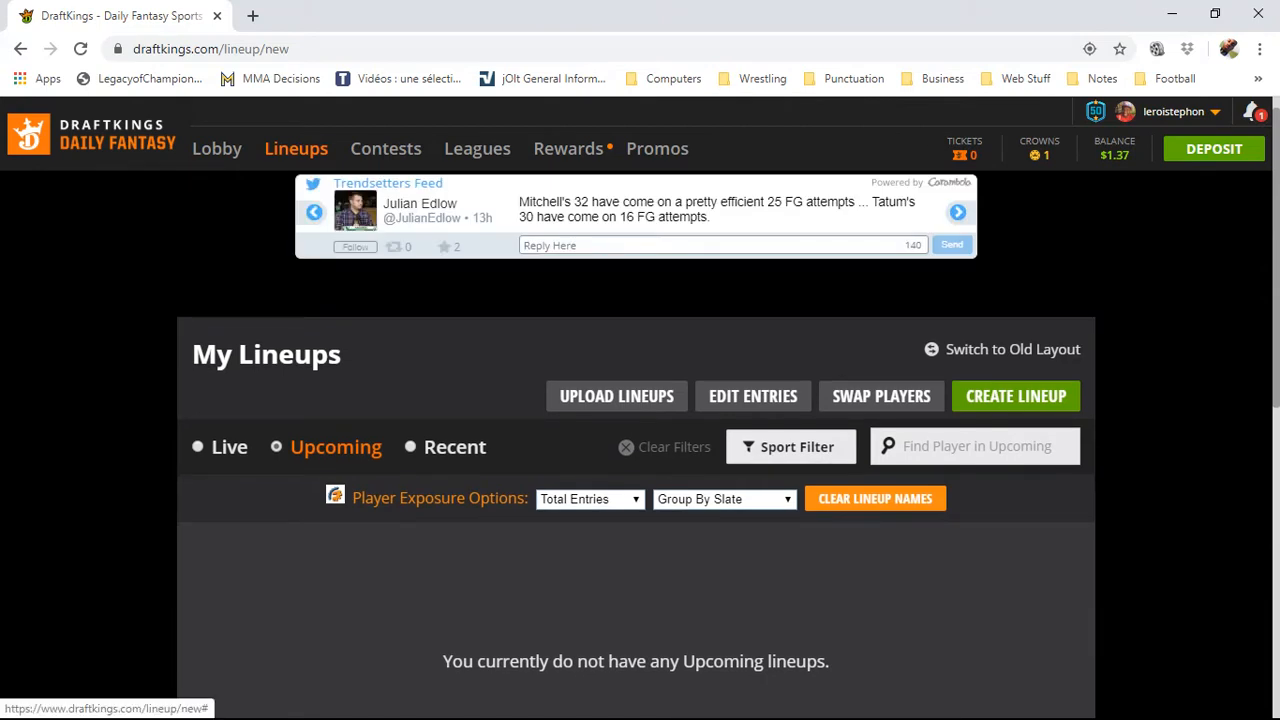
{"action": "left_click", "coordinate": [1015, 396]}
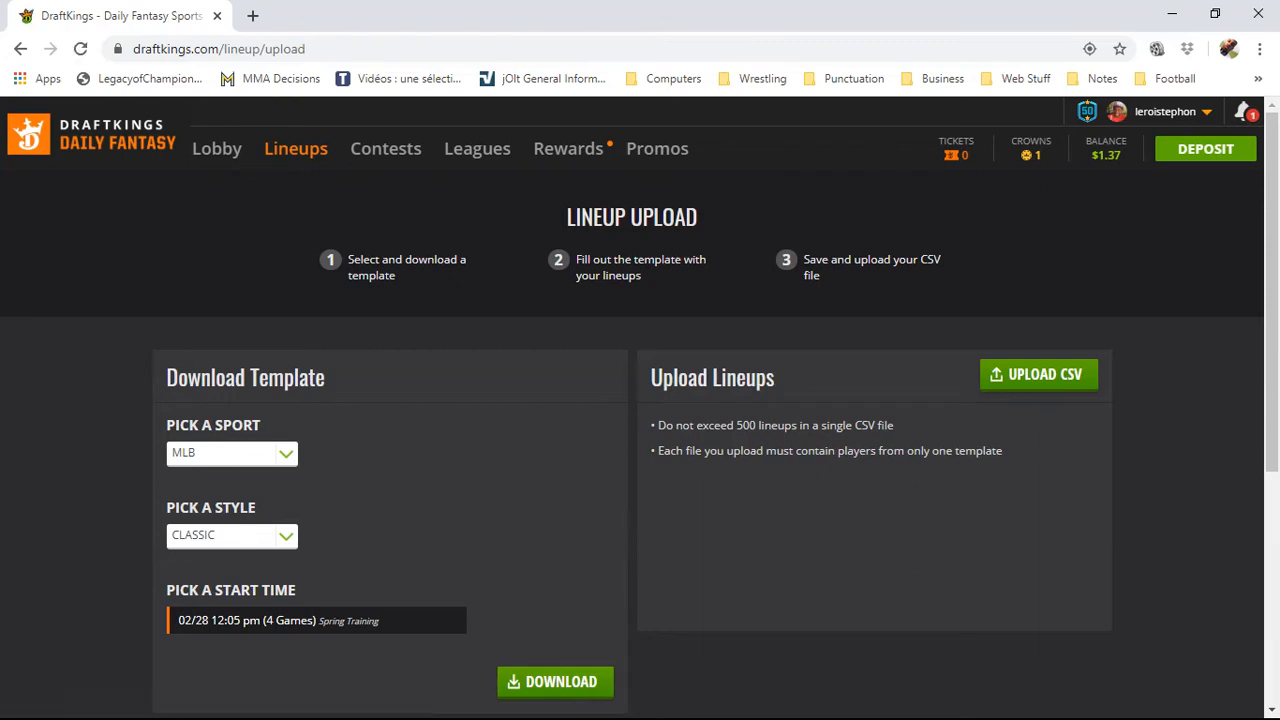
{"action": "left_click", "coordinate": [284, 454]}
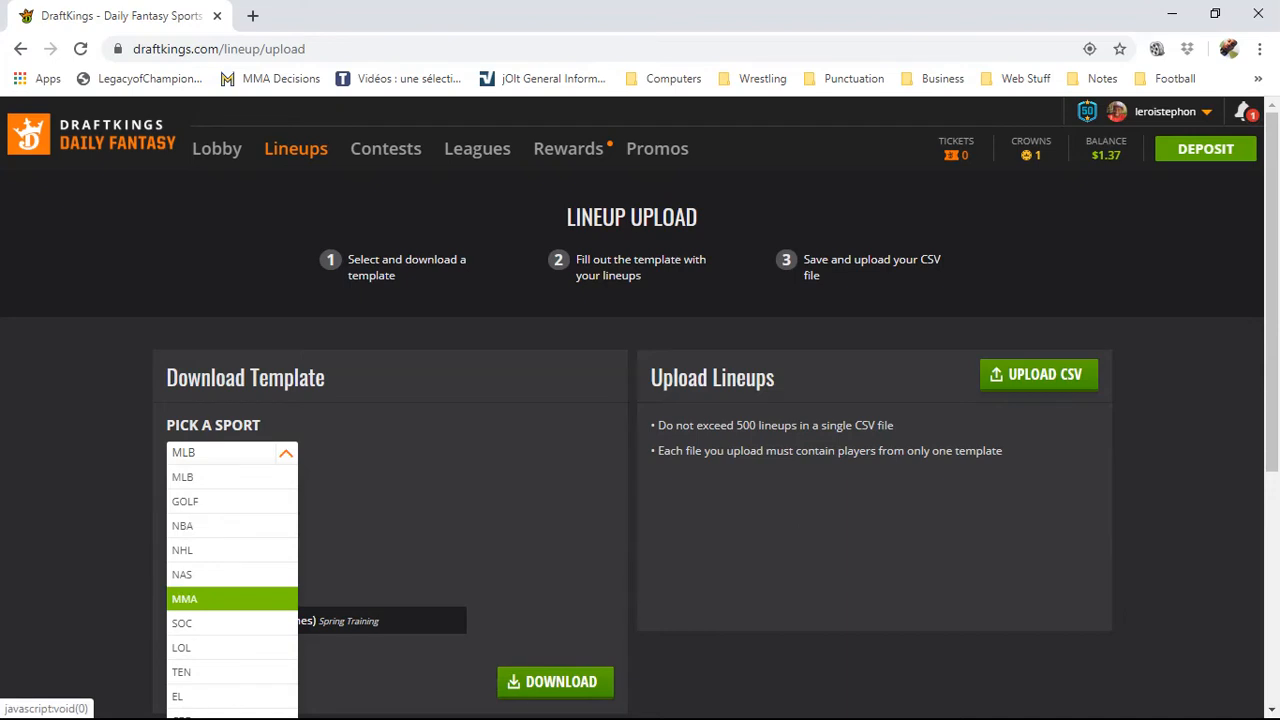
{"action": "left_click", "coordinate": [232, 598]}
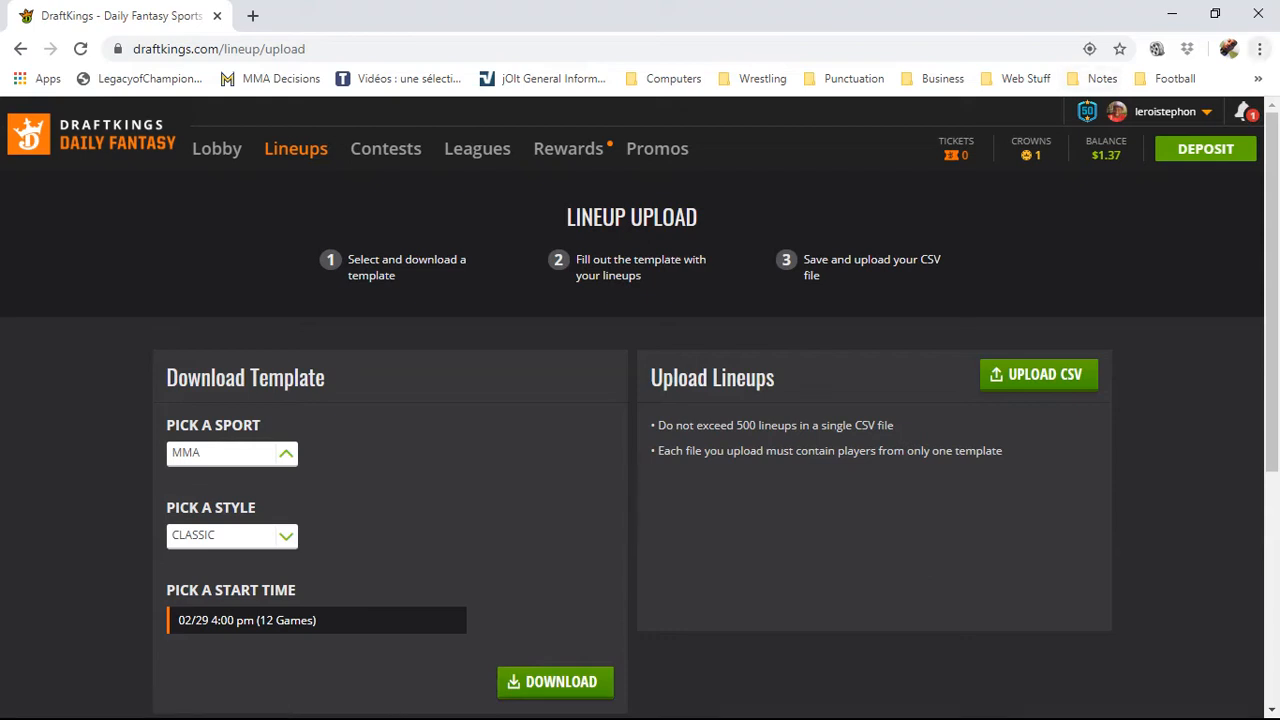
View the browser's download list, and switch to the DKSalaries (58).csv file in LibreOffice Calc
{"action": "left_click", "coordinate": [1259, 48]}
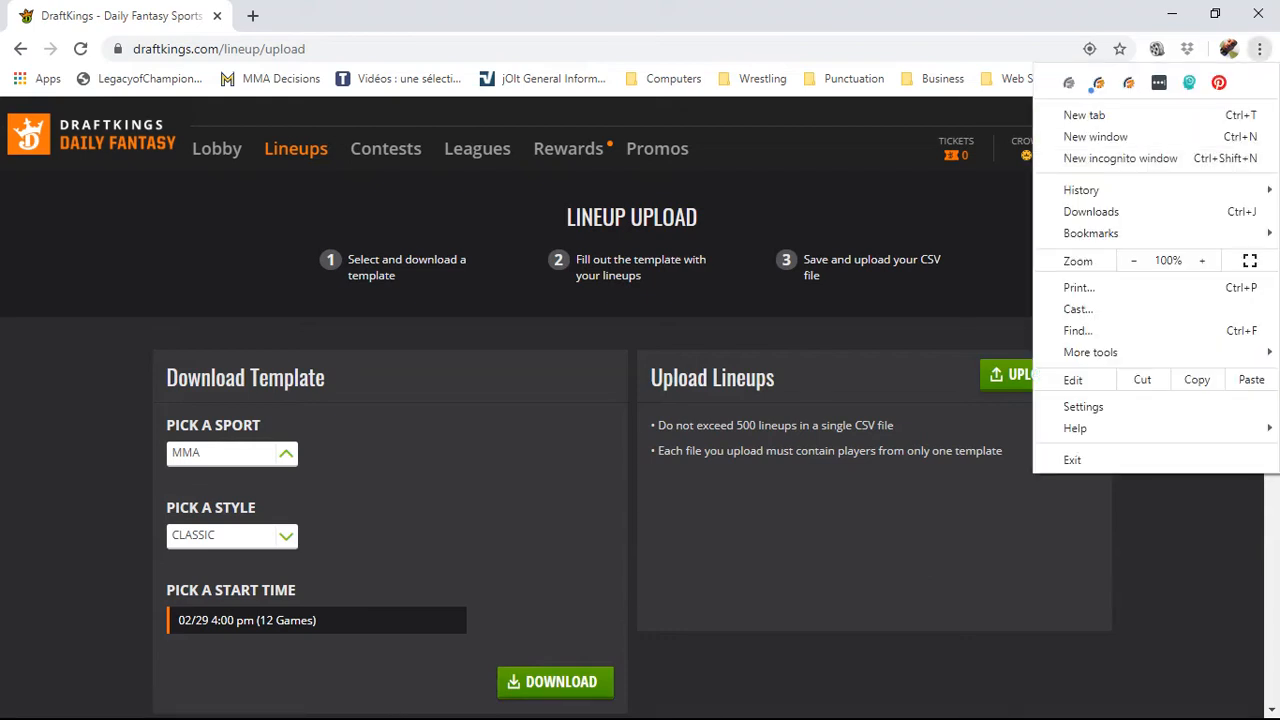
{"action": "left_click", "coordinate": [1091, 211]}
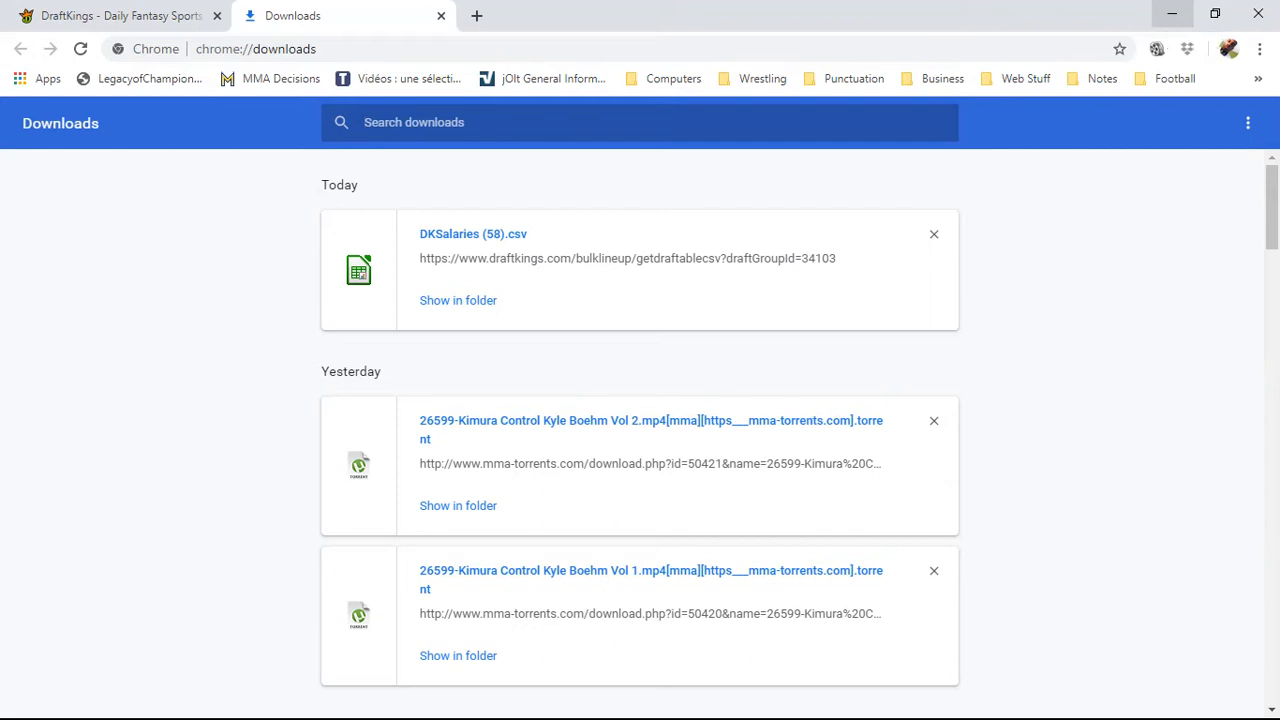
{"action": "left_click", "coordinate": [1172, 14]}
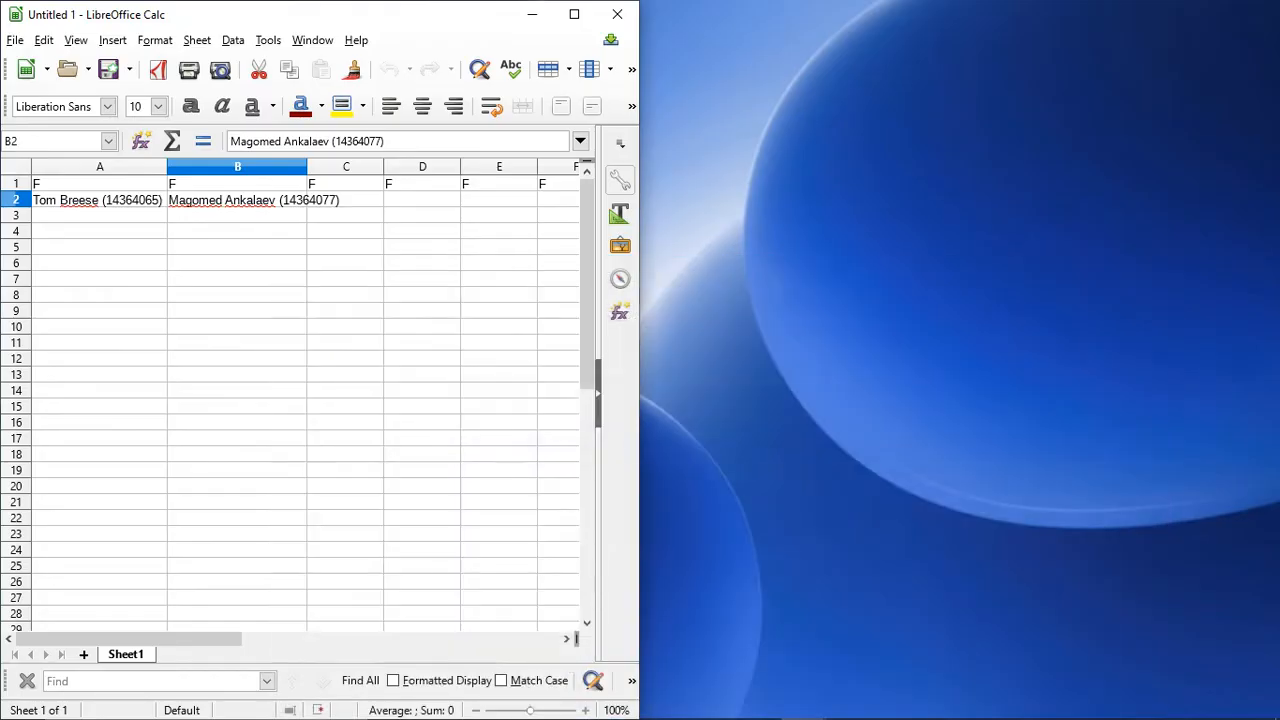
{"action": "mouse_move", "coordinate": [668, 717]}
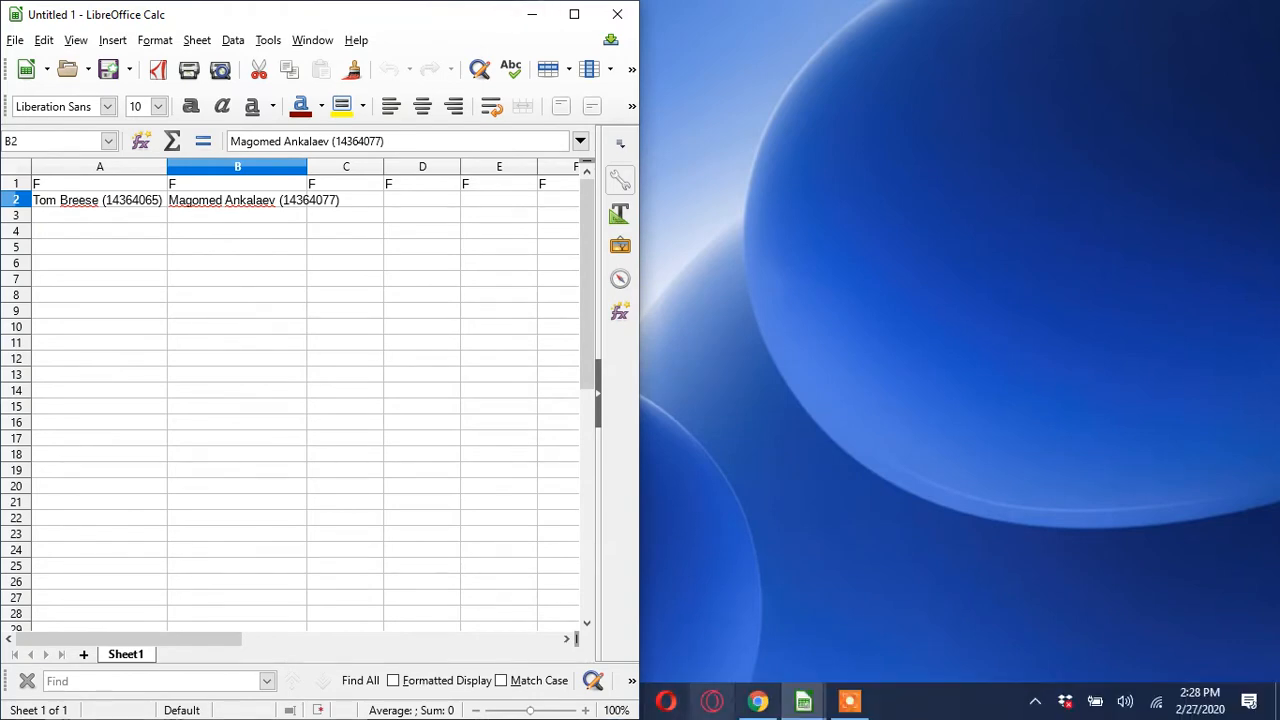
{"action": "mouse_move", "coordinate": [803, 701]}
{"action": "mouse_move", "coordinate": [745, 615]}
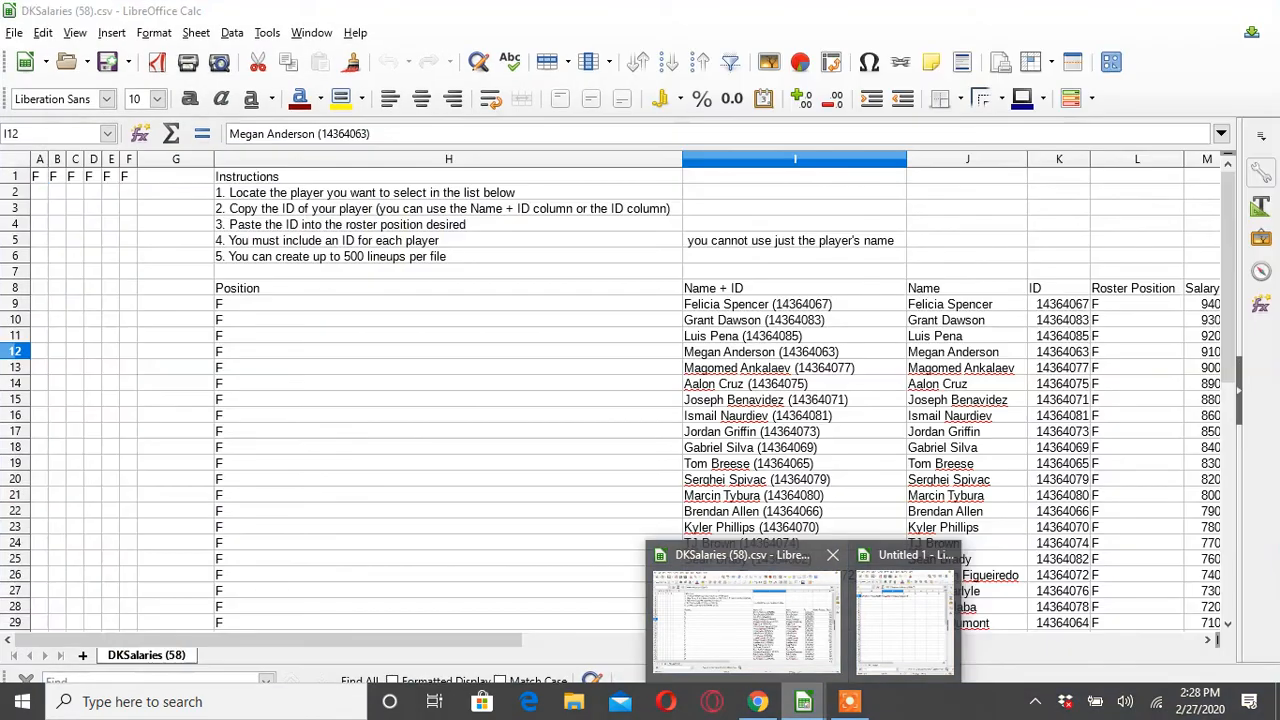
{"action": "left_click", "coordinate": [745, 615]}
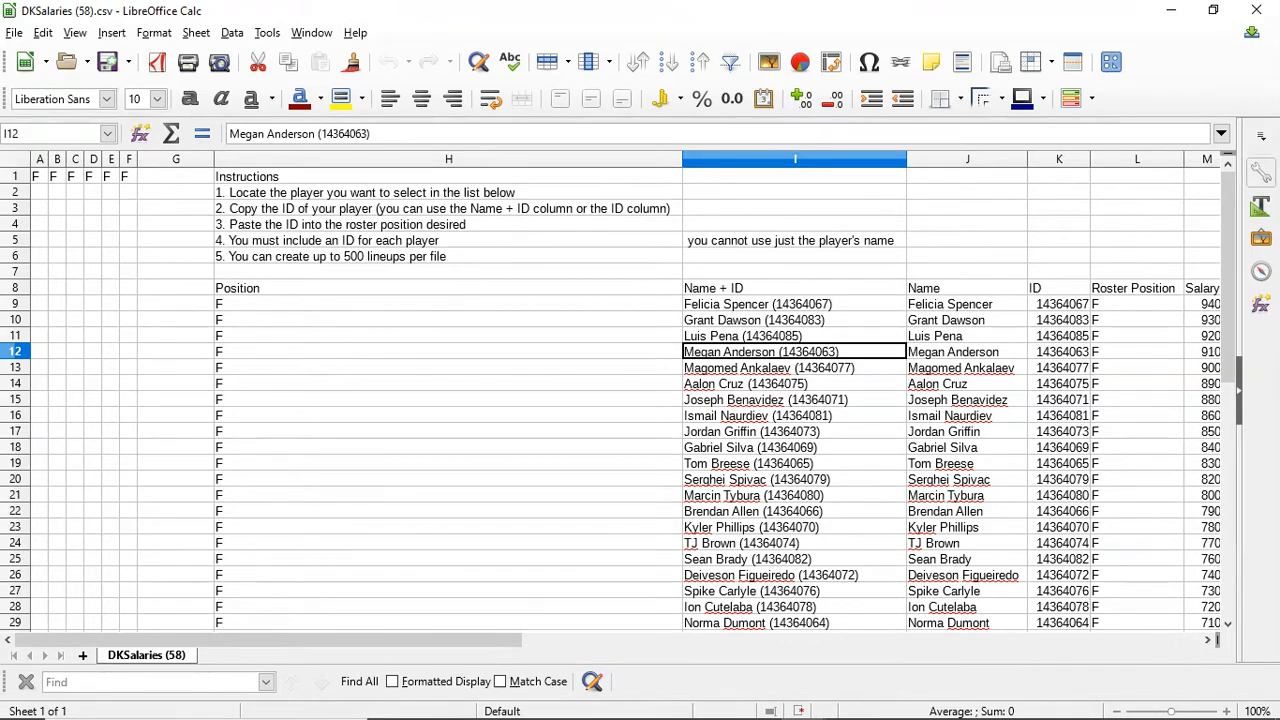
Narrow the Name + ID column I and widen the ID column K in the salaries sheet
{"action": "left_click_drag", "start_coordinate": [906, 160], "coordinate": [873, 160]}
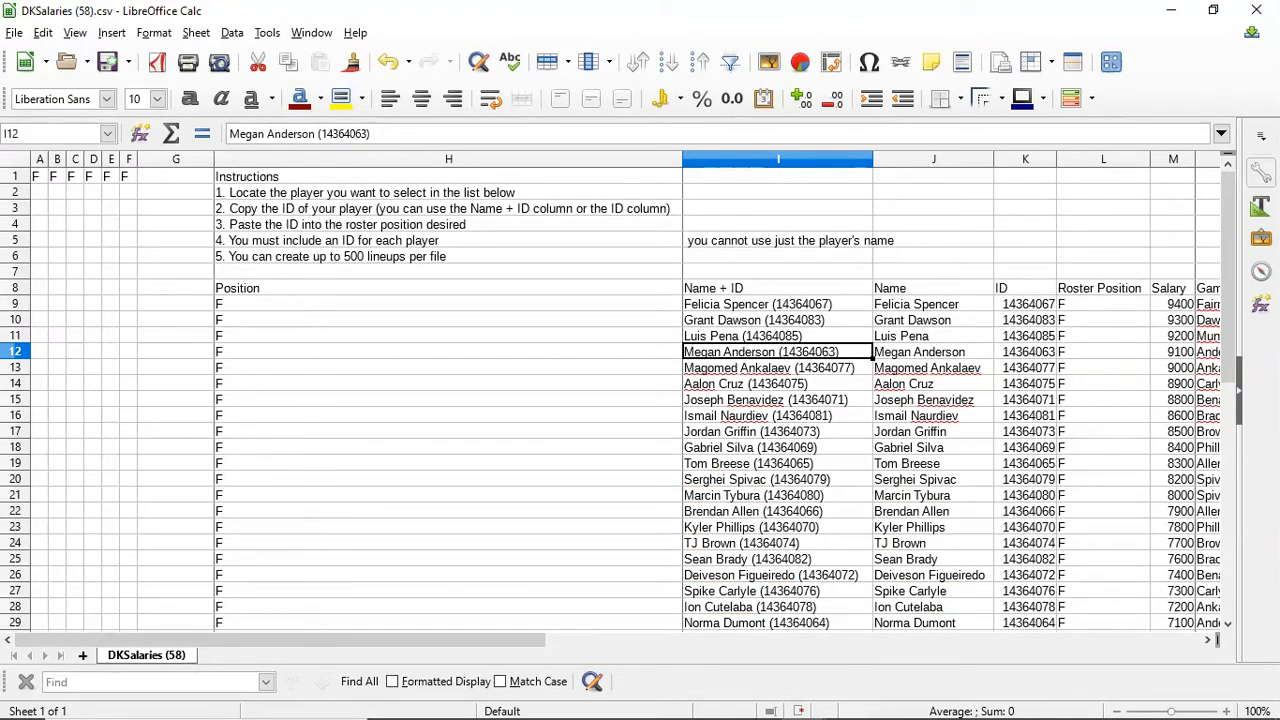
{"action": "left_click_drag", "start_coordinate": [1056, 160], "coordinate": [1101, 160]}
{"action": "left_click_drag", "start_coordinate": [1100, 288], "coordinate": [1100, 288]}
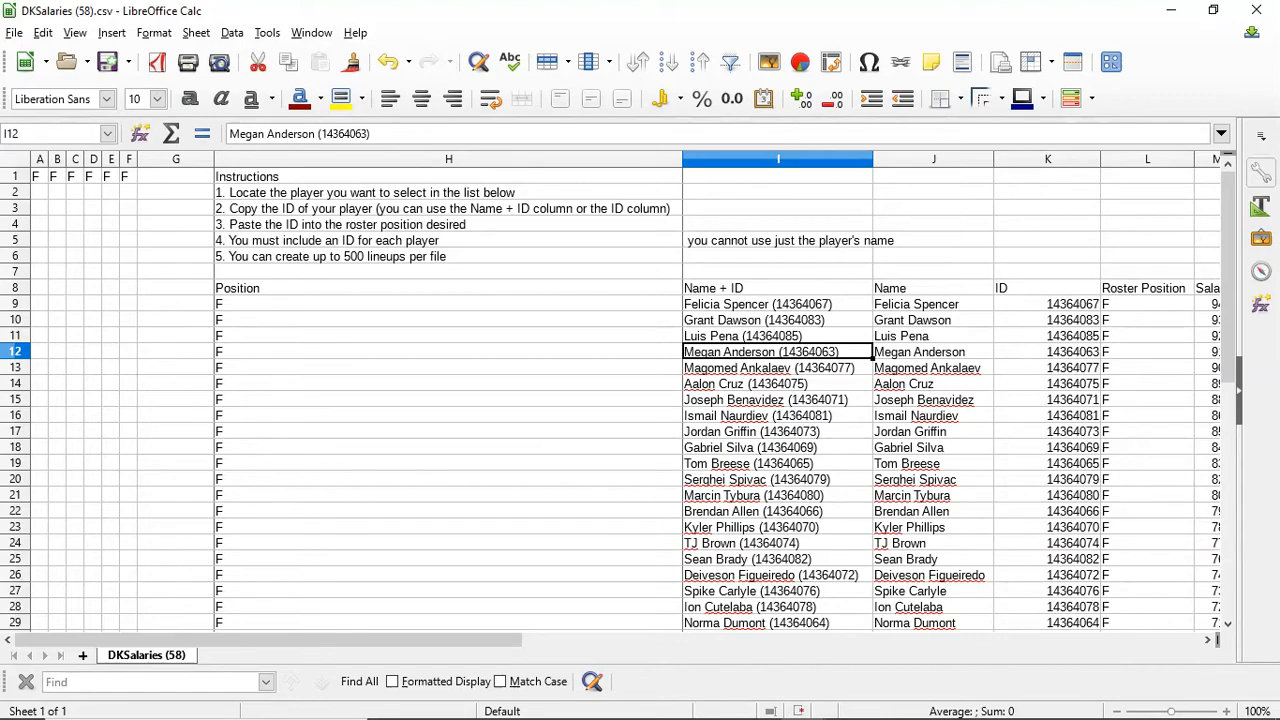
In the Untitled 1 spreadsheet, narrow columns B and A and clear cell C2
{"action": "left_click", "coordinate": [1171, 10]}
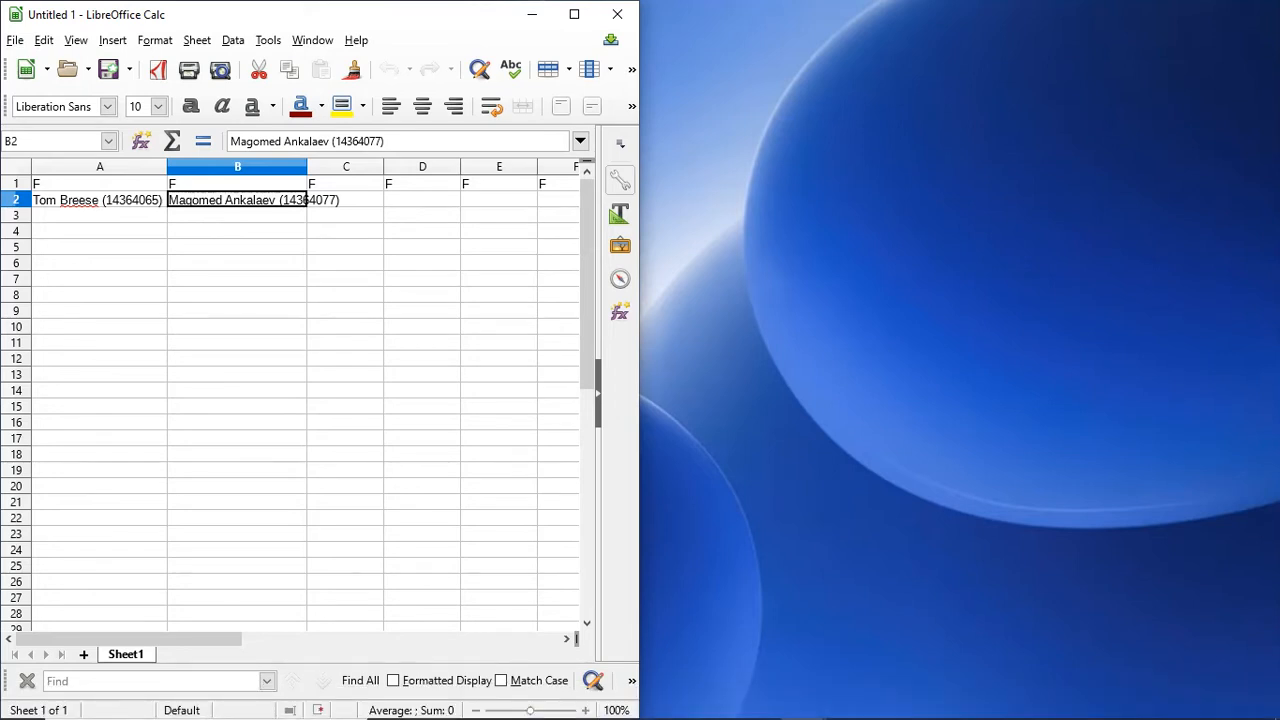
{"action": "left_click_drag", "start_coordinate": [307, 166], "coordinate": [280, 166]}
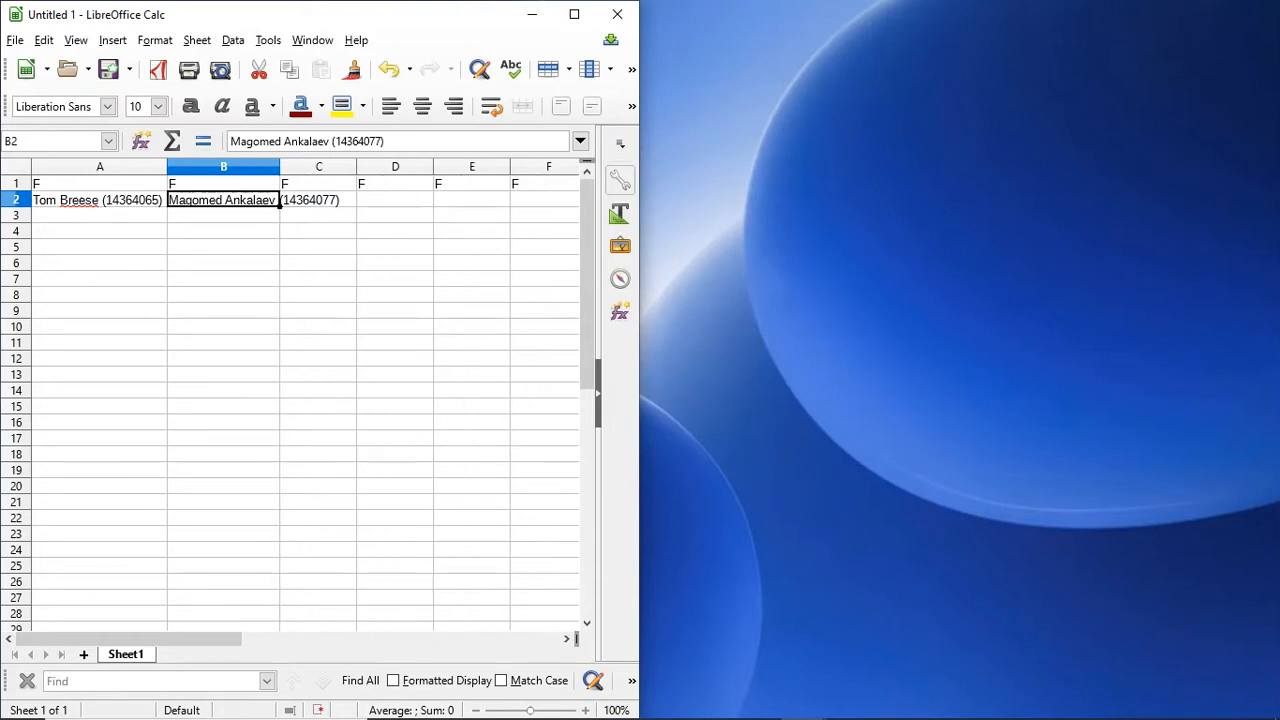
{"action": "left_click_drag", "start_coordinate": [167, 166], "coordinate": [154, 166]}
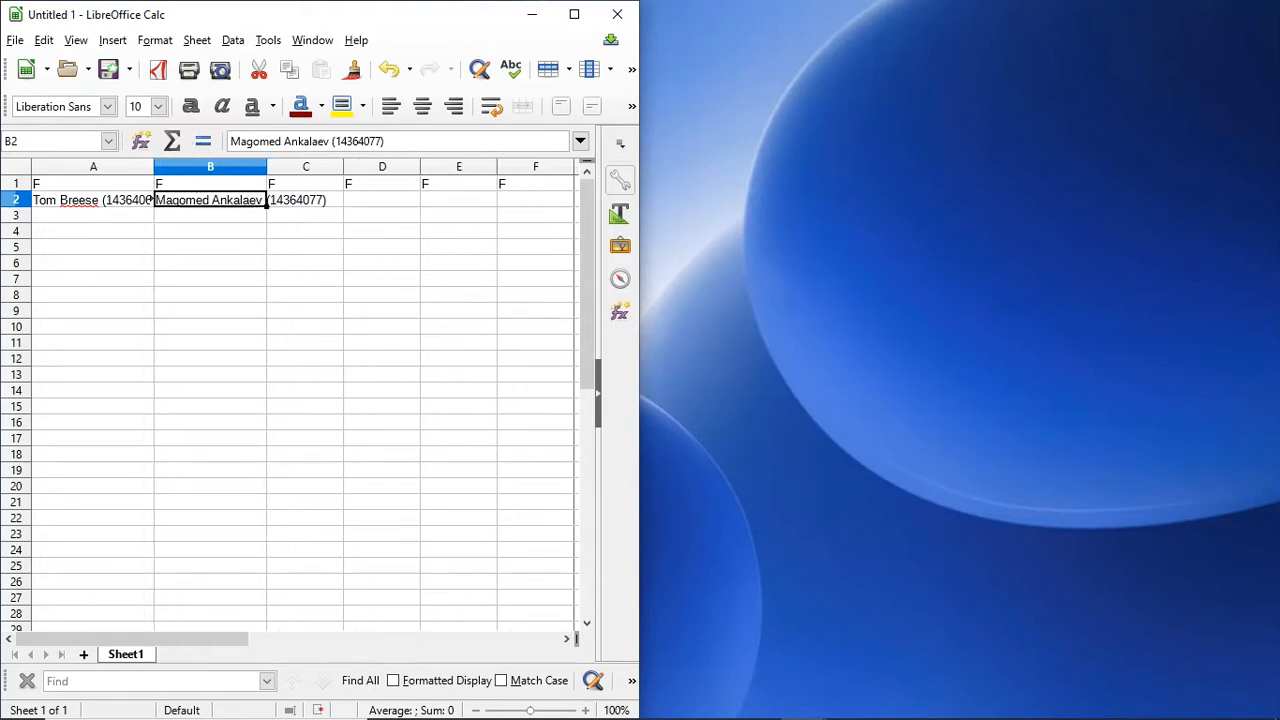
{"action": "left_click", "coordinate": [305, 200]}
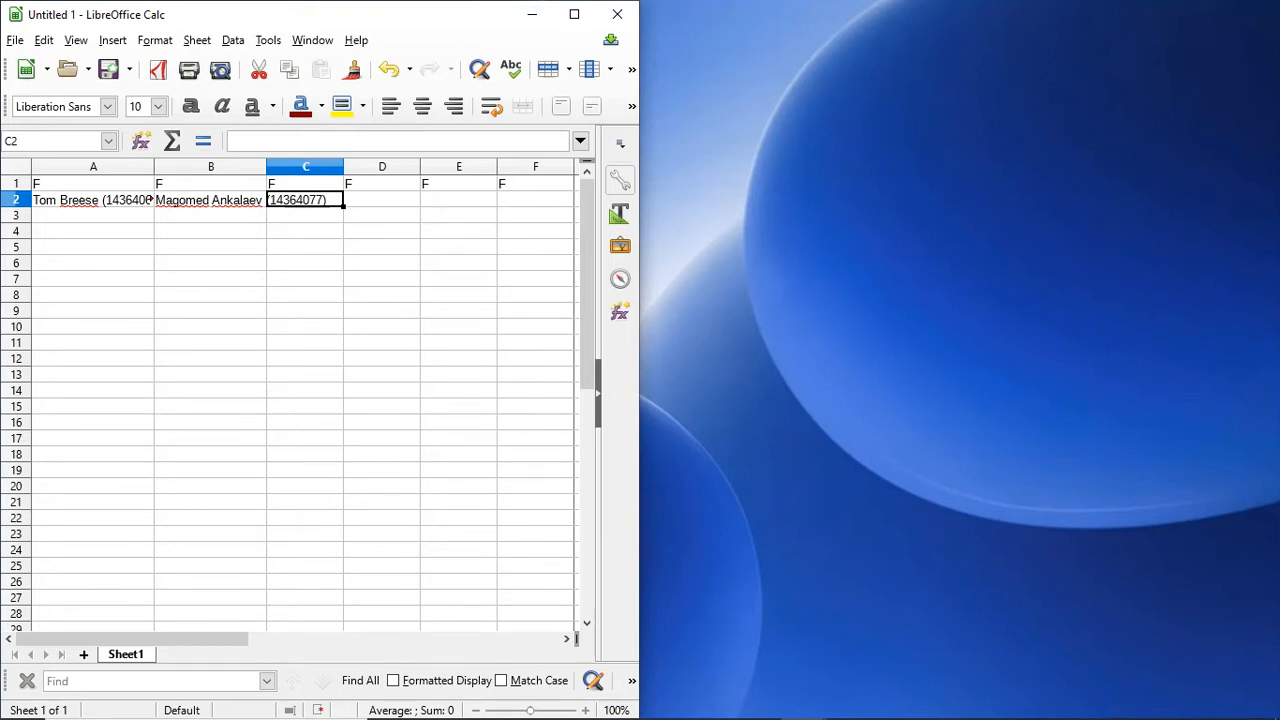
{"action": "key", "text": "BackSpace"}
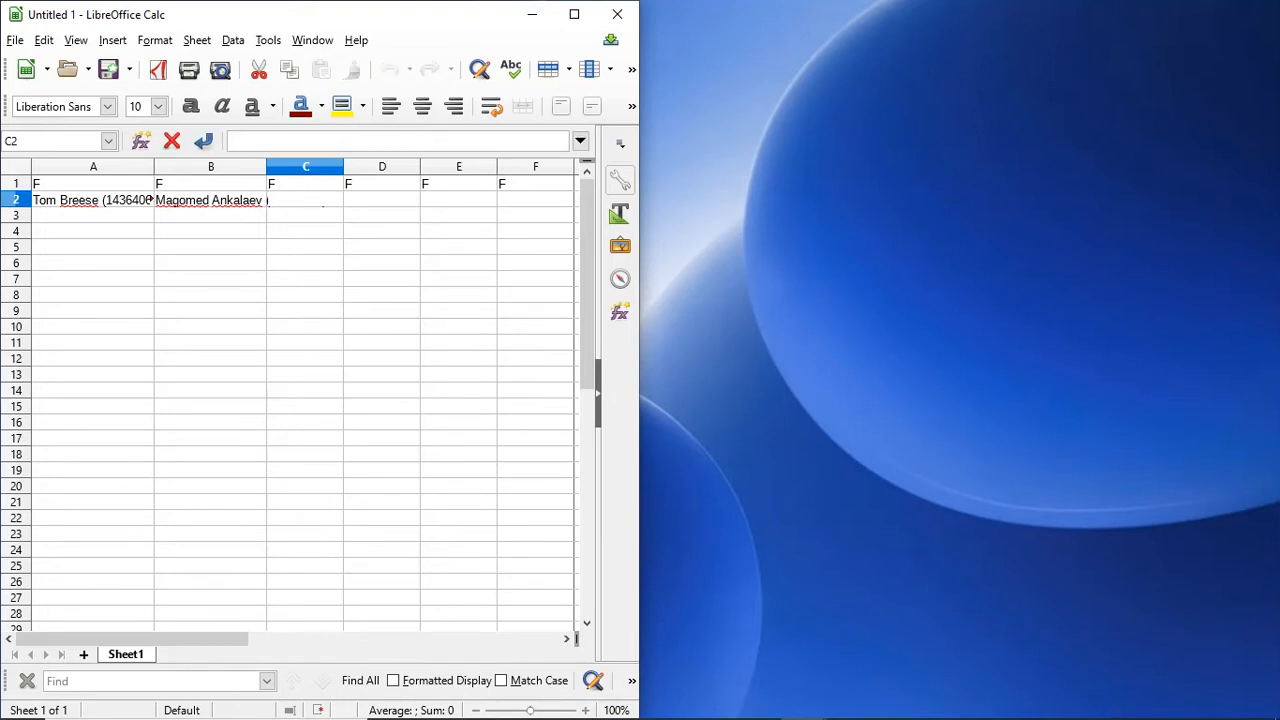
Switch to DKSalaries (58).csv and select the first fighter's ID in cell K9
{"action": "mouse_move", "coordinate": [804, 701]}
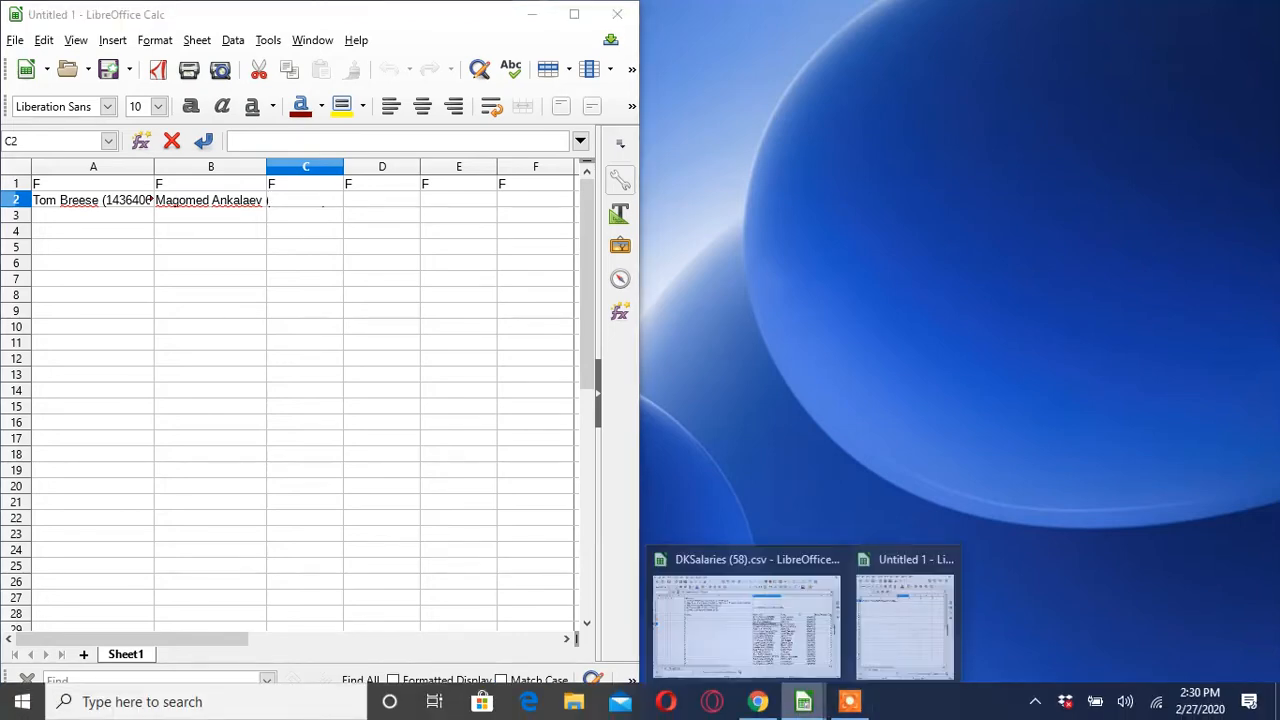
{"action": "left_click", "coordinate": [749, 615]}
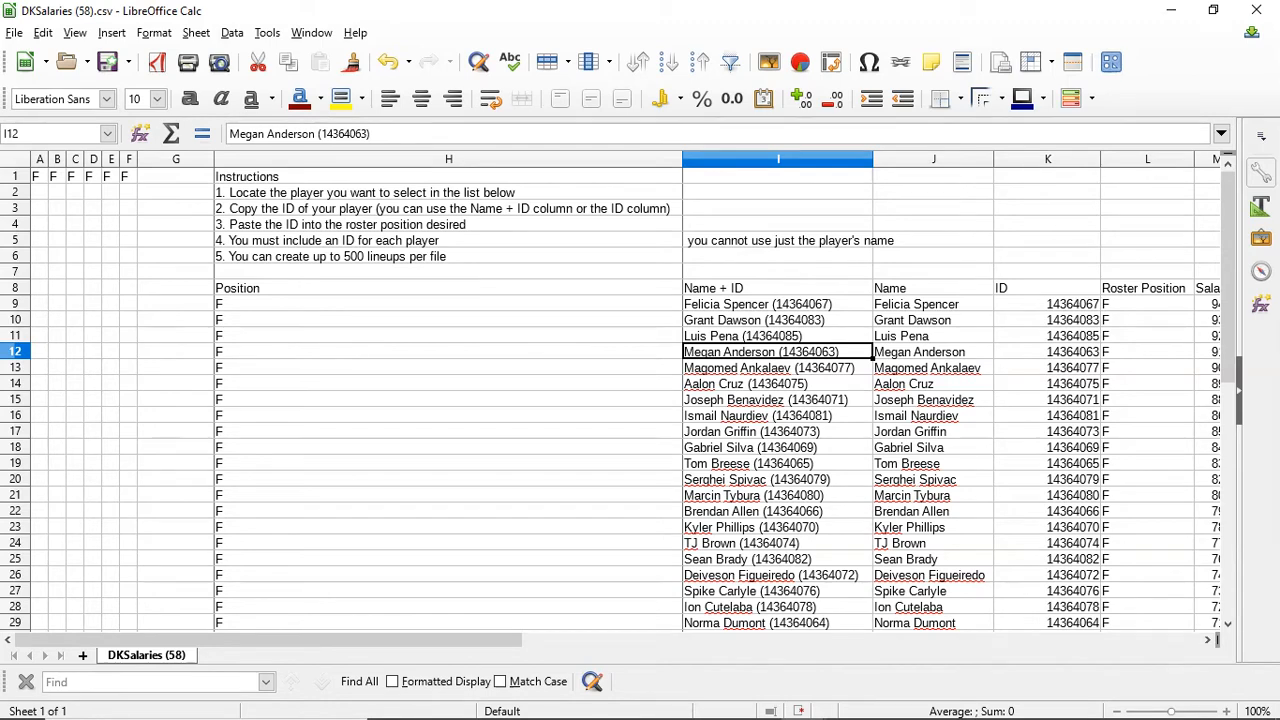
{"action": "left_click", "coordinate": [1047, 304]}
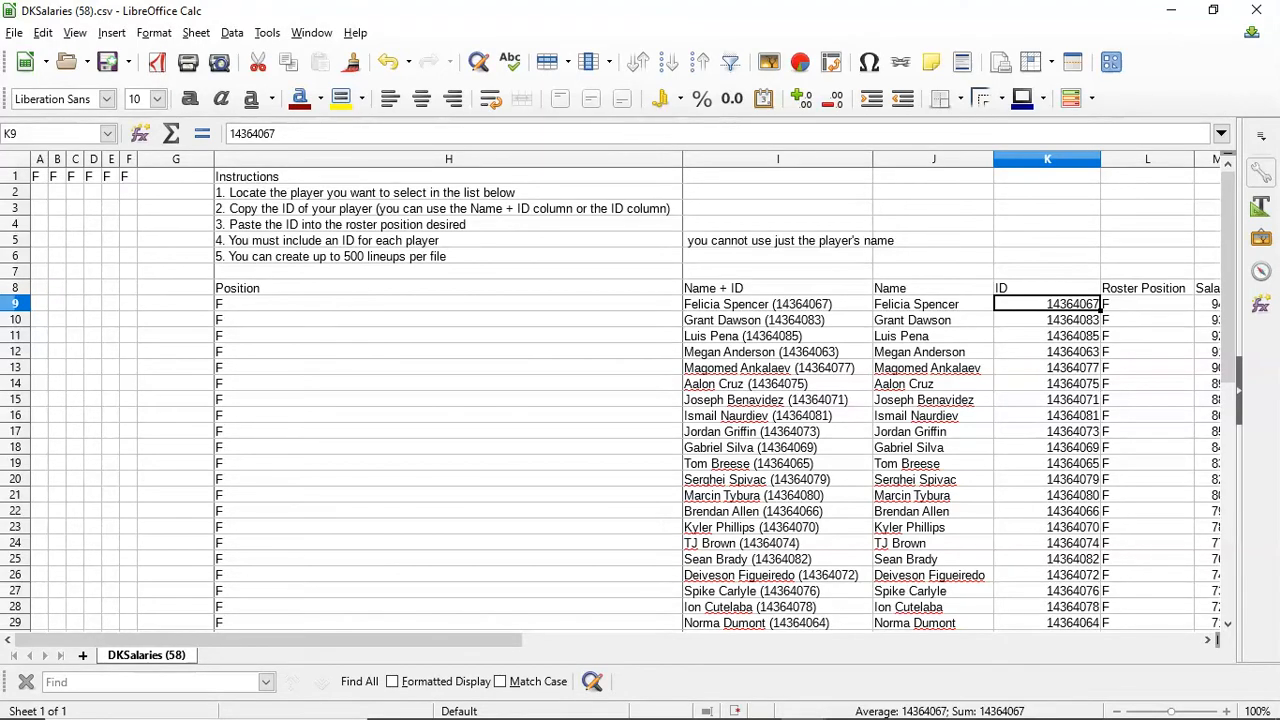
{"action": "mouse_move", "coordinate": [803, 701]}
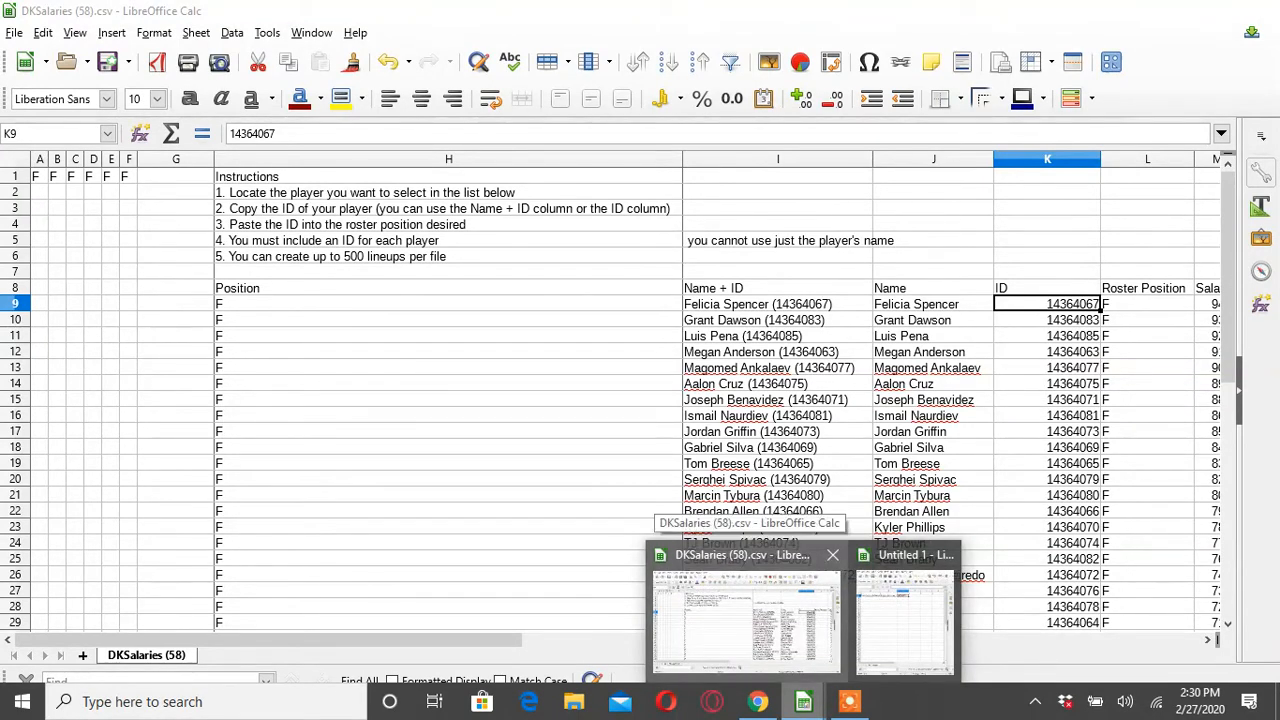
{"action": "left_click", "coordinate": [745, 615]}
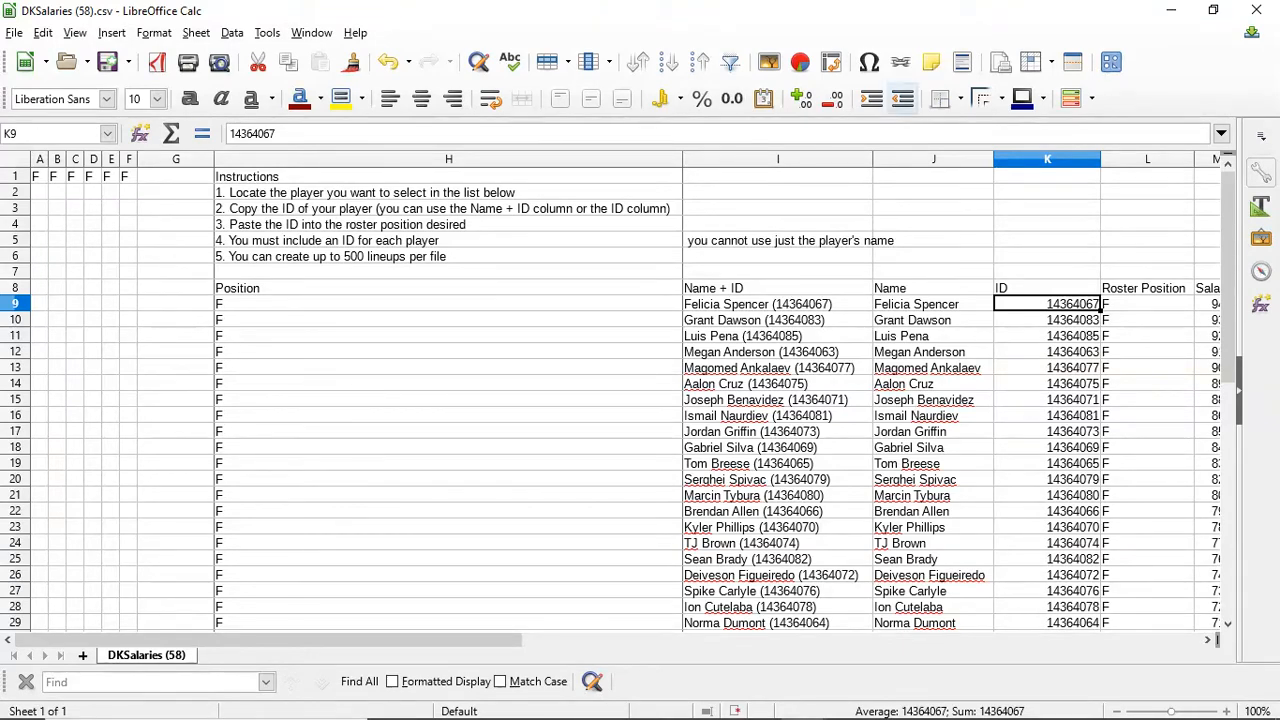
Arrange Untitled 1 and DKSalaries (58).csv side by side, with the fighter name and ID columns in view
{"action": "key", "text": "super+Left"}
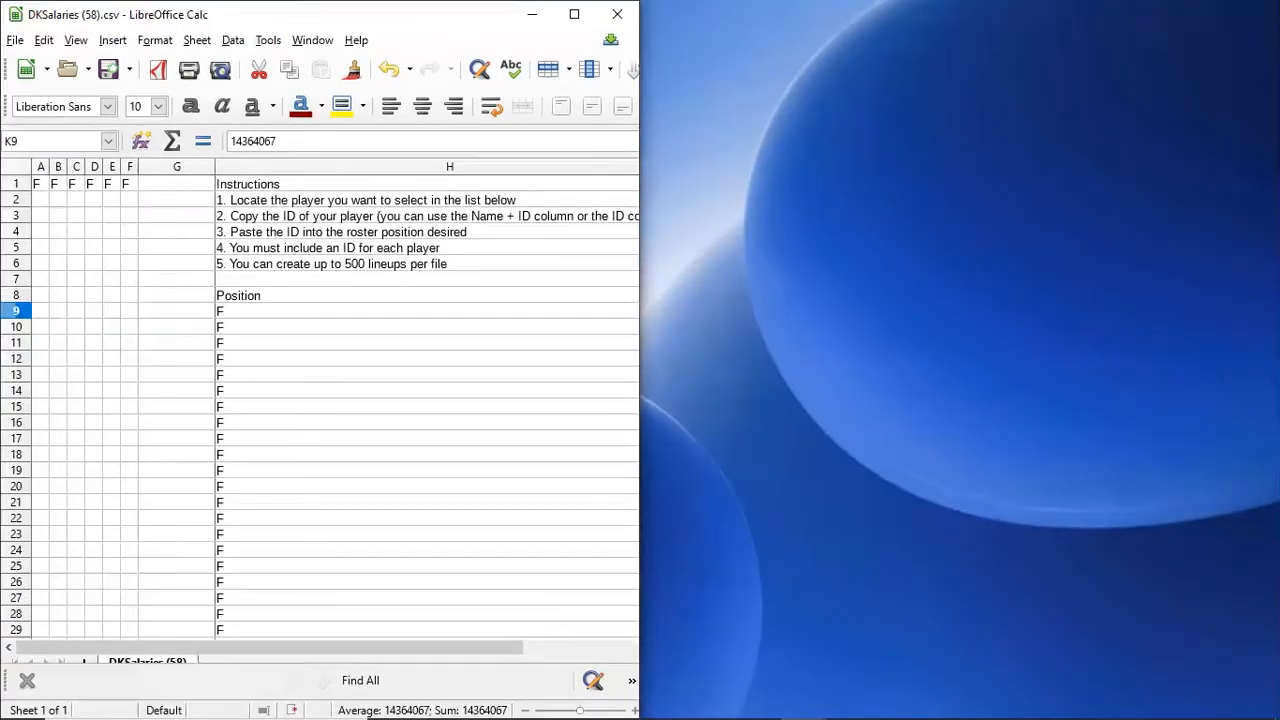
{"action": "left_click_drag", "start_coordinate": [330, 14], "coordinate": [1279, 2]}
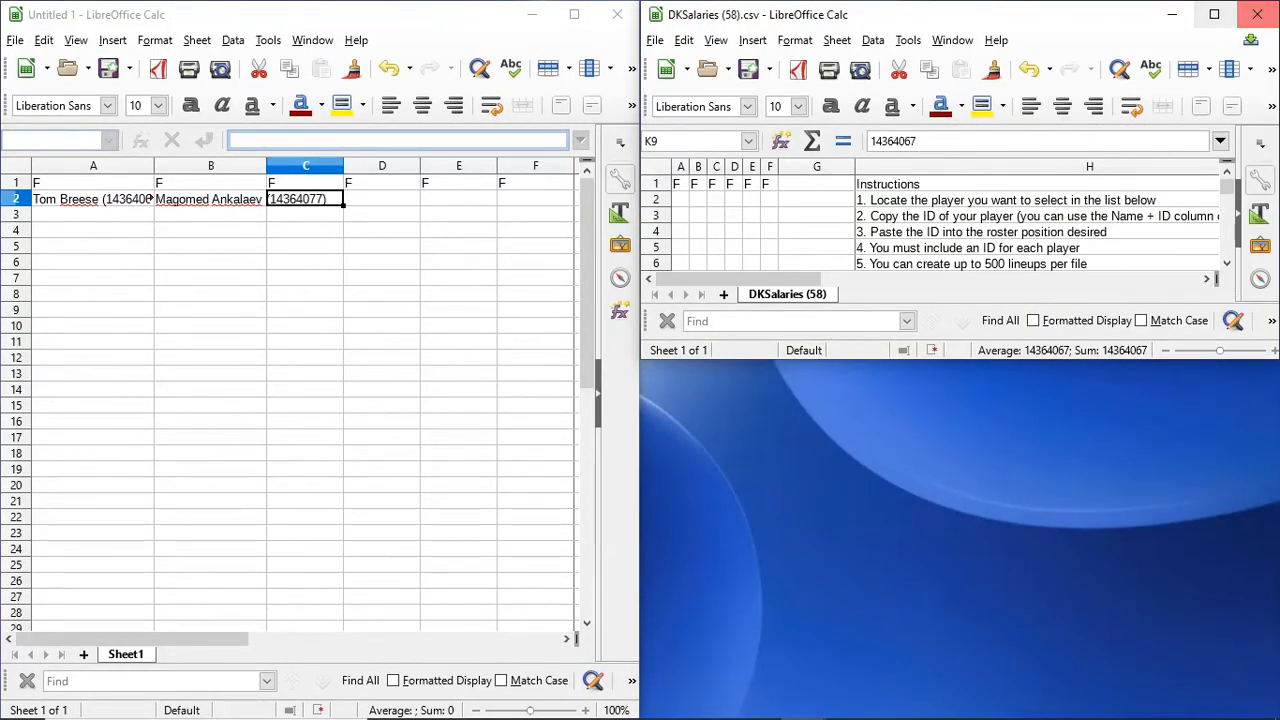
{"action": "left_click_drag", "start_coordinate": [1055, 14], "coordinate": [1279, 25]}
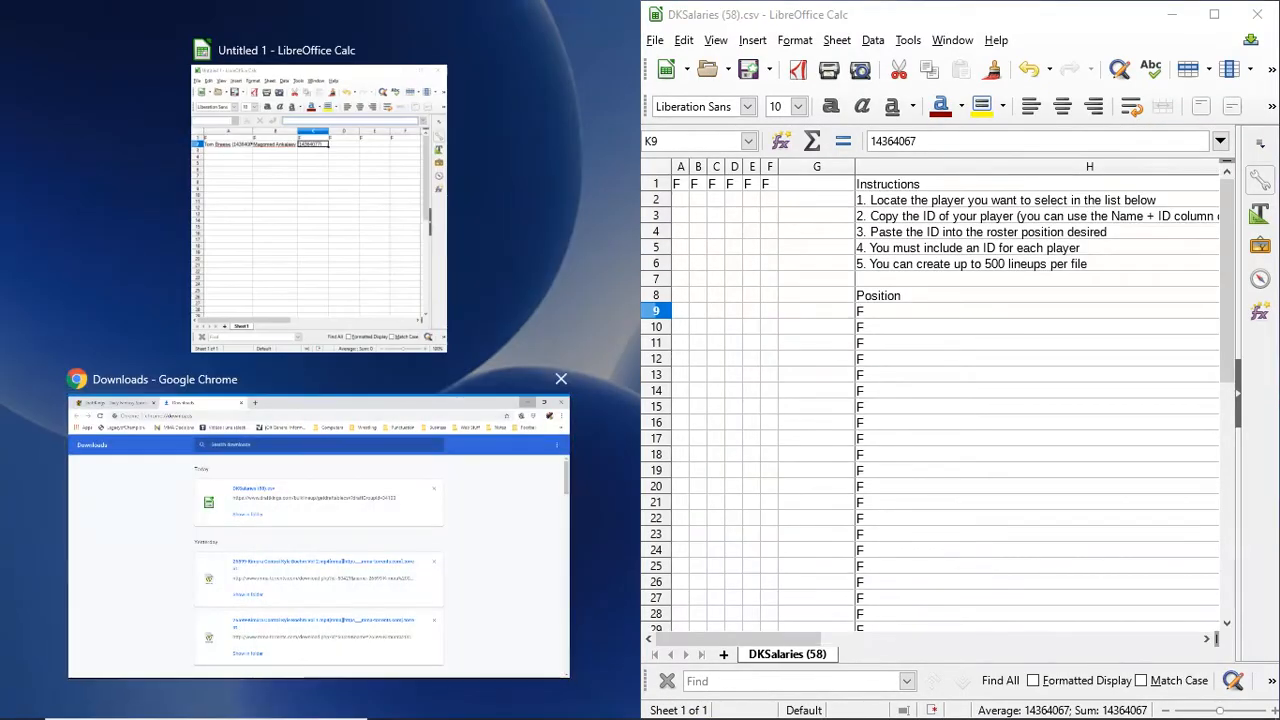
{"action": "left_click", "coordinate": [319, 220]}
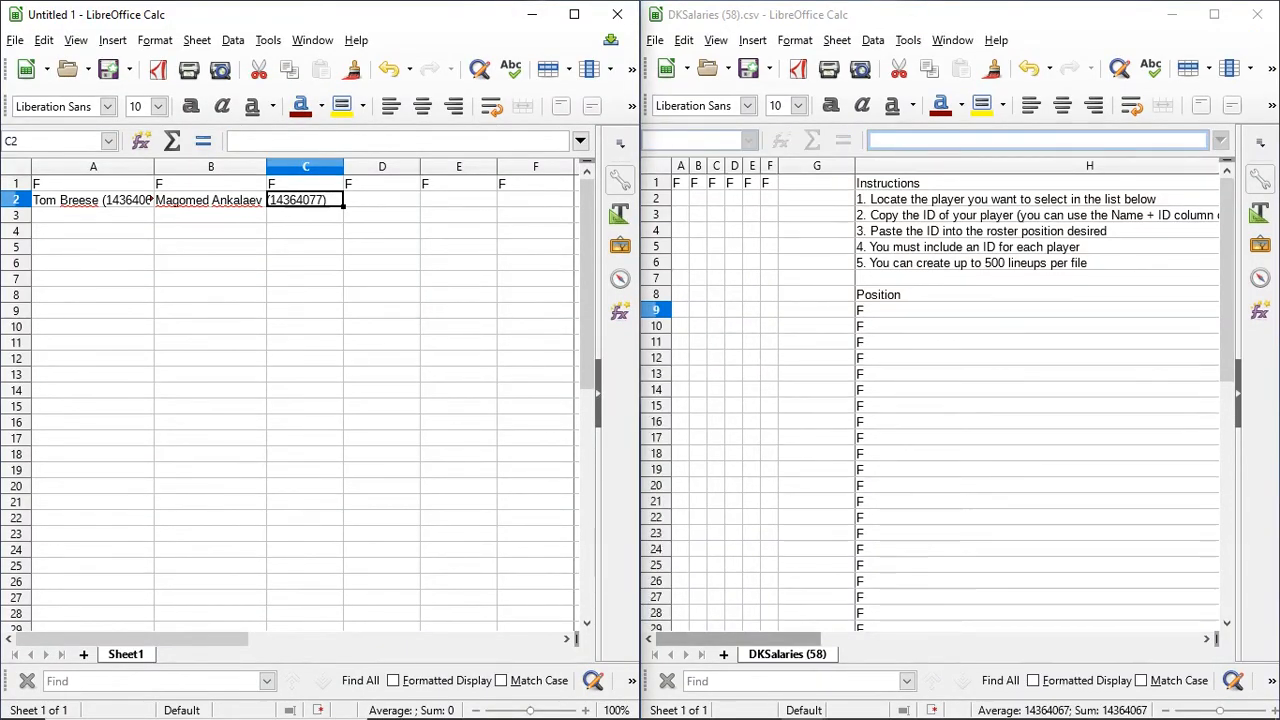
{"action": "left_click_drag", "start_coordinate": [738, 639], "coordinate": [928, 639]}
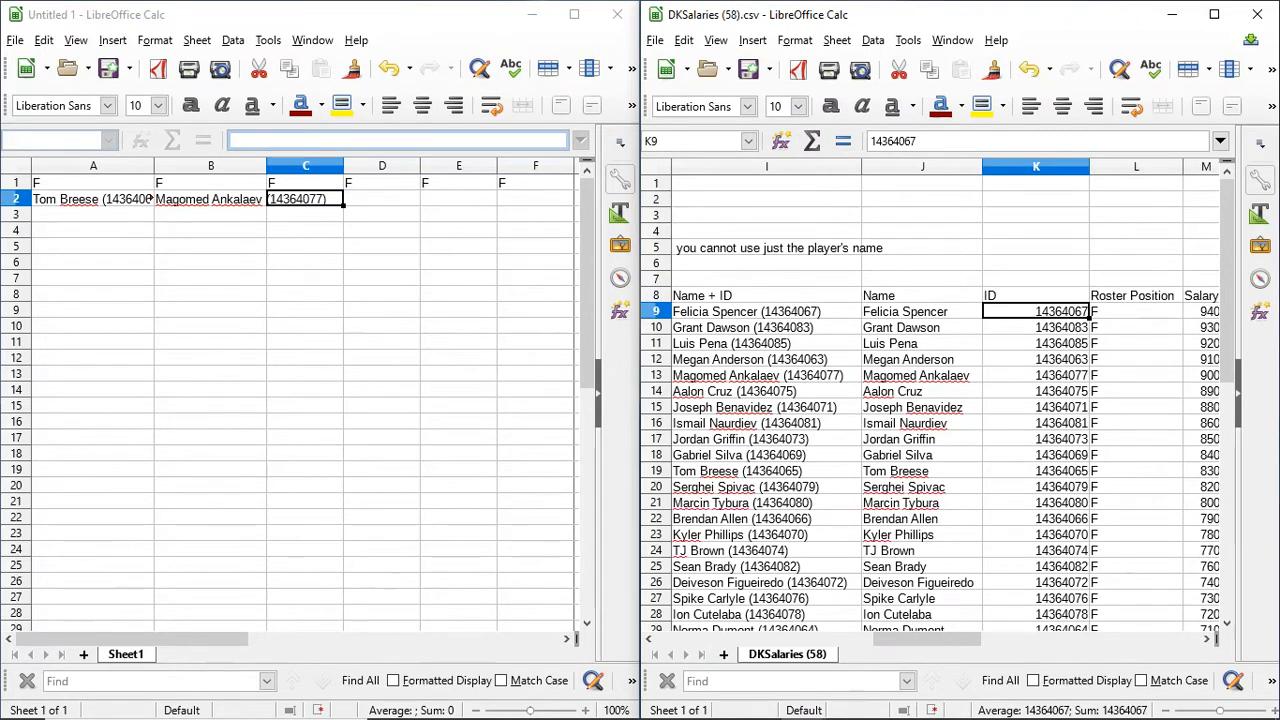
Clear the fighter entry from cell B2 of the lineup sheet and select cell A2
{"action": "left_click", "coordinate": [210, 199]}
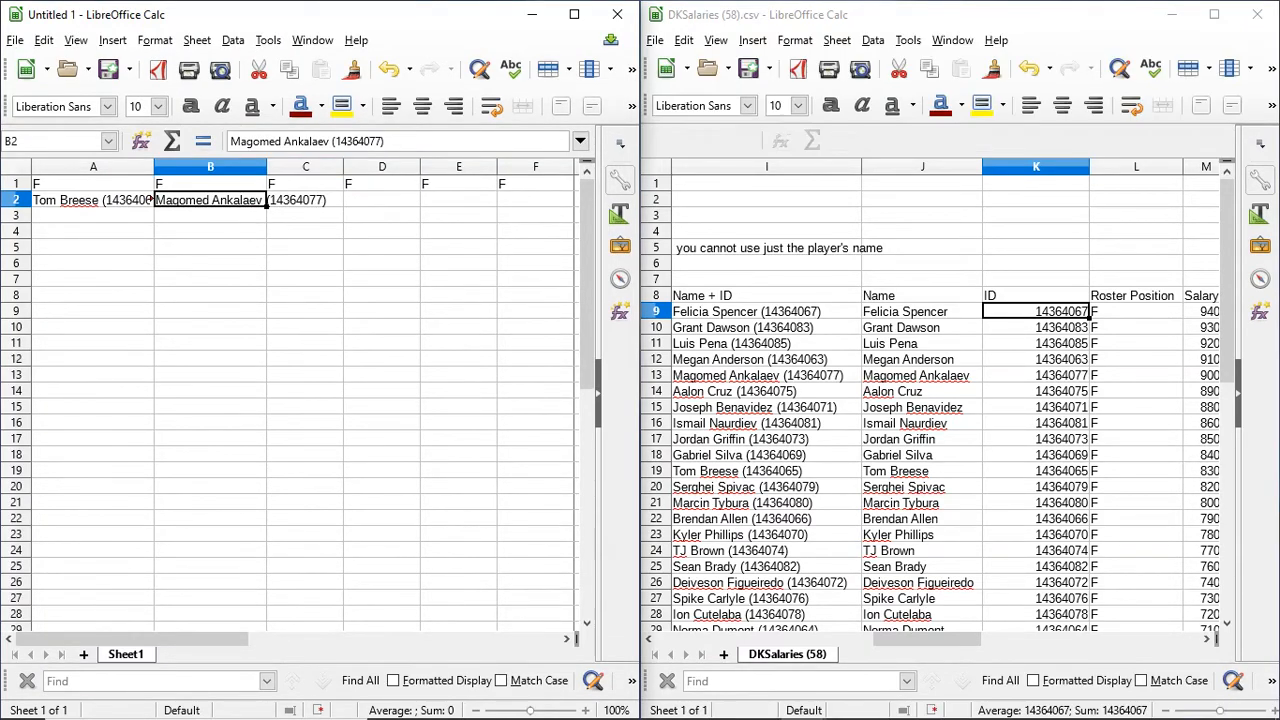
{"action": "double_click", "coordinate": [221, 199]}
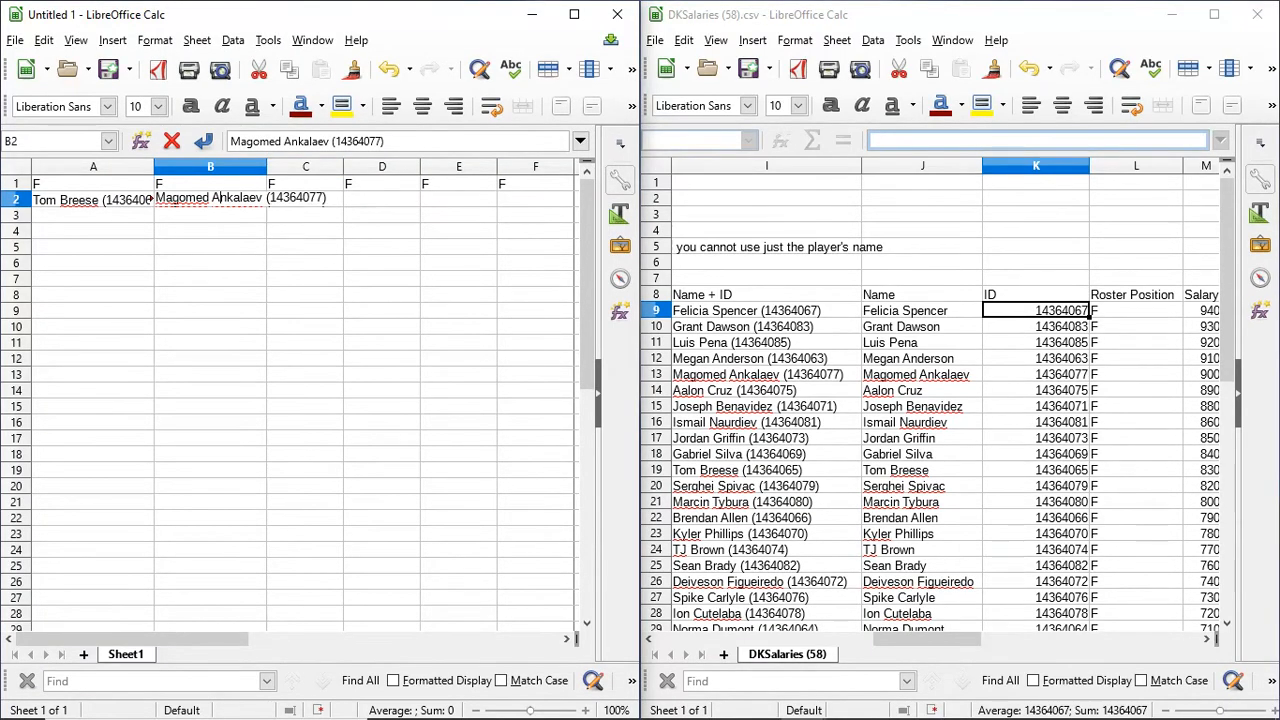
{"action": "key", "text": "ctrl+a"}
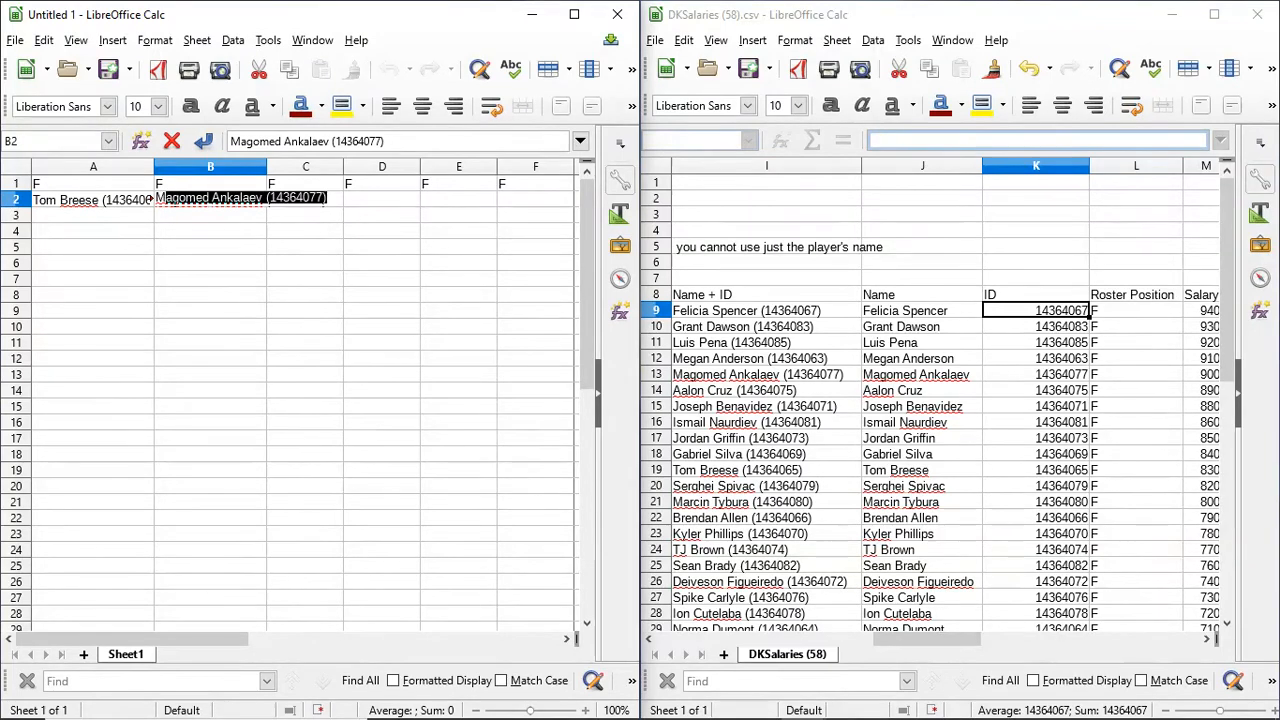
{"action": "type", "text": "M"}
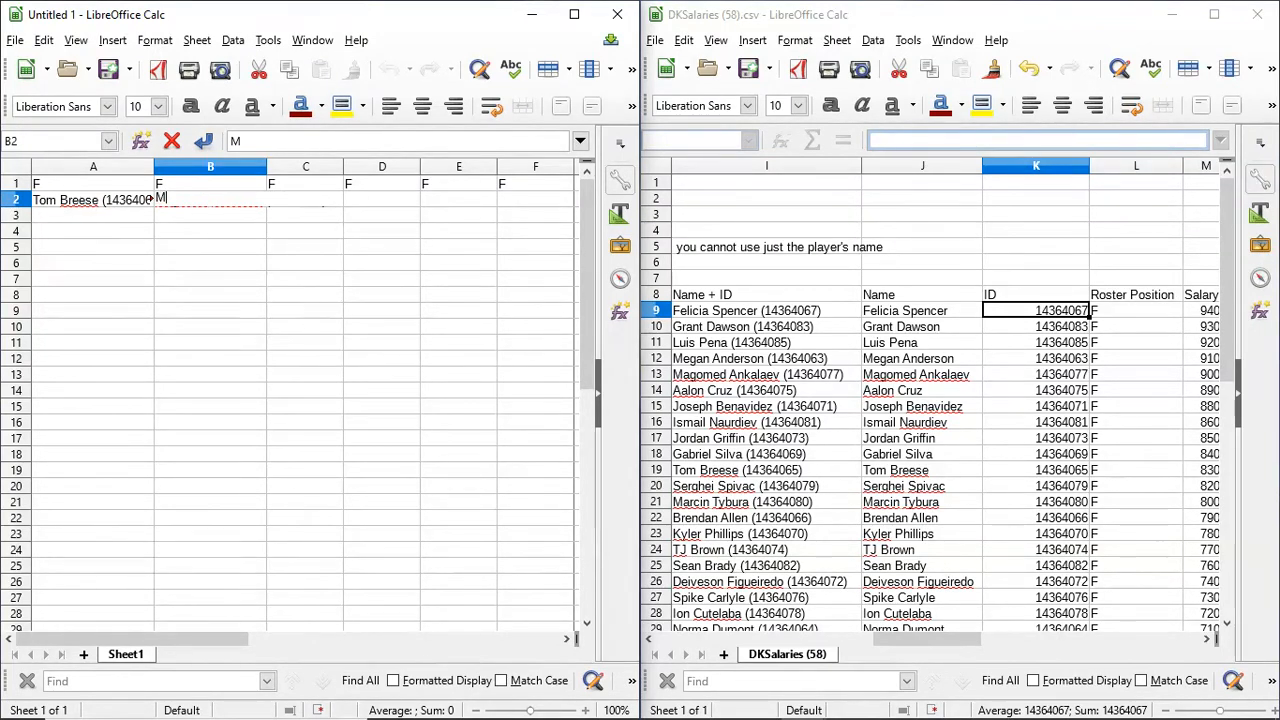
{"action": "key", "text": "BackSpace"}
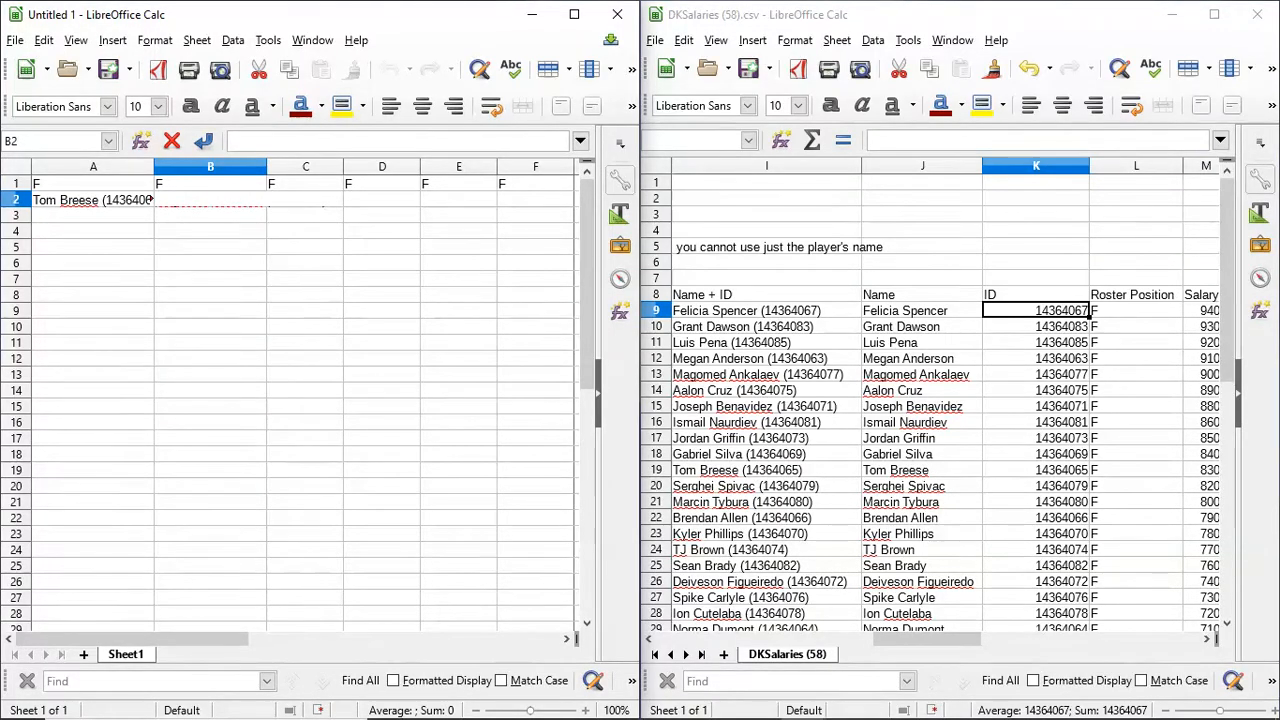
{"action": "left_click", "coordinate": [93, 200]}
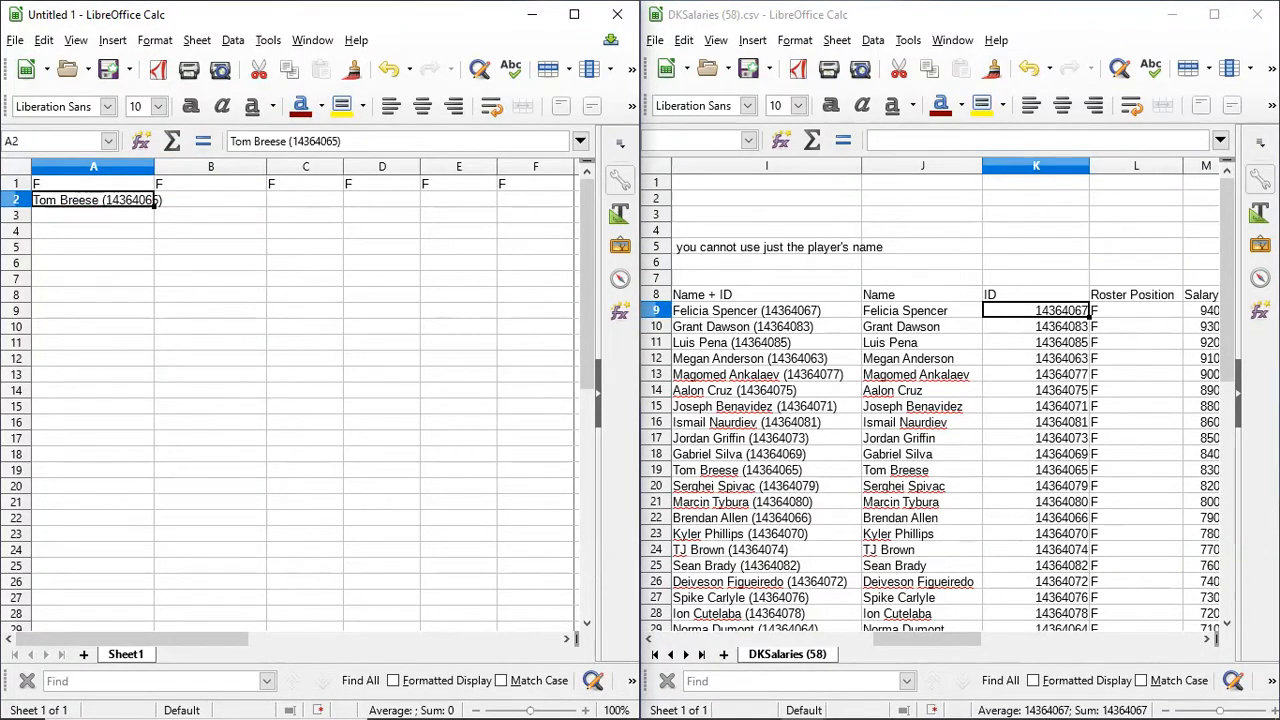
{"action": "left_click", "coordinate": [210, 200]}
{"action": "left_click", "coordinate": [93, 184]}
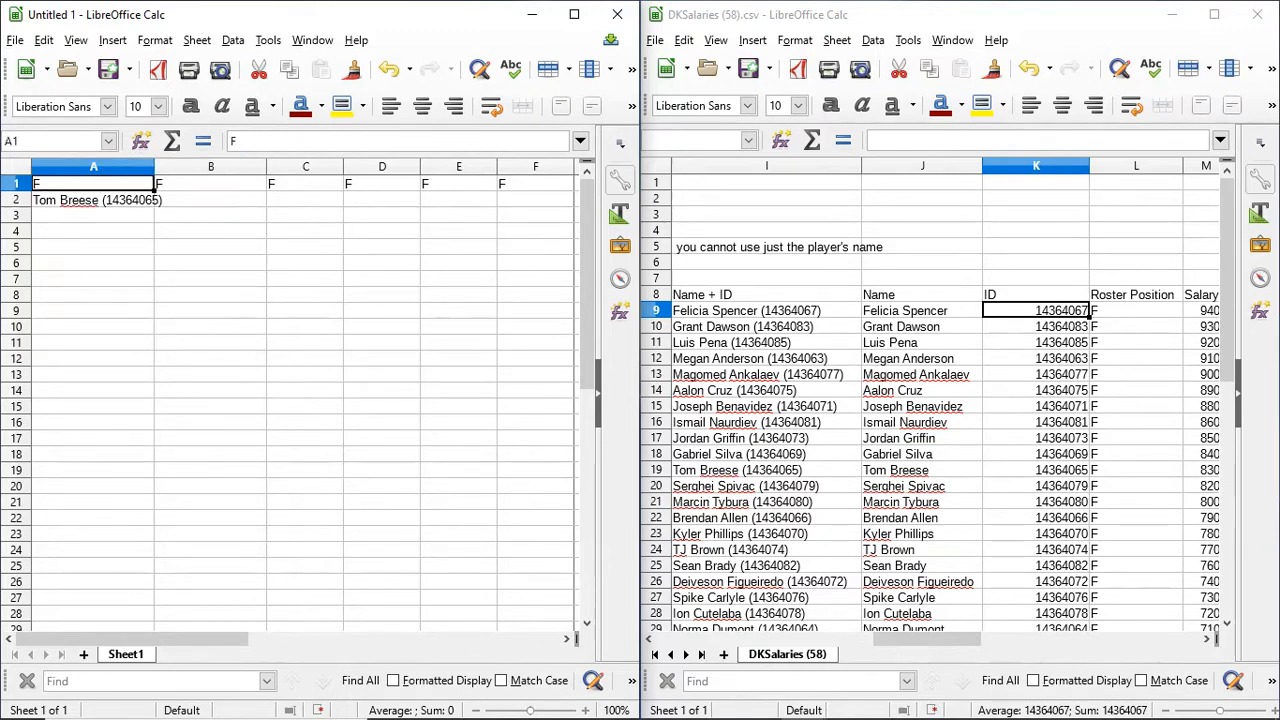
{"action": "left_click", "coordinate": [93, 200]}
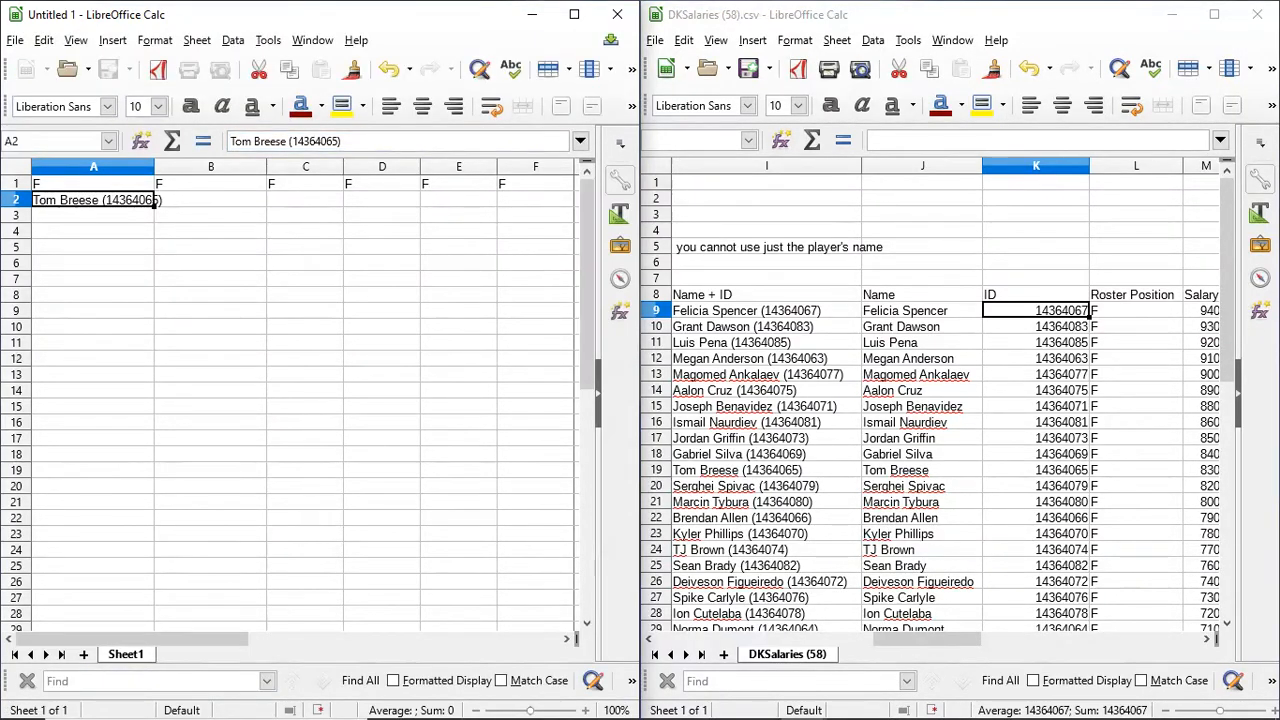
Clear the fighter entry from cell A2 of the lineup sheet
{"action": "double_click", "coordinate": [152, 203]}
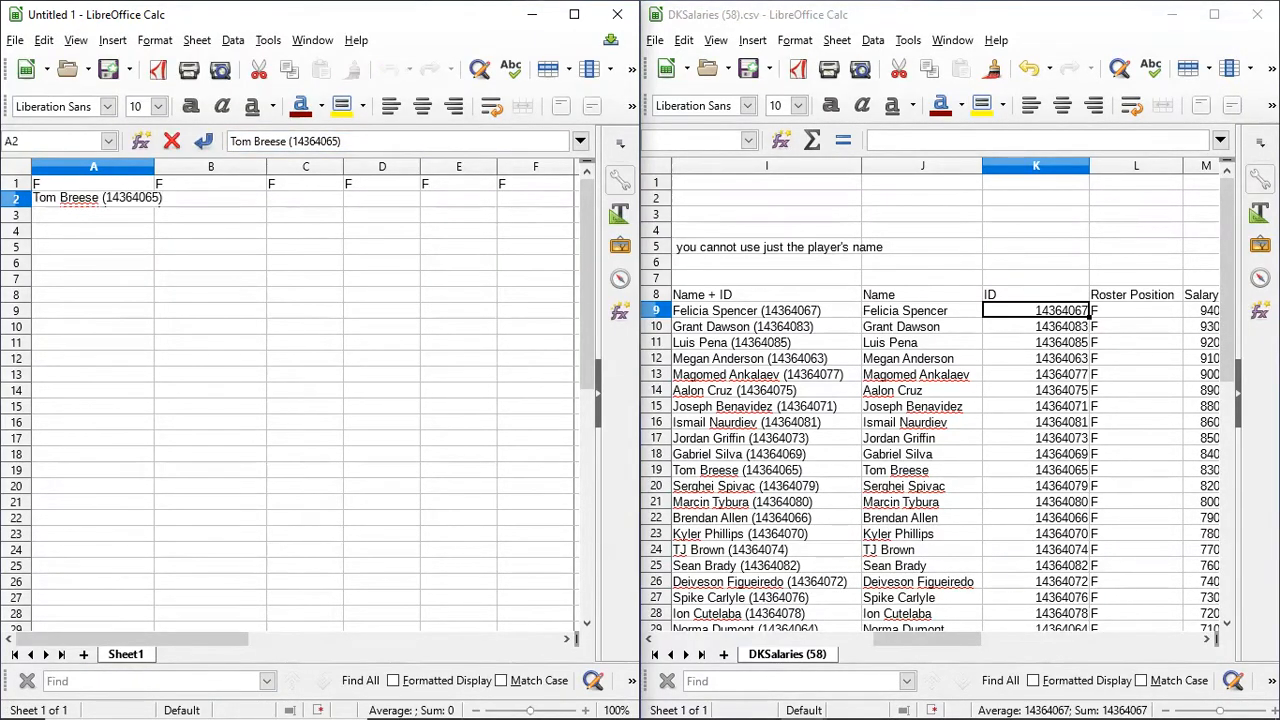
{"action": "left_click_drag", "start_coordinate": [163, 199], "coordinate": [47, 199]}
{"action": "key", "text": "BackSpace"}
{"action": "key", "text": "BackSpace"}
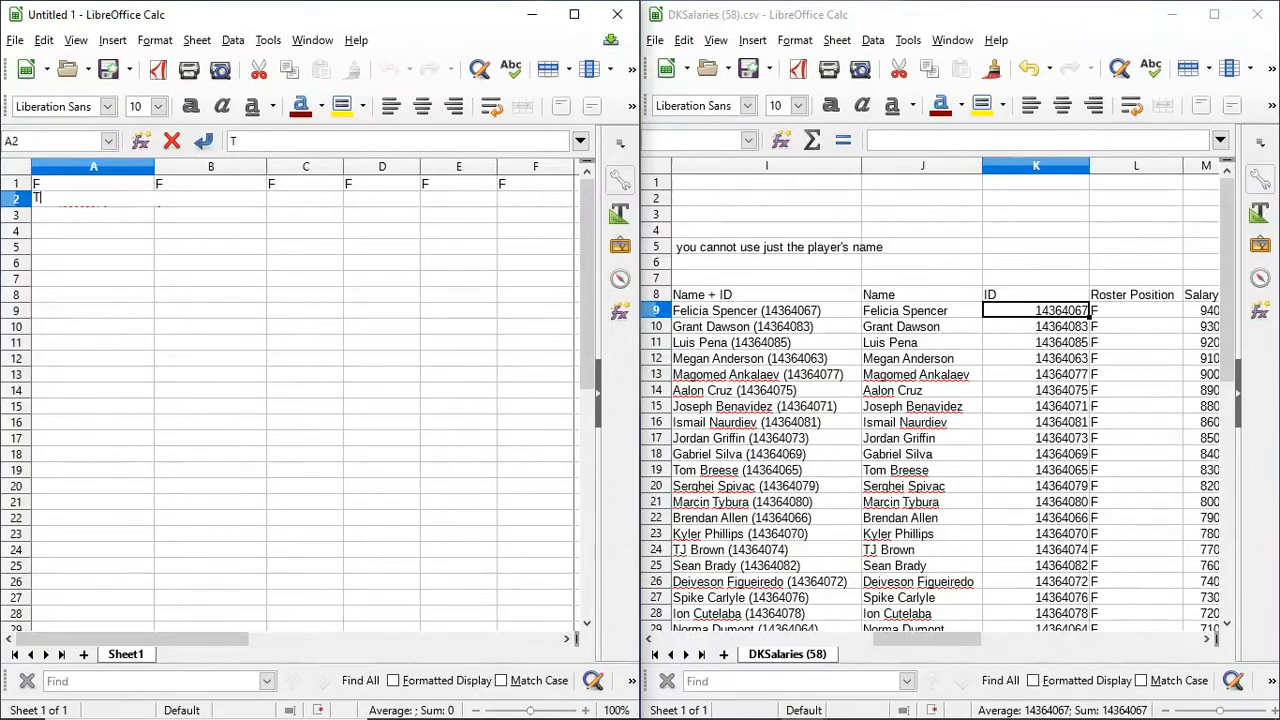
{"action": "key", "text": "BackSpace"}
Copy Felicia Spencer's Name + ID entry from cell I9 of DKSalaries (58).csv into cell A2 of the lineup sheet
{"action": "left_click", "coordinate": [766, 311]}
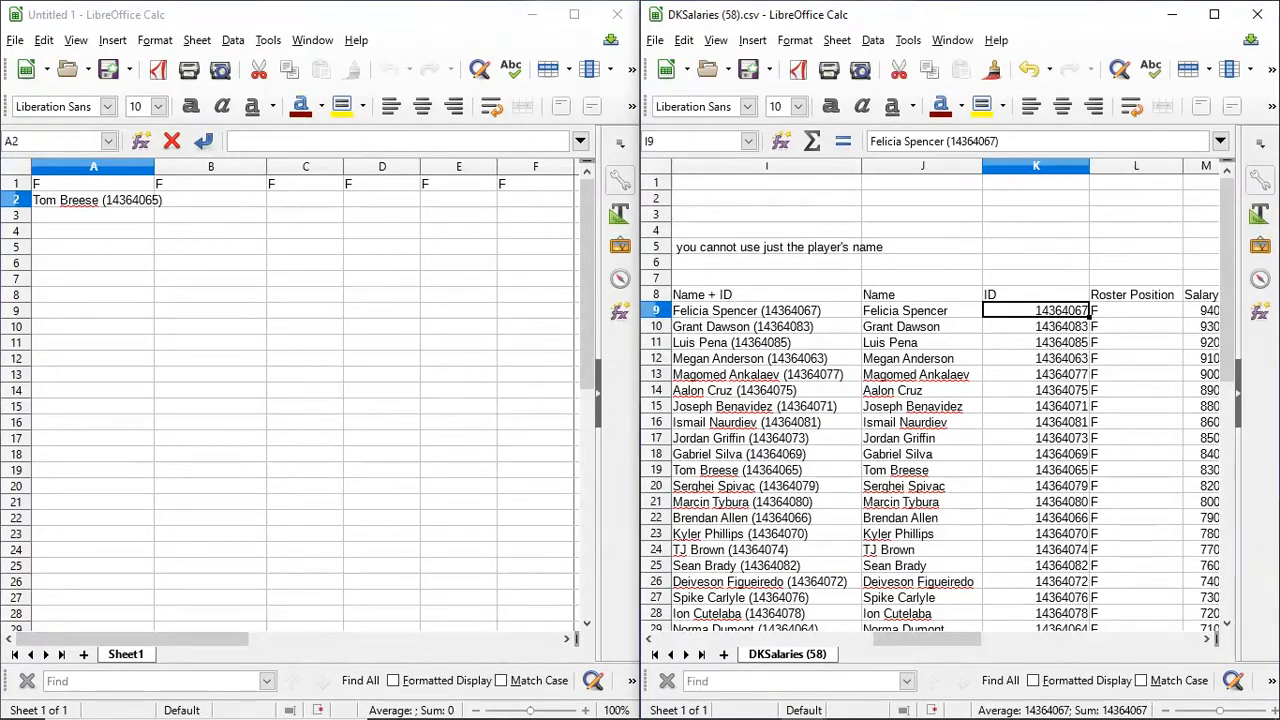
{"action": "left_click_drag", "start_coordinate": [1002, 141], "coordinate": [869, 141]}
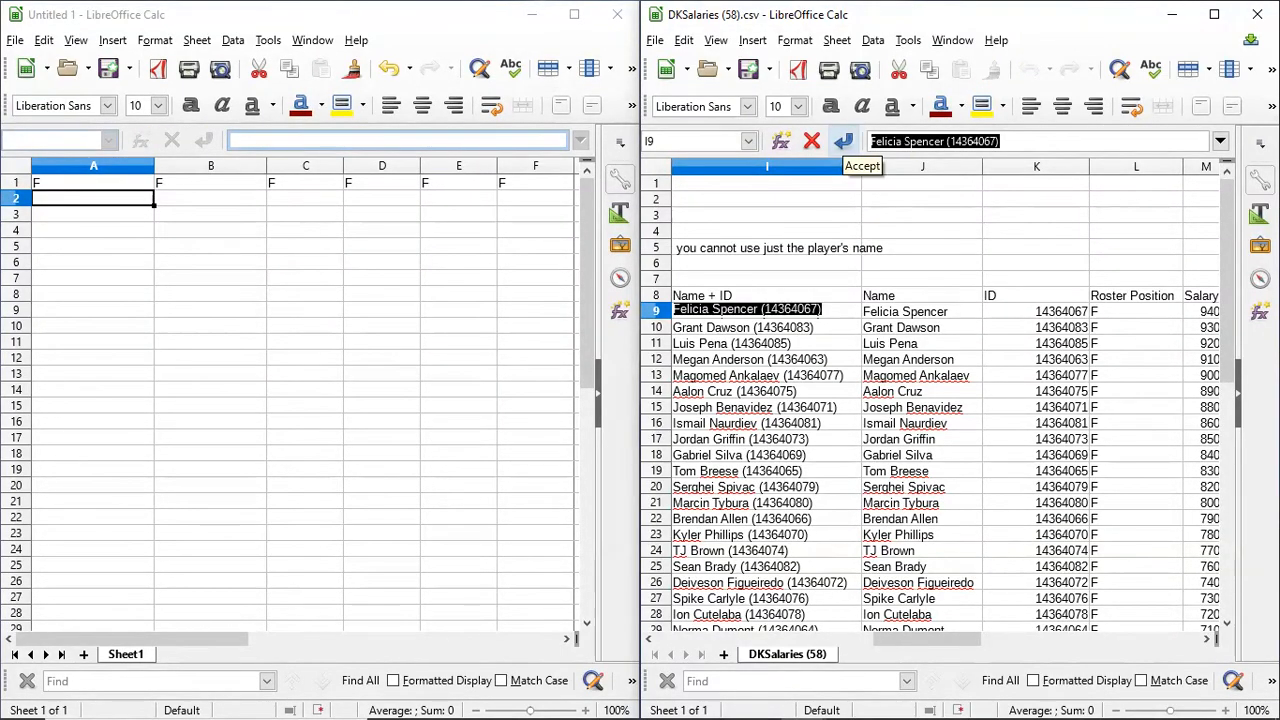
{"action": "left_click_drag", "start_coordinate": [1002, 141], "coordinate": [866, 141]}
{"action": "key", "text": "ctrl+c"}
{"action": "key", "text": "alt+Tab"}
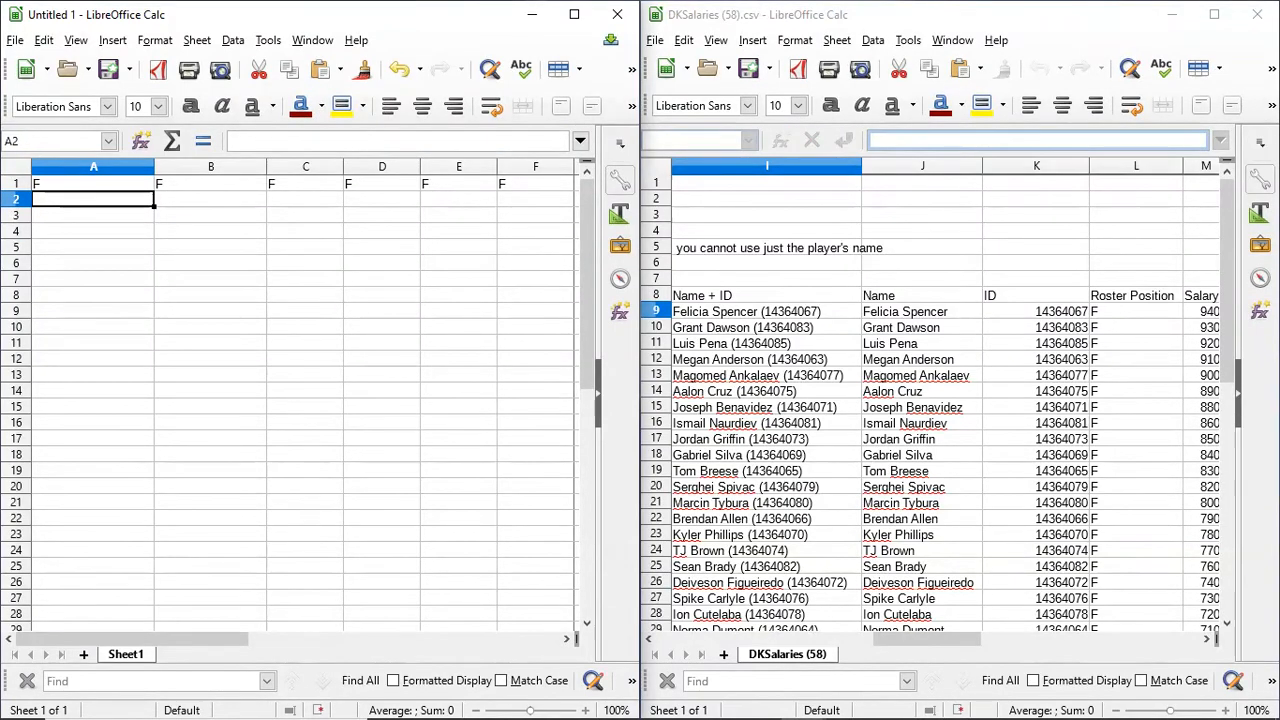
{"action": "left_click", "coordinate": [231, 141]}
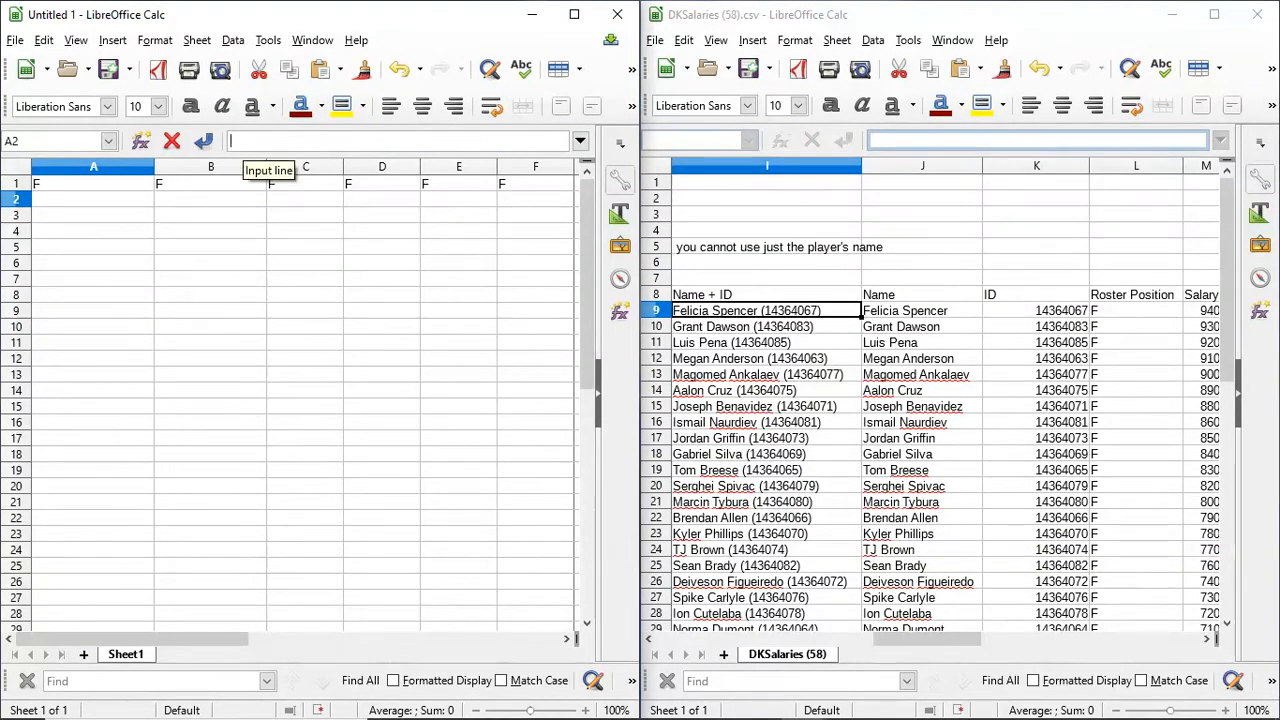
{"action": "key", "text": "ctrl+v"}
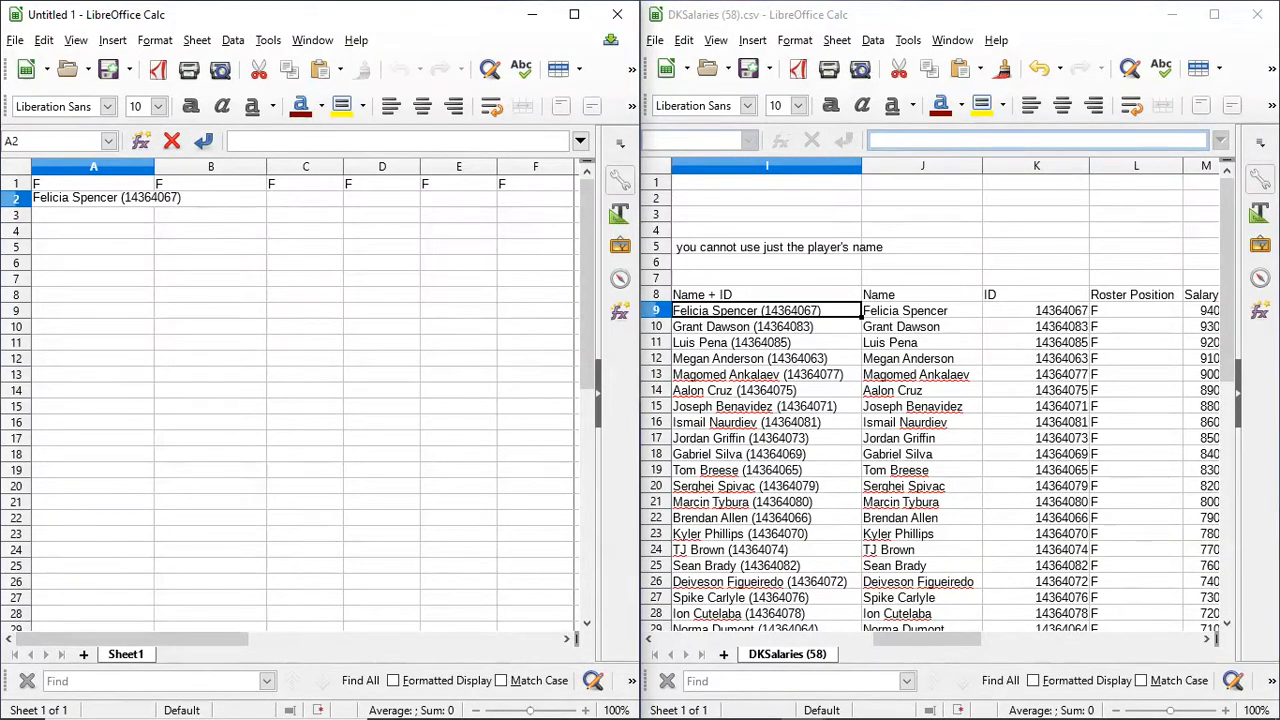
{"action": "left_click", "coordinate": [210, 215]}
{"action": "left_click", "coordinate": [210, 200]}
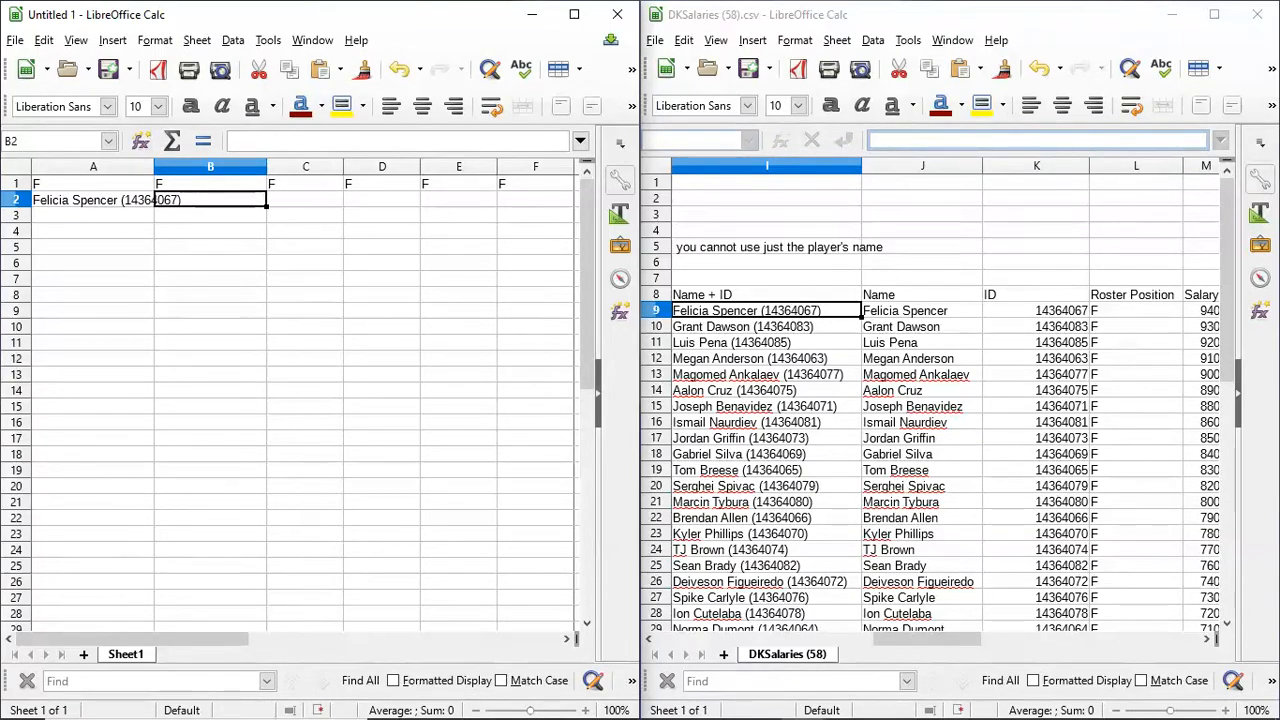
{"action": "left_click", "coordinate": [766, 342]}
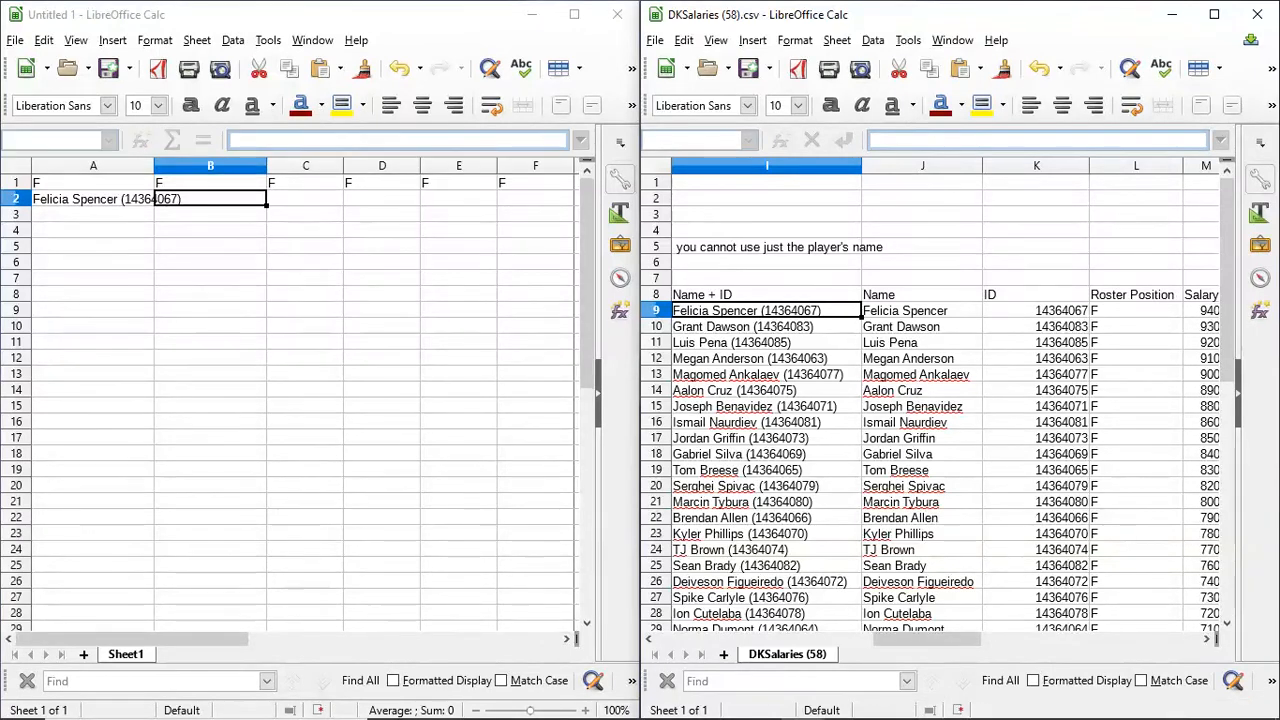
{"action": "left_click", "coordinate": [766, 359]}
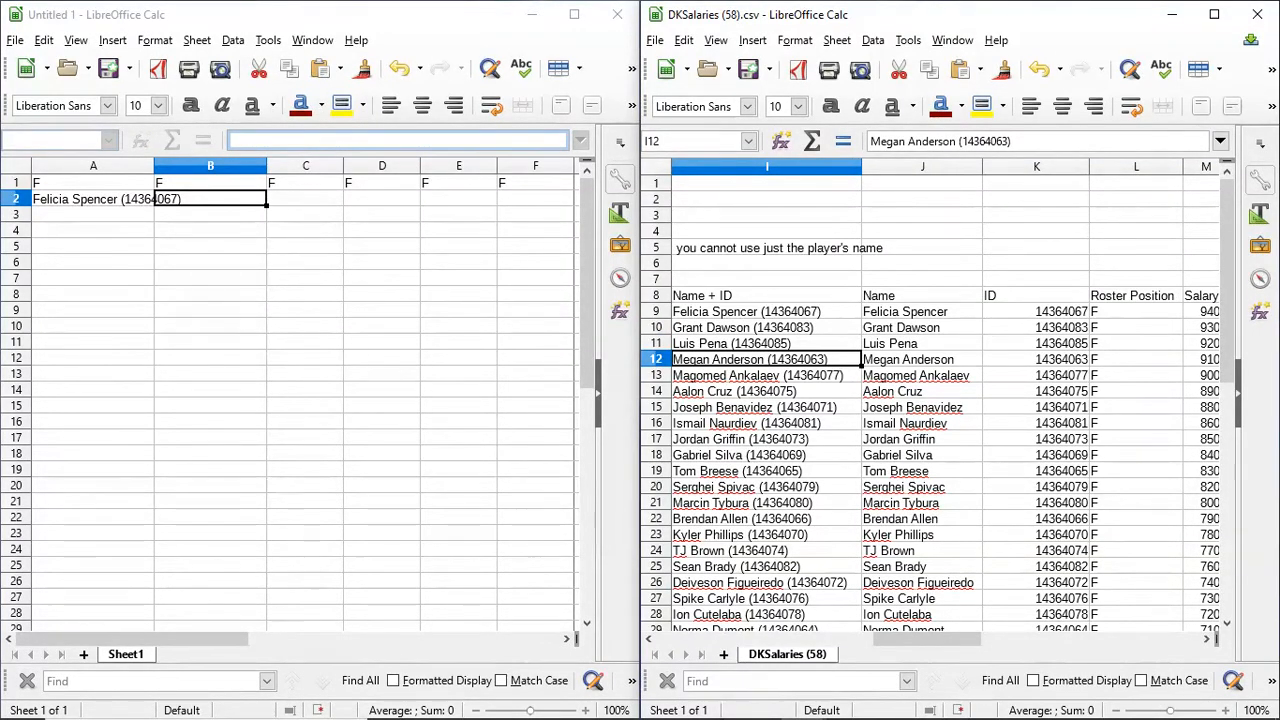
{"action": "left_click_drag", "start_coordinate": [1017, 142], "coordinate": [818, 142]}
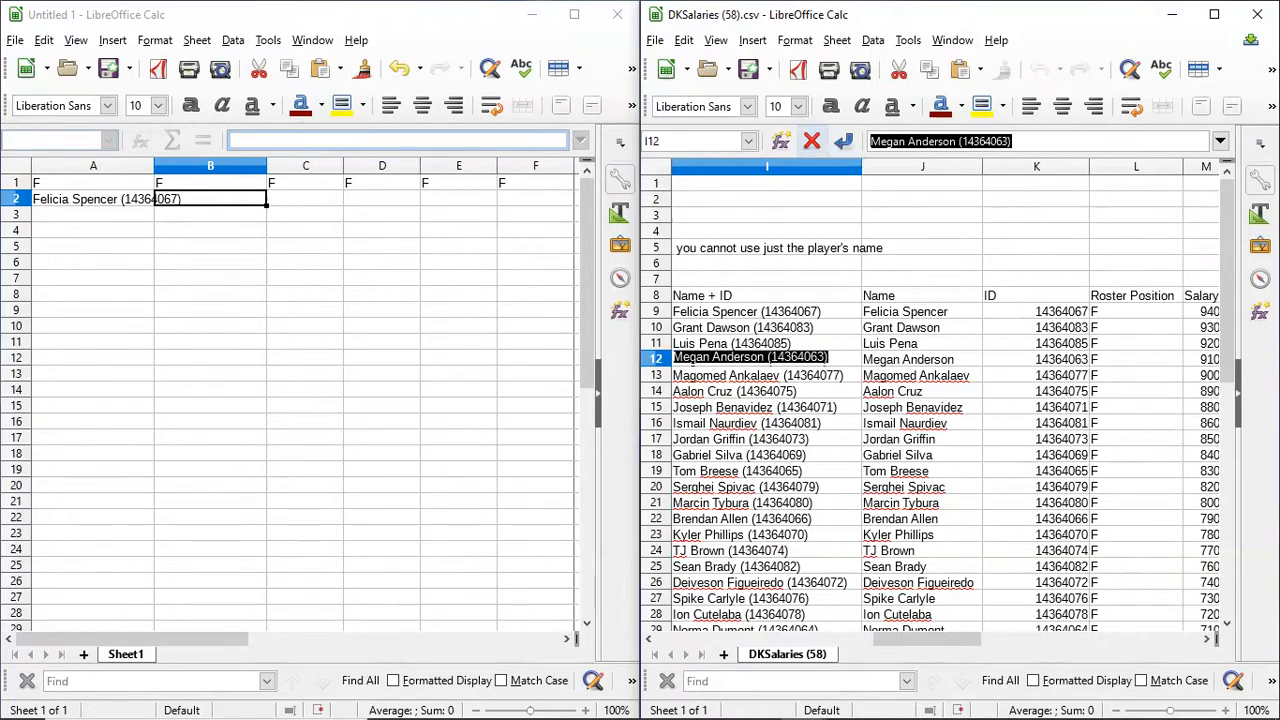
{"action": "double_click", "coordinate": [178, 202]}
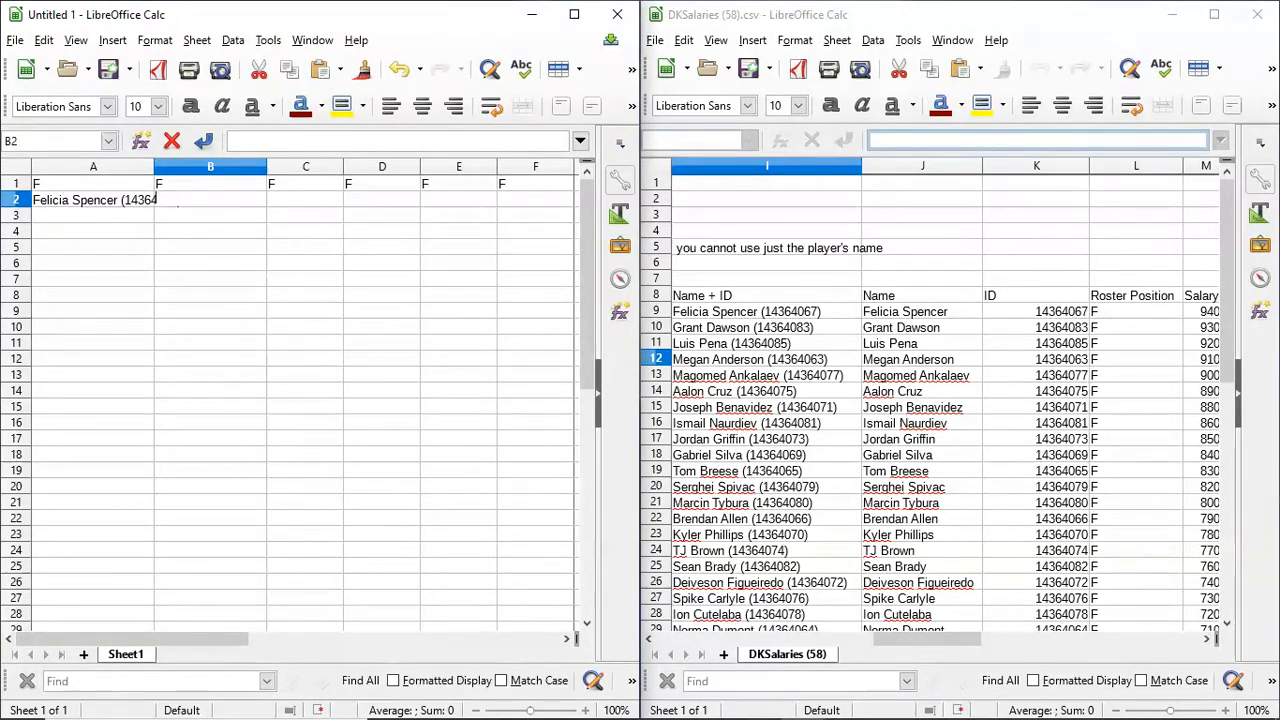
{"action": "key", "text": "ctrl+v"}
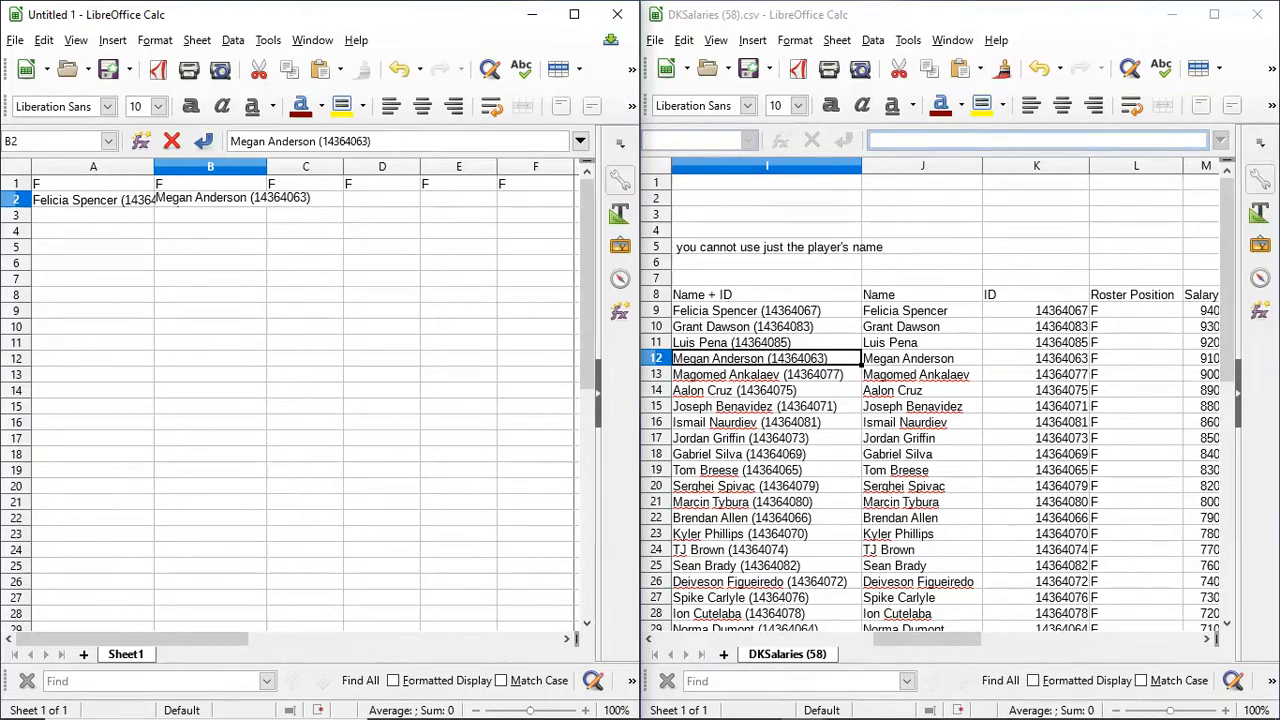
Copy Serghei Spivac's Name + ID entry from cell I20 of the salaries file into lineup cell C2
{"action": "left_click", "coordinate": [766, 486]}
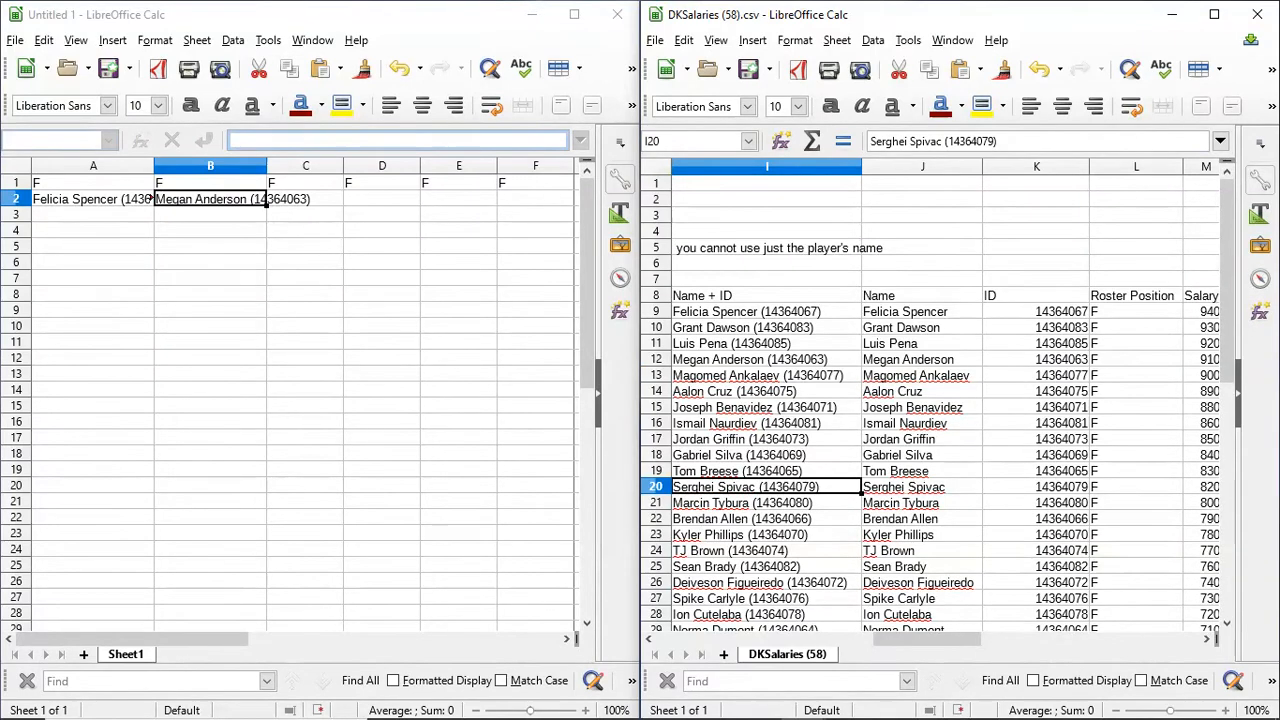
{"action": "double_click", "coordinate": [766, 486]}
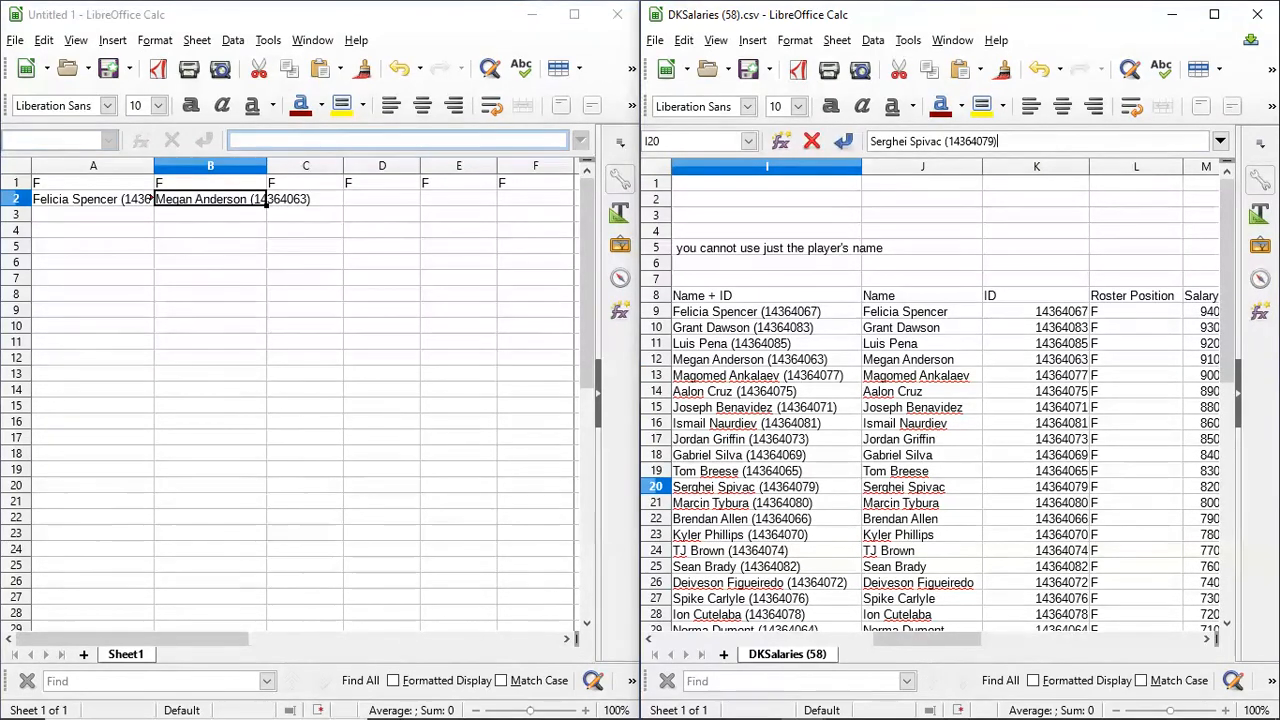
{"action": "key", "text": "ctrl+a"}
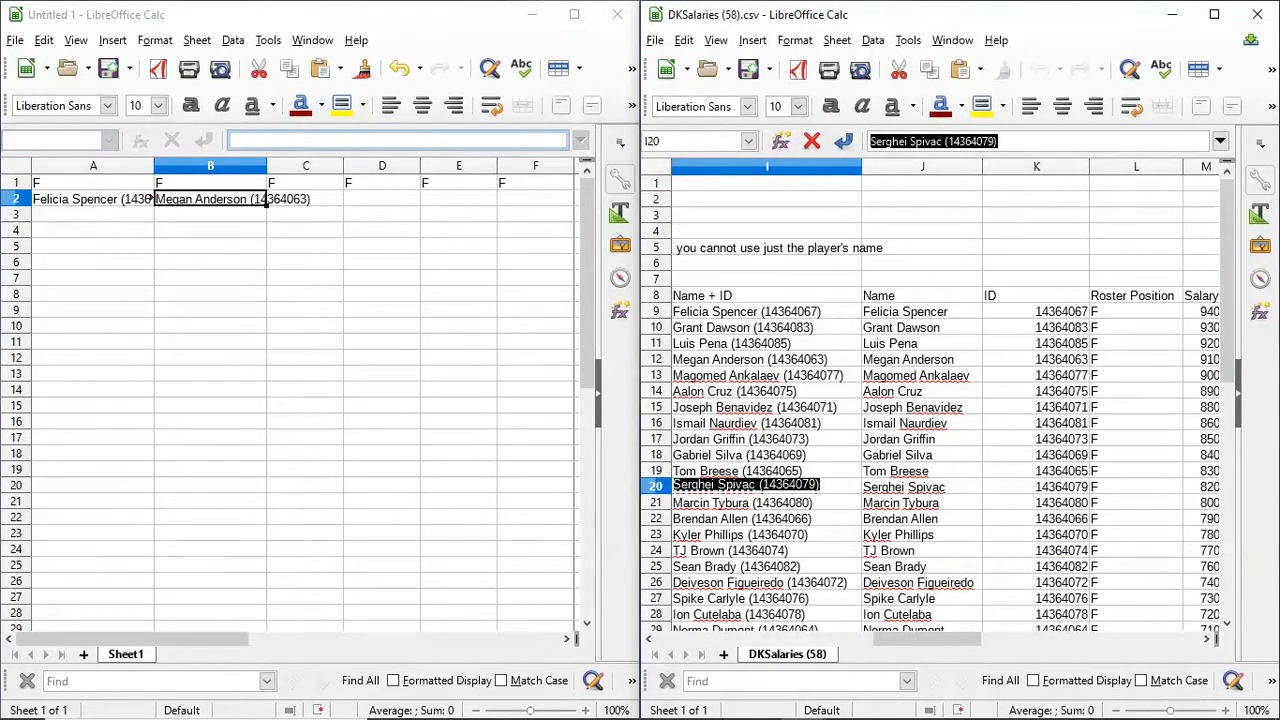
{"action": "left_click", "coordinate": [305, 199]}
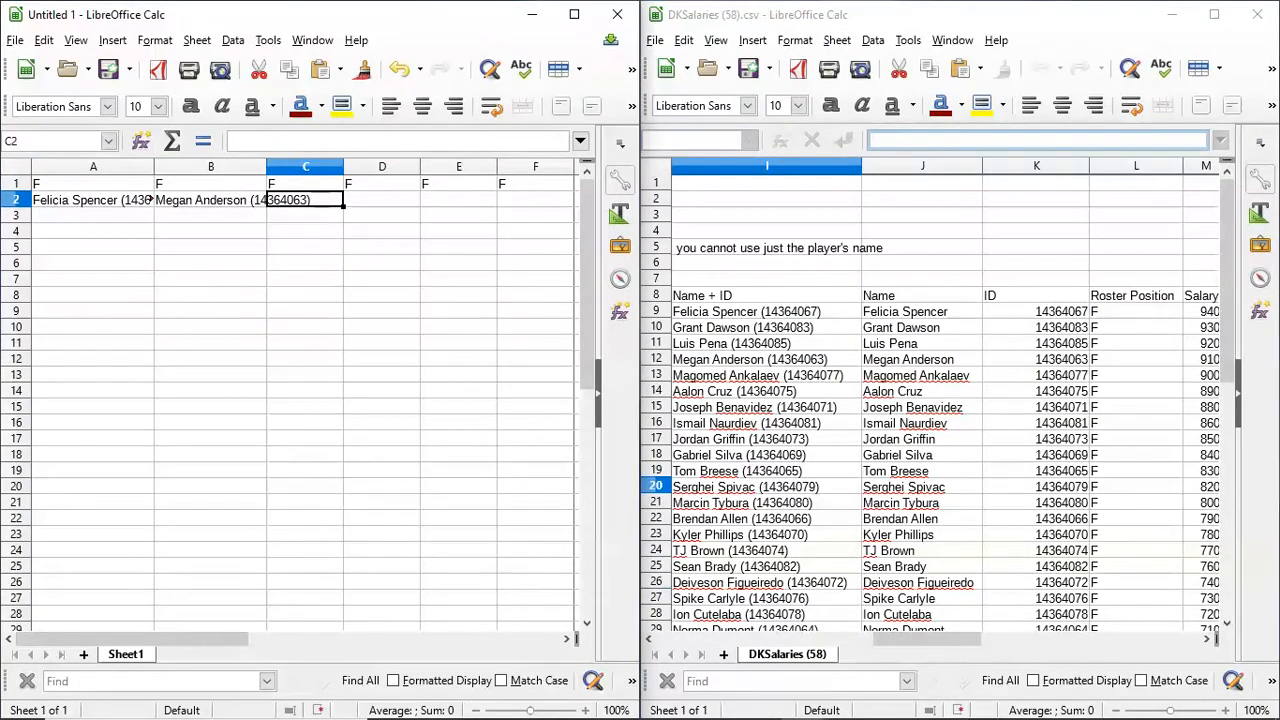
{"action": "key", "text": "ctrl+v"}
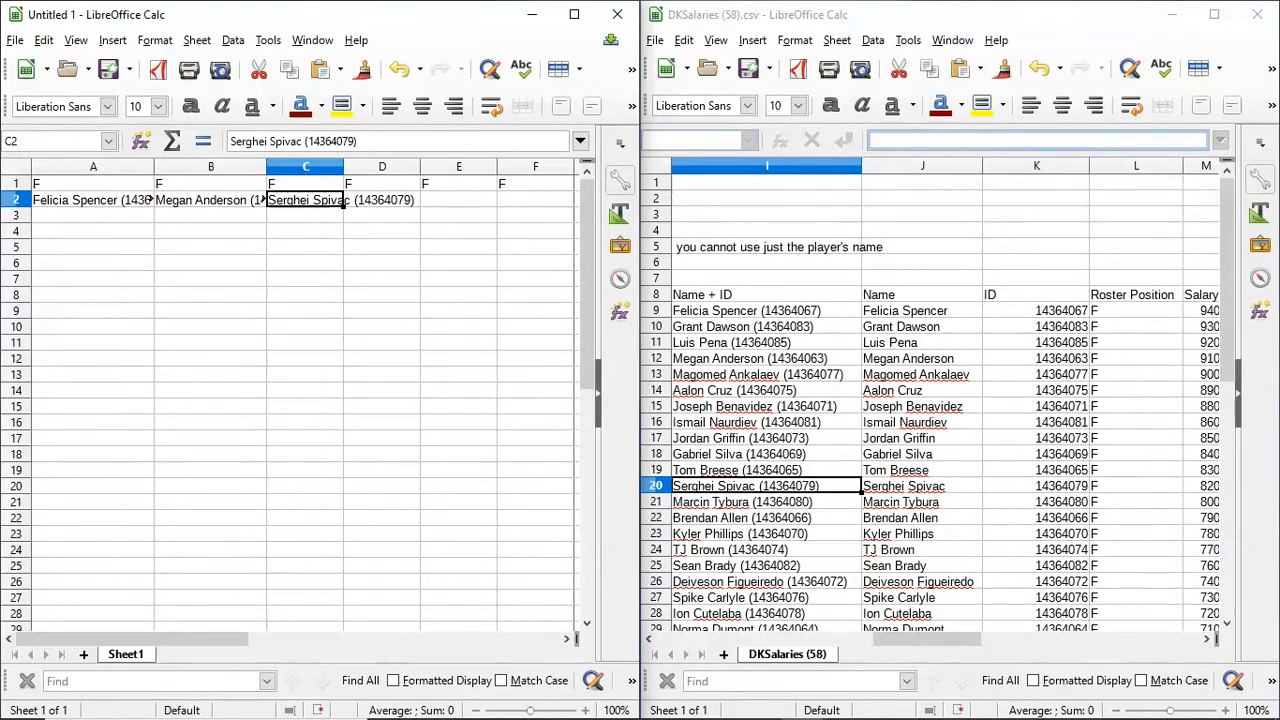
{"action": "left_click", "coordinate": [766, 502]}
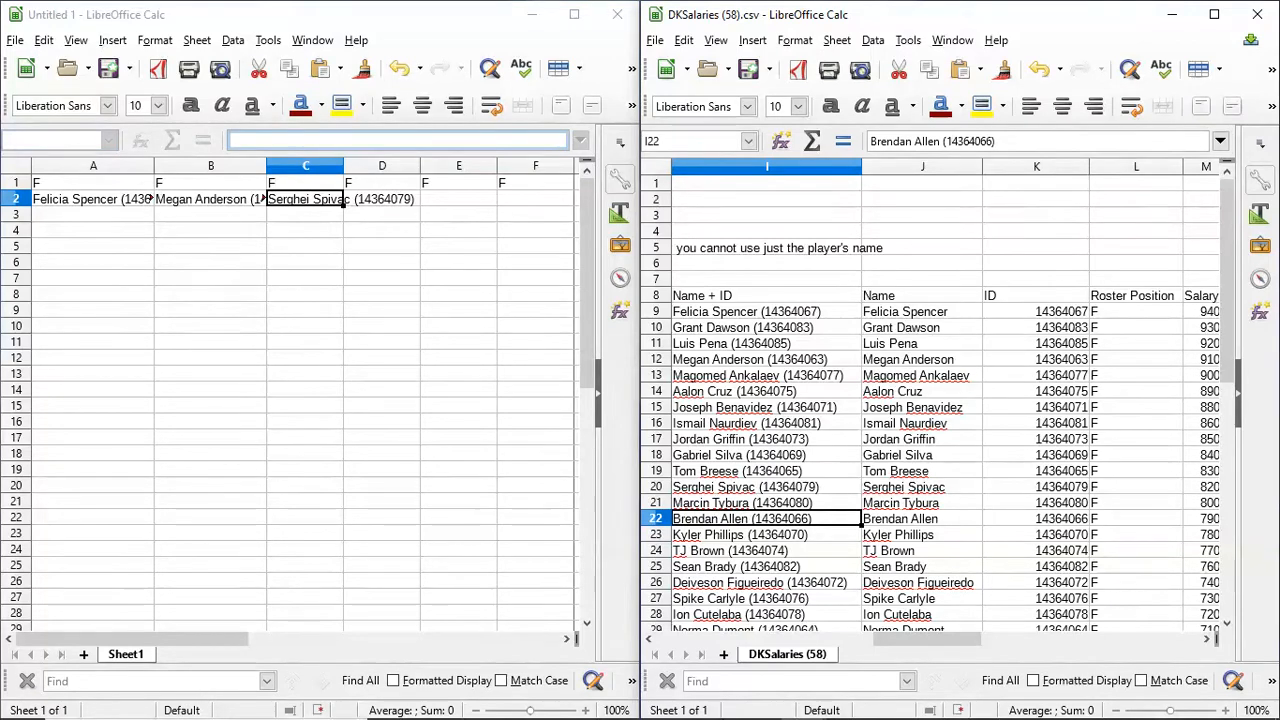
{"action": "left_click", "coordinate": [766, 551]}
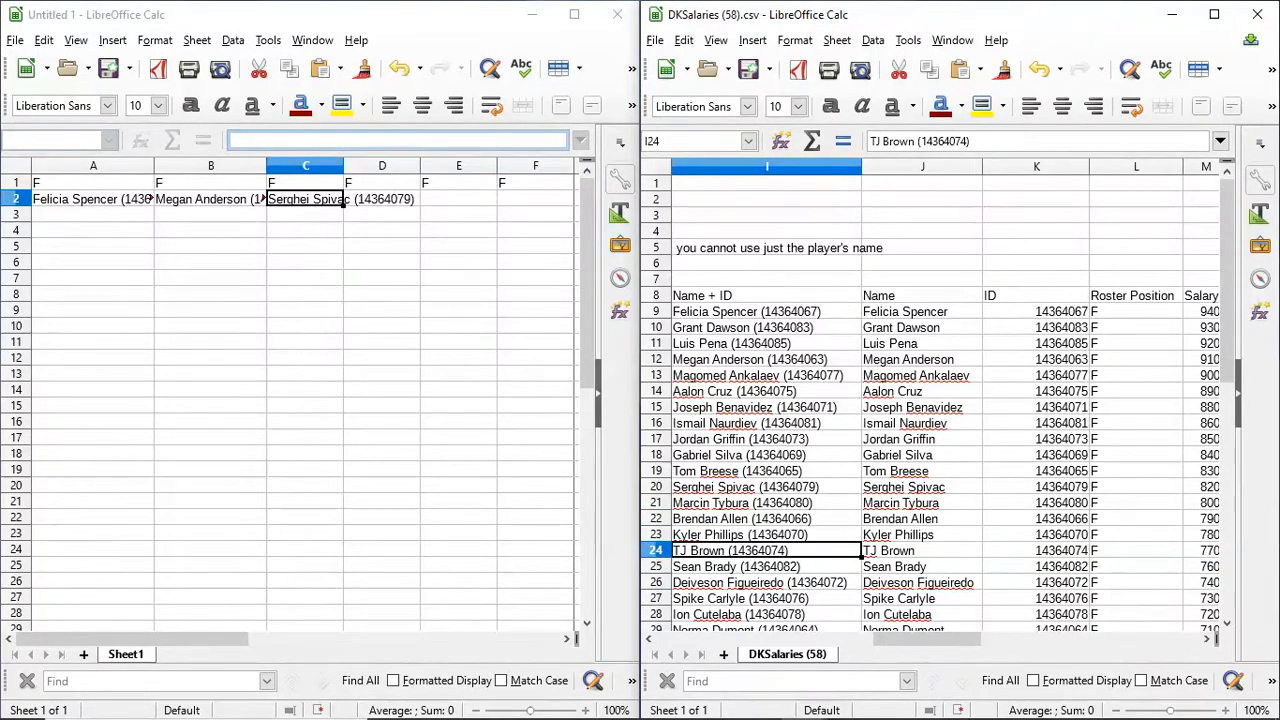
{"action": "left_click", "coordinate": [766, 360]}
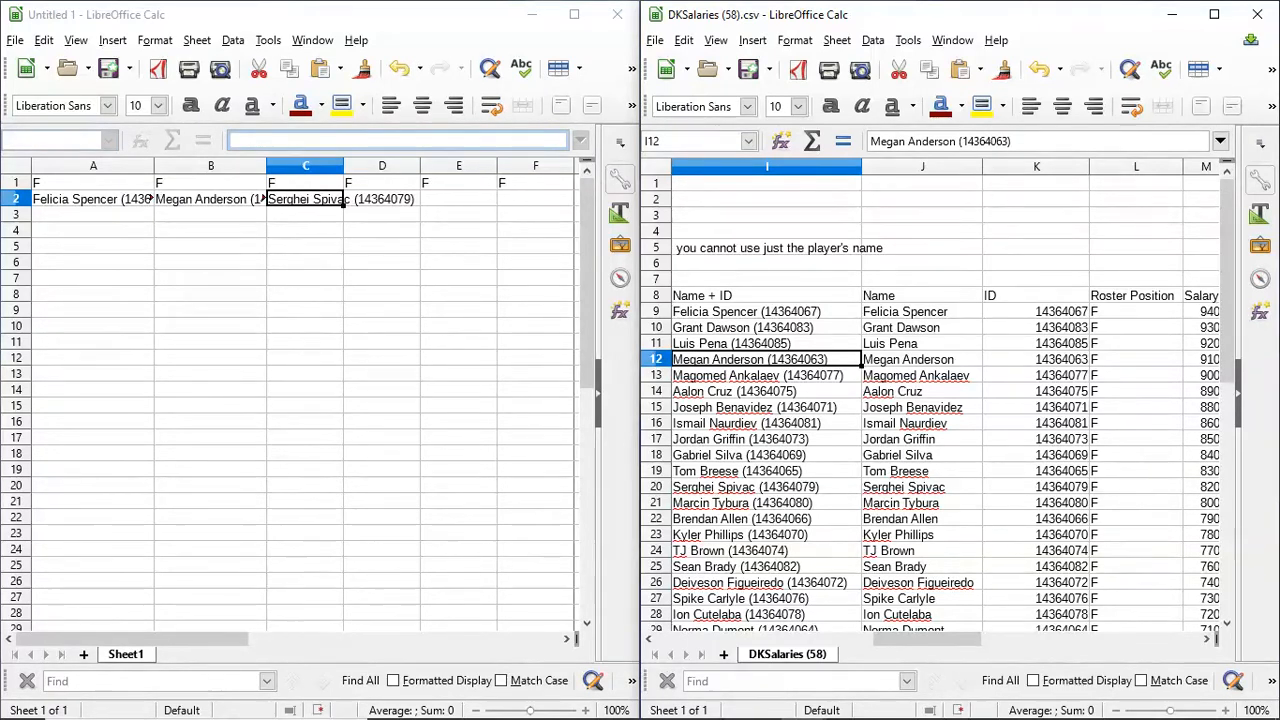
{"action": "left_click", "coordinate": [326, 200]}
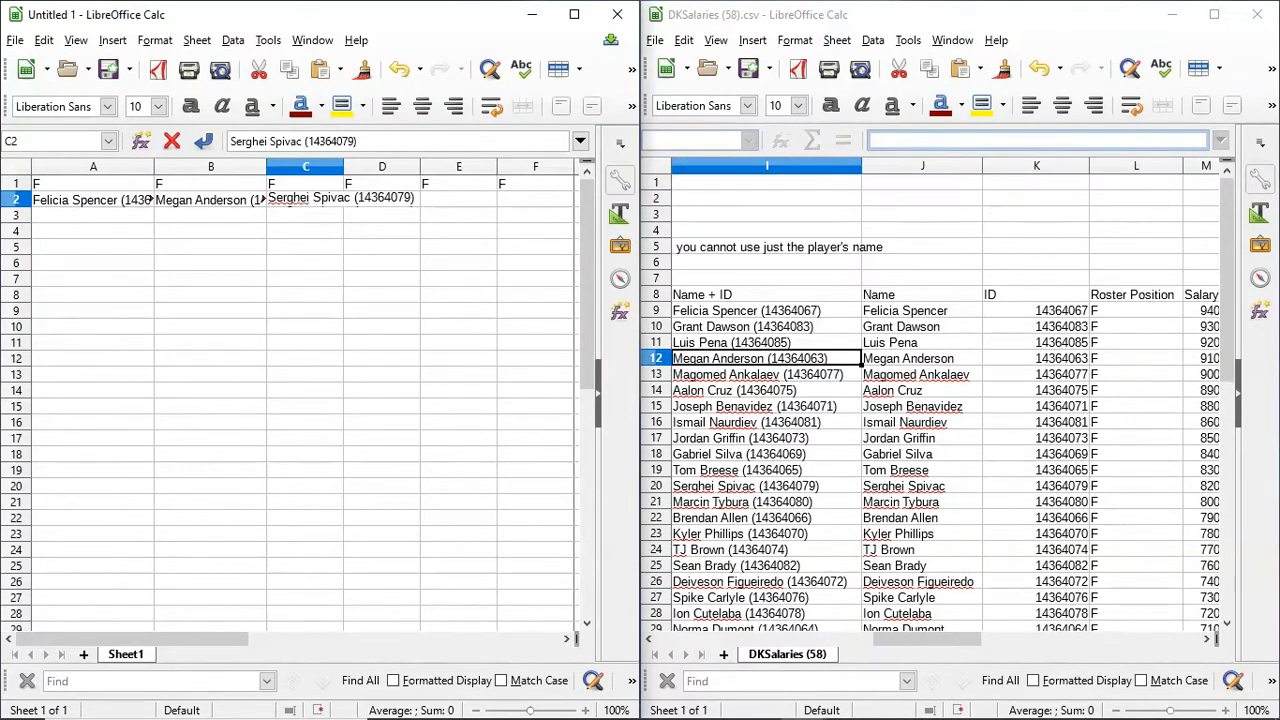
{"action": "double_click", "coordinate": [316, 200]}
Copy Joseph Benavidez's Name + ID entry from cell I15 of the salaries file into lineup cell D2
{"action": "left_click", "coordinate": [766, 406]}
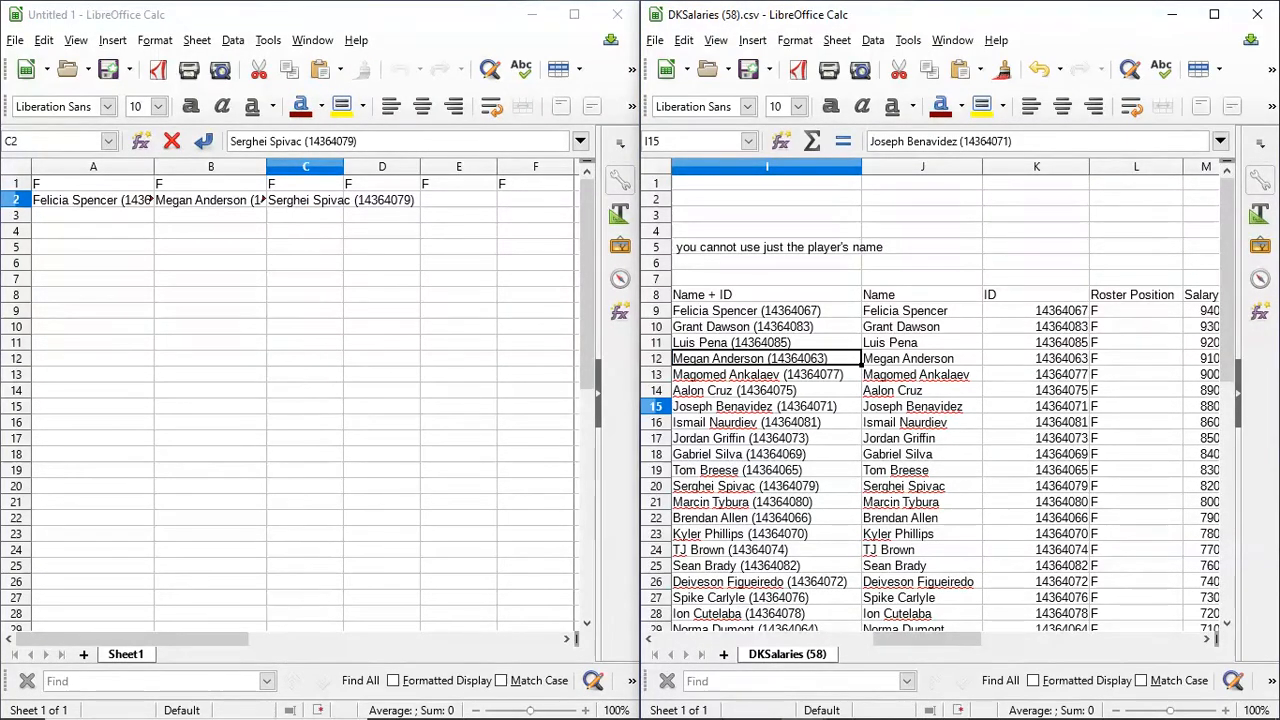
{"action": "left_click", "coordinate": [1013, 141]}
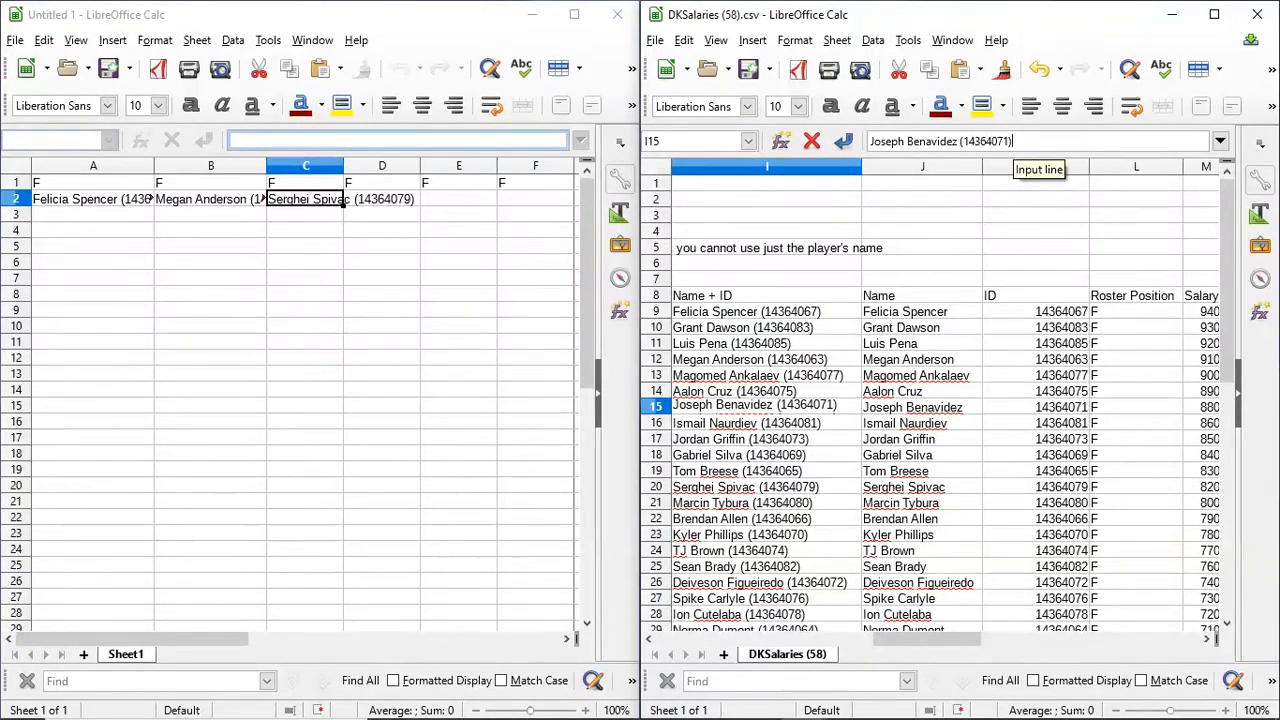
{"action": "left_click_drag", "start_coordinate": [1013, 141], "coordinate": [845, 141]}
{"action": "key", "text": "ctrl+c"}
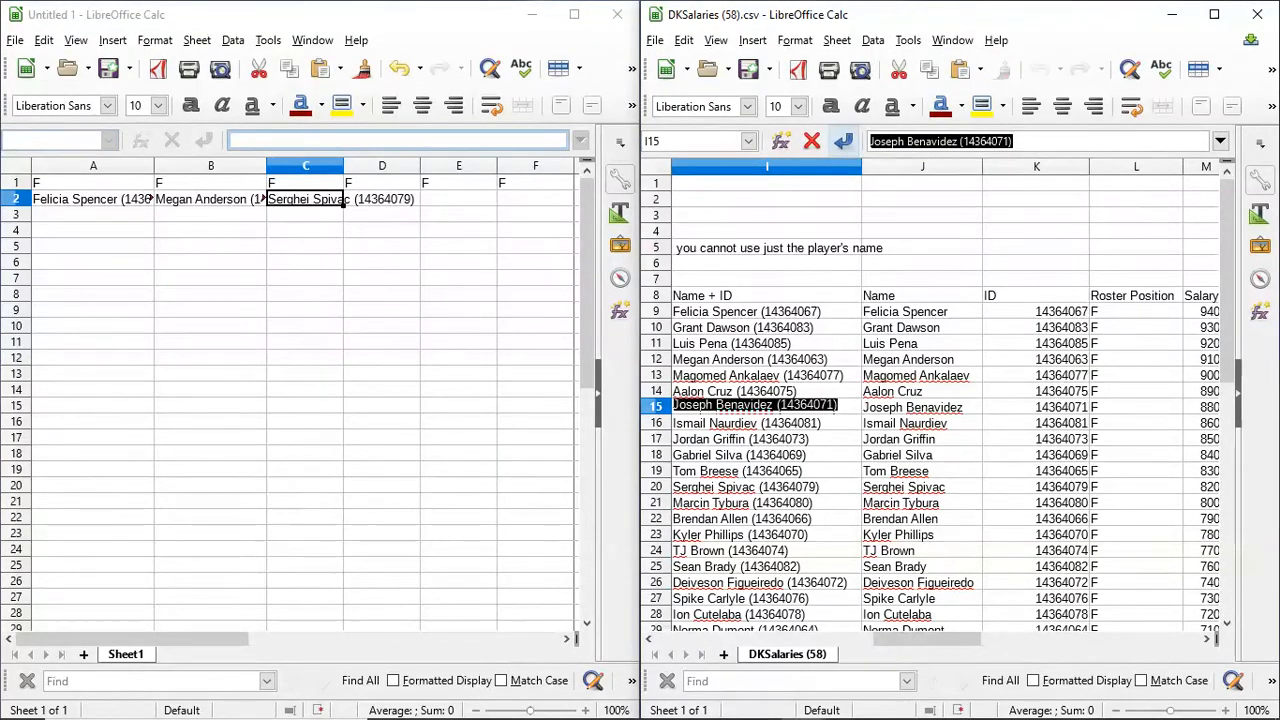
{"action": "left_click", "coordinate": [382, 199]}
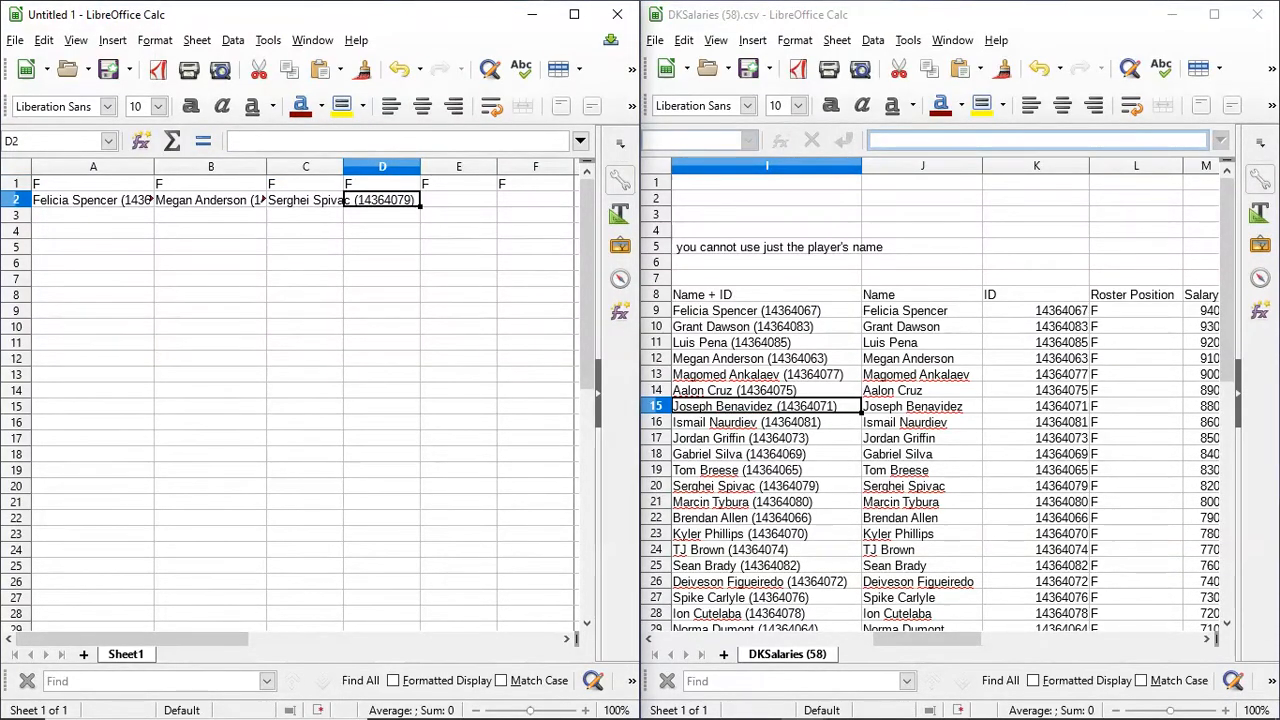
{"action": "key", "text": "ctrl+v"}
{"action": "left_click", "coordinate": [535, 199]}
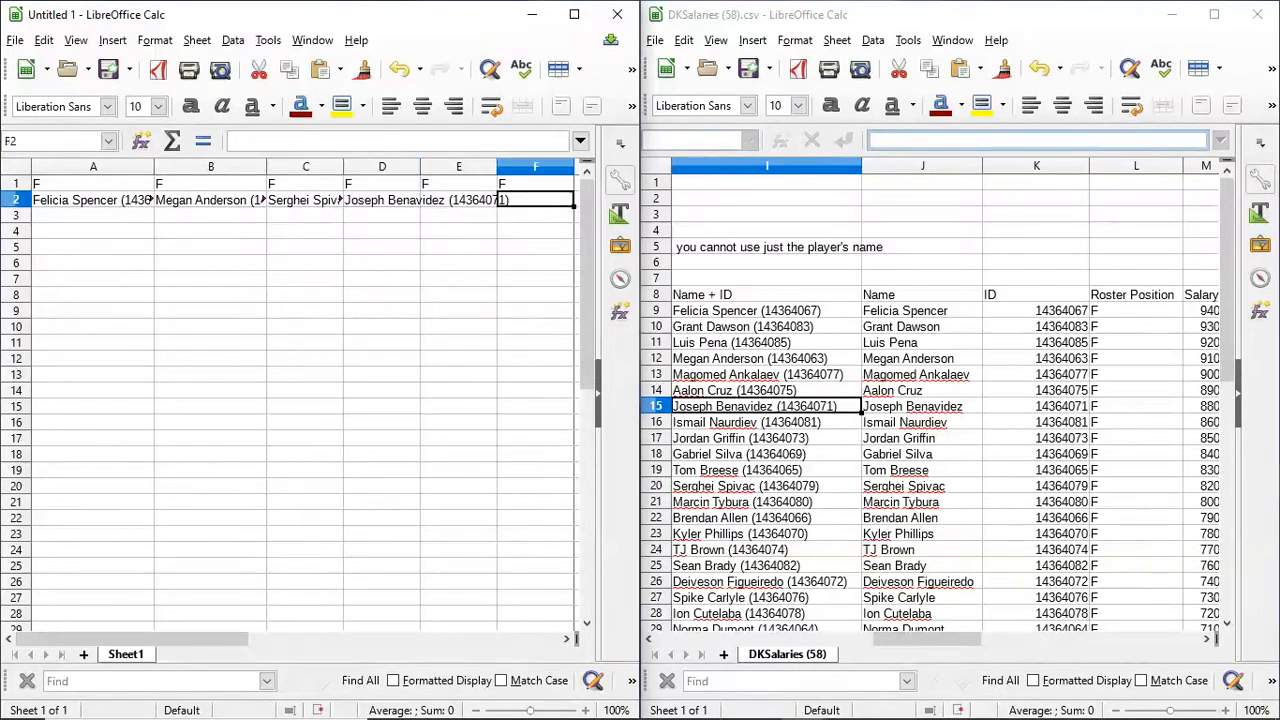
Fill lineup cell E2 with Norma Dumont's Name + ID entry from cell I29 of the salaries file
{"action": "left_click", "coordinate": [459, 200]}
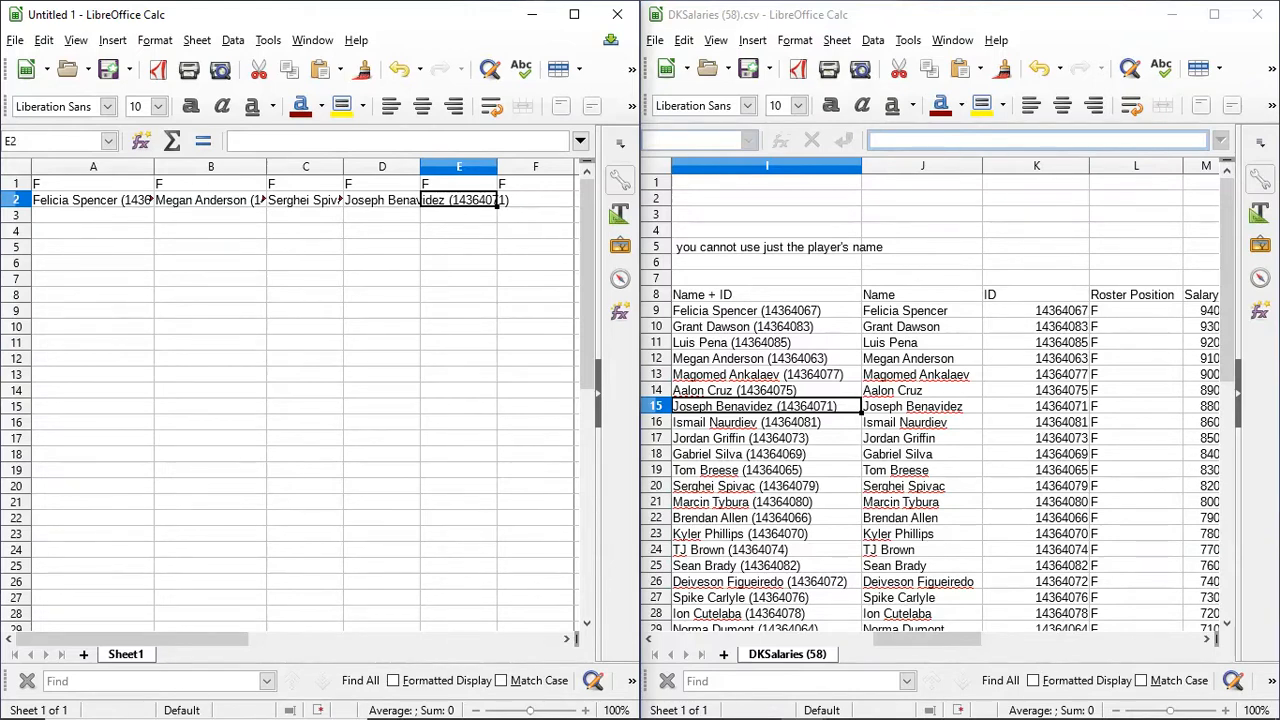
{"action": "left_click_drag", "start_coordinate": [1228, 280], "coordinate": [1228, 342]}
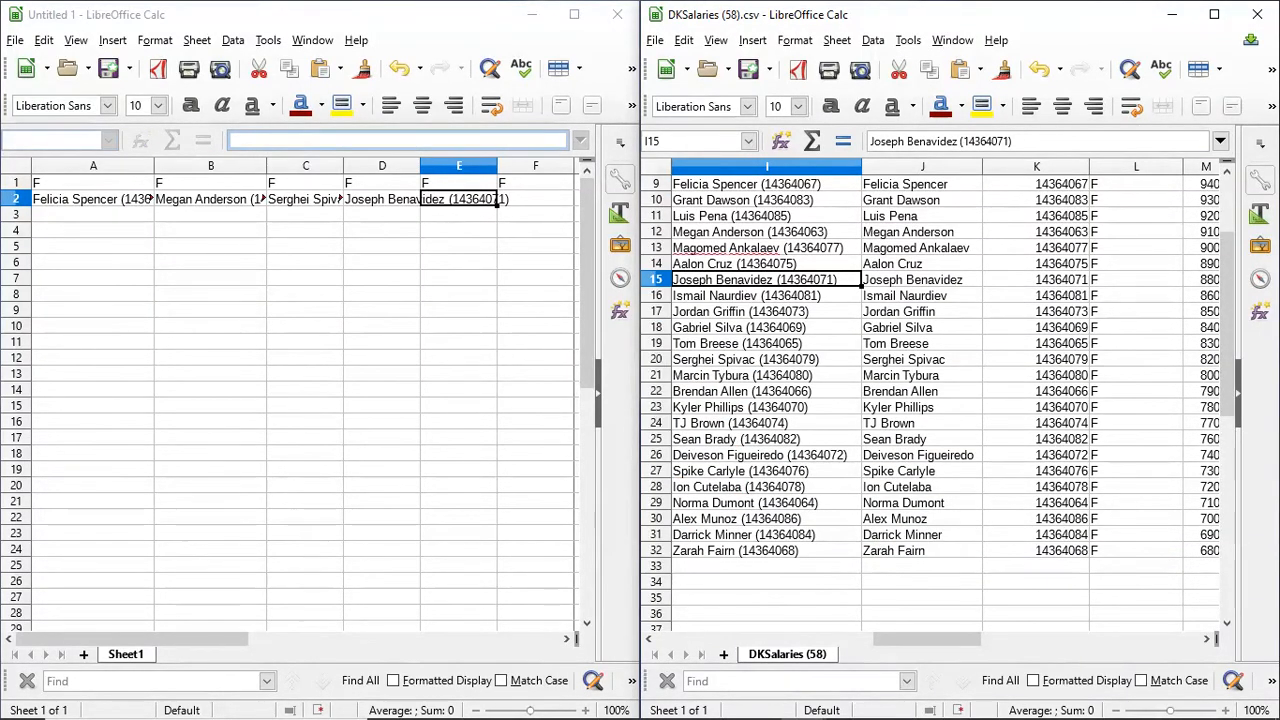
{"action": "left_click", "coordinate": [766, 503]}
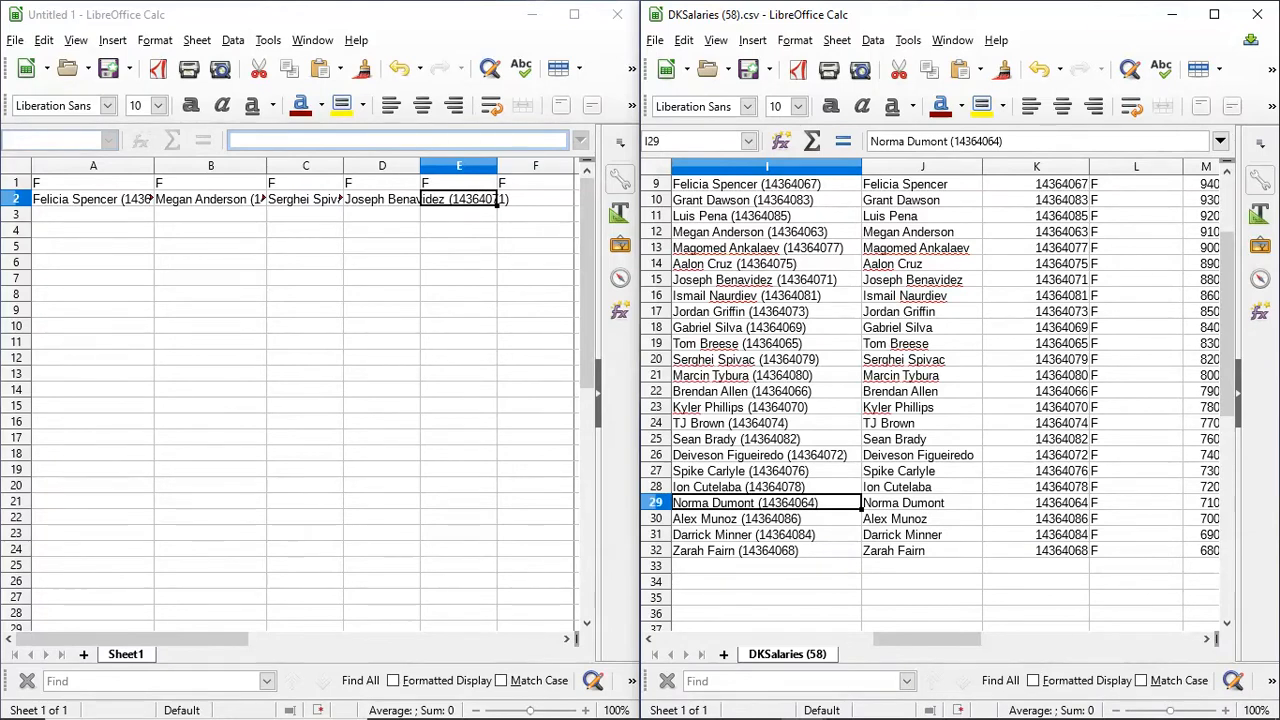
{"action": "triple_click", "coordinate": [766, 503]}
{"action": "key", "text": "ctrl+c"}
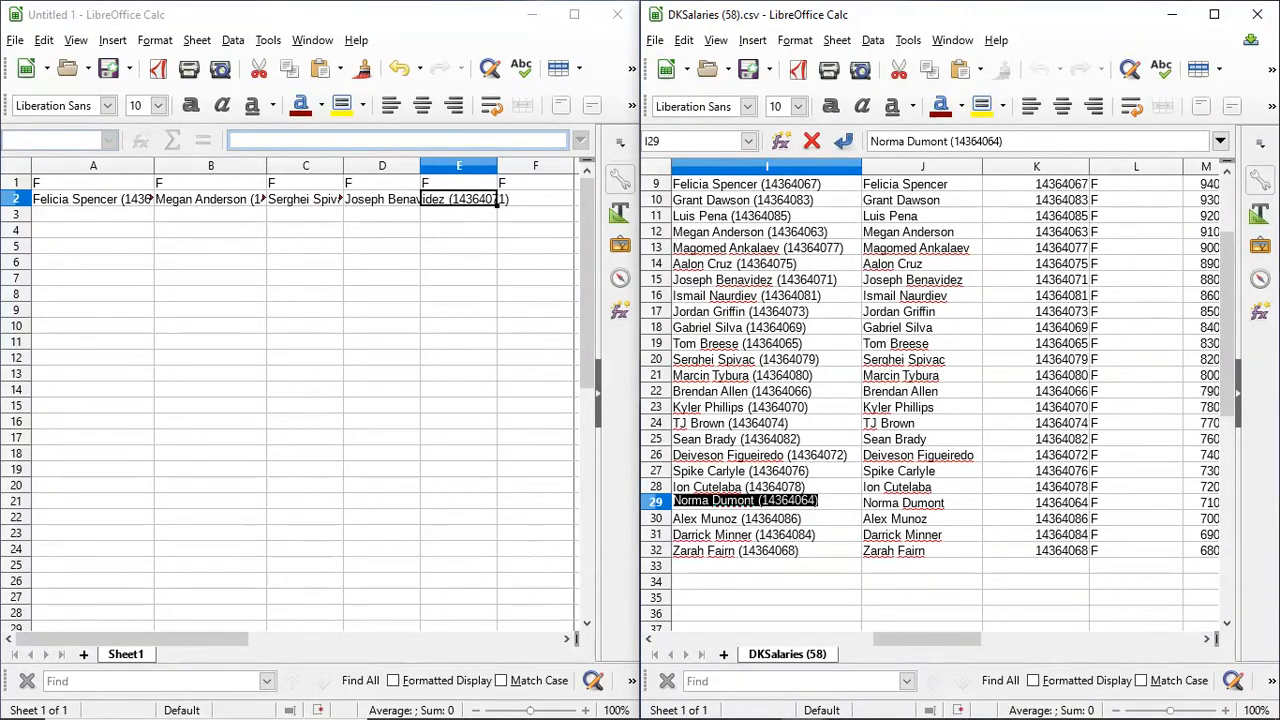
{"action": "key", "text": "alt+Tab"}
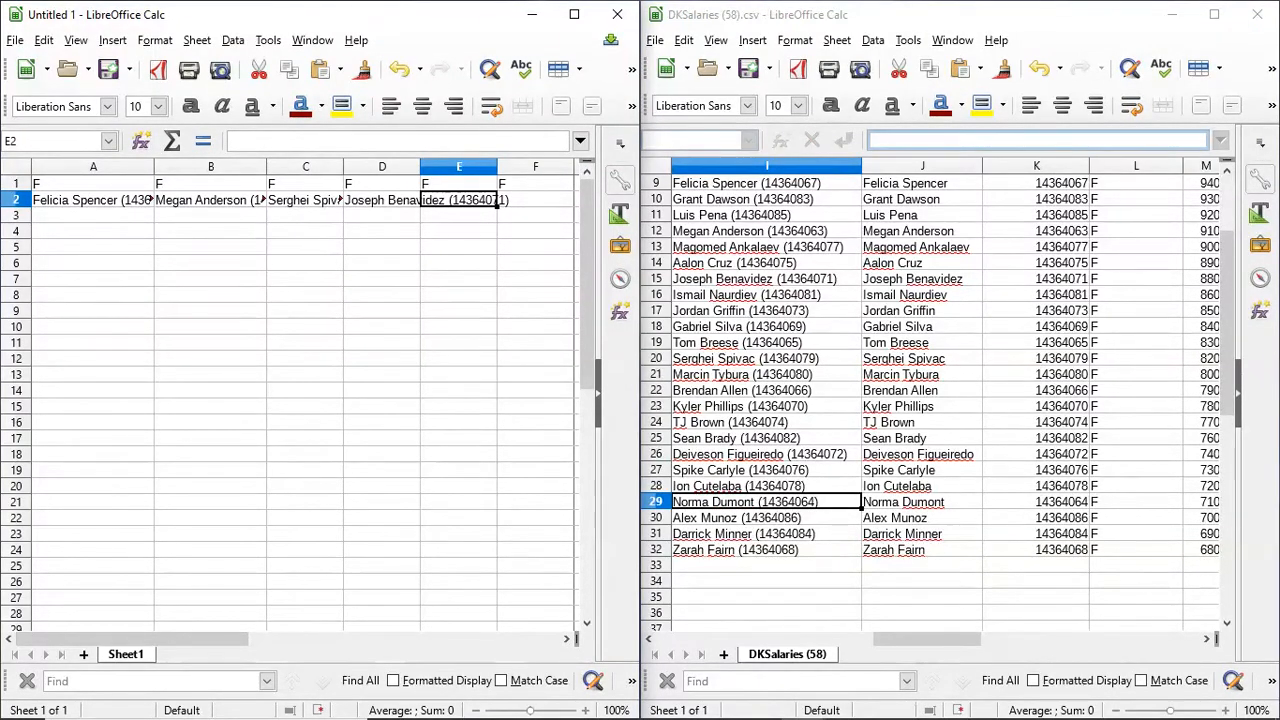
{"action": "left_click", "coordinate": [410, 145]}
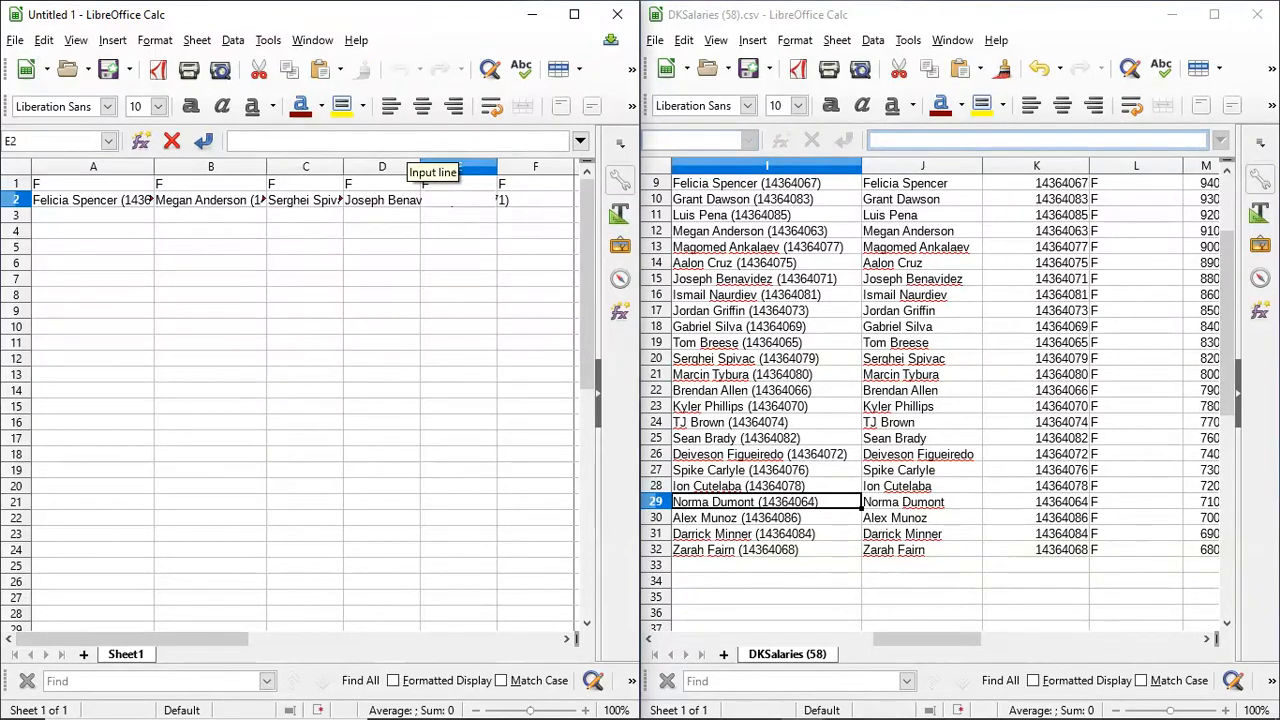
{"action": "key", "text": "ctrl+v"}
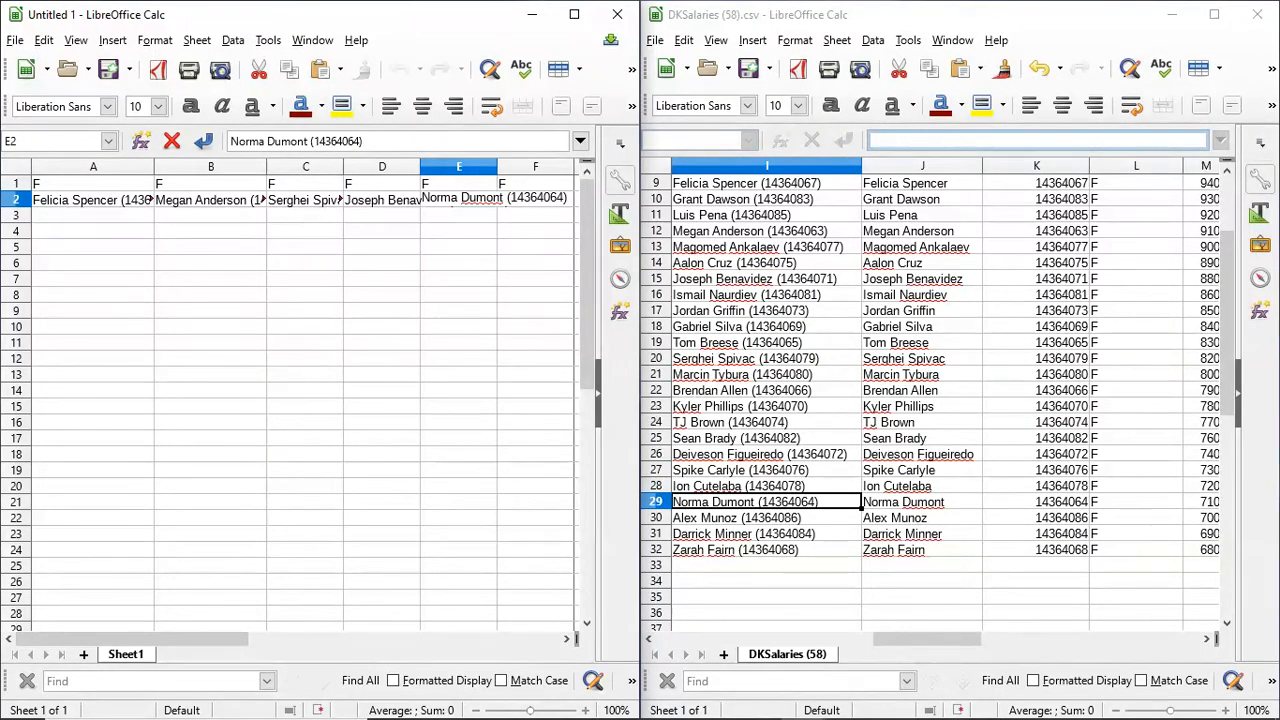
{"action": "left_click", "coordinate": [535, 263]}
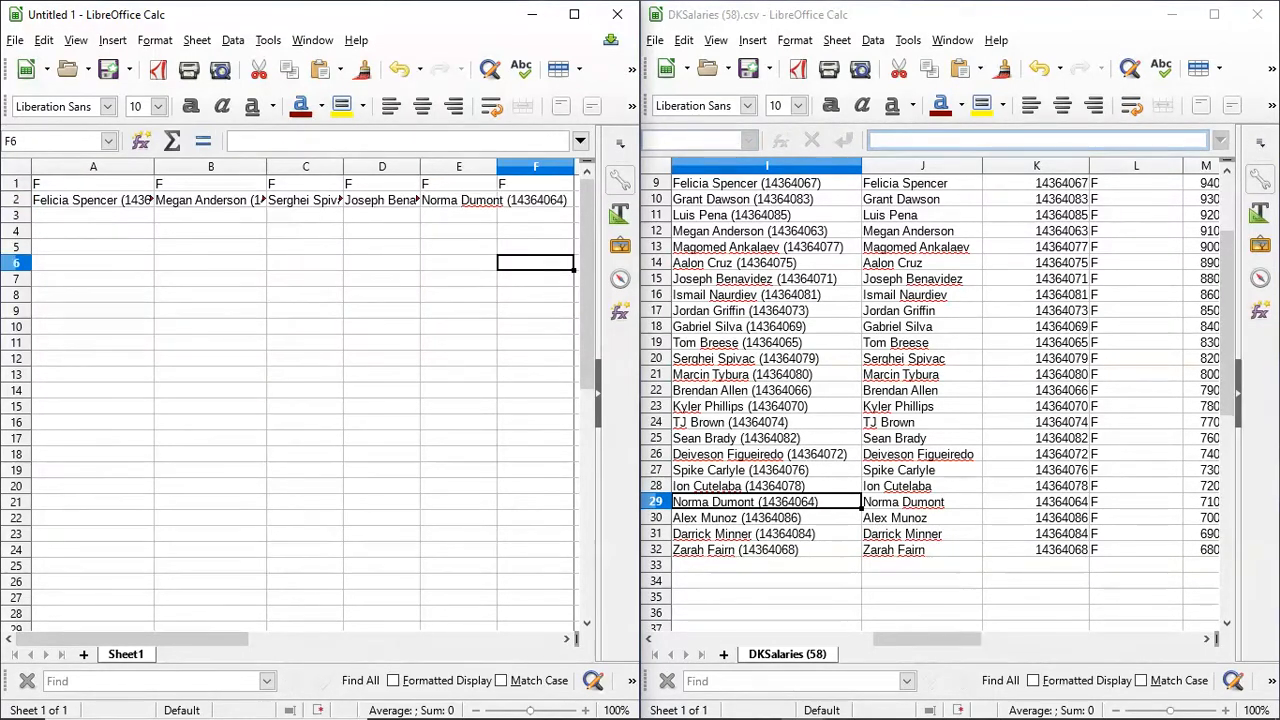
Copy Ion Cutelaba's Name + ID entry from cell I28 of the salaries file into lineup cell F2
{"action": "left_click", "coordinate": [535, 200]}
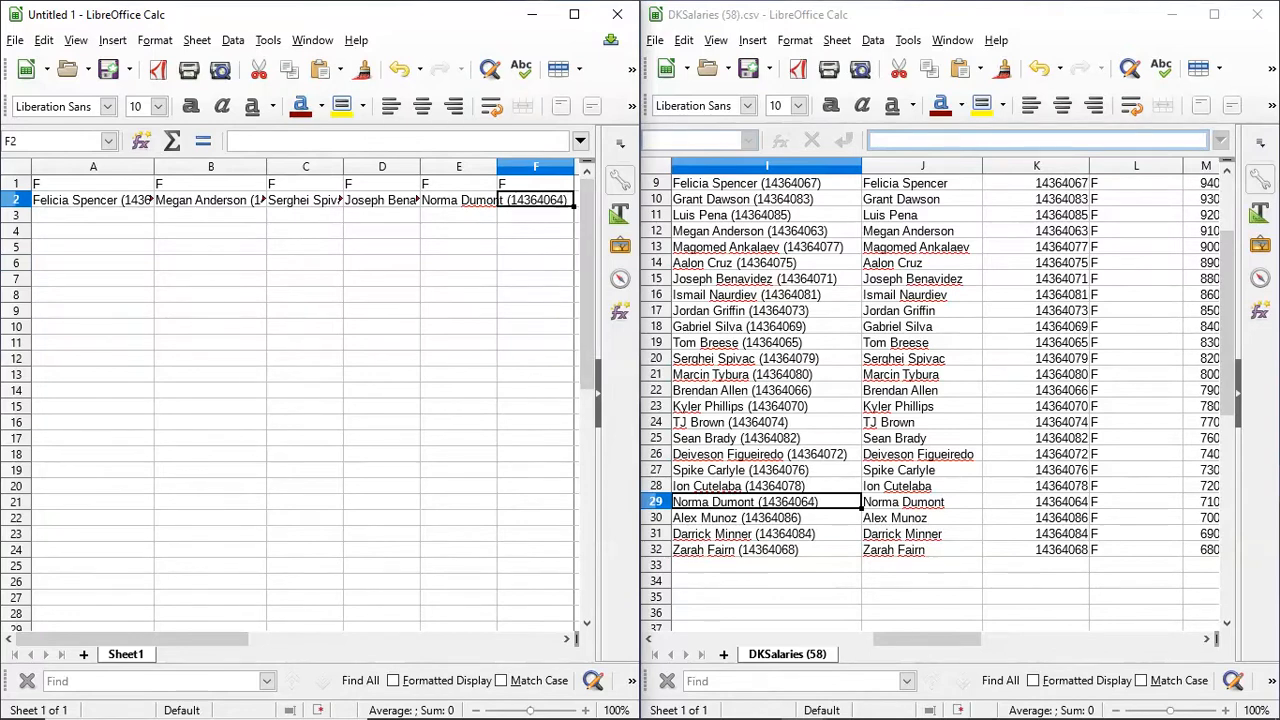
{"action": "left_click", "coordinate": [767, 486]}
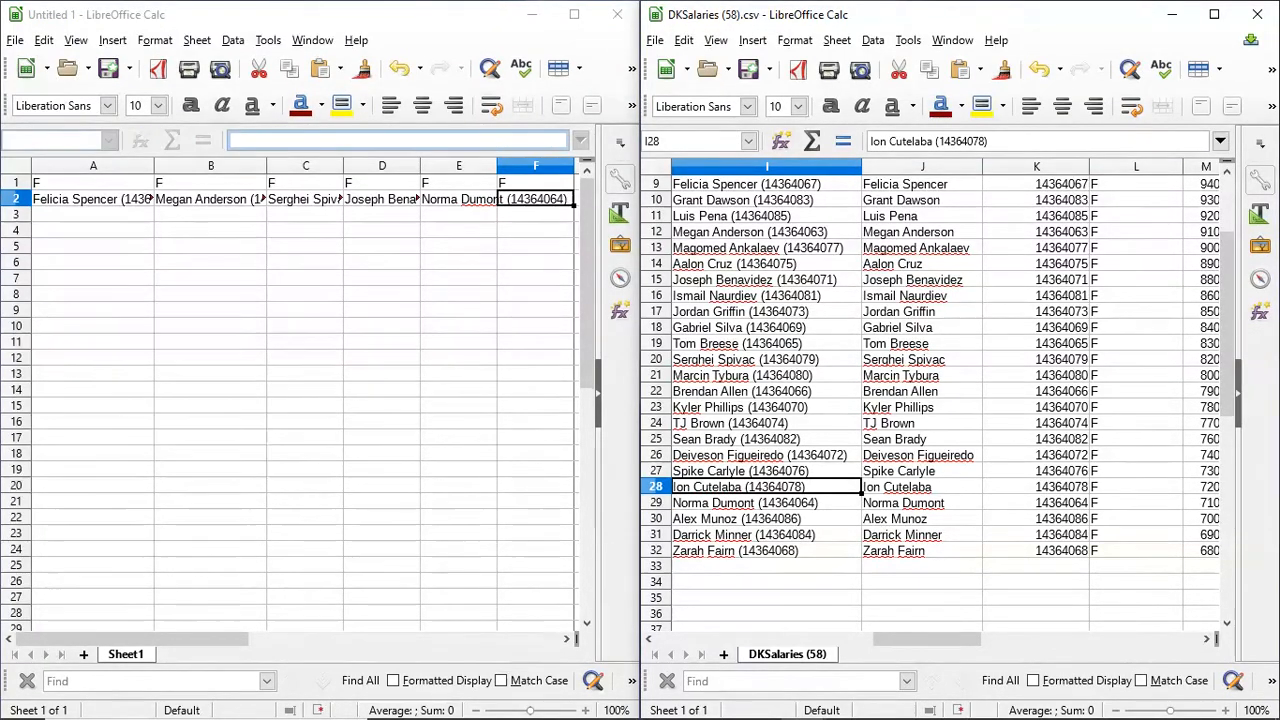
{"action": "left_click", "coordinate": [999, 142]}
{"action": "key", "text": "ctrl+a"}
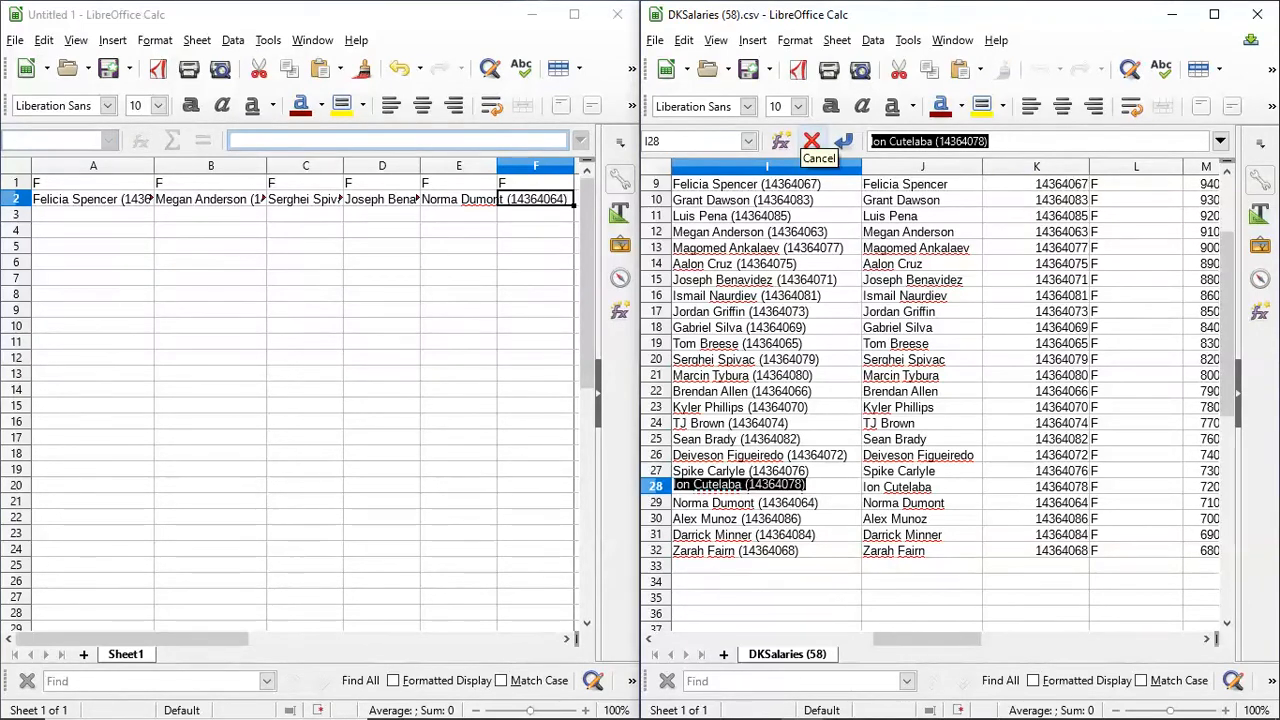
{"action": "left_click", "coordinate": [535, 199]}
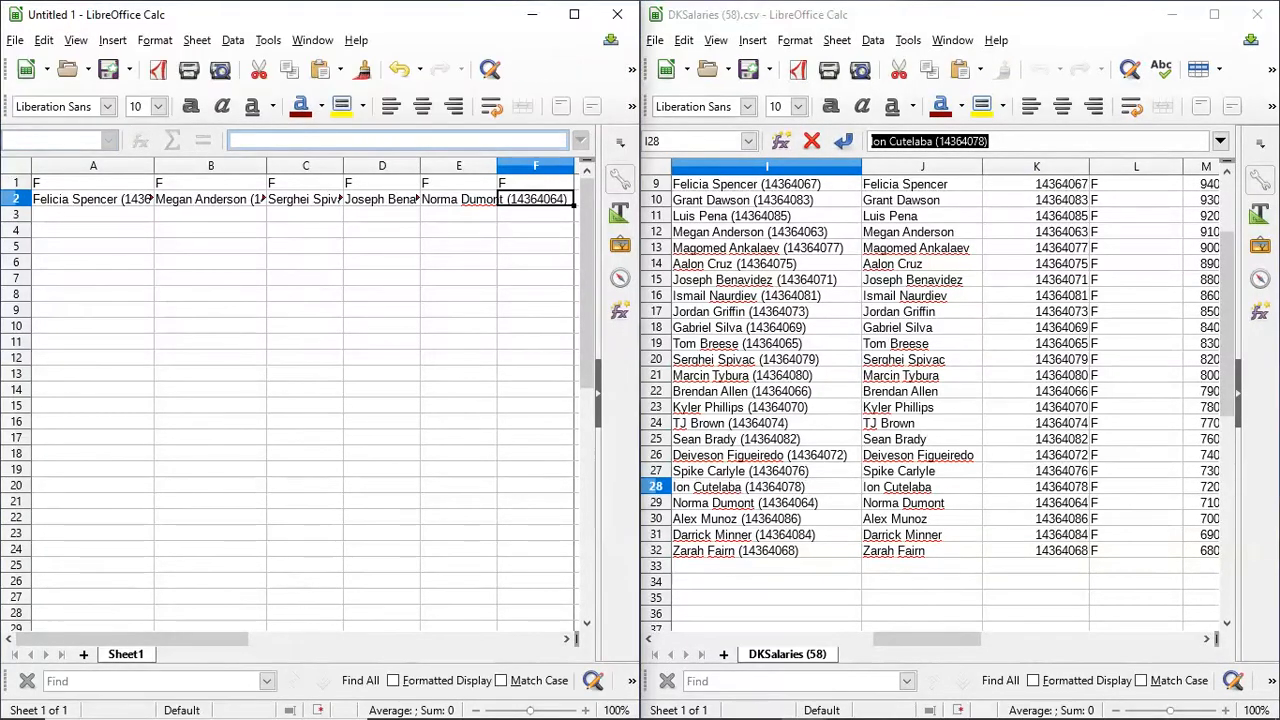
{"action": "double_click", "coordinate": [535, 199]}
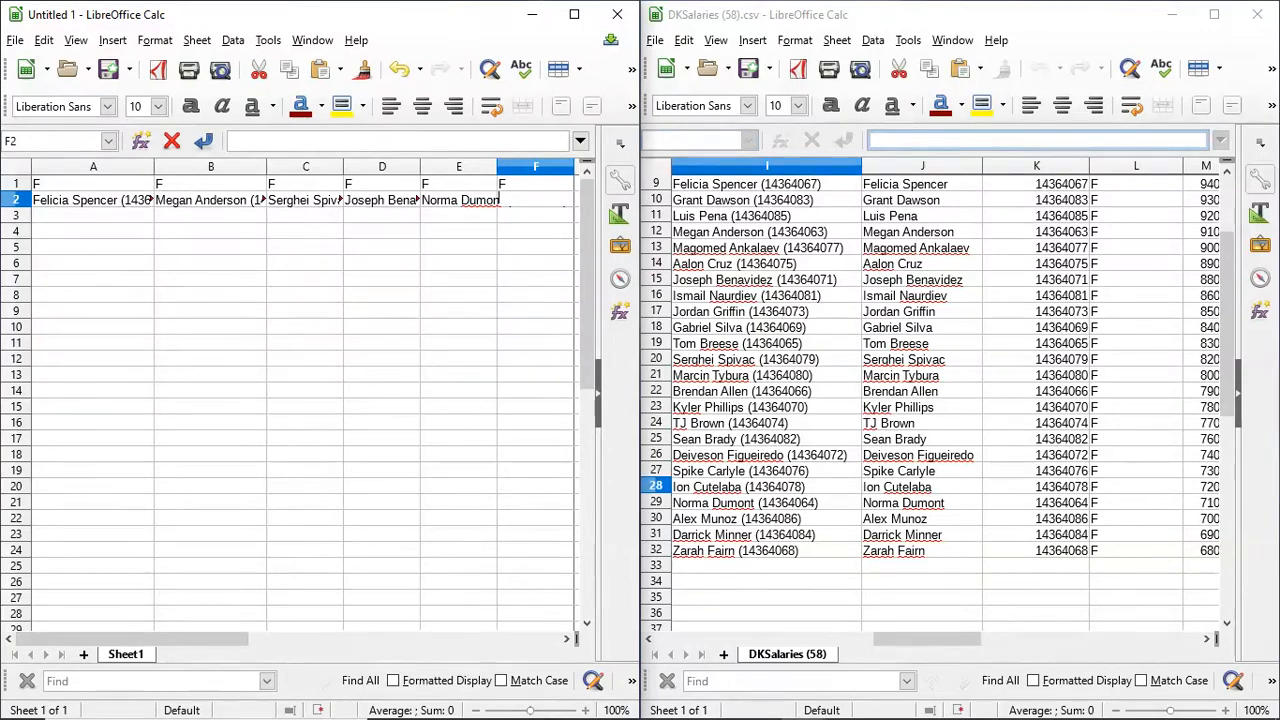
{"action": "key", "text": "ctrl+v"}
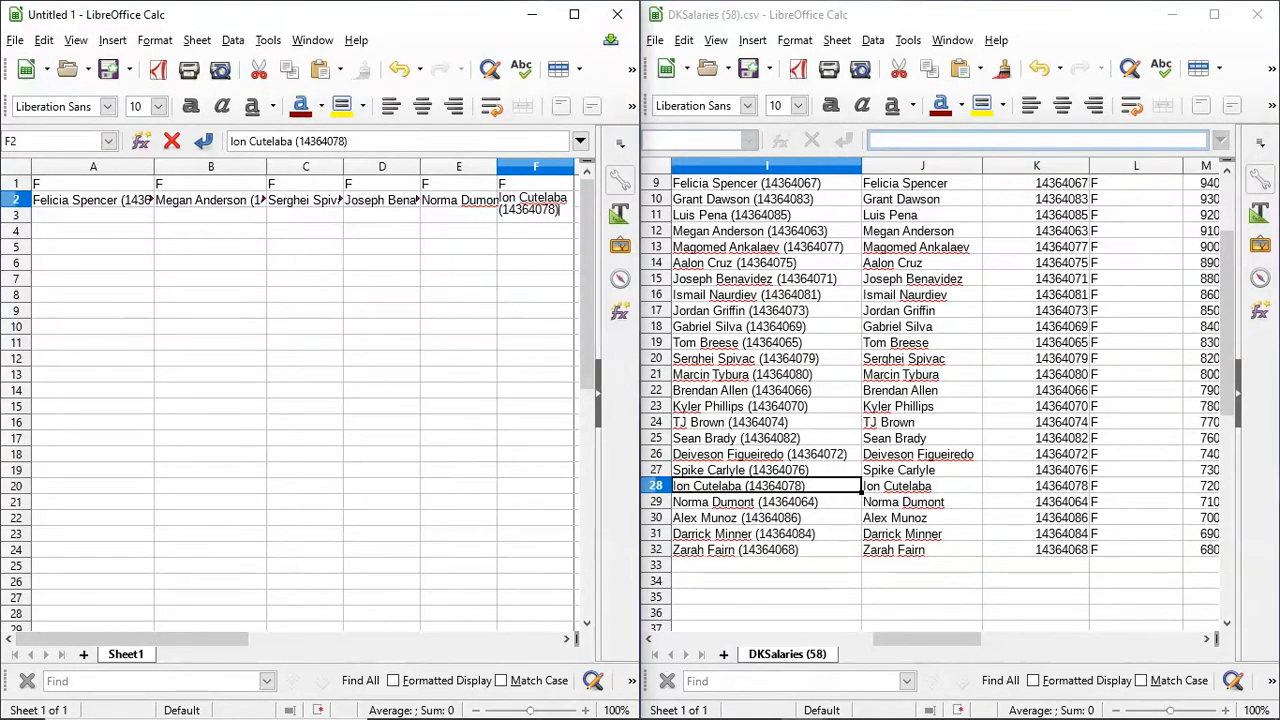
{"action": "key", "text": "Return"}
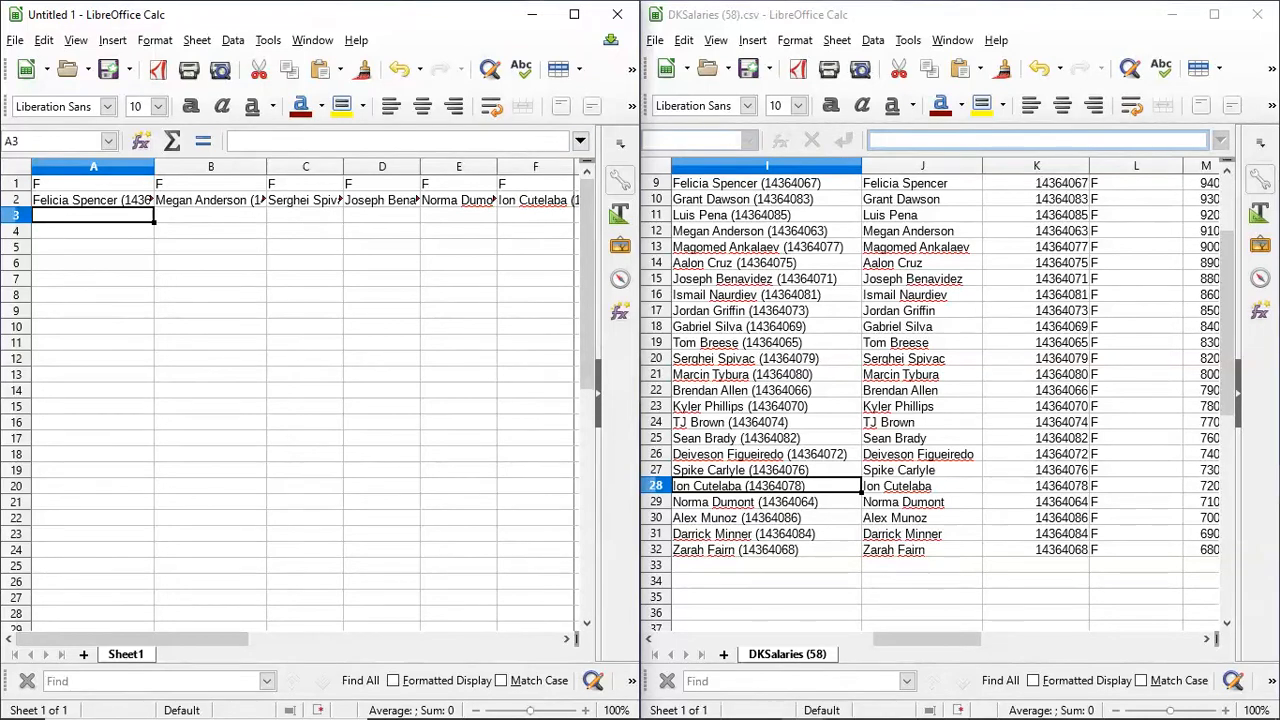
Narrow column A of the lineup sheet slightly
{"action": "left_click_drag", "start_coordinate": [154, 166], "coordinate": [136, 166]}
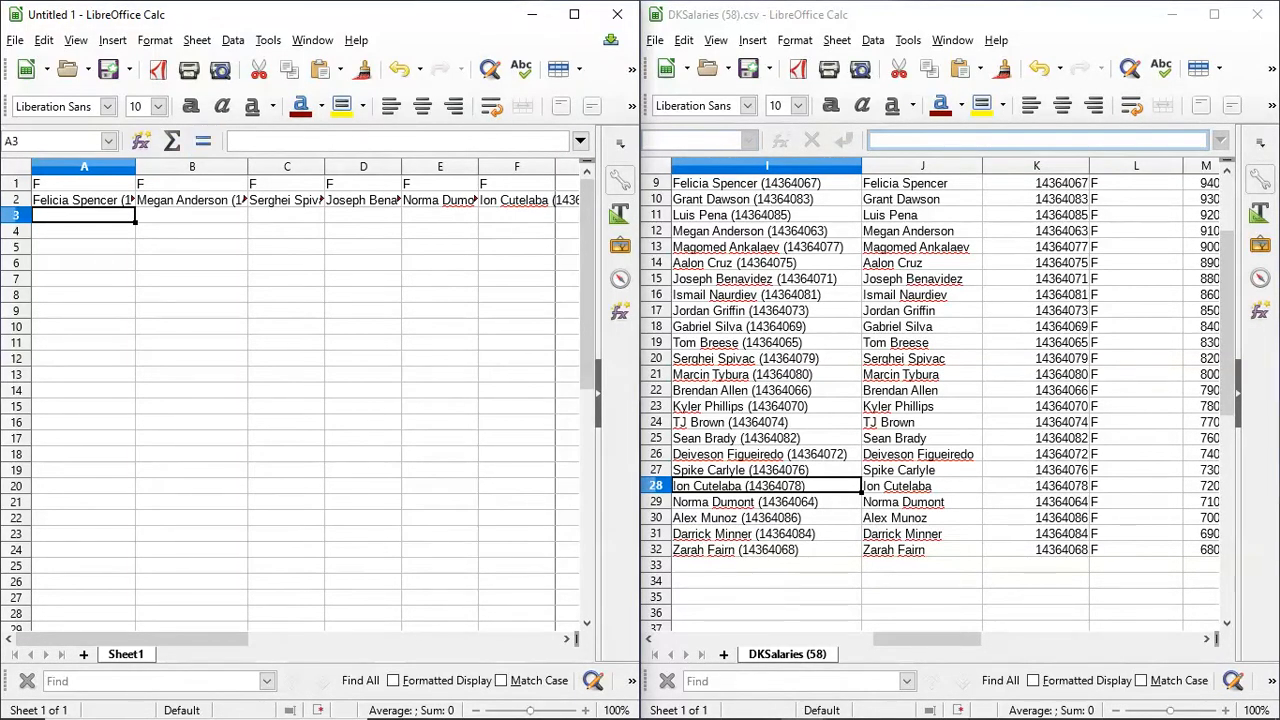
{"action": "left_click_drag", "start_coordinate": [287, 166], "coordinate": [191, 166]}
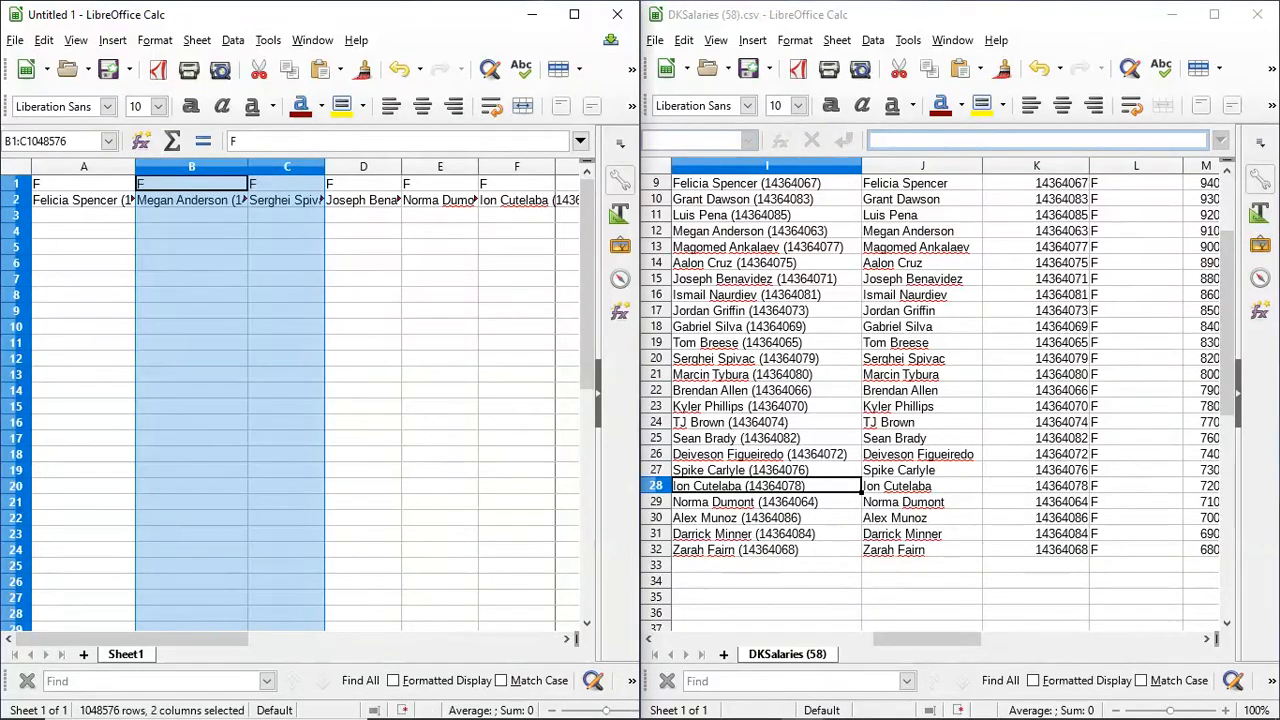
{"action": "left_click", "coordinate": [191, 166]}
{"action": "left_click", "coordinate": [286, 215]}
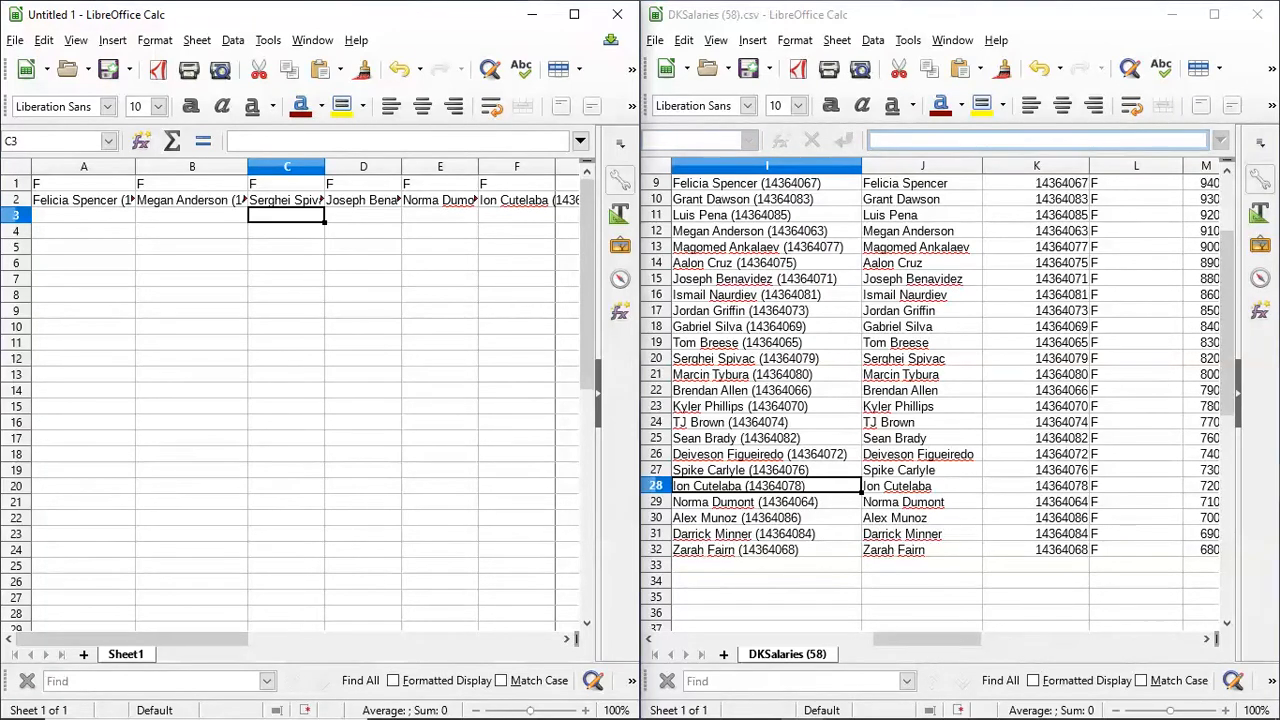
Cut Joseph Benavidez's whole Name + ID entry out of lineup cell D2
{"action": "left_click", "coordinate": [363, 200]}
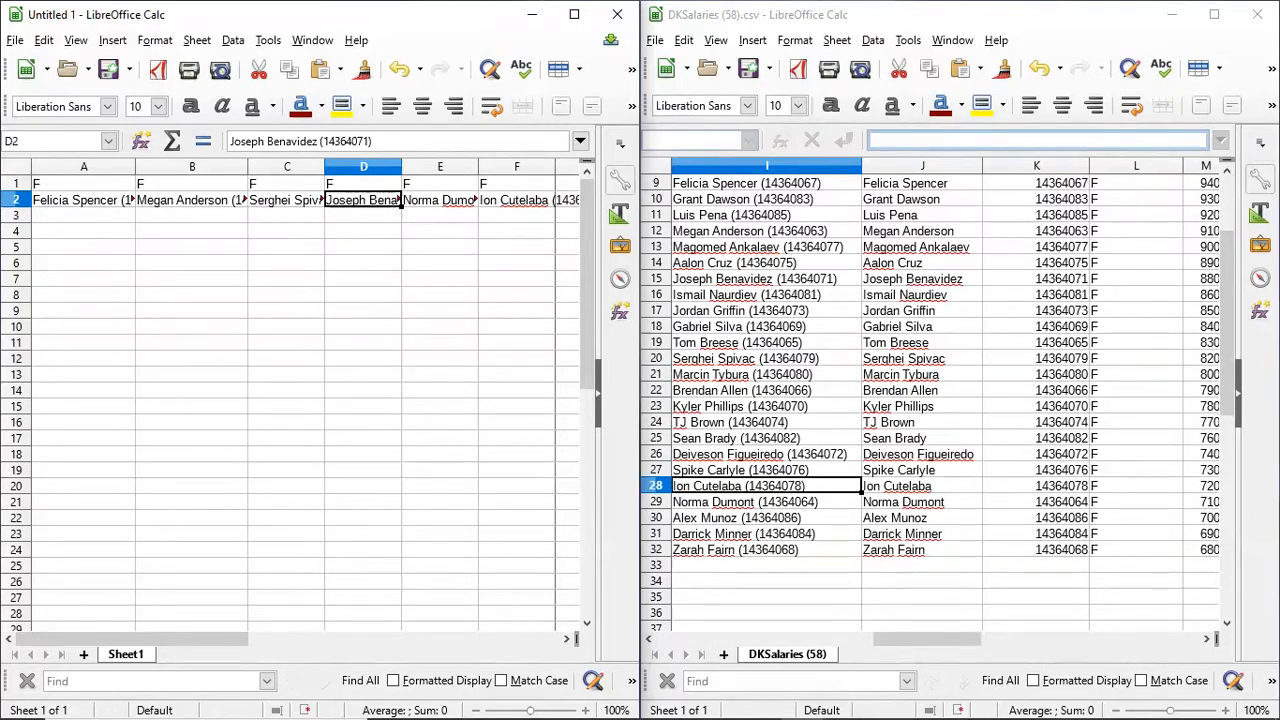
{"action": "key", "text": "F2"}
{"action": "key", "text": "ctrl+shift+Left"}
{"action": "key", "text": "ctrl+shift+Left"}
{"action": "key", "text": "ctrl+shift+Left"}
{"action": "key", "text": "ctrl+c"}
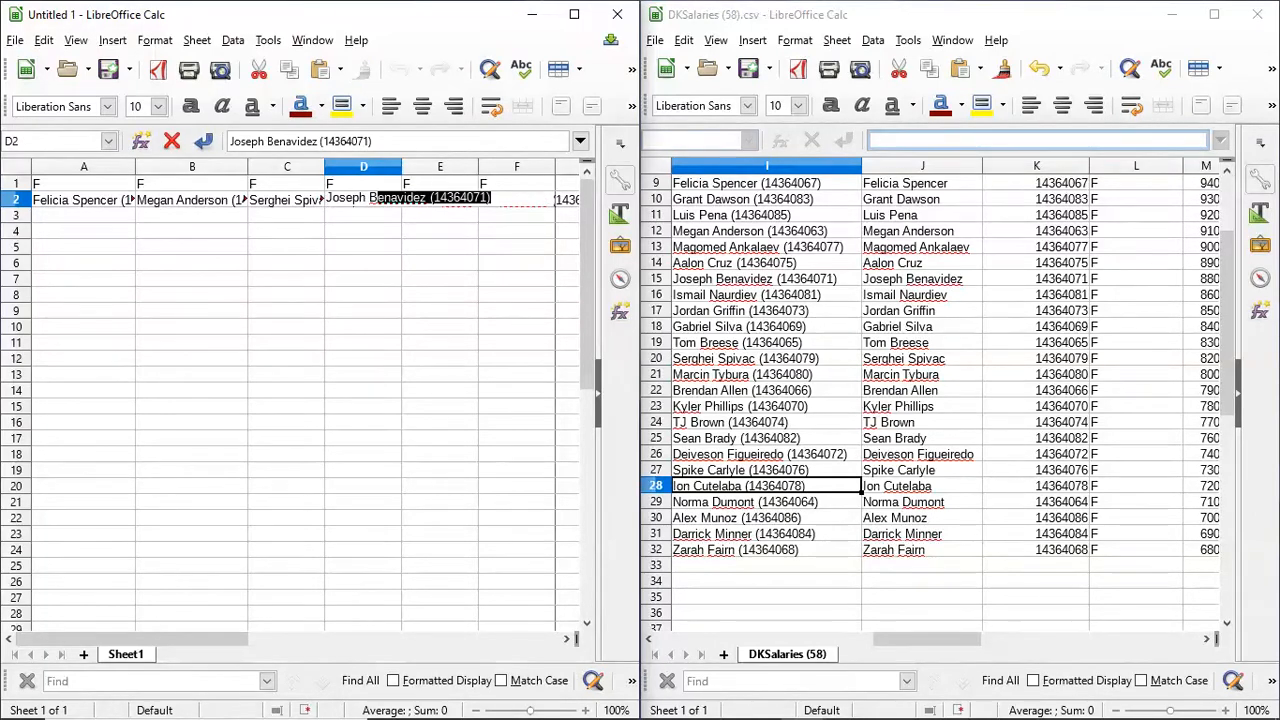
{"action": "key", "text": "BackSpace"}
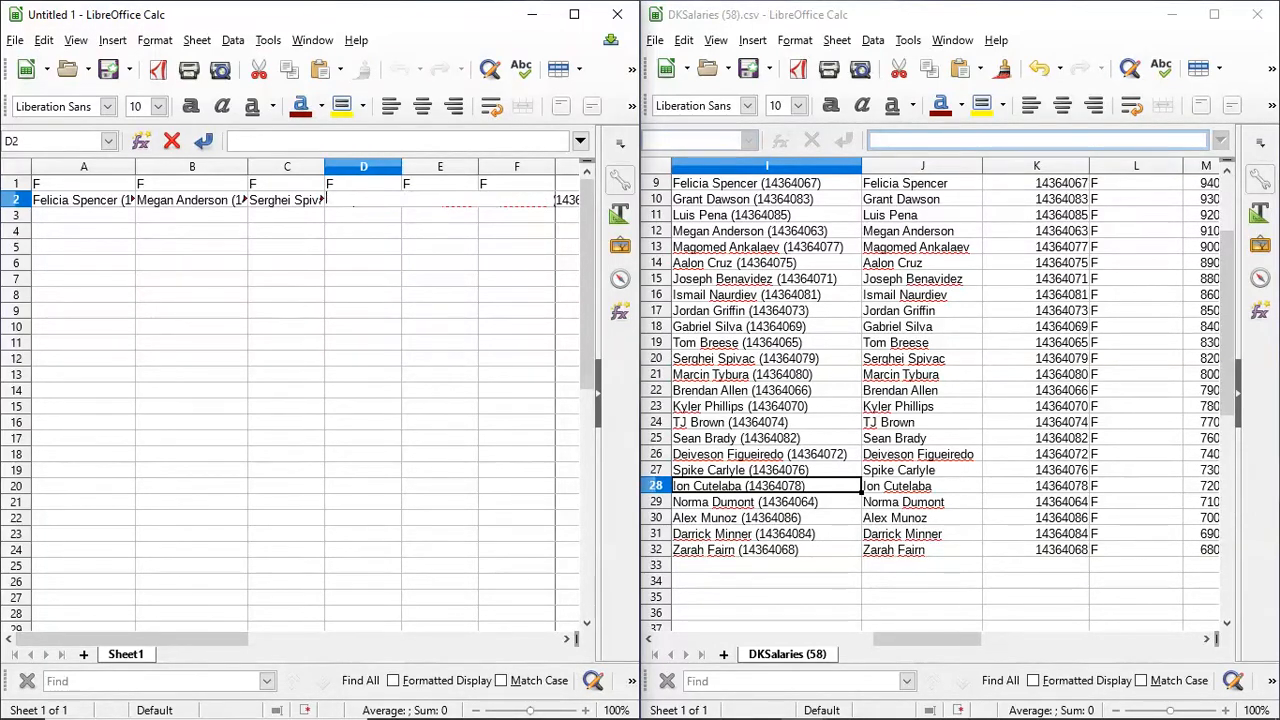
Replace the Serghei Spivac entry in lineup cell C2 with the cut Joseph Benavidez Name + ID entry
{"action": "key", "text": "shift+Tab"}
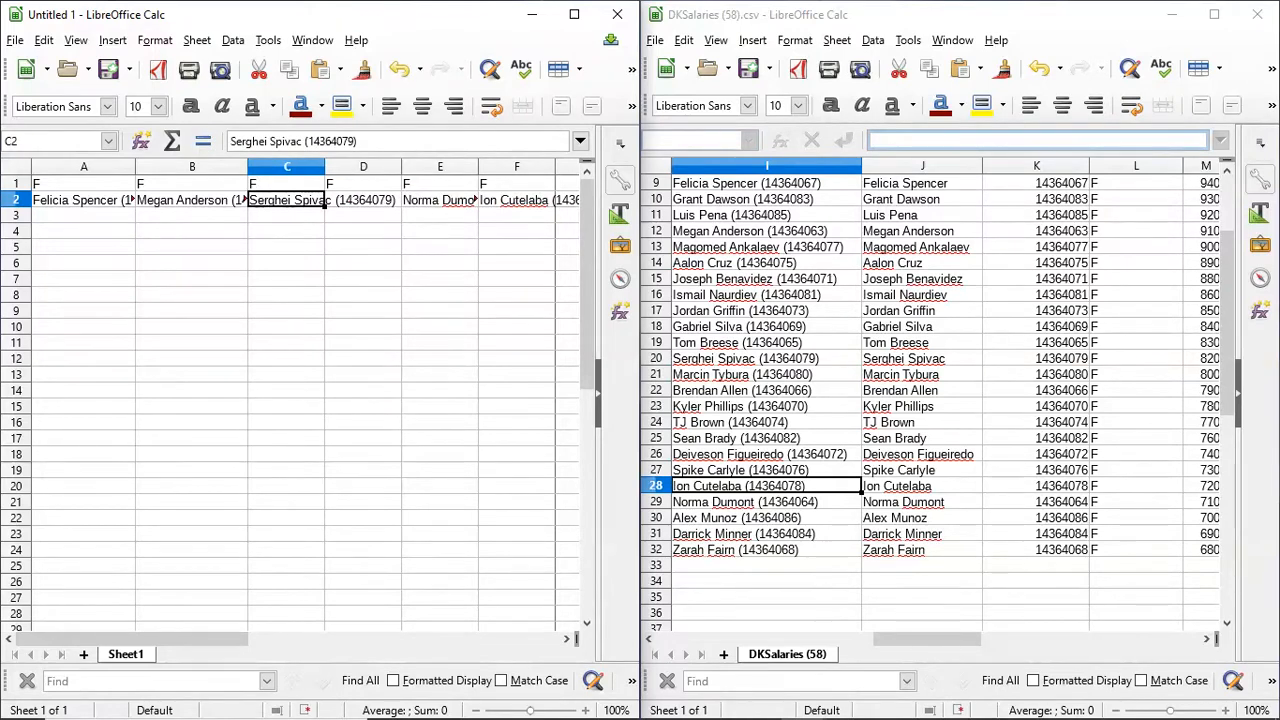
{"action": "key", "text": "F2"}
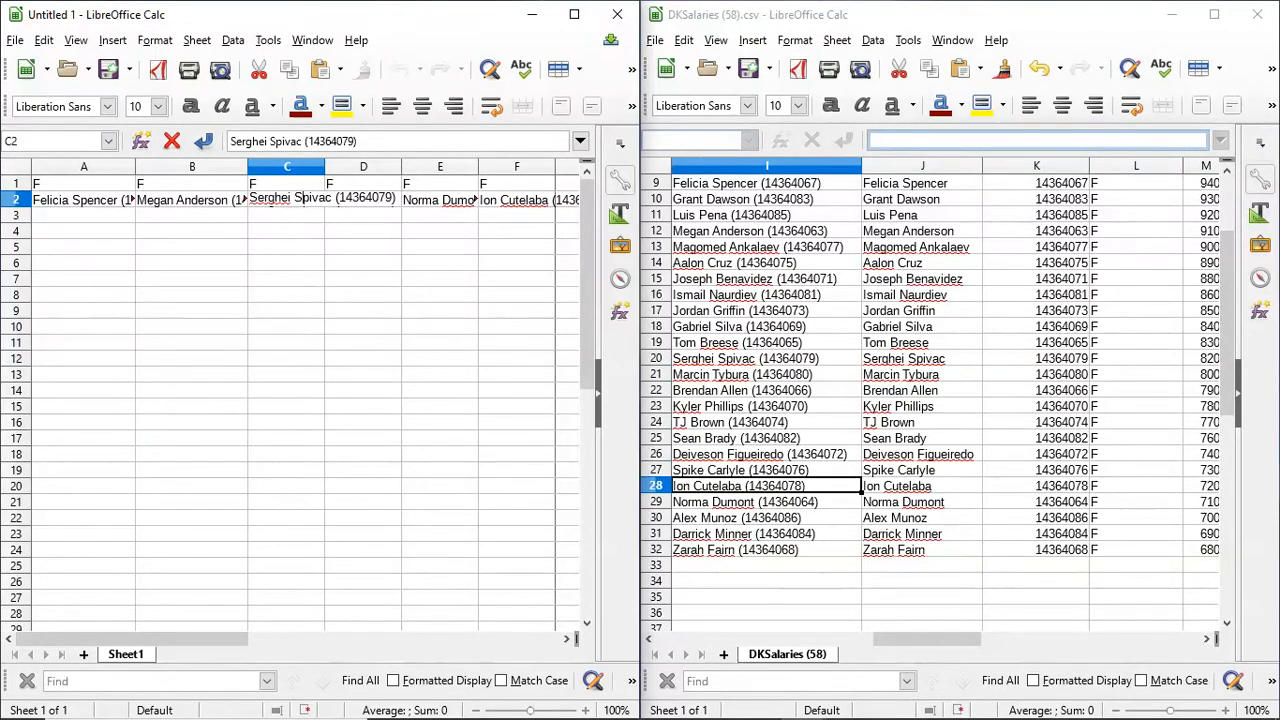
{"action": "left_click_drag", "start_coordinate": [357, 141], "coordinate": [202, 142]}
{"action": "key", "text": "ctrl+v"}
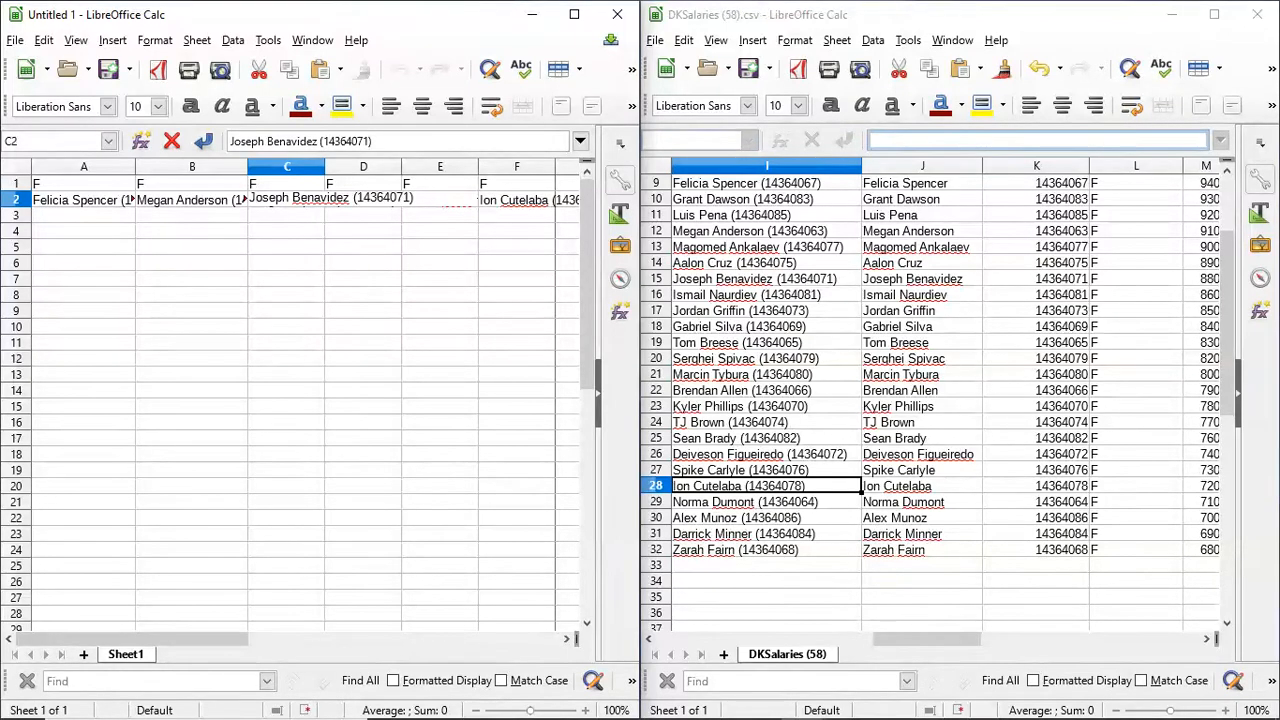
{"action": "left_click", "coordinate": [363, 215]}
{"action": "left_click", "coordinate": [363, 200]}
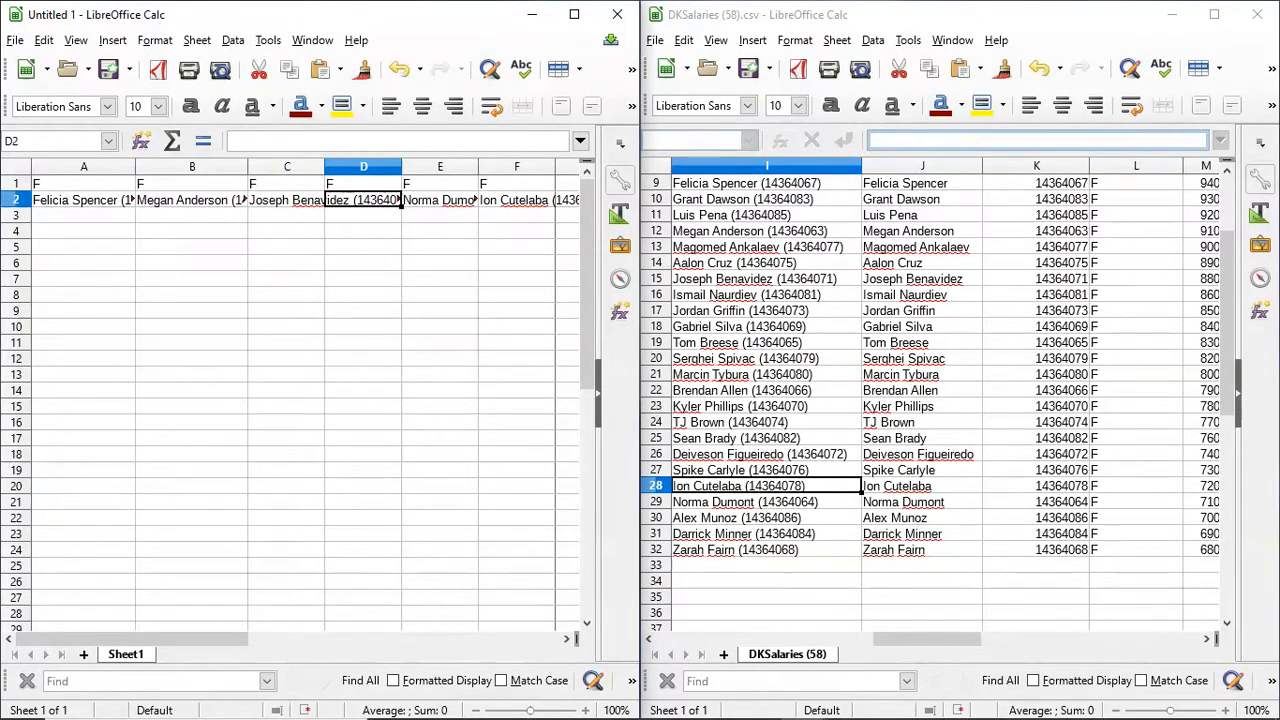
{"action": "key", "text": "F2"}
{"action": "key", "text": "ctrl+v"}
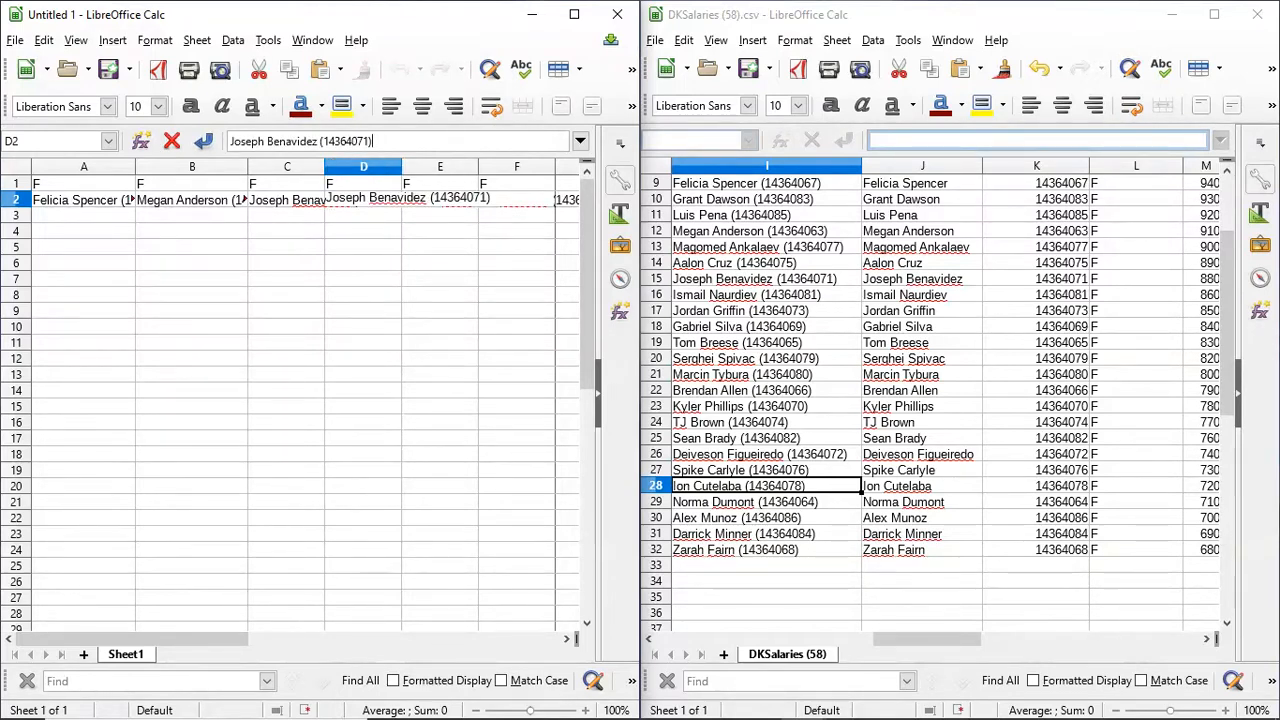
{"action": "key", "text": "Left"}
{"action": "key", "text": "ctrl+shift+Left"}
{"action": "key", "text": "ctrl+shift+Left"}
{"action": "key", "text": "ctrl+shift+Left"}
{"action": "key", "text": "BackSpace"}
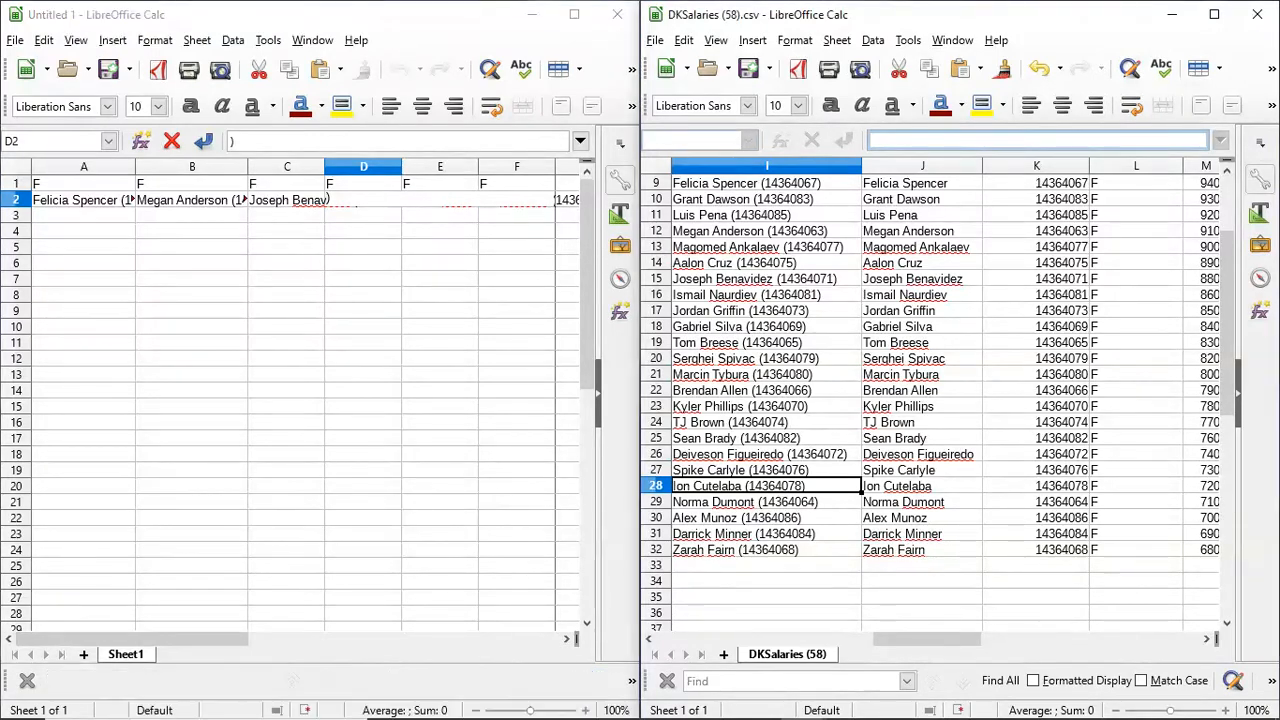
Copy Serghei Spivac's Name + ID entry from cell I20 of the salaries file into lineup cell D2
{"action": "left_click", "coordinate": [766, 358]}
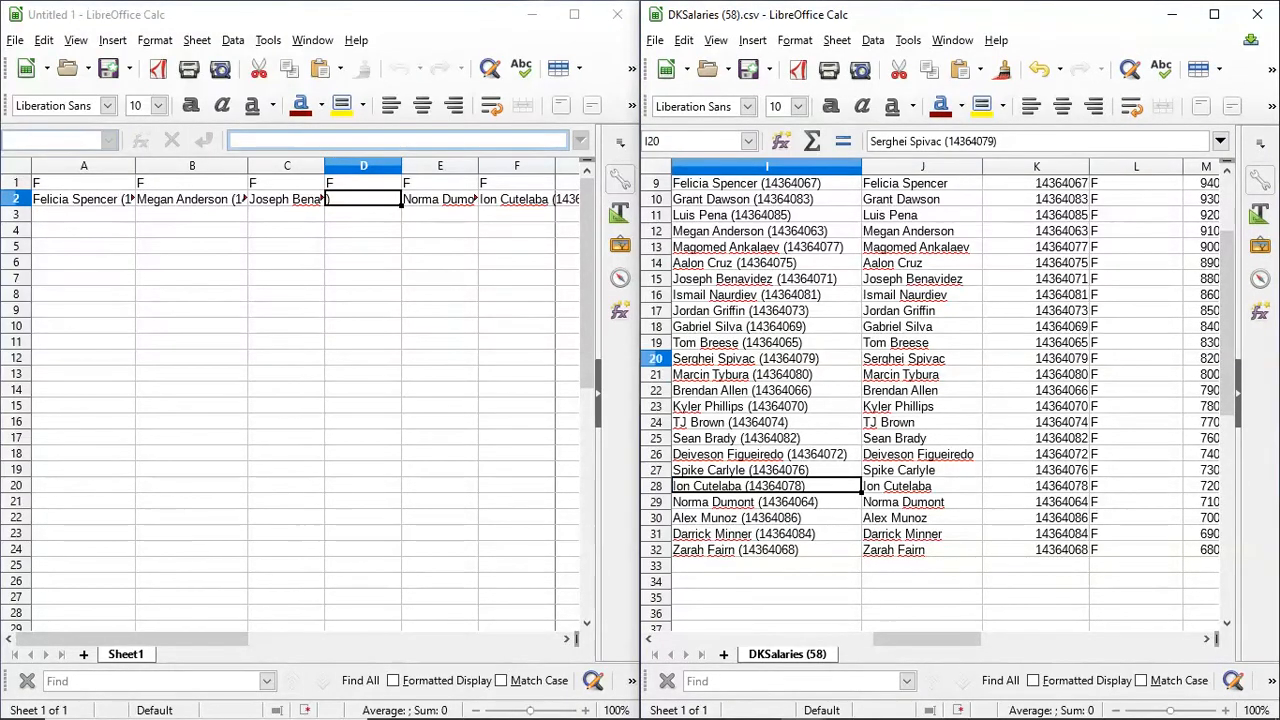
{"action": "left_click", "coordinate": [1001, 140]}
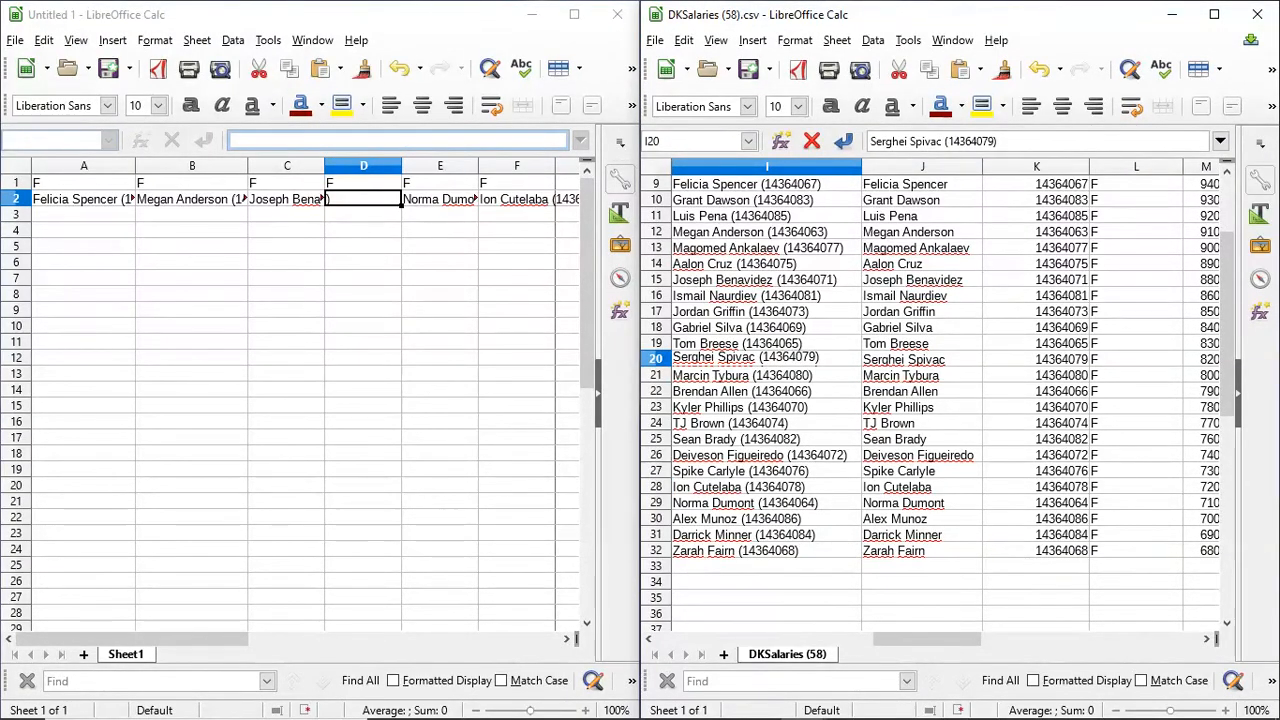
{"action": "left_click_drag", "start_coordinate": [999, 140], "coordinate": [829, 119]}
{"action": "key", "text": "ctrl+c"}
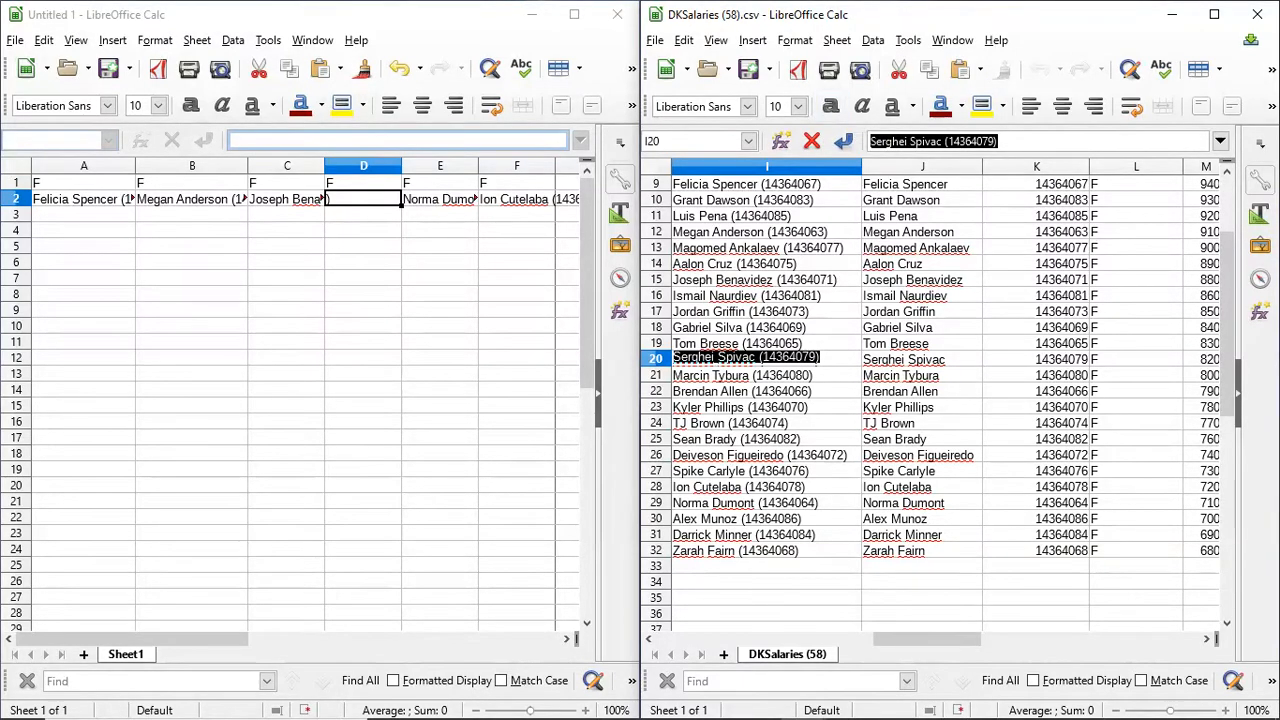
{"action": "left_click", "coordinate": [363, 199]}
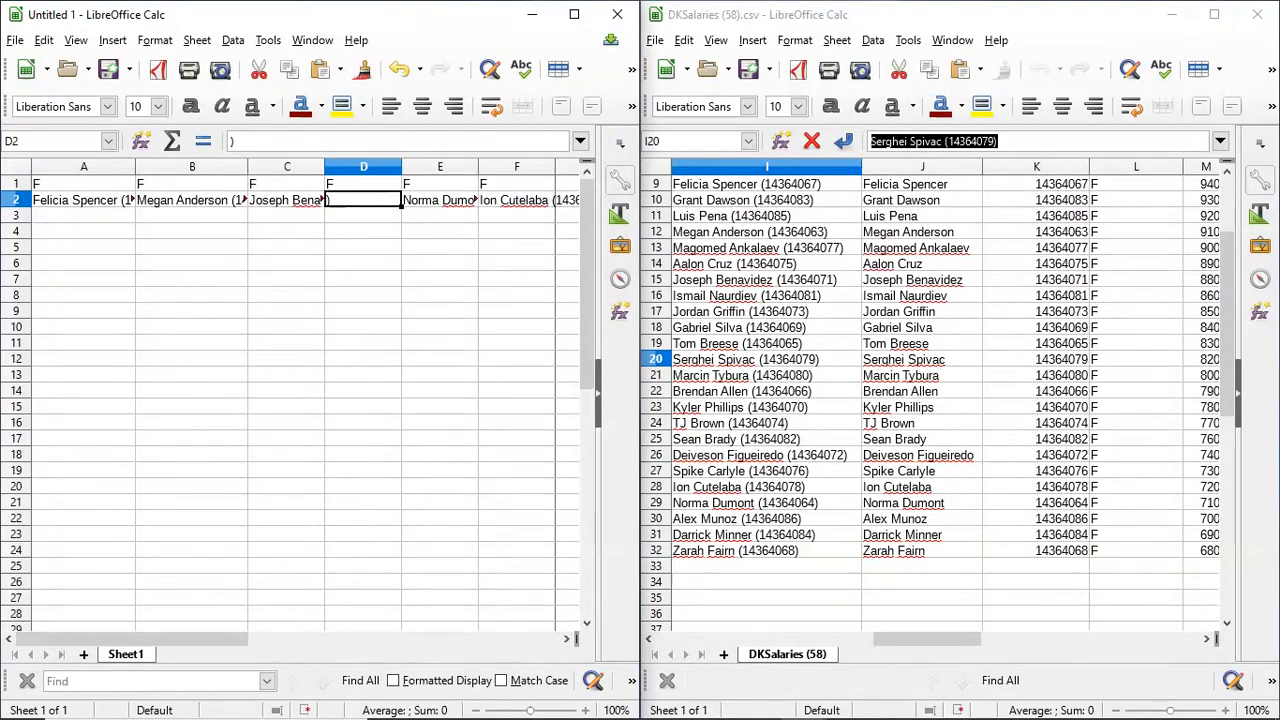
{"action": "key", "text": "F2"}
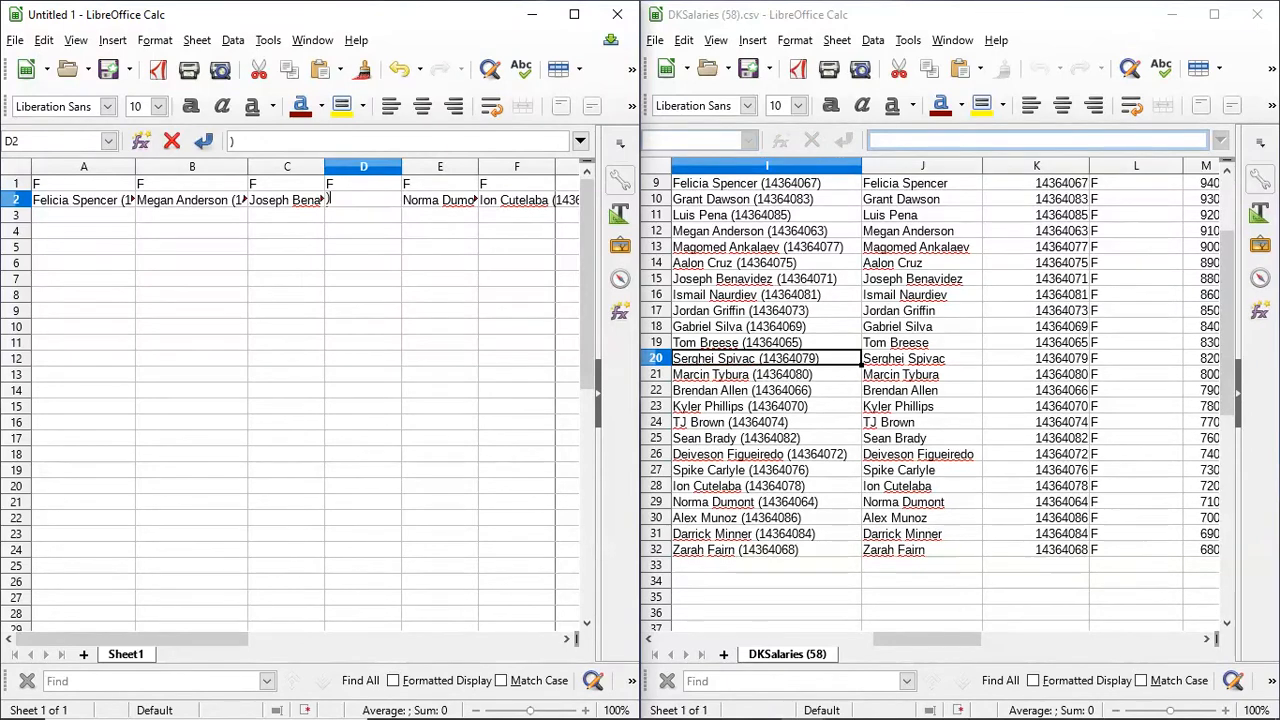
{"action": "key", "text": "ctrl+v"}
{"action": "left_click", "coordinate": [286, 279]}
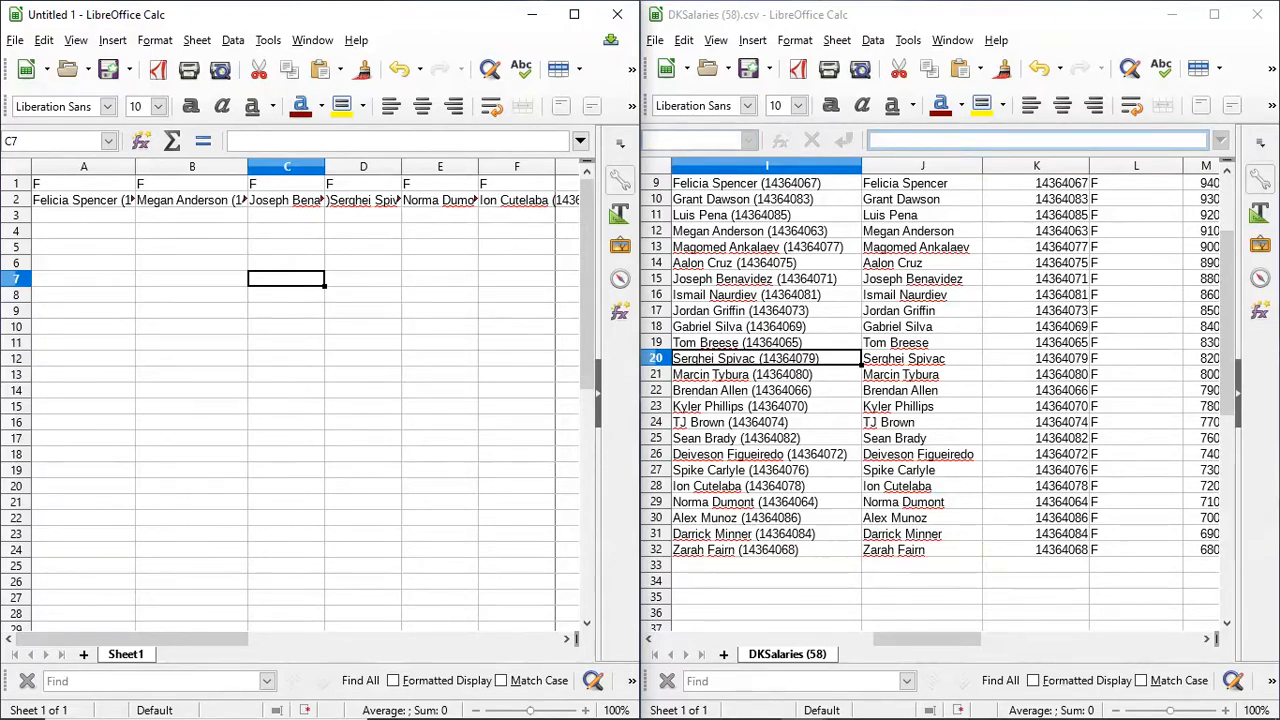
{"action": "left_click", "coordinate": [191, 200]}
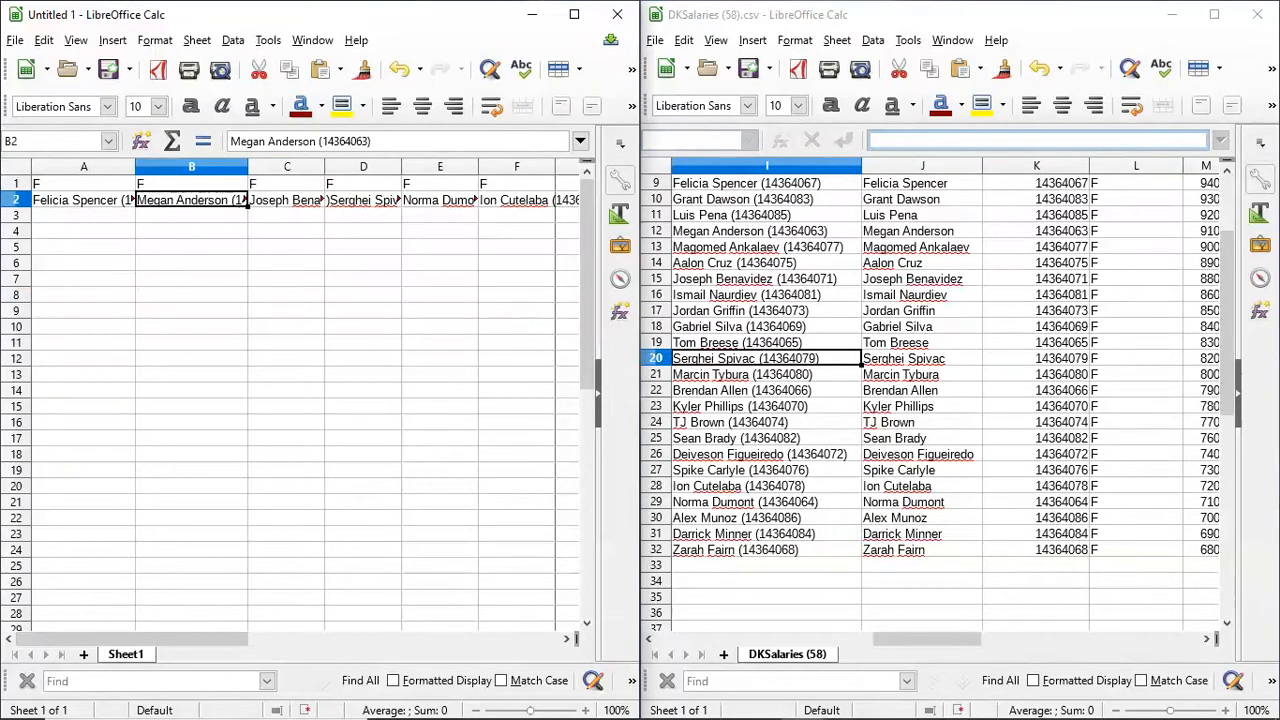
{"action": "left_click_drag", "start_coordinate": [268, 141], "coordinate": [372, 141]}
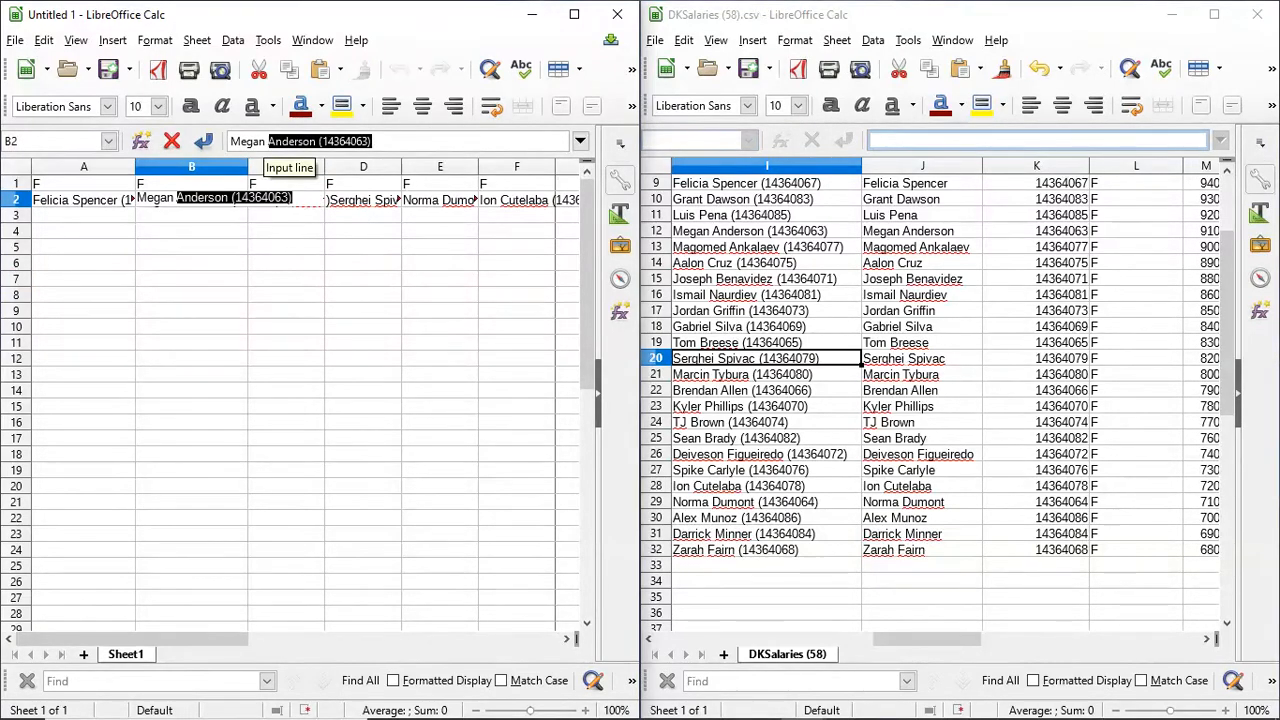
{"action": "key", "text": "Return"}
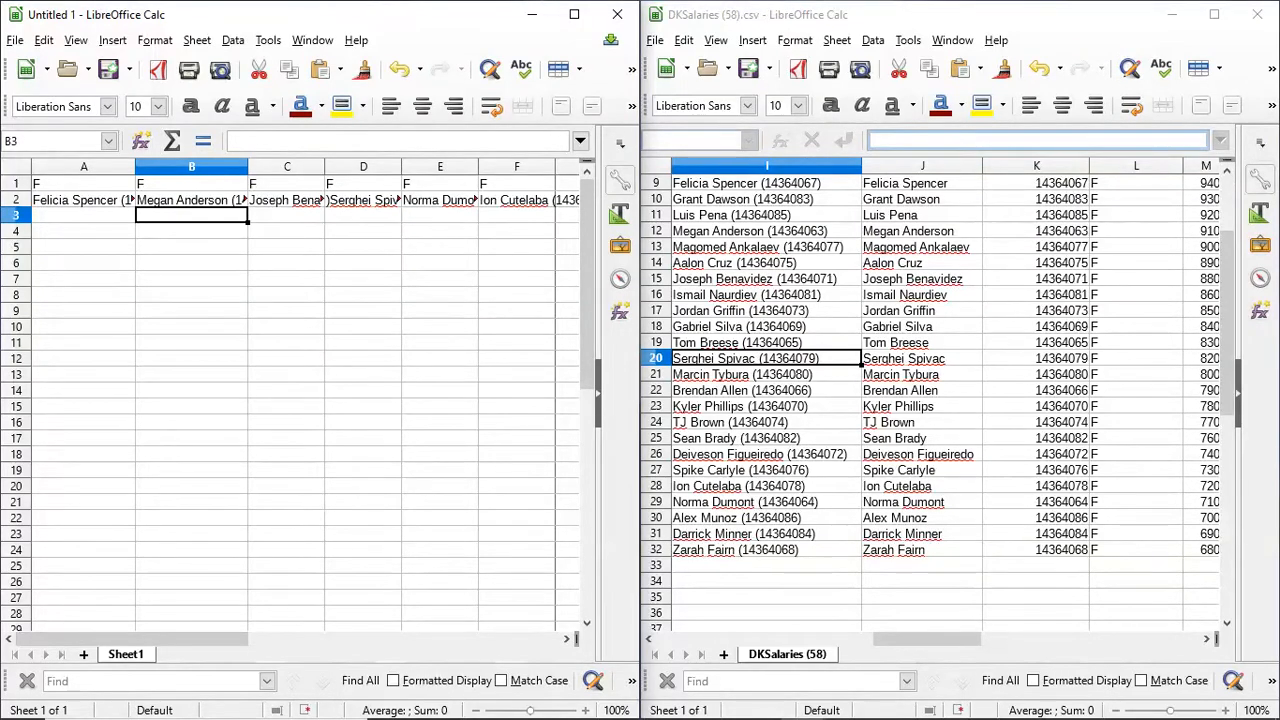
{"action": "key", "text": "F2"}
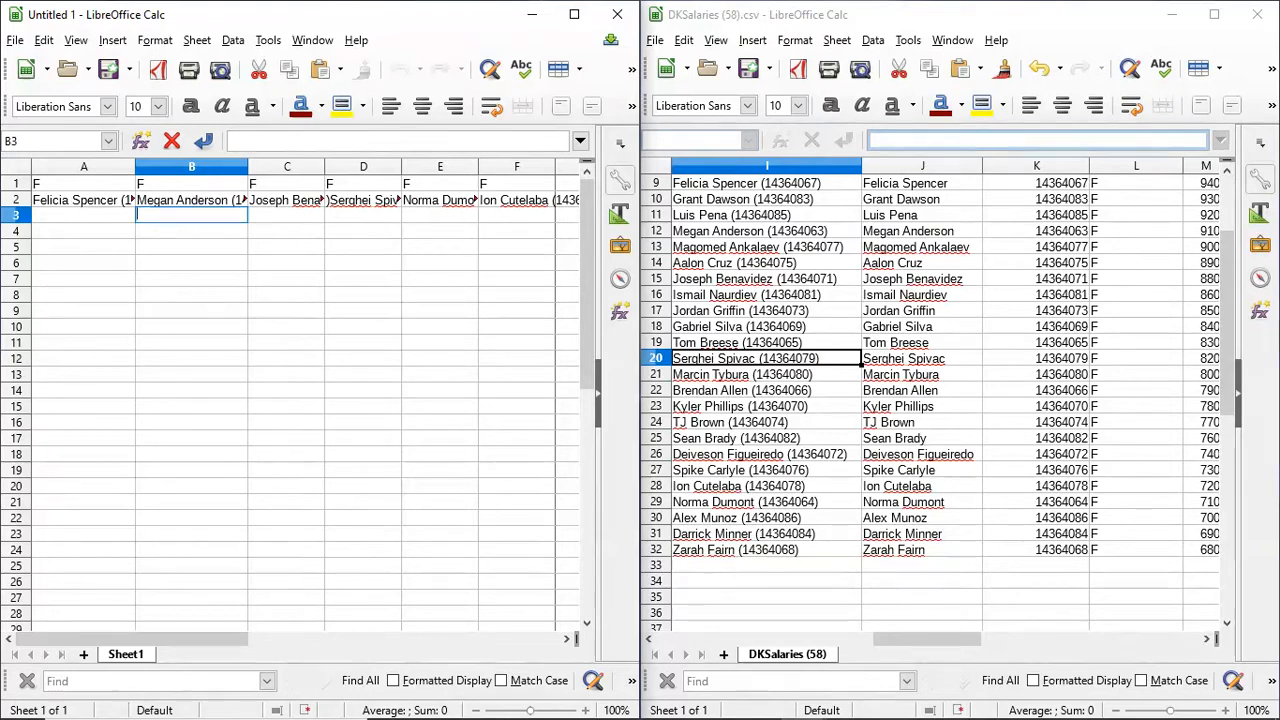
{"action": "type", "text": "Megan Anderson (14364063"}
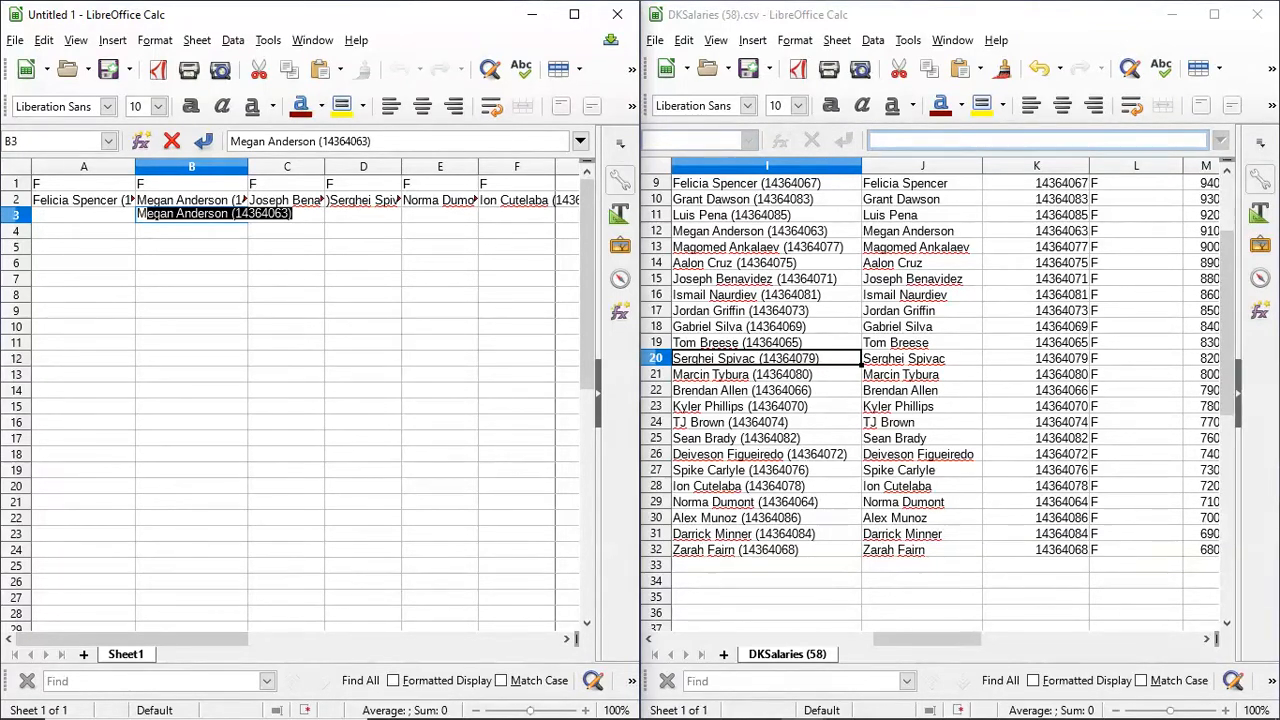
{"action": "left_click", "coordinate": [84, 216]}
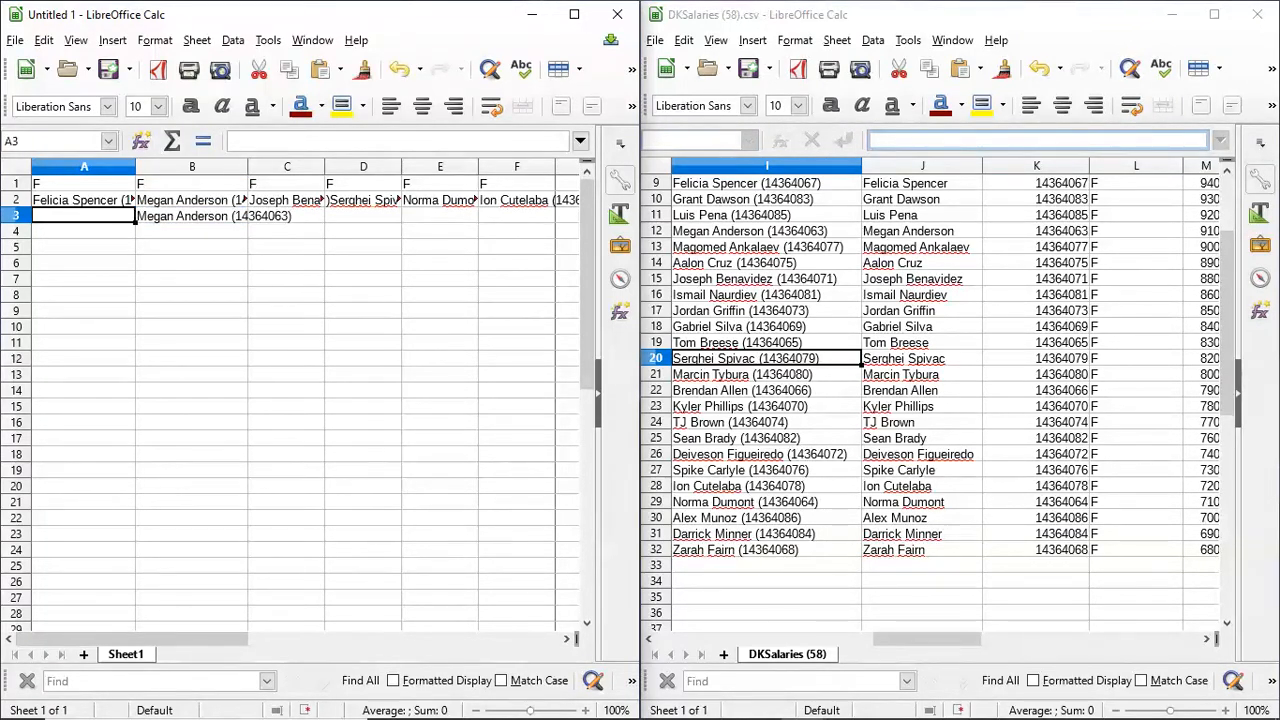
Fill second-lineup cell A3 with the autocompleted Felicia Spencer Name + ID entry
{"action": "type", "text": "F"}
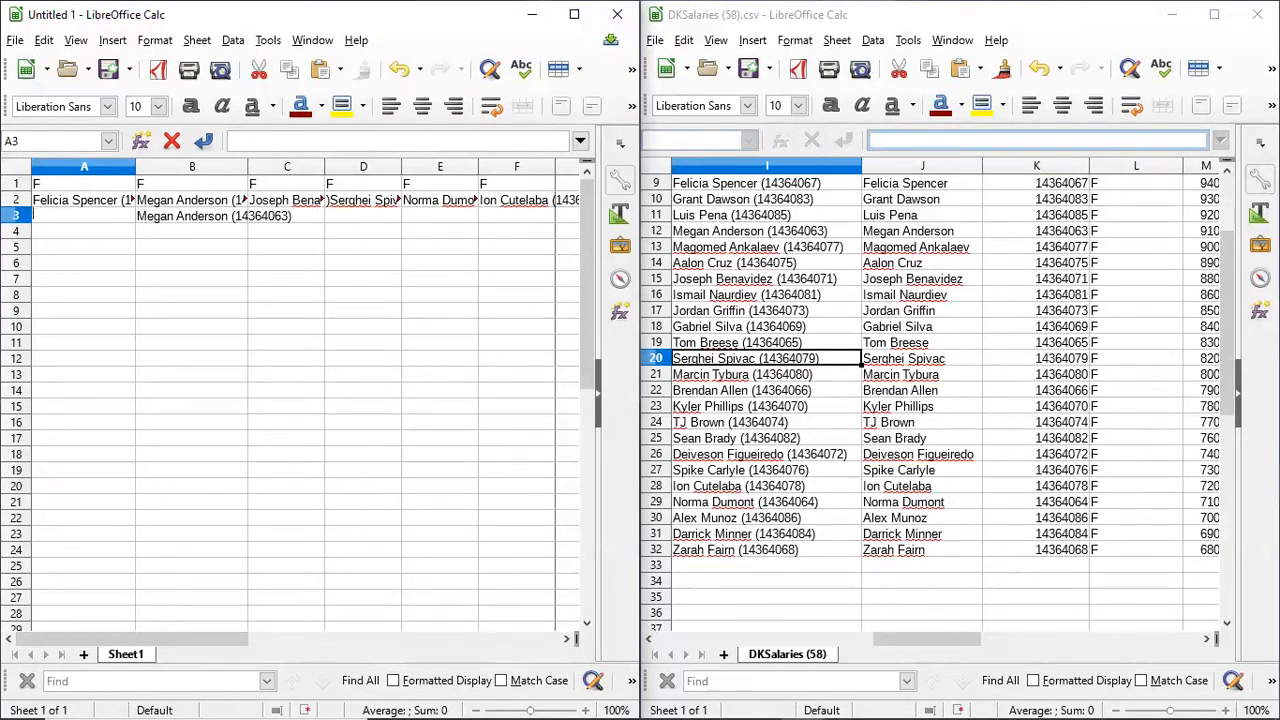
{"action": "key", "text": "Return"}
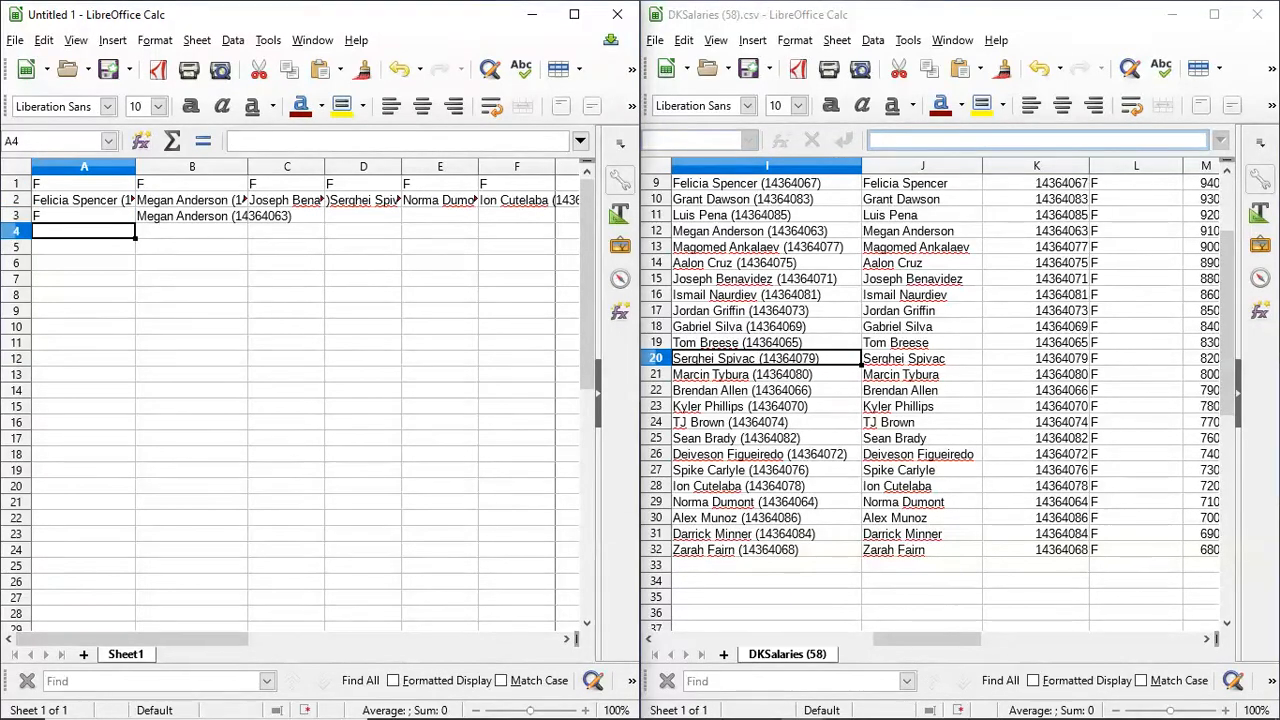
{"action": "left_click", "coordinate": [84, 200]}
{"action": "double_click", "coordinate": [84, 216]}
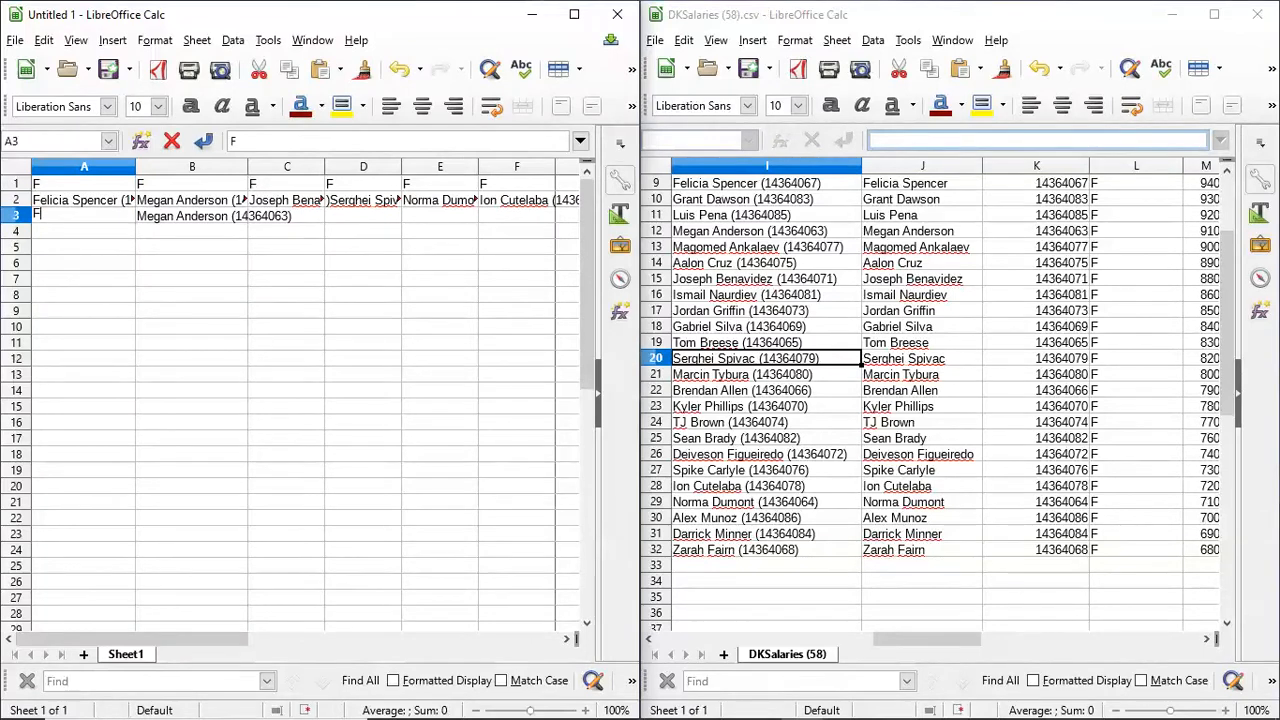
{"action": "key", "text": "BackSpace"}
{"action": "type", "text": "Fel"}
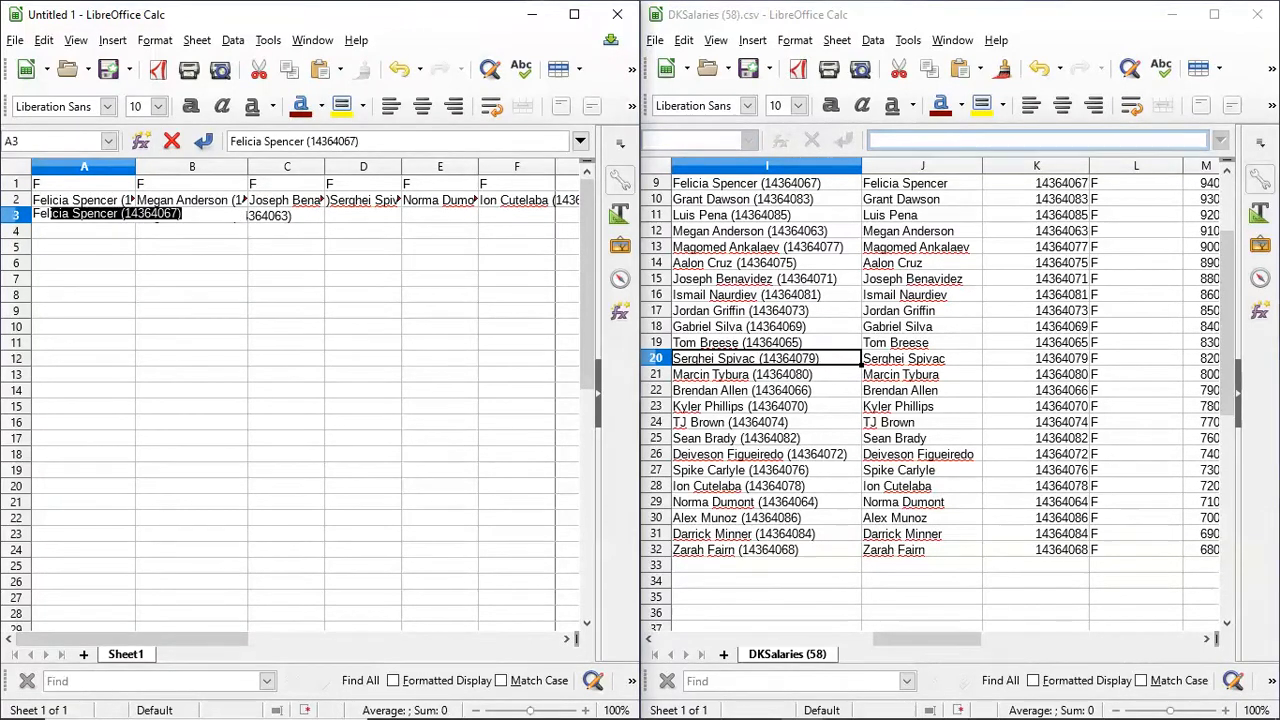
{"action": "key", "text": "Return"}
{"action": "key", "text": "Return"}
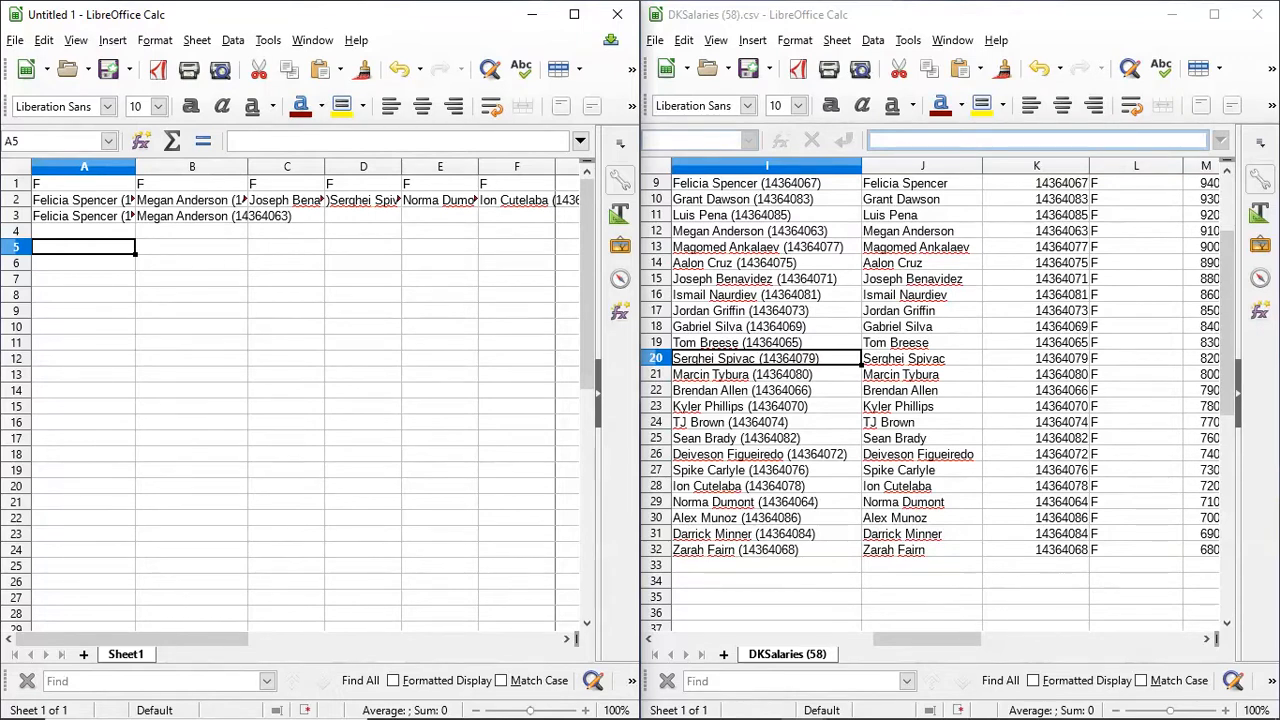
Copy Deiveson Figueiredo's Name + ID entry from cell I26 of the salaries file into lineup cell C3
{"action": "key", "text": "Up"}
{"action": "key", "text": "Up"}
{"action": "key", "text": "Right"}
{"action": "key", "text": "Right"}
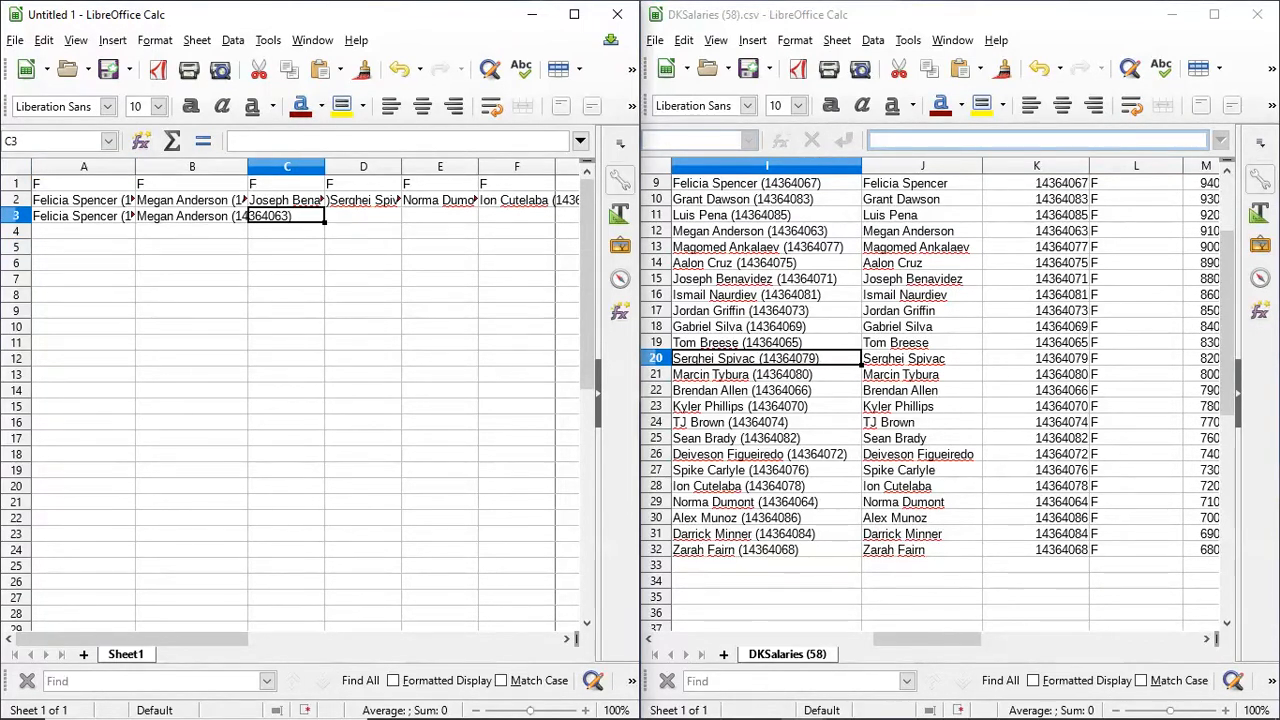
{"action": "key", "text": "F2"}
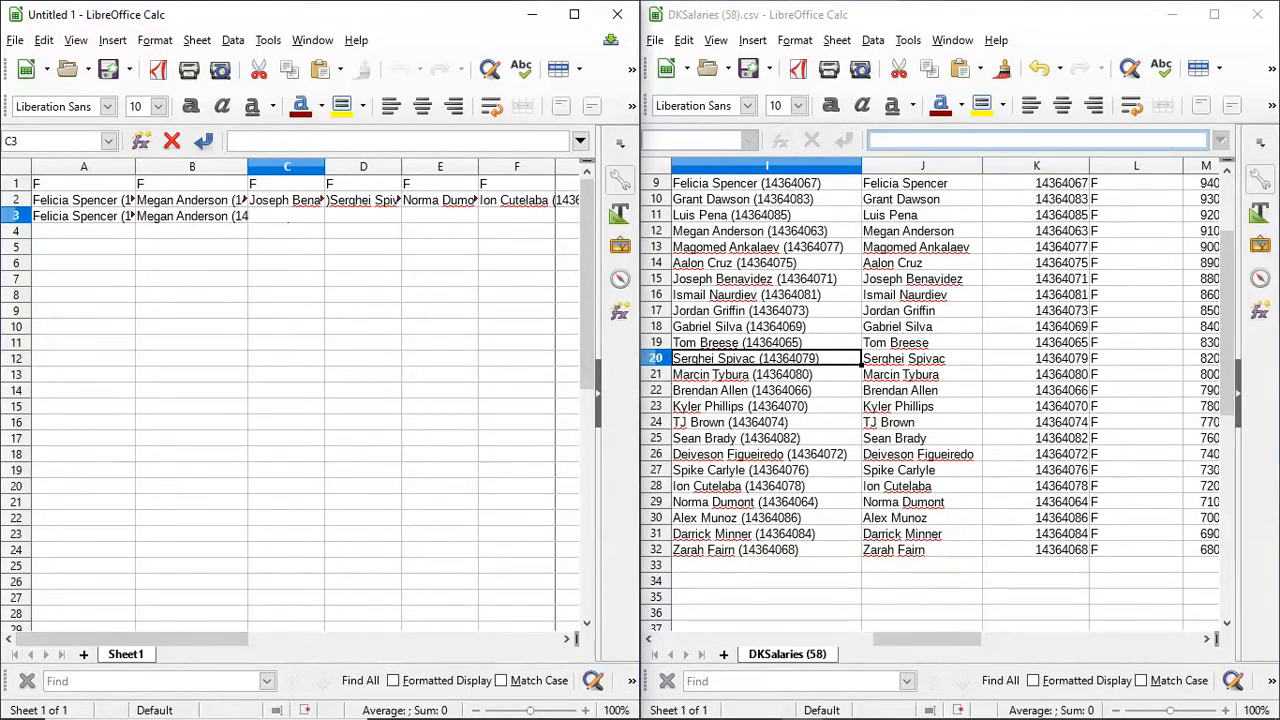
{"action": "left_click", "coordinate": [766, 454]}
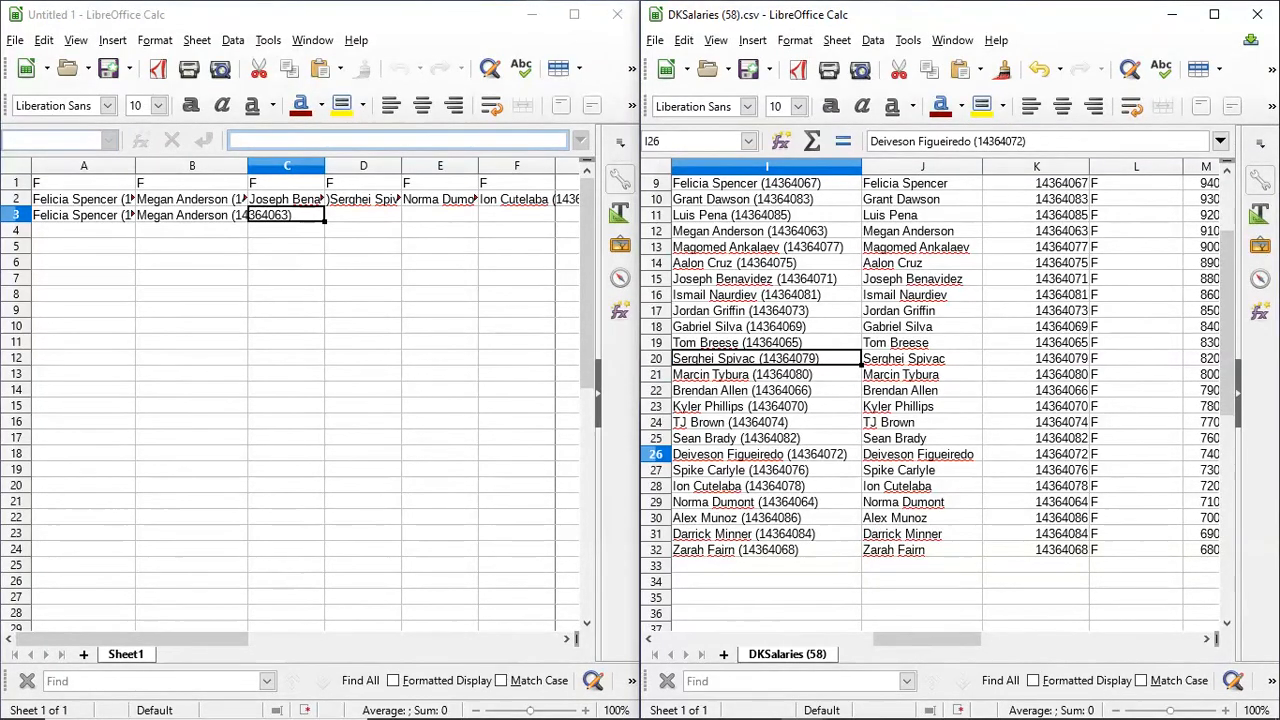
{"action": "key", "text": "F2"}
{"action": "left_click_drag", "start_coordinate": [1029, 142], "coordinate": [850, 134]}
{"action": "key", "text": "ctrl+c"}
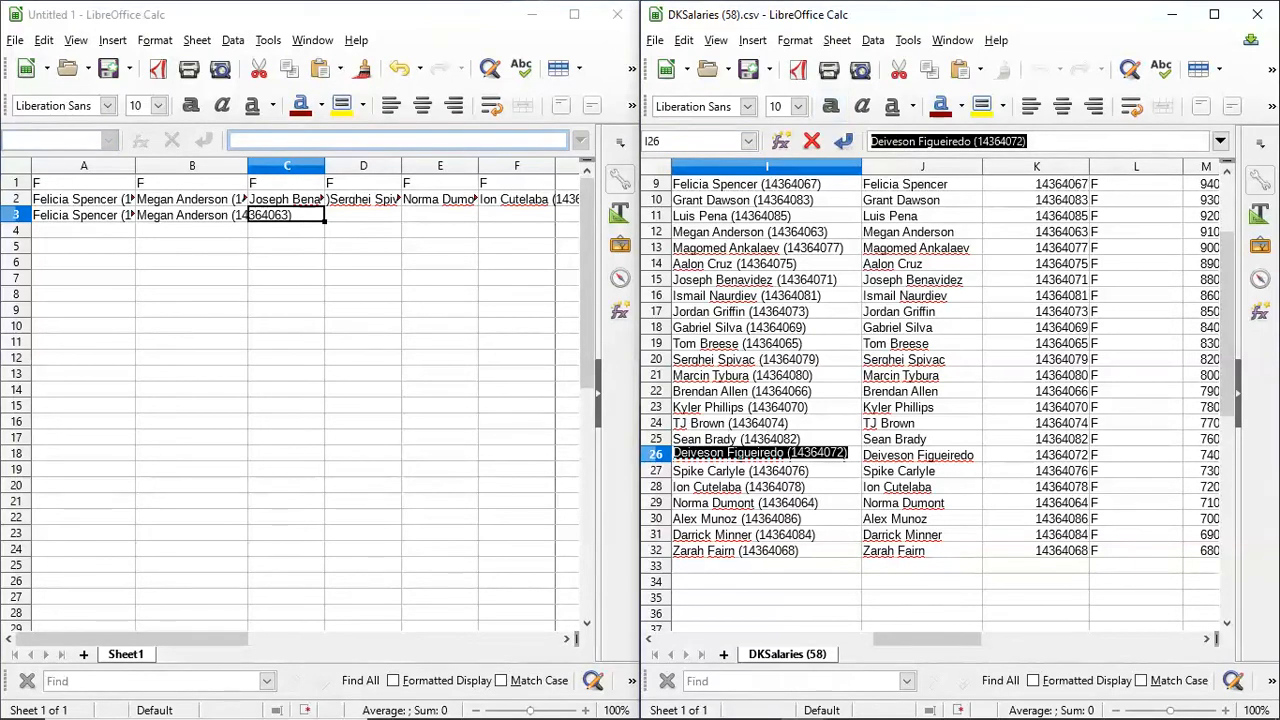
{"action": "left_click", "coordinate": [286, 215]}
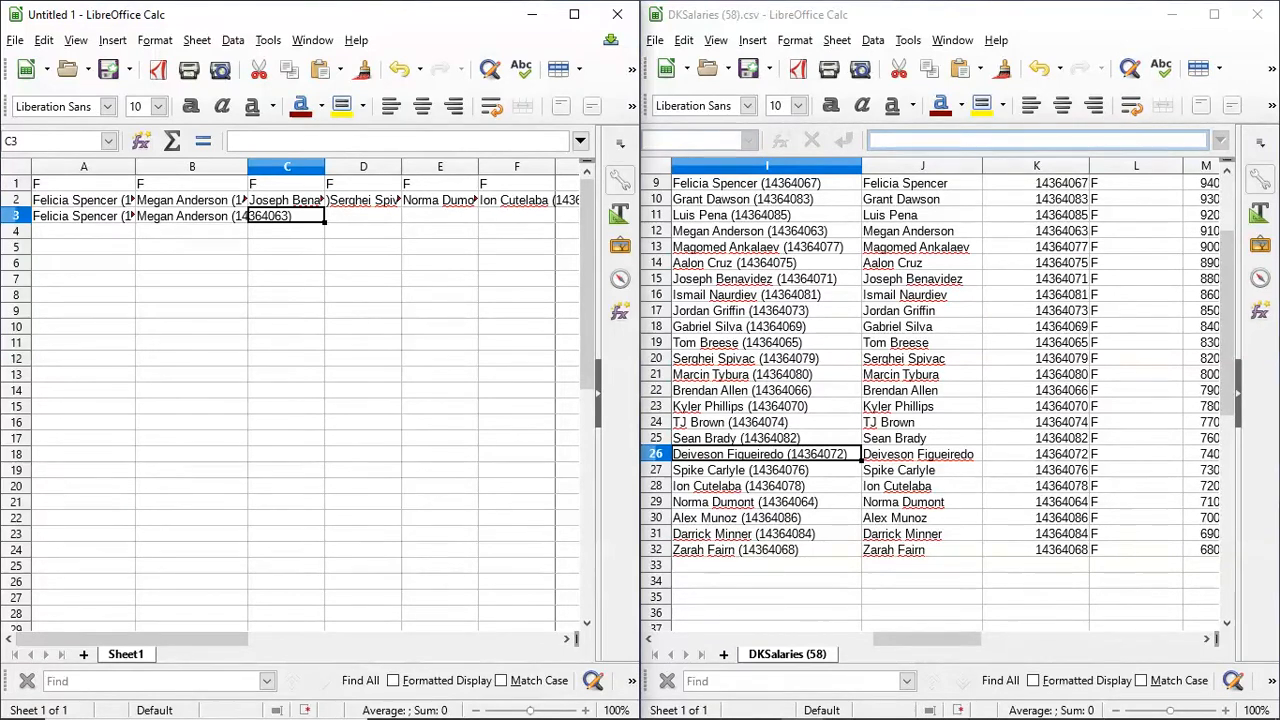
{"action": "key", "text": "ctrl+v"}
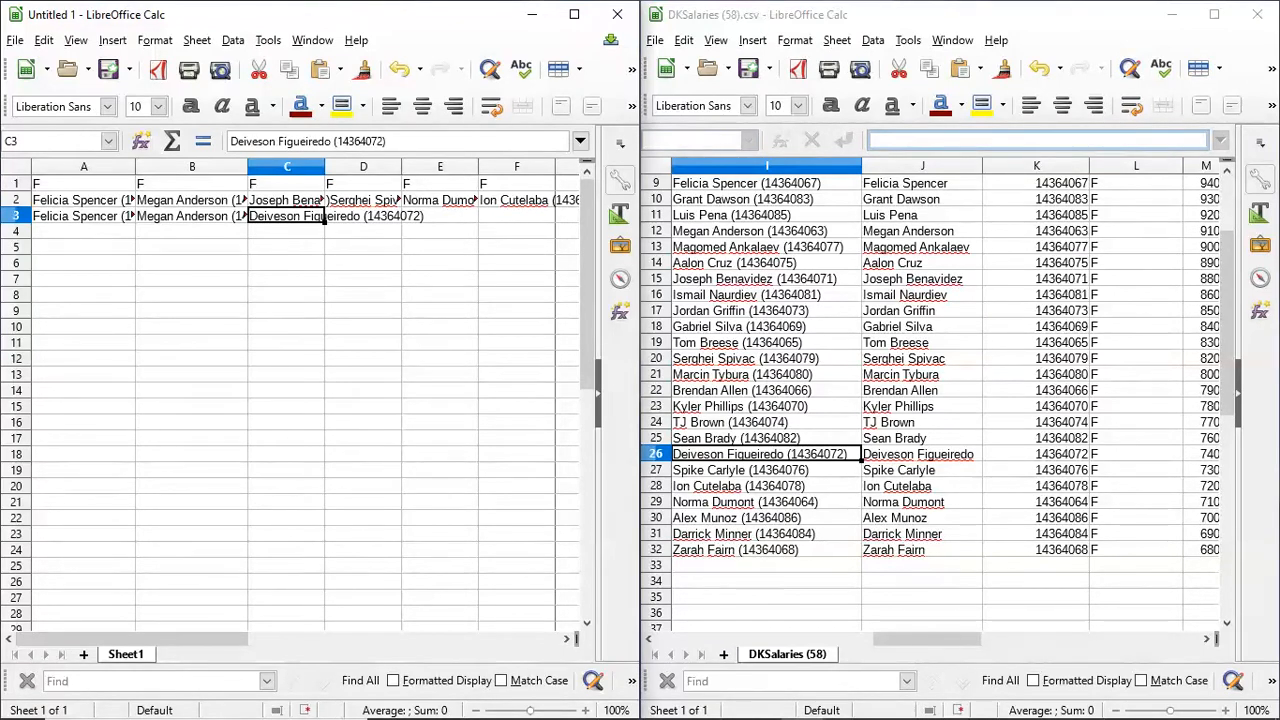
{"action": "left_click", "coordinate": [286, 231]}
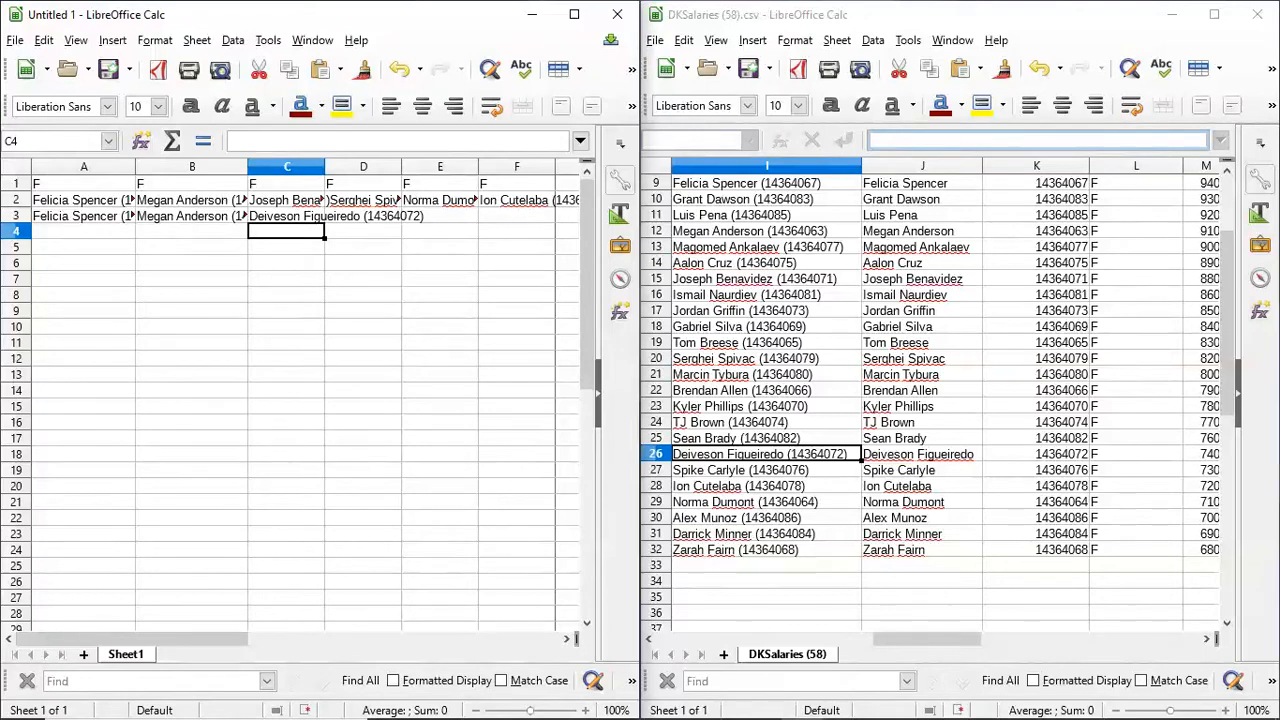
{"action": "key", "text": "Up"}
{"action": "key", "text": "Right"}
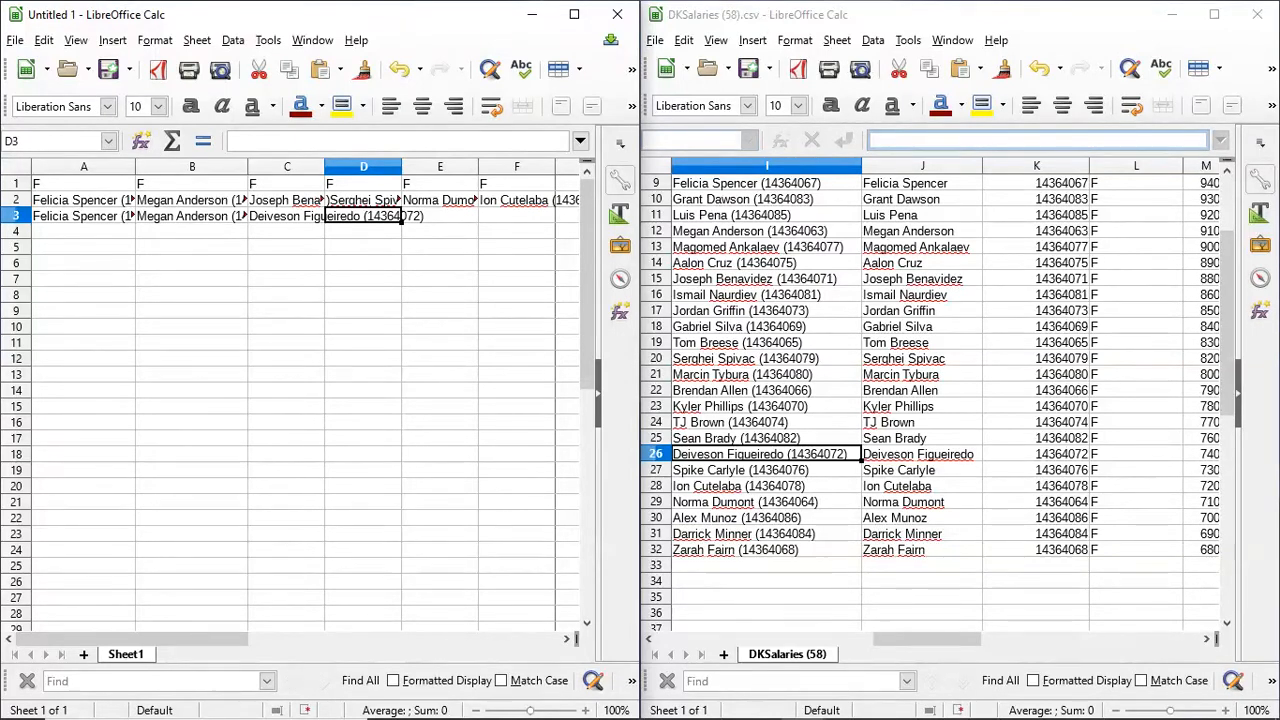
{"action": "key", "text": "F2"}
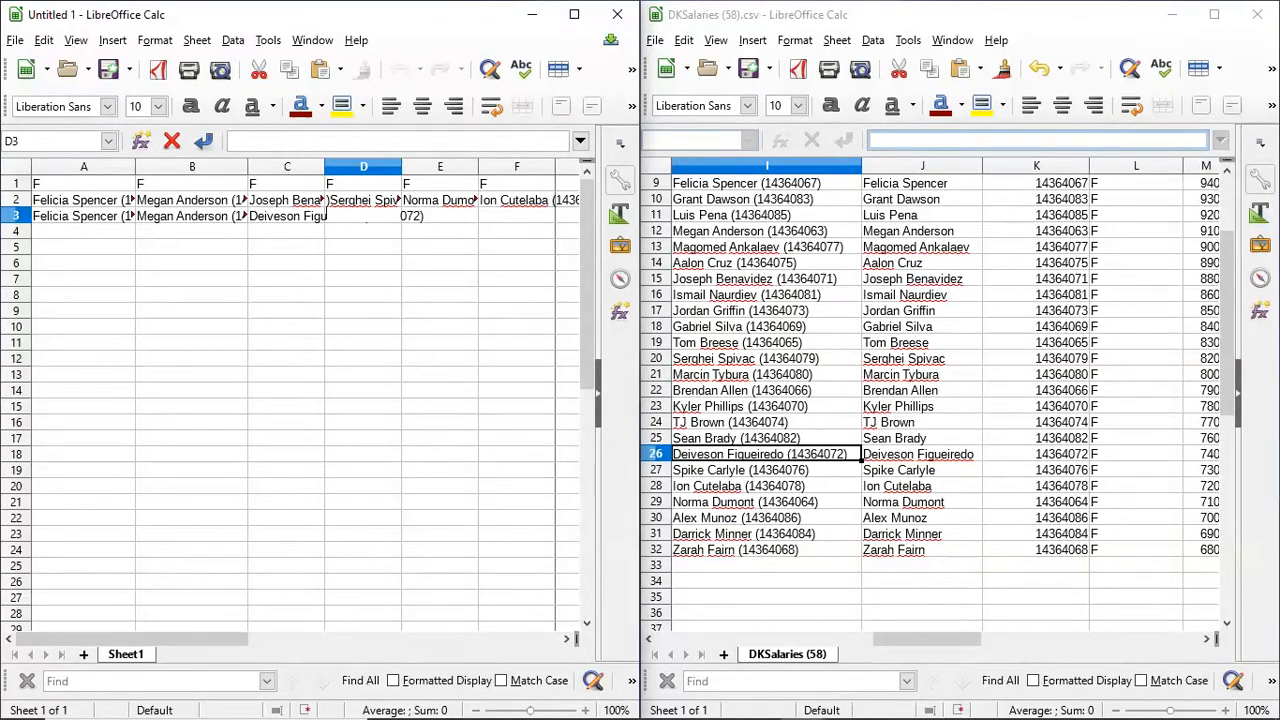
{"action": "type", "text": "Serg"}
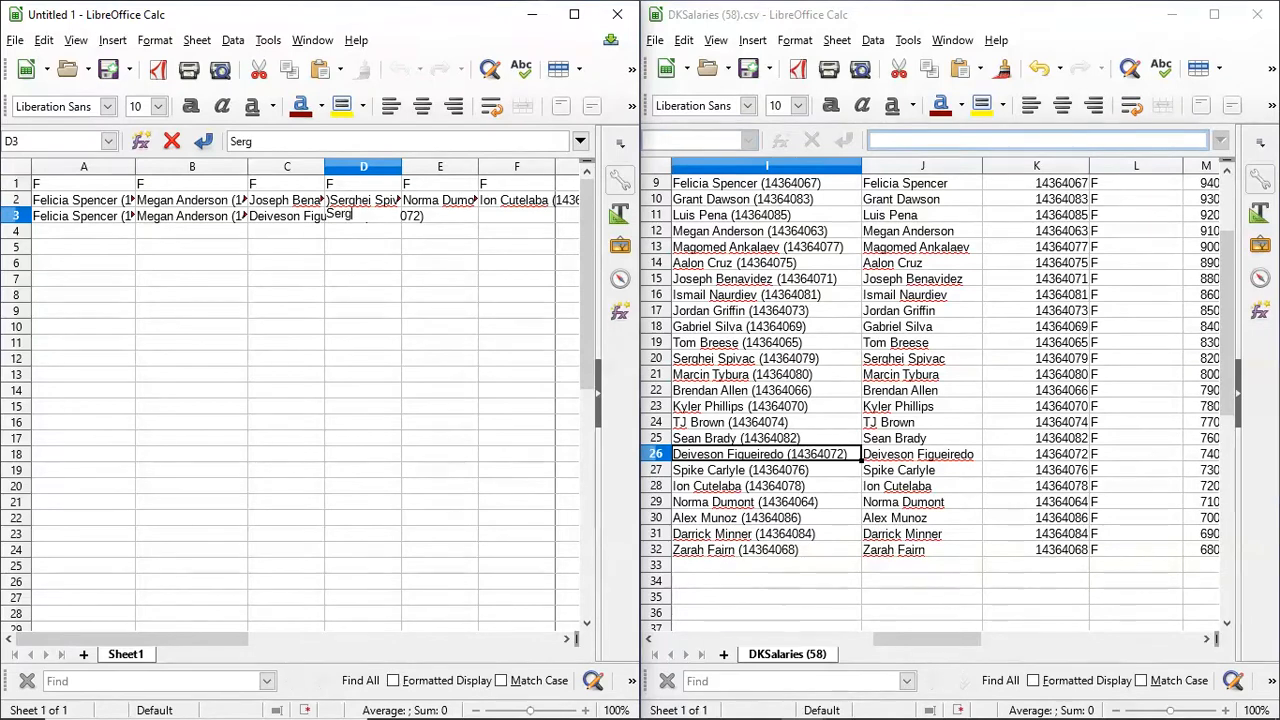
{"action": "key", "text": "BackSpace"}
{"action": "key", "text": "BackSpace"}
{"action": "key", "text": "BackSpace"}
{"action": "key", "text": "BackSpace"}
{"action": "type", "text": "Ser"}
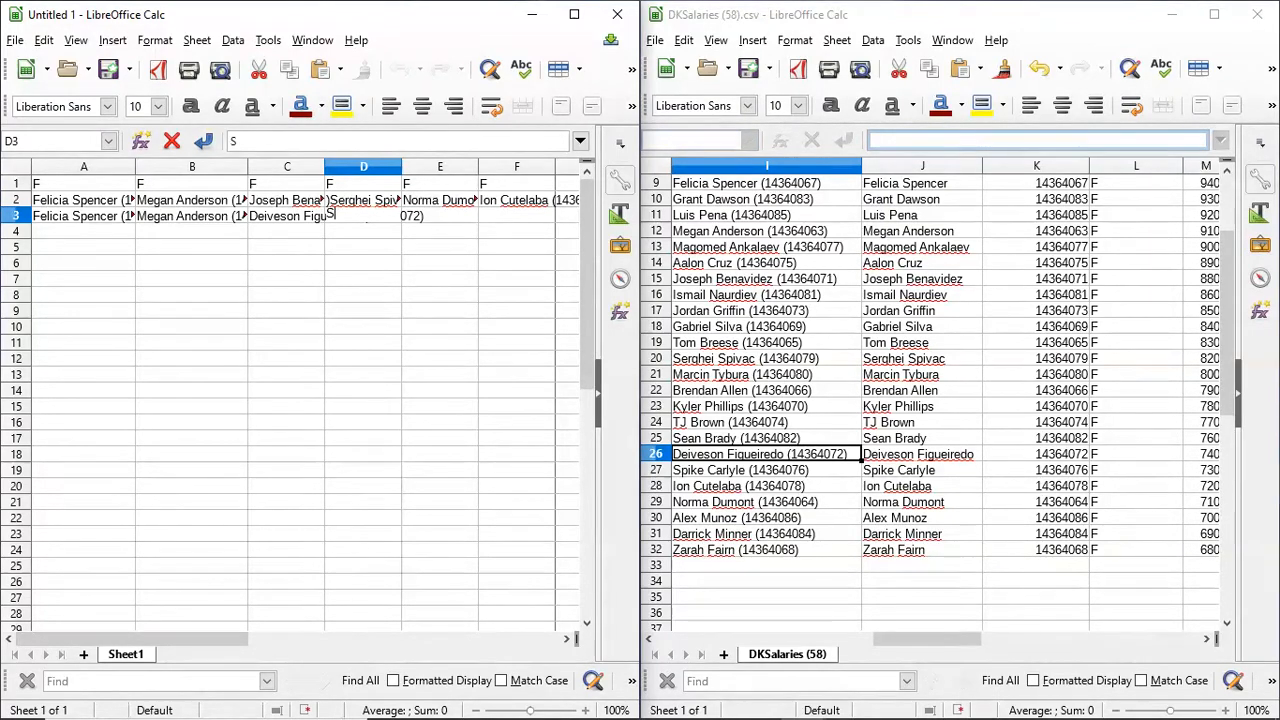
{"action": "key", "text": "BackSpace"}
{"action": "key", "text": "BackSpace"}
{"action": "key", "text": "BackSpace"}
Copy the Serghei Spivac entry from lineup cell D2 down into cell D3
{"action": "key", "text": "Up"}
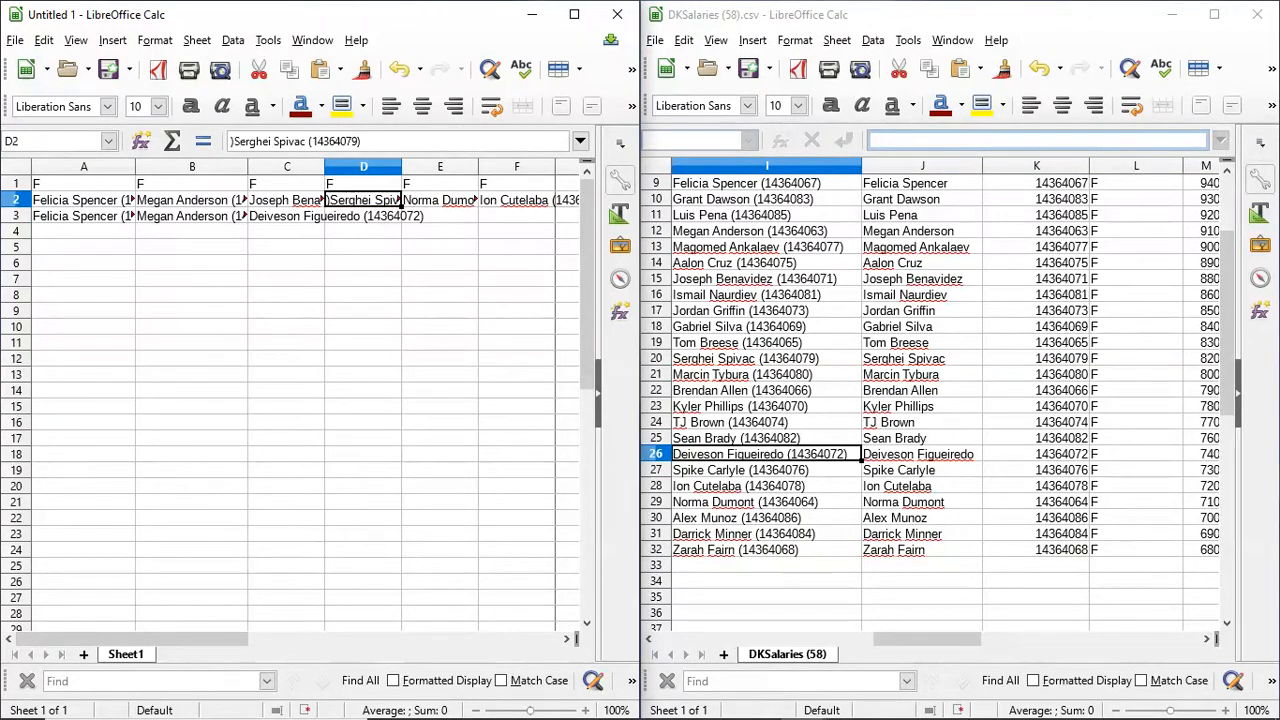
{"action": "key", "text": "ctrl+c"}
{"action": "key", "text": "Down"}
{"action": "key", "text": "ctrl+v"}
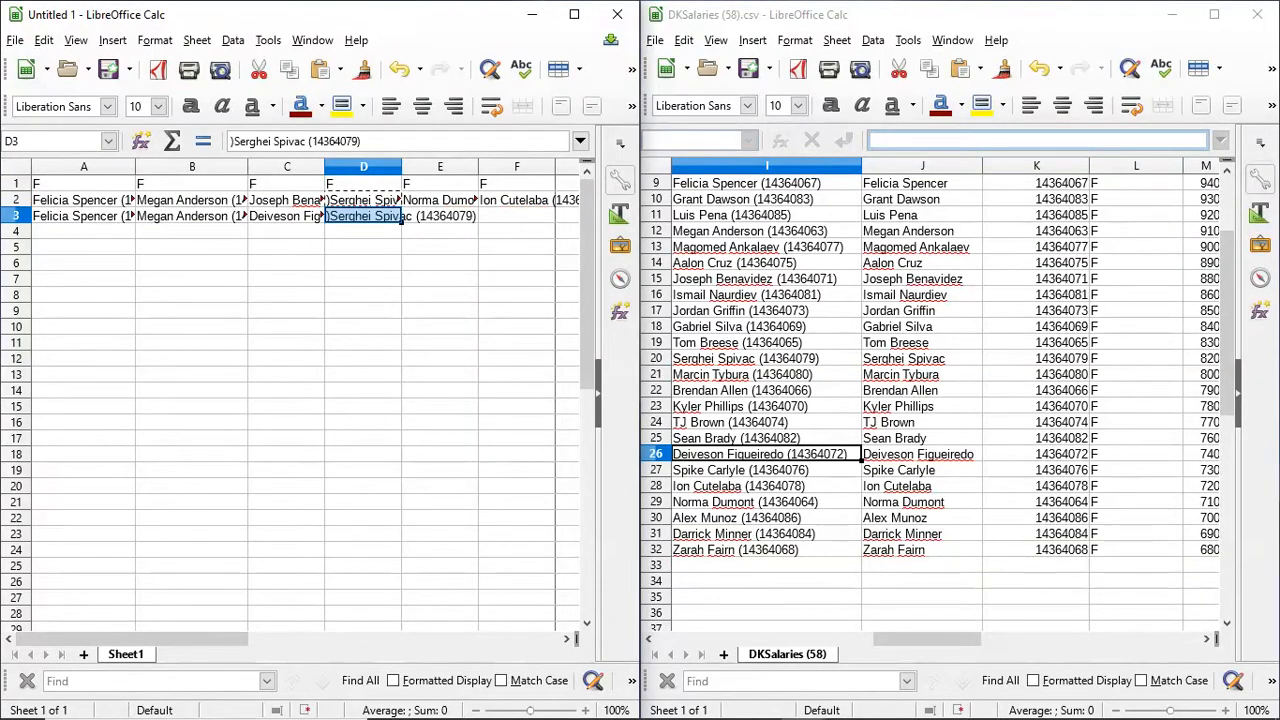
Fill lineup cell E3 with the autocompleted Norma Dumont Name + ID entry
{"action": "key", "text": "Right"}
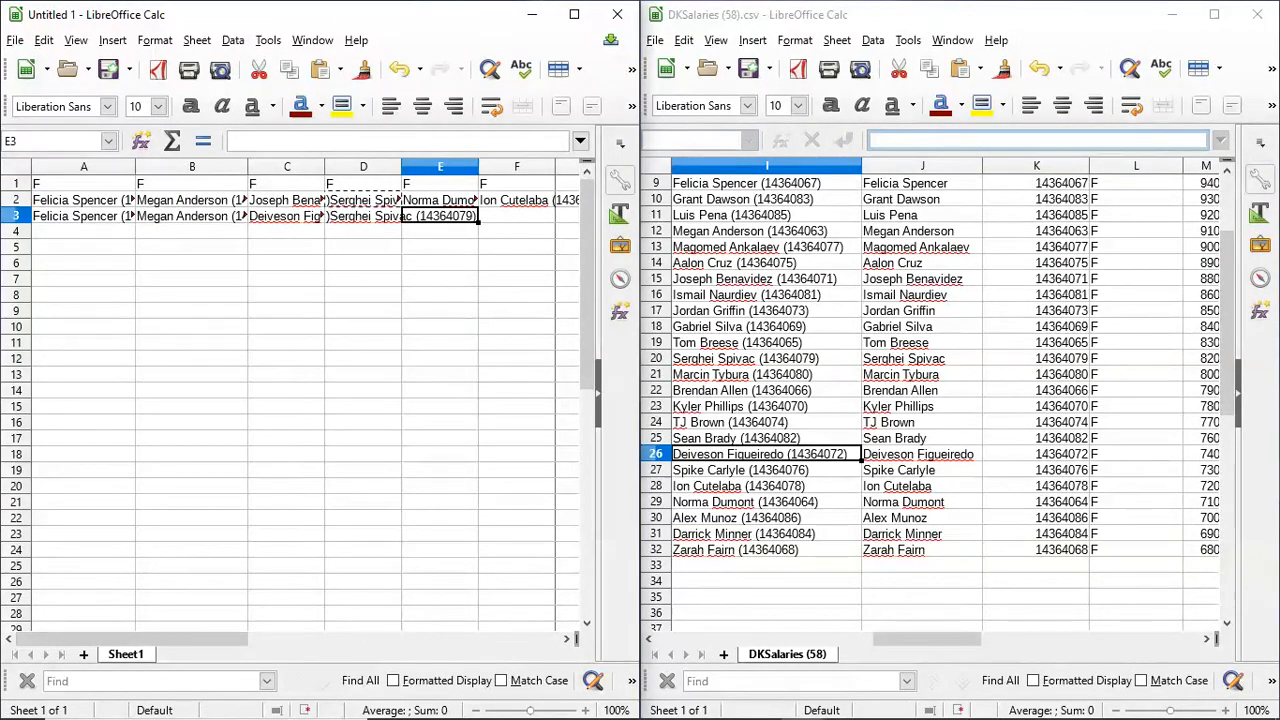
{"action": "key", "text": "F2"}
{"action": "type", "text": "No"}
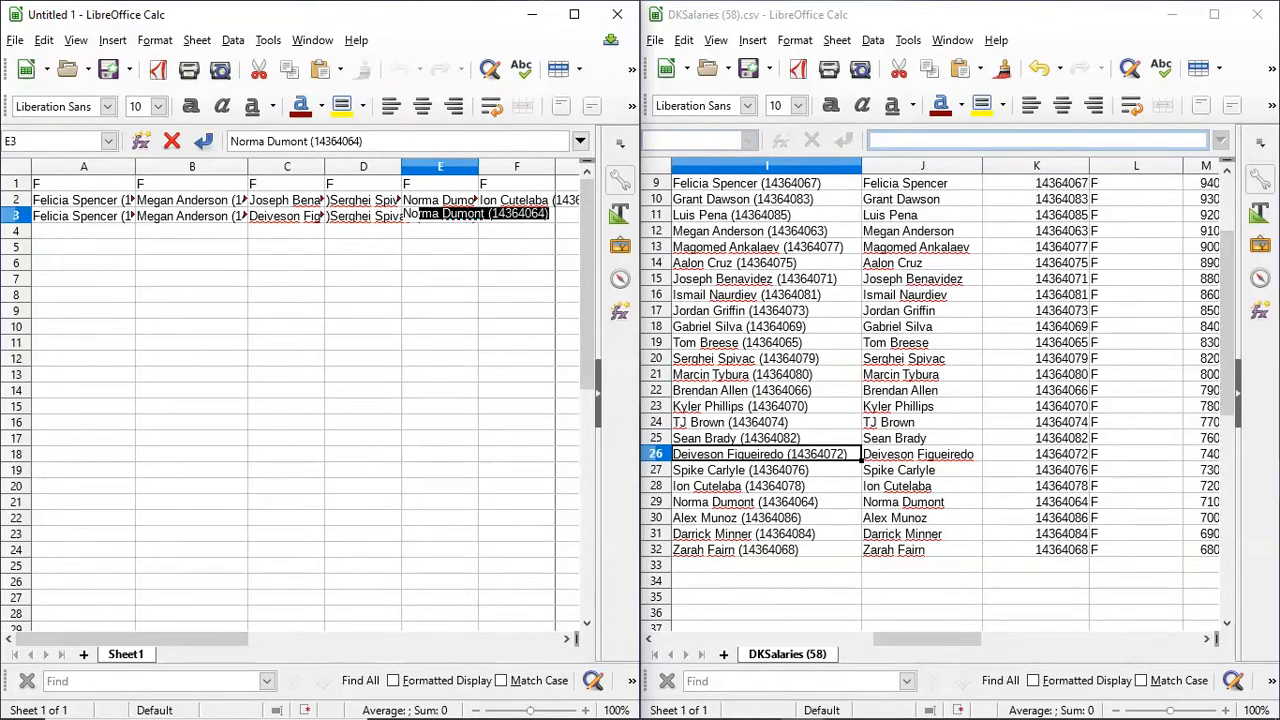
{"action": "left_click", "coordinate": [539, 214]}
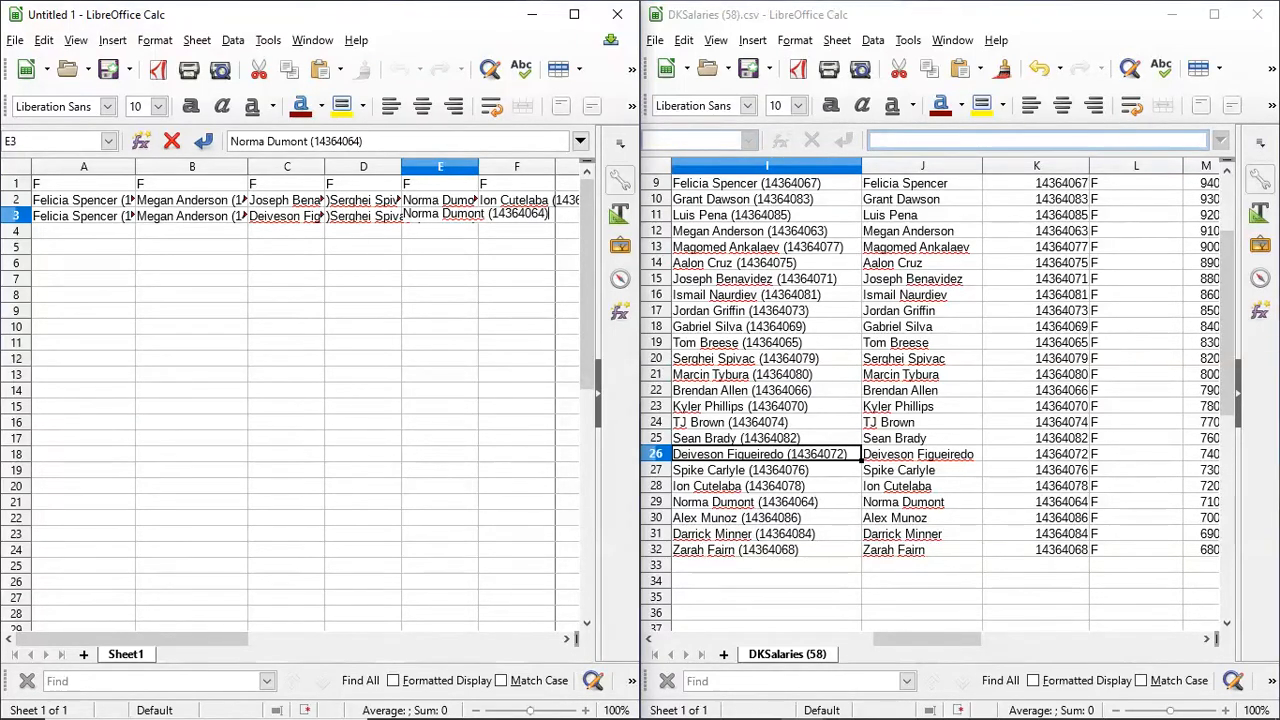
Complete the second lineup by copying the Ion Cutelaba entry from cell F2 into F3
{"action": "left_click", "coordinate": [516, 200]}
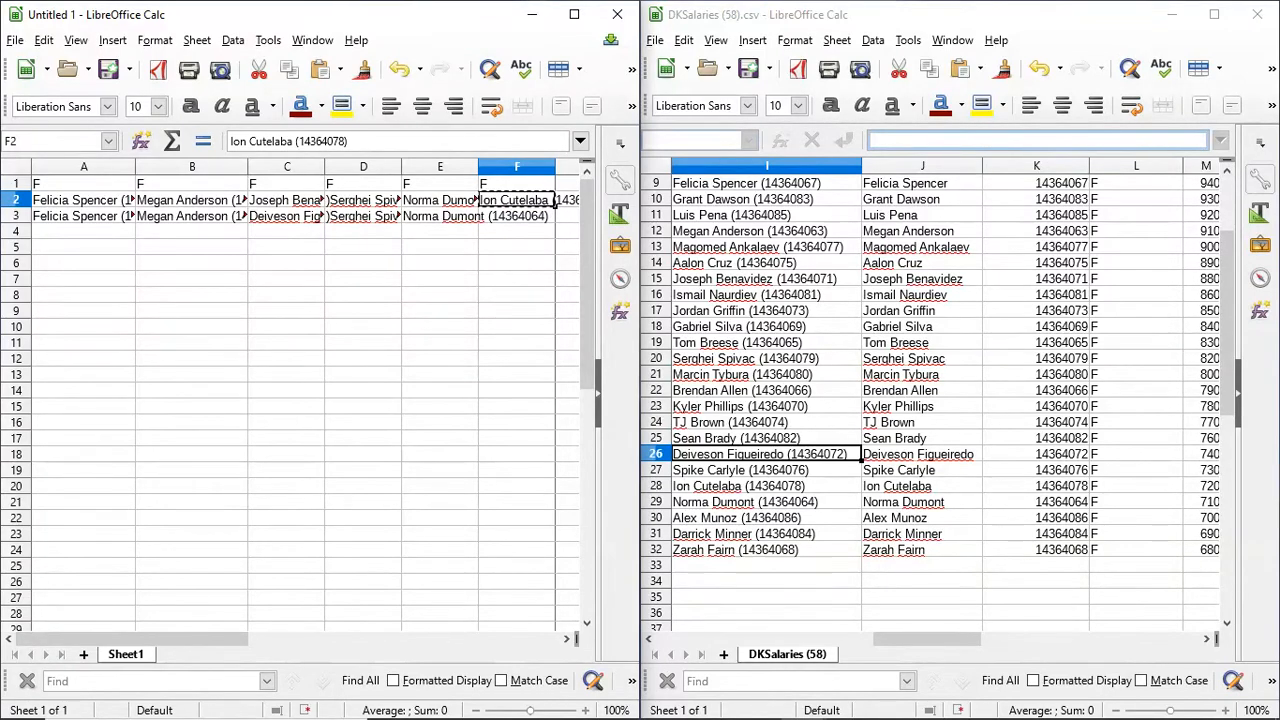
{"action": "left_click", "coordinate": [516, 216]}
{"action": "key", "text": "ctrl+v"}
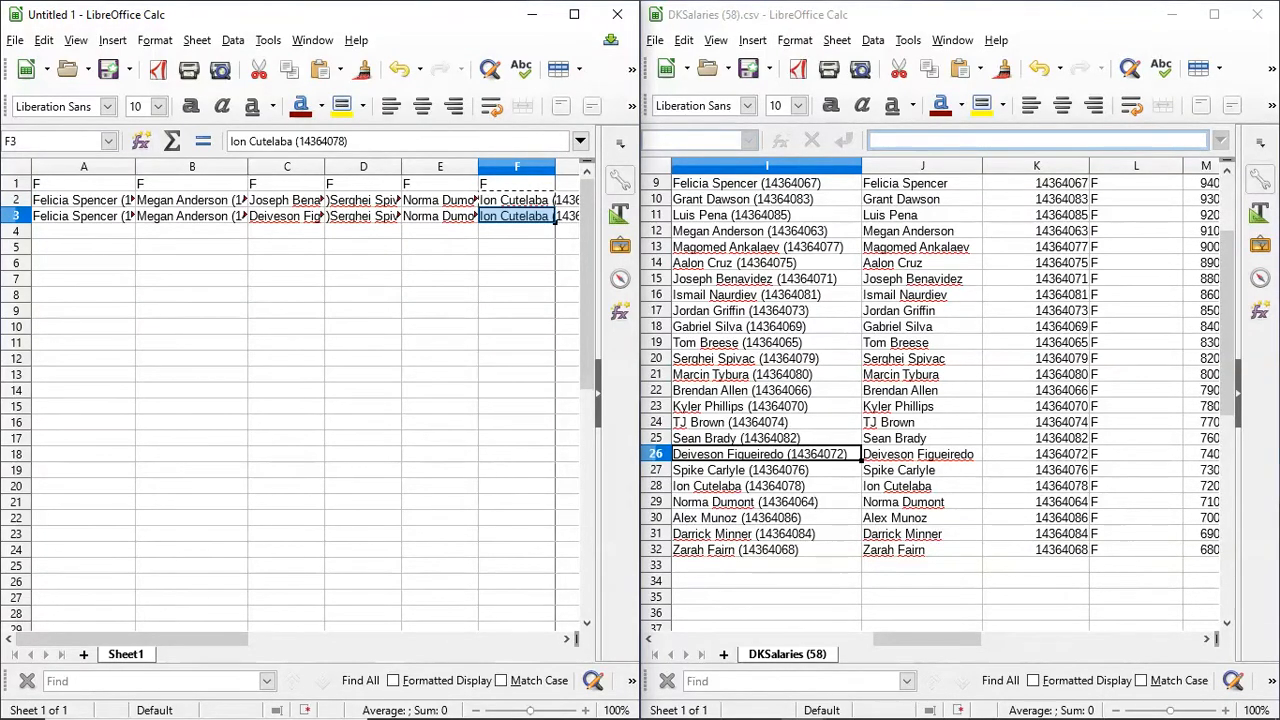
Start the third lineup by filling cell A4 with the autocompleted Felicia Spencer Name + ID entry
{"action": "left_click", "coordinate": [84, 231]}
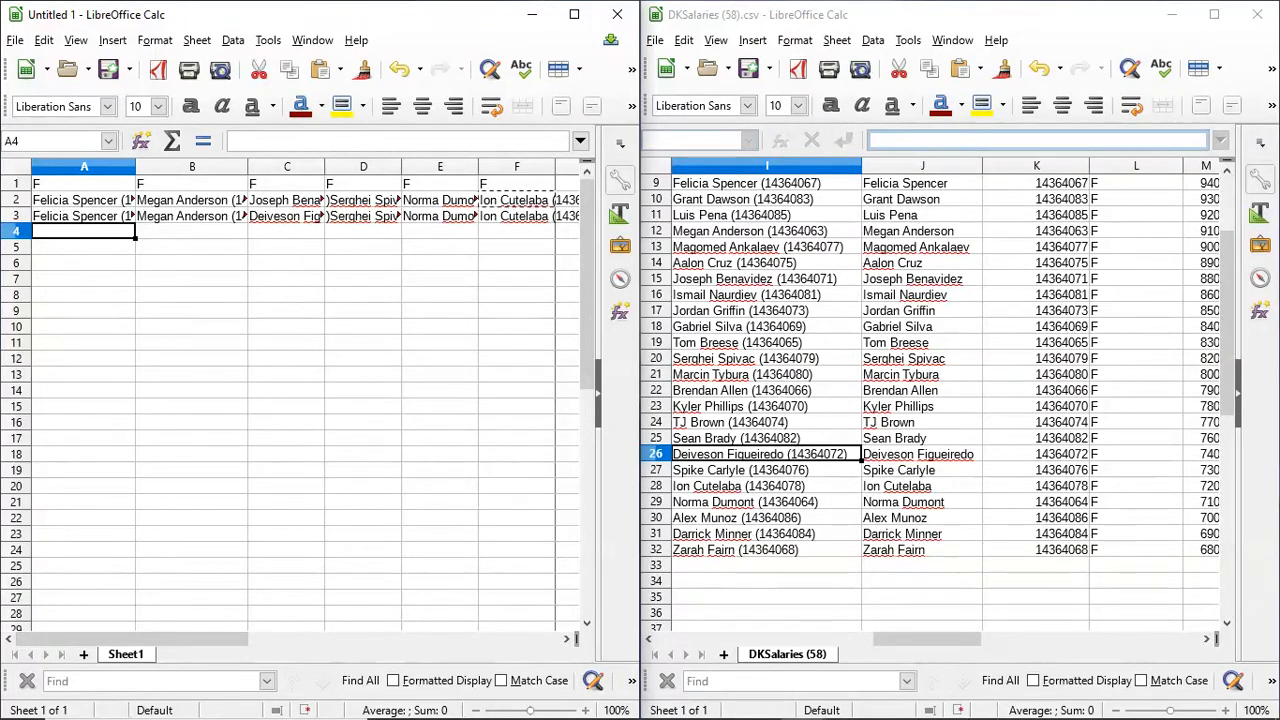
{"action": "type", "text": "F"}
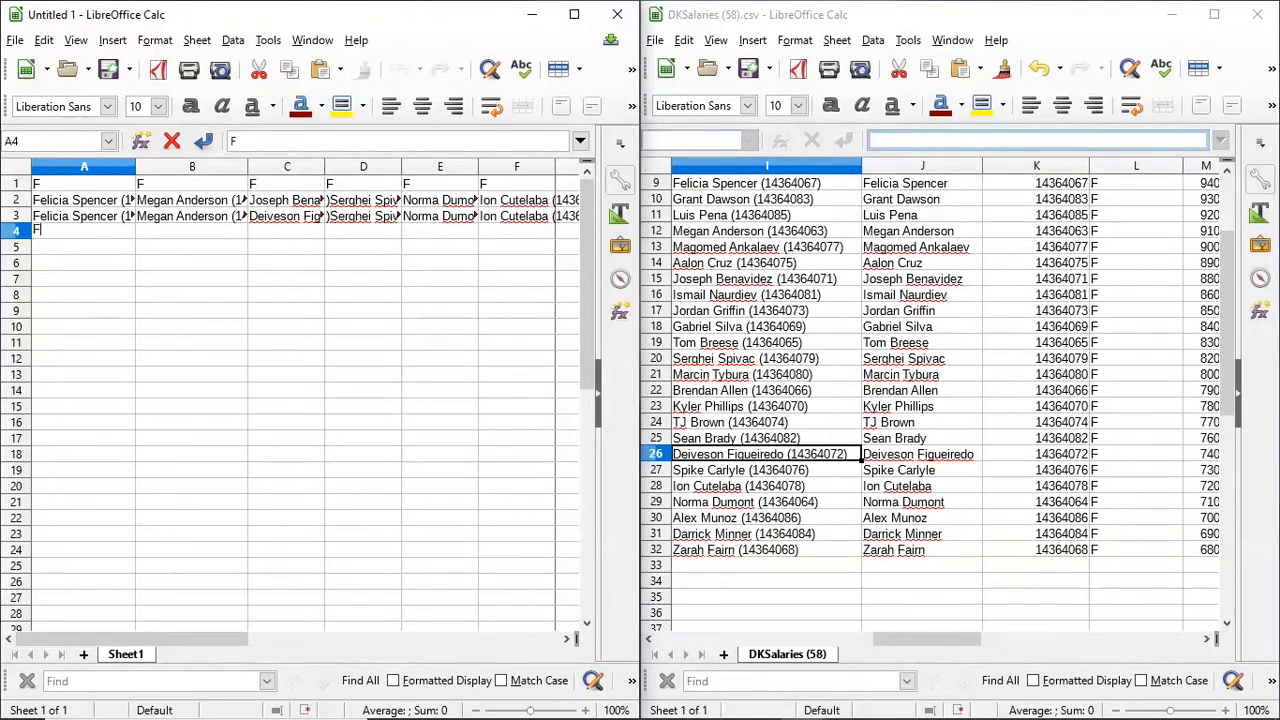
{"action": "type", "text": "elicia Spencer (14364067"}
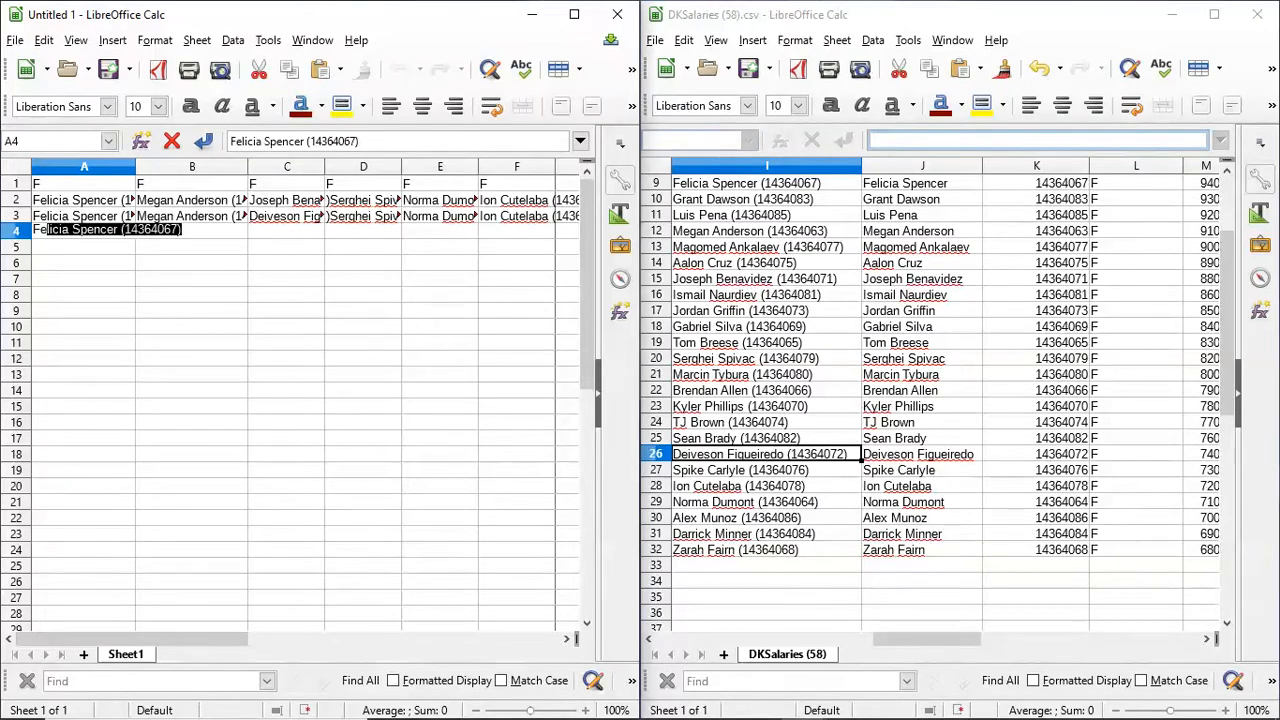
{"action": "key", "text": "End"}
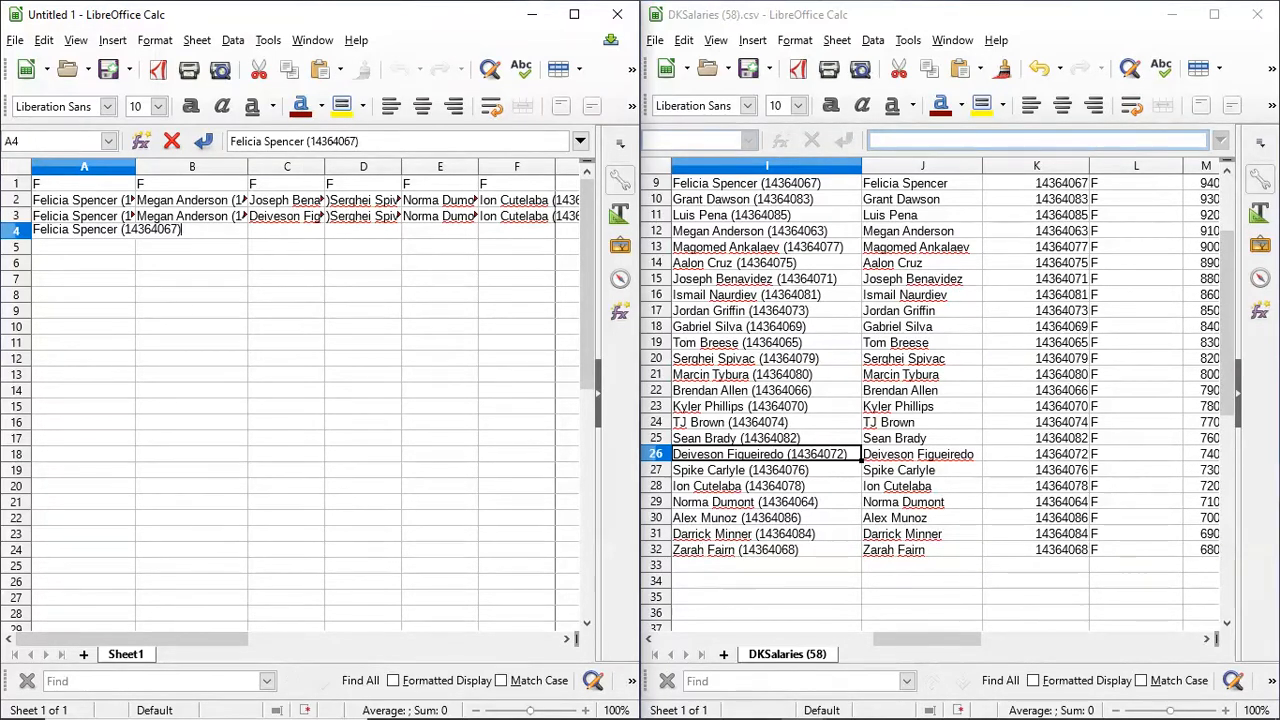
{"action": "key", "text": "Tab"}
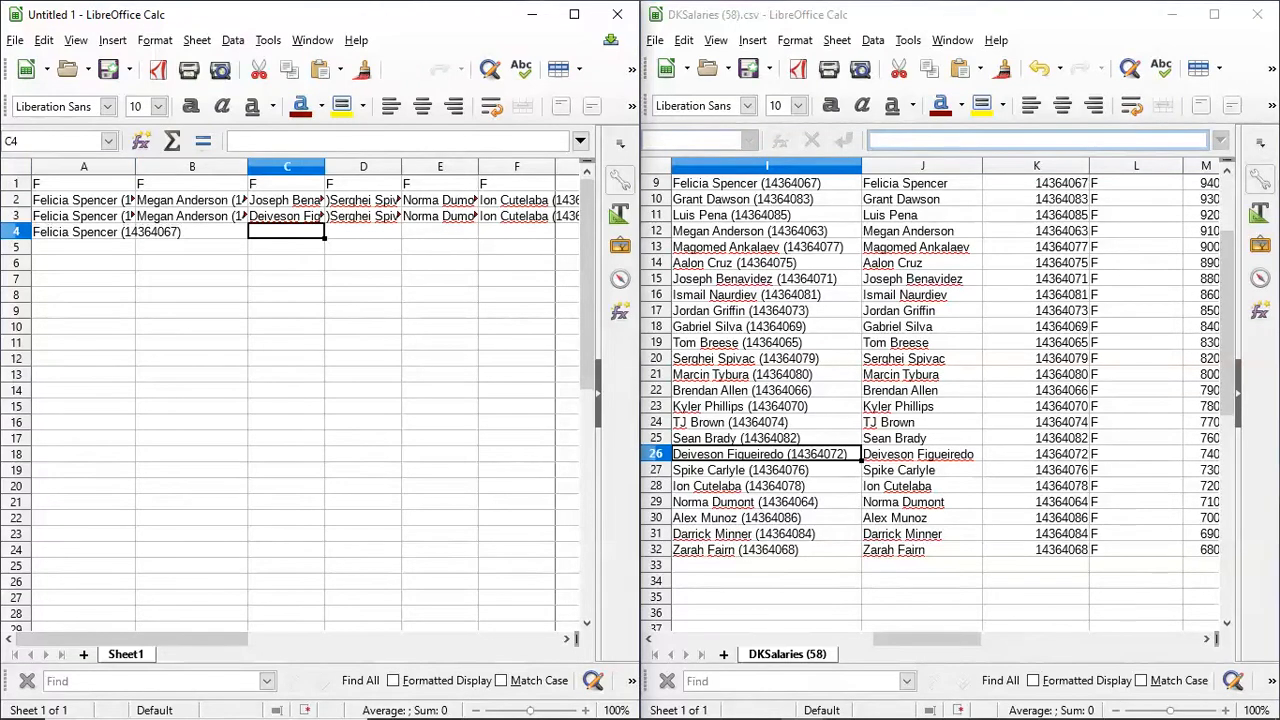
Fill cell B4 with the autocompleted Megan Anderson entry and C4 with the autocompleted Deiveson Figueiredo entry
{"action": "type", "text": "Megan Anderson (14364063"}
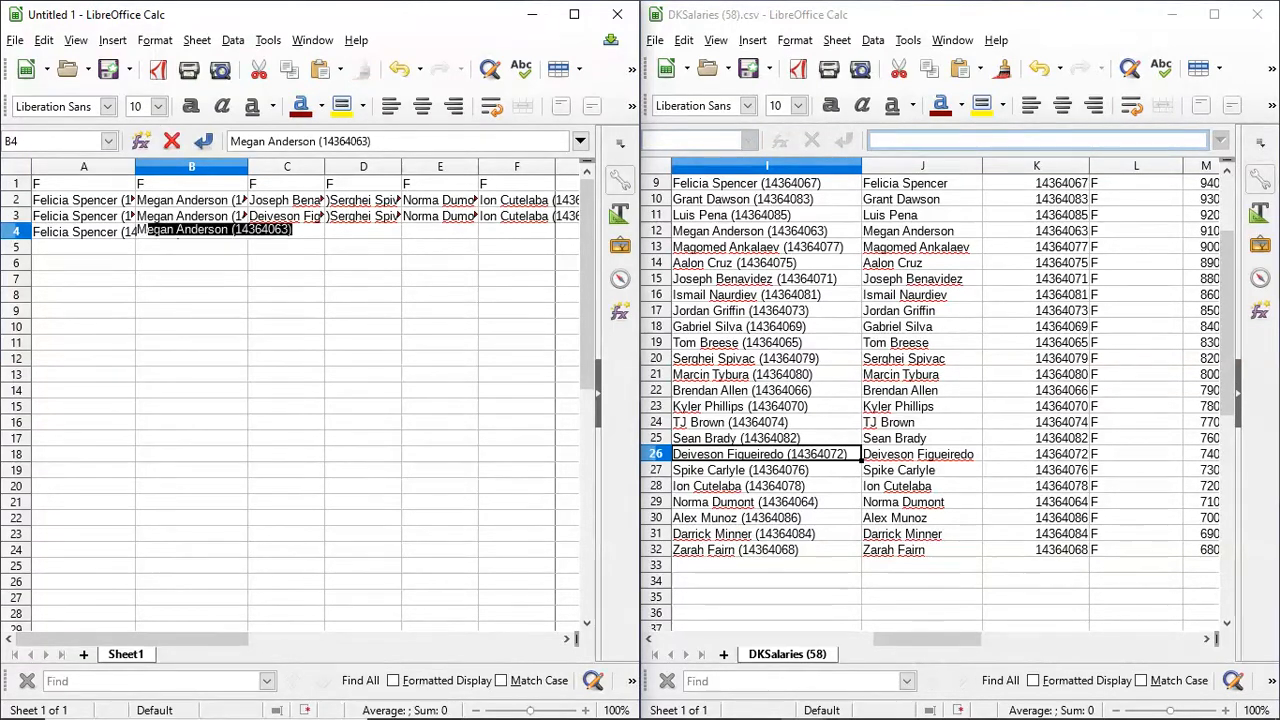
{"action": "key", "text": "End"}
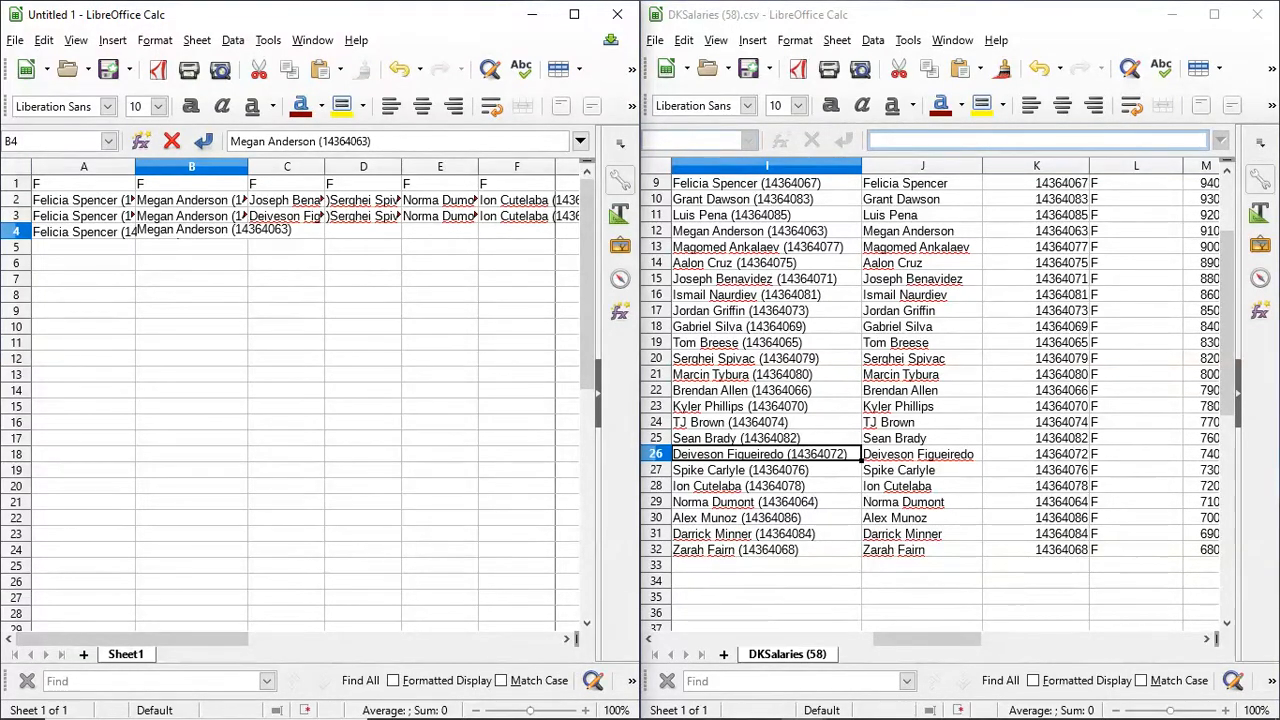
{"action": "key", "text": "Tab"}
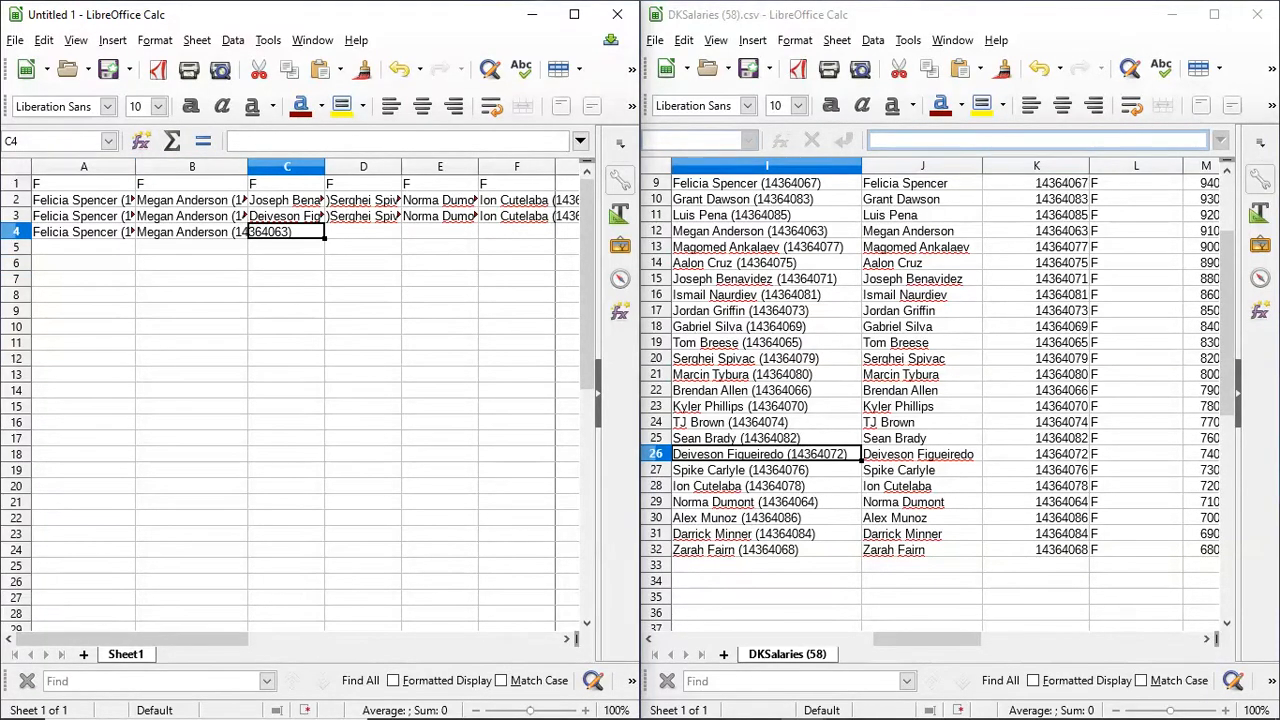
{"action": "type", "text": "Deiveson Figueiredo (14364072"}
{"action": "left_click", "coordinate": [440, 247]}
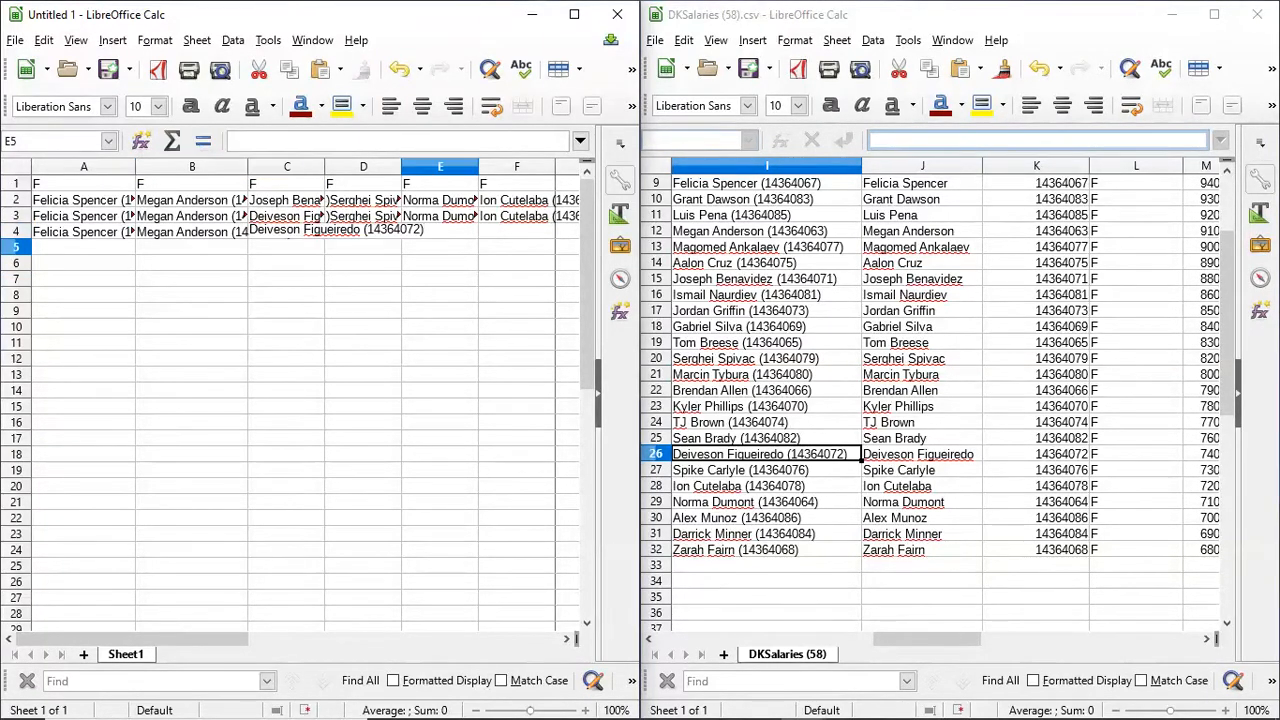
{"action": "left_click", "coordinate": [363, 232]}
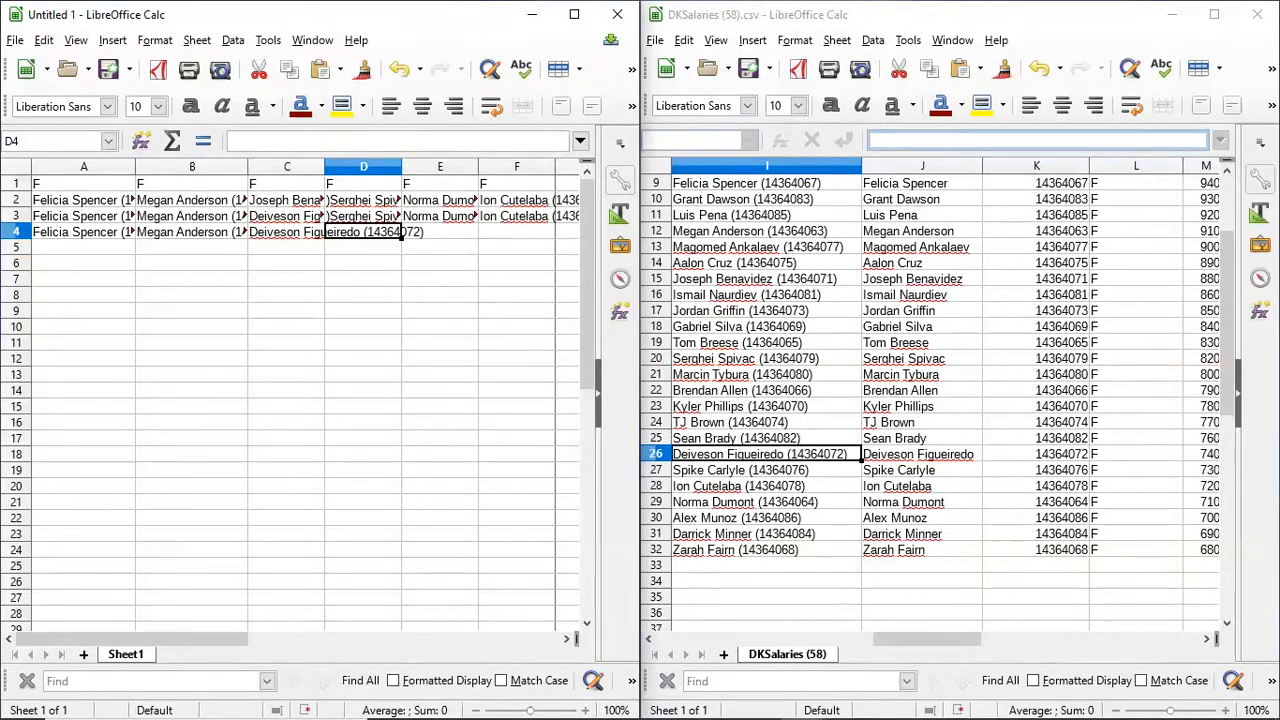
{"action": "double_click", "coordinate": [363, 232]}
{"action": "type", "text": "Ser"}
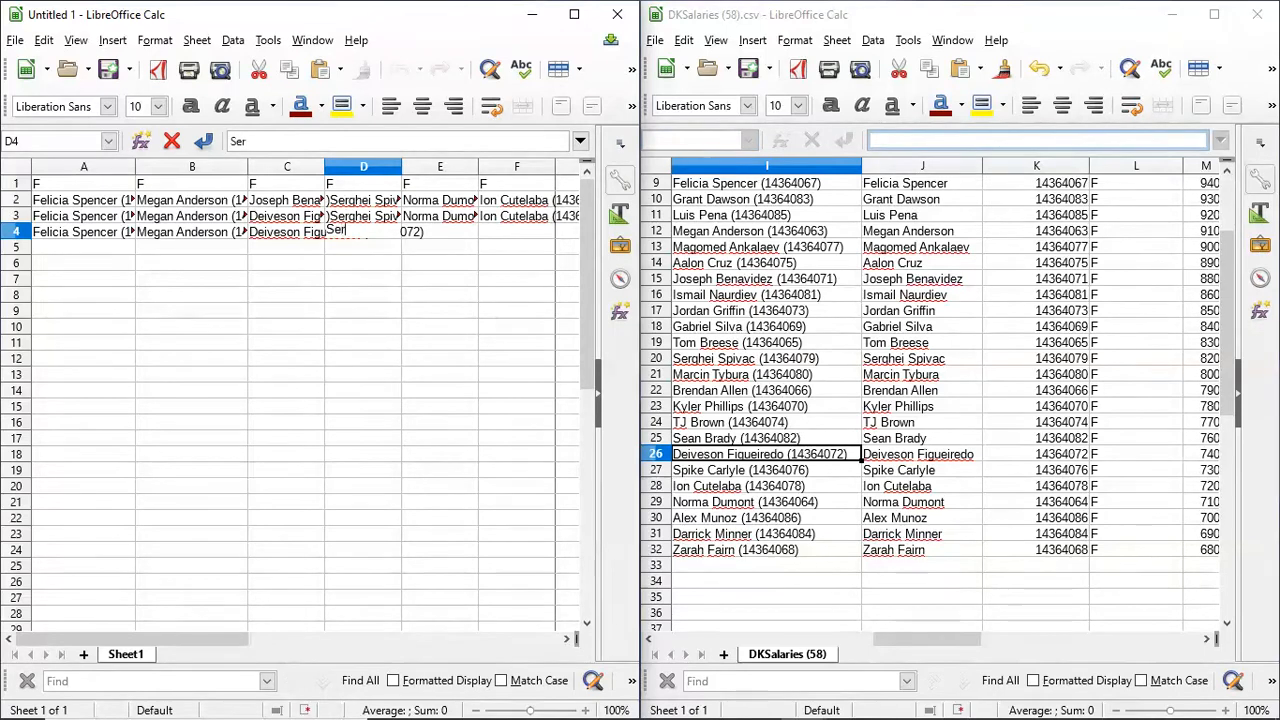
{"action": "key", "text": "BackSpace"}
{"action": "key", "text": "BackSpace"}
{"action": "left_click", "coordinate": [363, 216]}
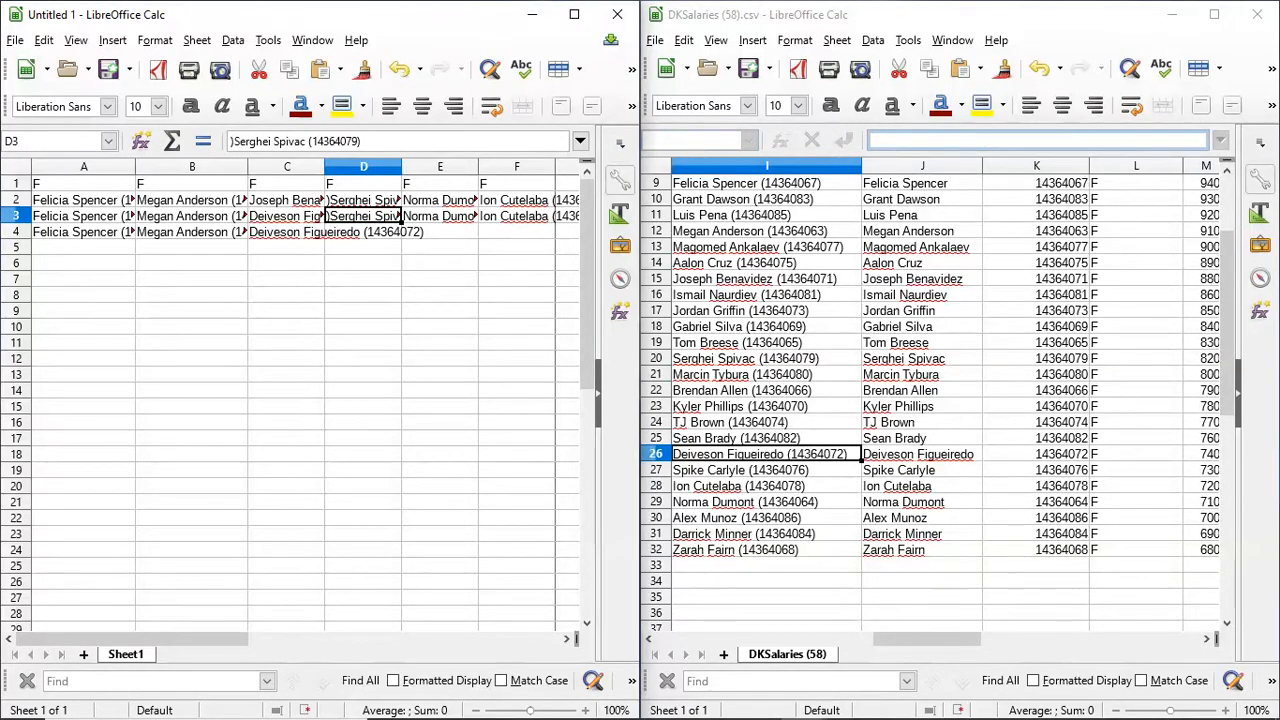
{"action": "left_click", "coordinate": [346, 141]}
{"action": "left_click_drag", "start_coordinate": [366, 141], "coordinate": [203, 141]}
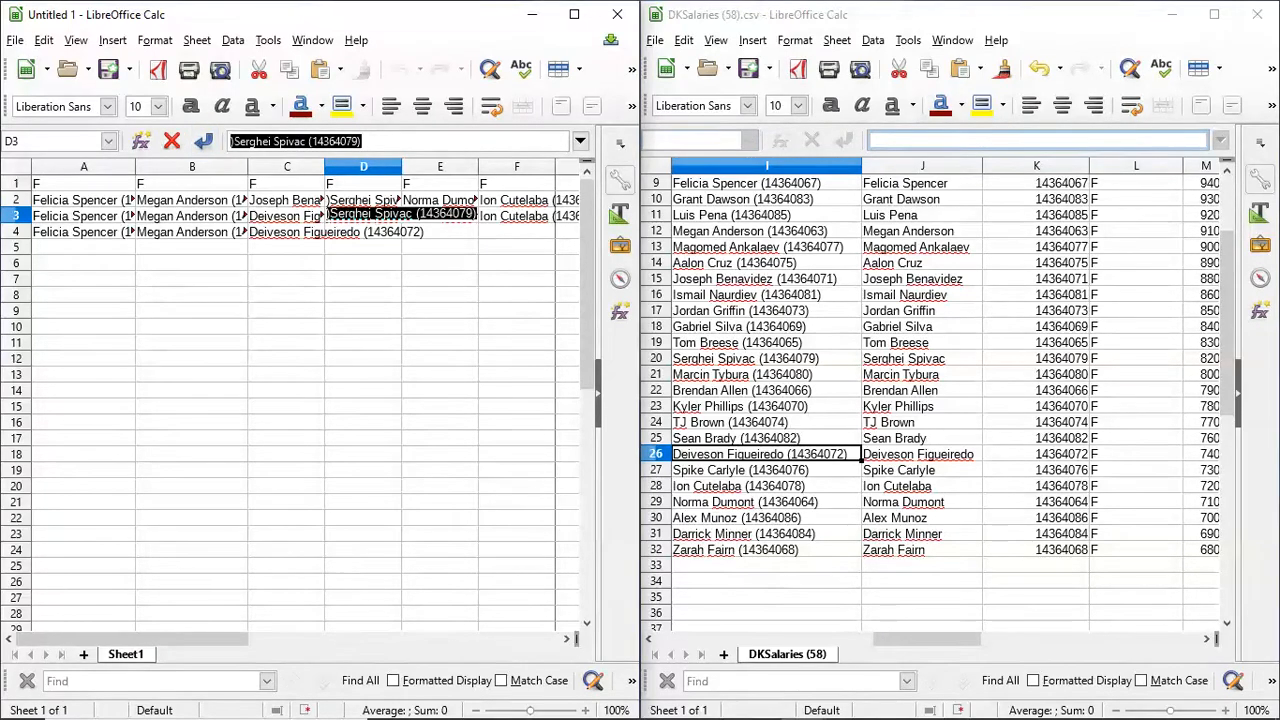
{"action": "left_click", "coordinate": [238, 141]}
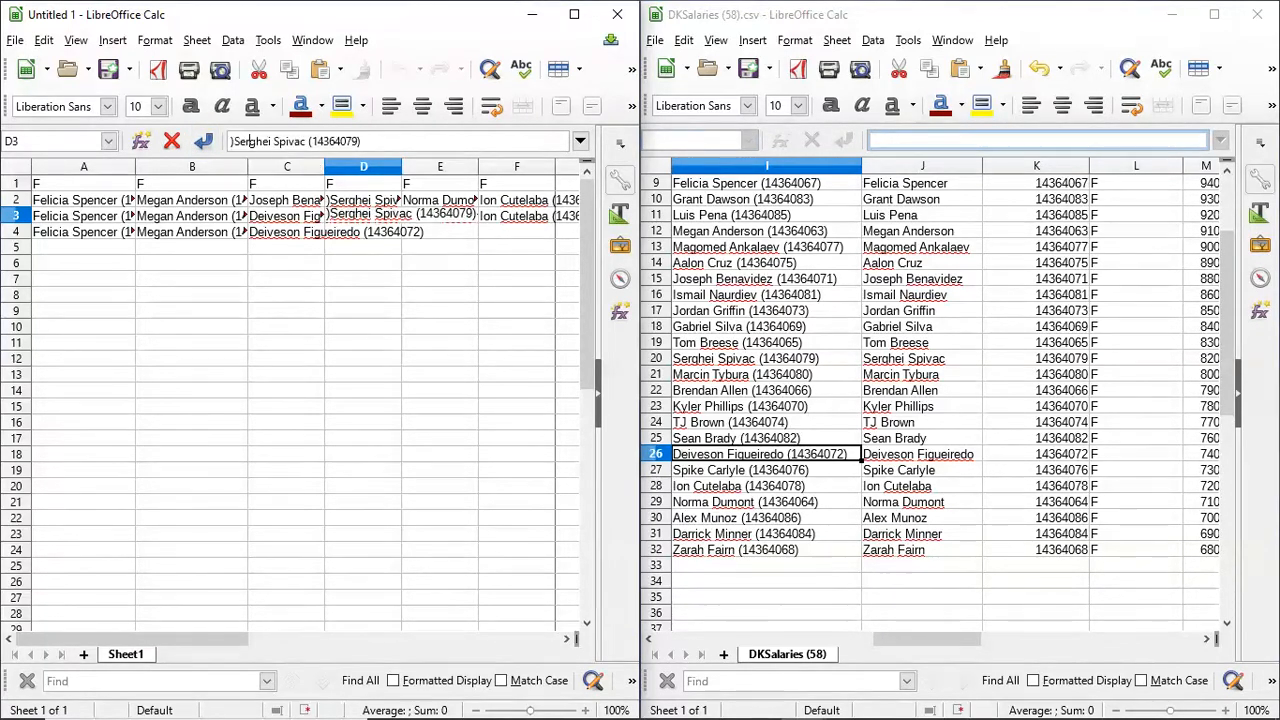
Remove the stray leading parenthesis from the Serghei Spivac entries in cells D2 and D3
{"action": "left_click", "coordinate": [363, 200]}
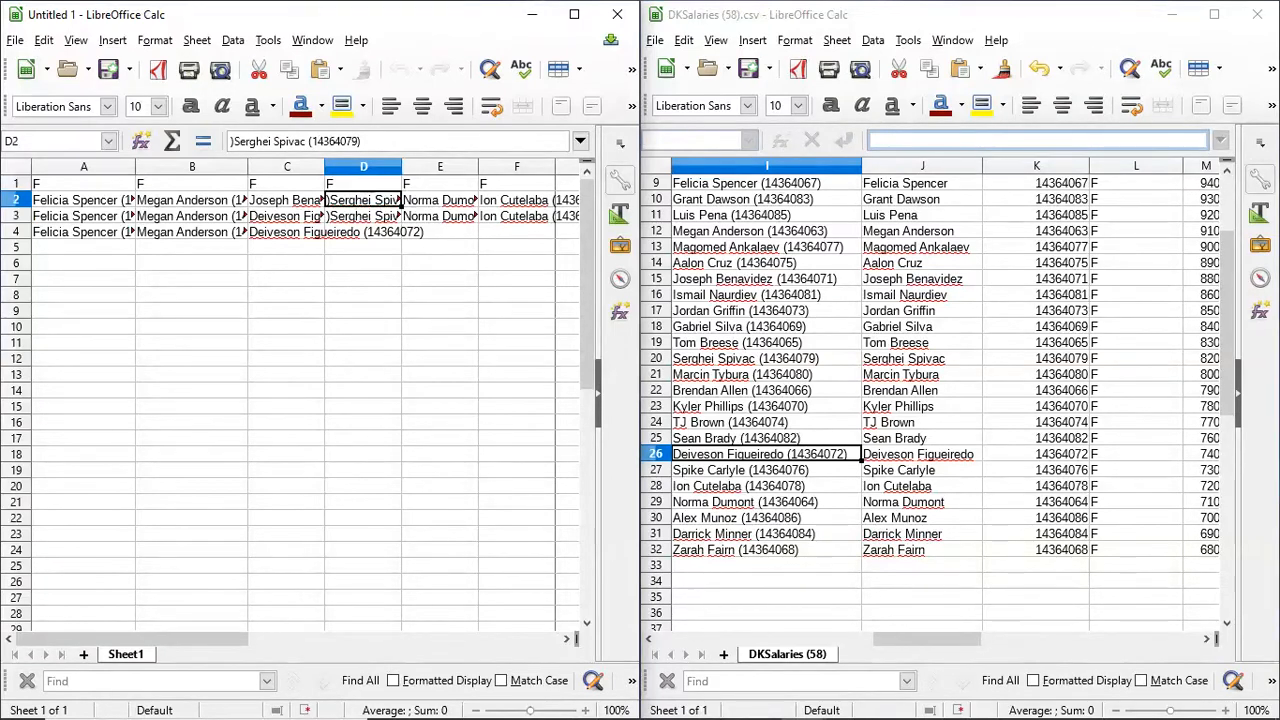
{"action": "triple_click", "coordinate": [363, 200]}
{"action": "key", "text": "ctrl+c"}
{"action": "key", "text": "Home"}
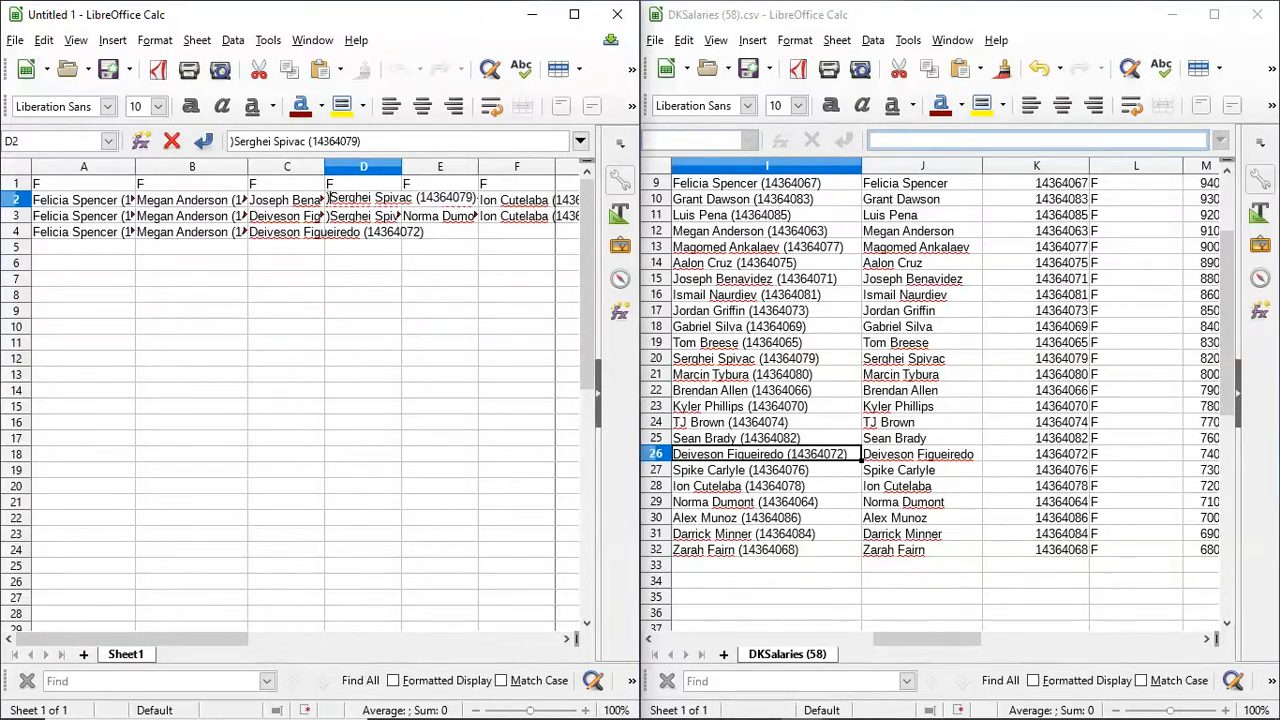
{"action": "key", "text": "Delete"}
{"action": "key", "text": "Return"}
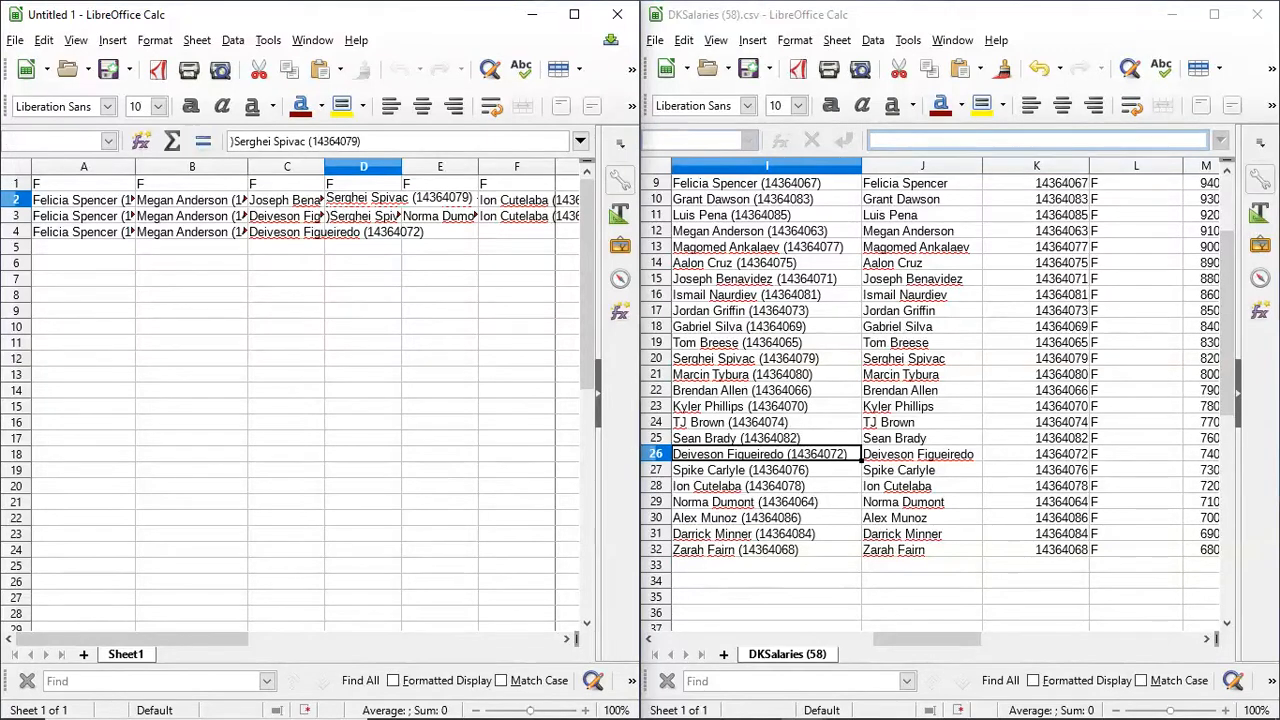
{"action": "key", "text": "F2"}
{"action": "key", "text": "Home"}
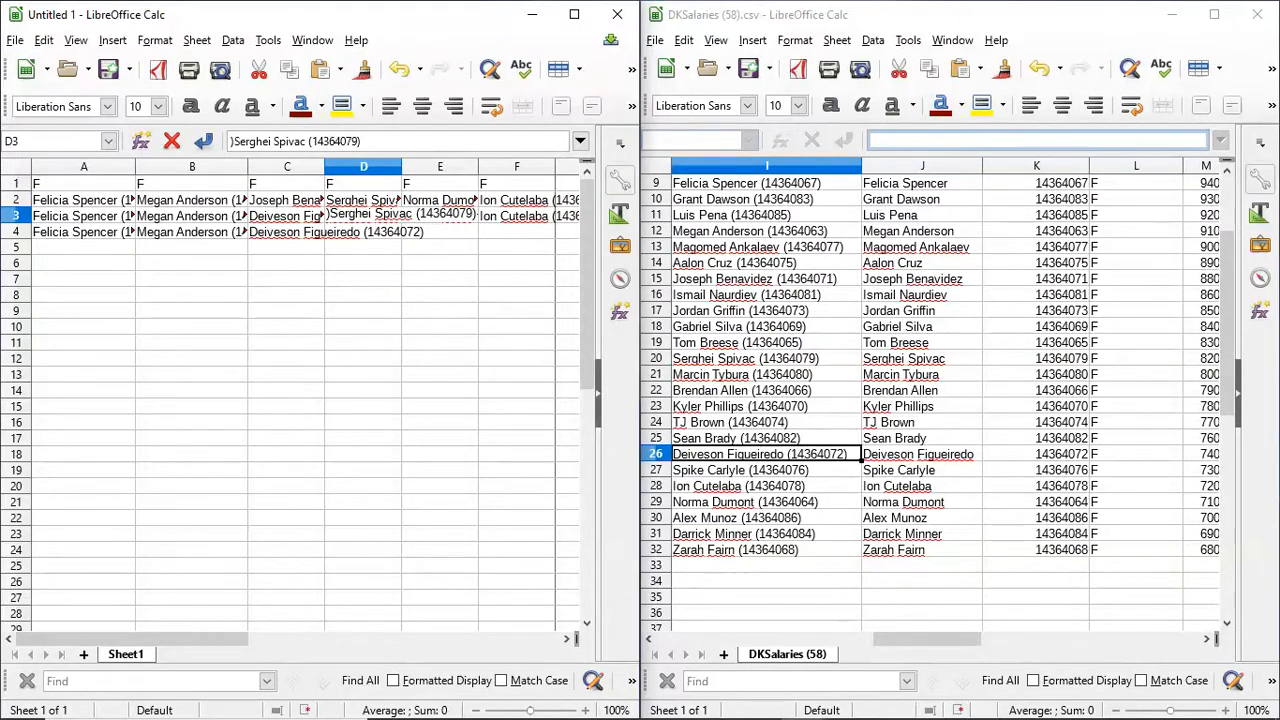
{"action": "key", "text": "Delete"}
{"action": "key", "text": "Return"}
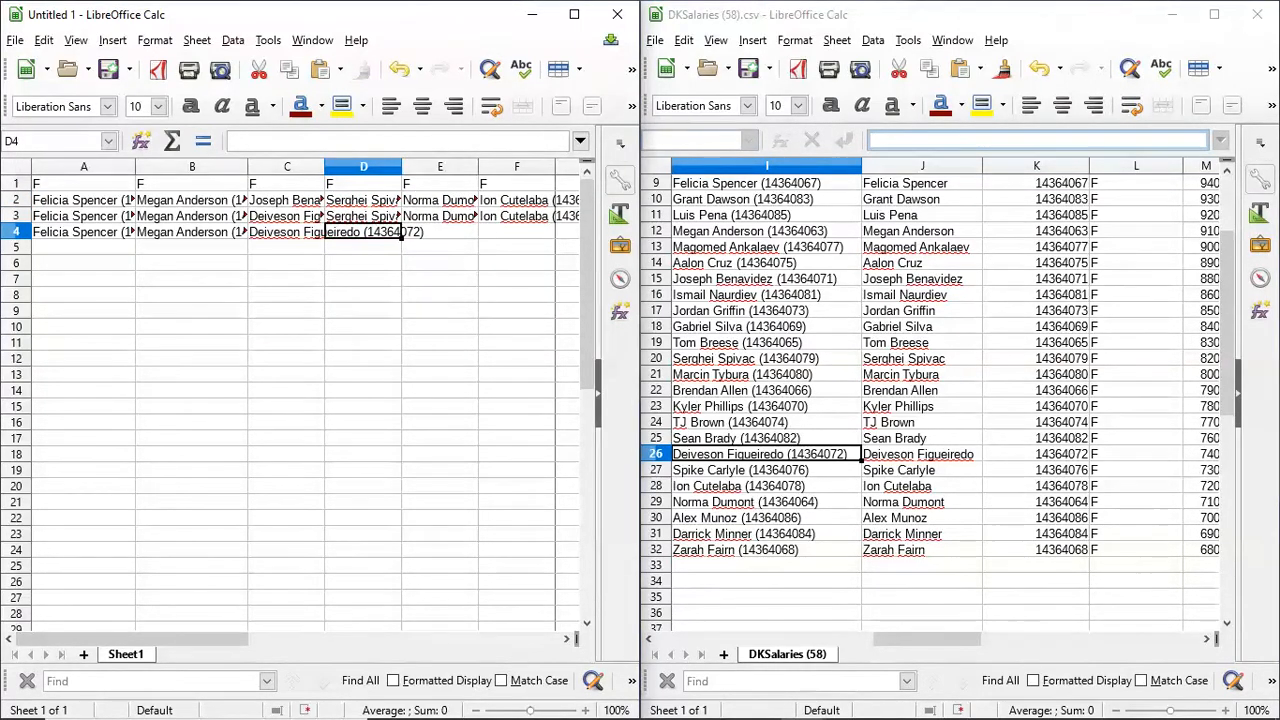
{"action": "key", "text": "F2"}
{"action": "key", "text": "Escape"}
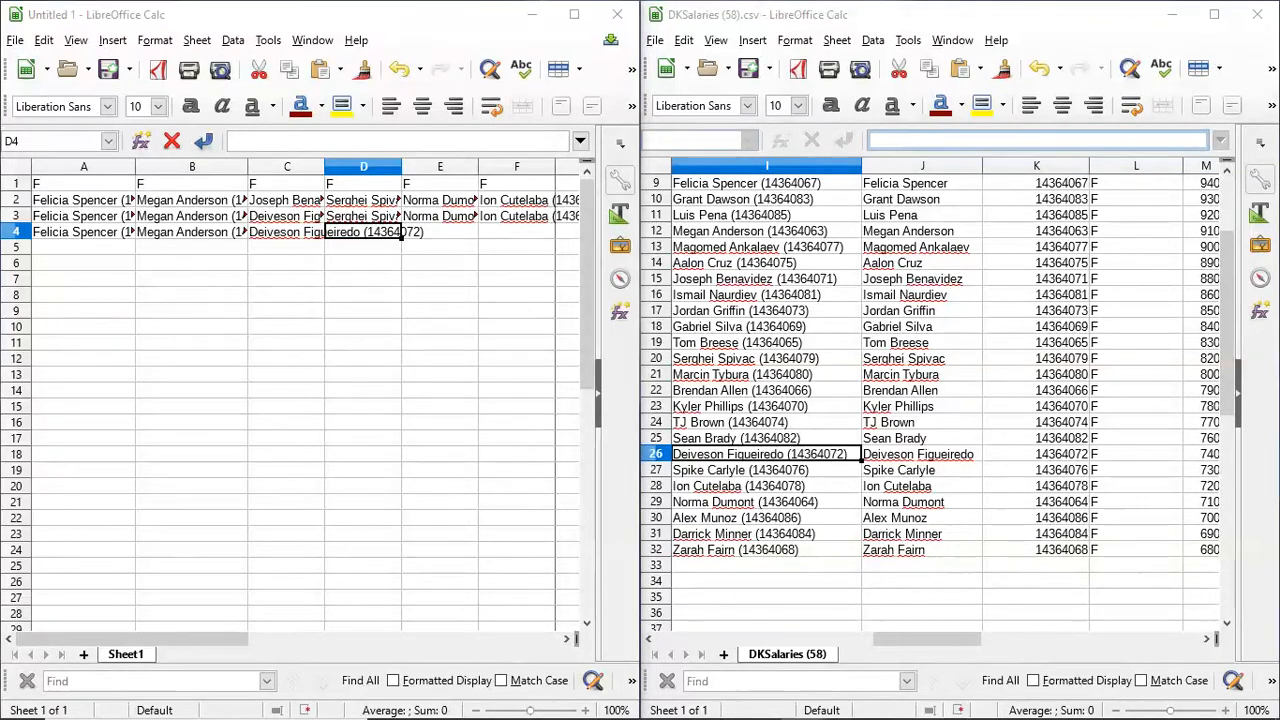
{"action": "key", "text": "ctrl+s"}
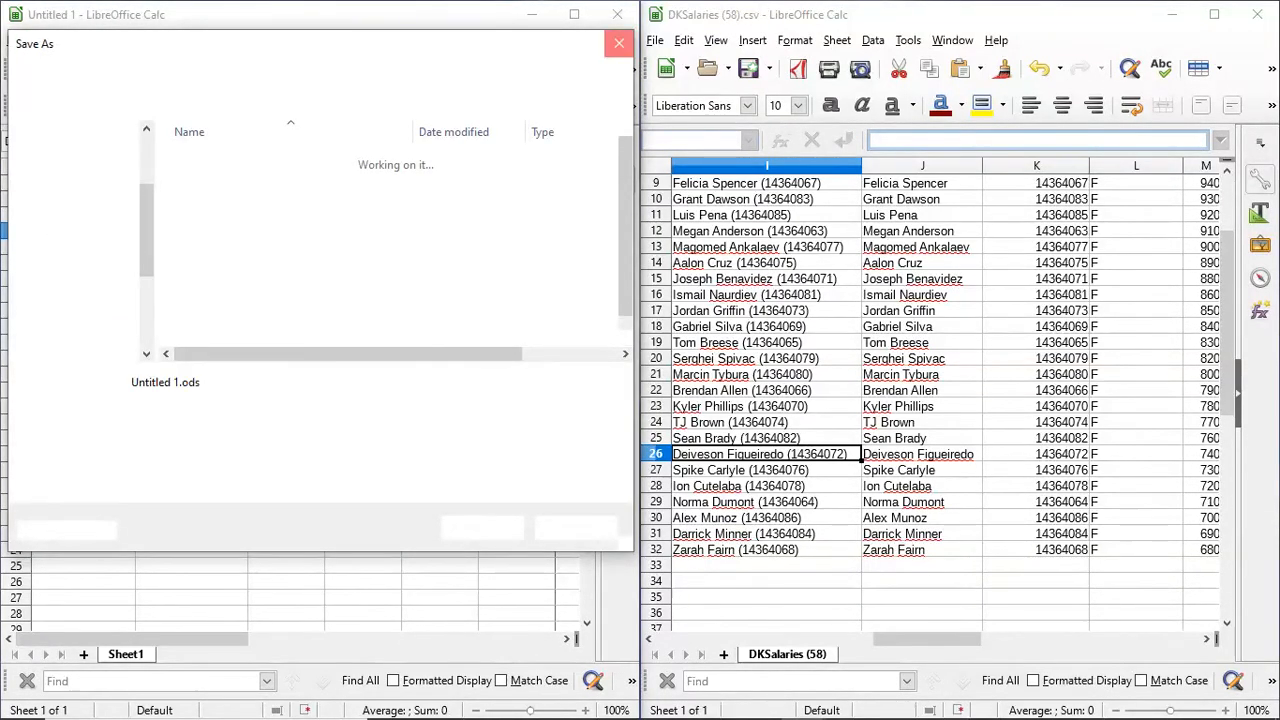
{"action": "key", "text": "Escape"}
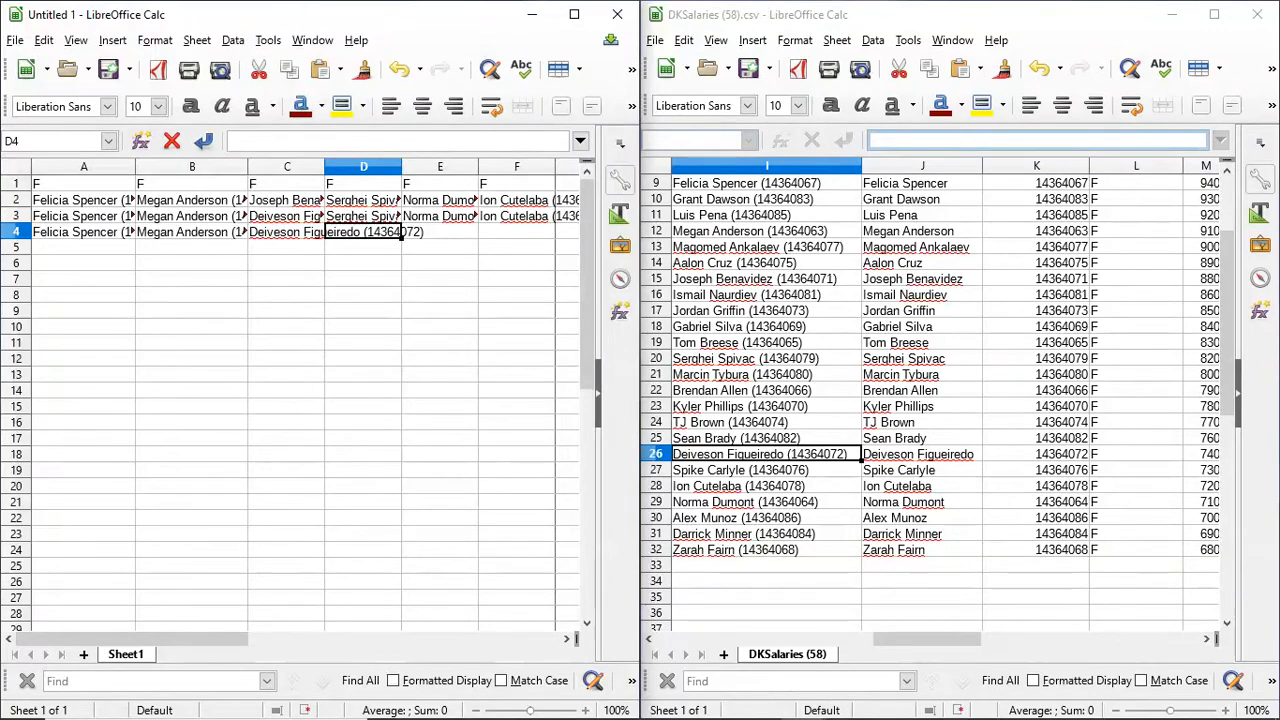
Fill cell D4 of the third lineup with the Serghei Spivac Name + ID entry
{"action": "double_click", "coordinate": [363, 232]}
{"action": "key", "text": "ctrl+v"}
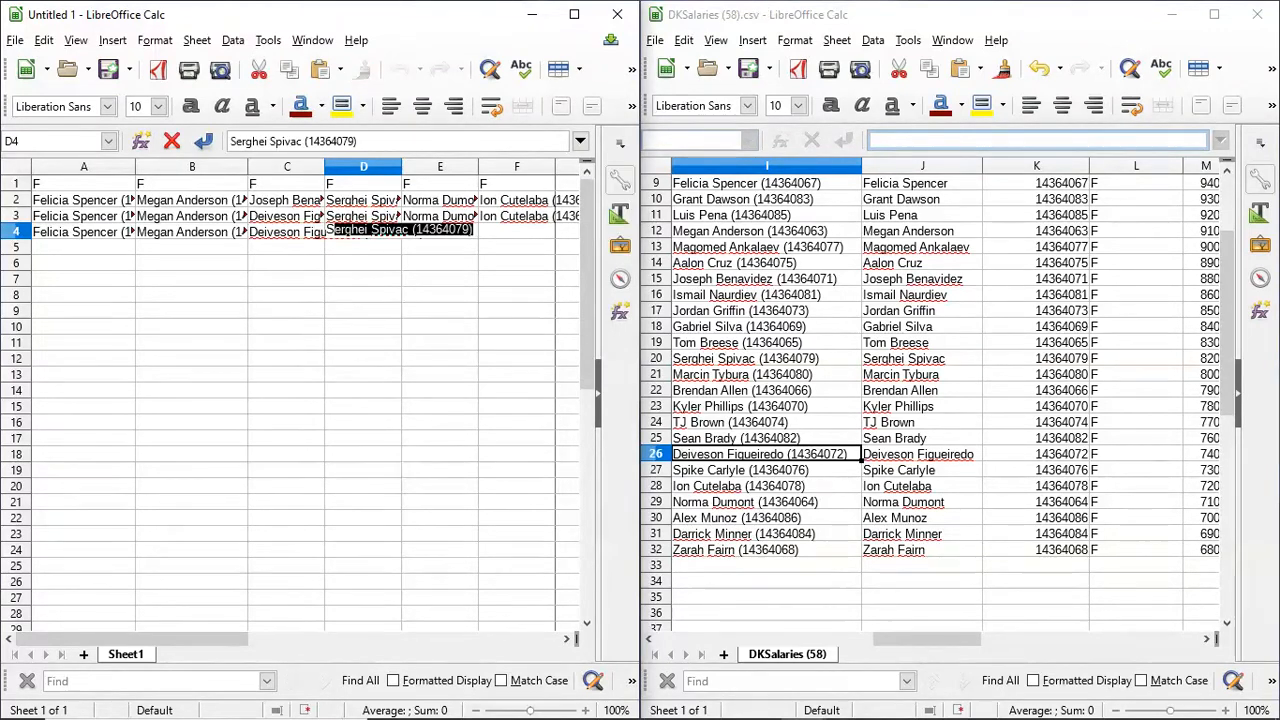
{"action": "left_click", "coordinate": [440, 263]}
{"action": "left_click", "coordinate": [440, 232]}
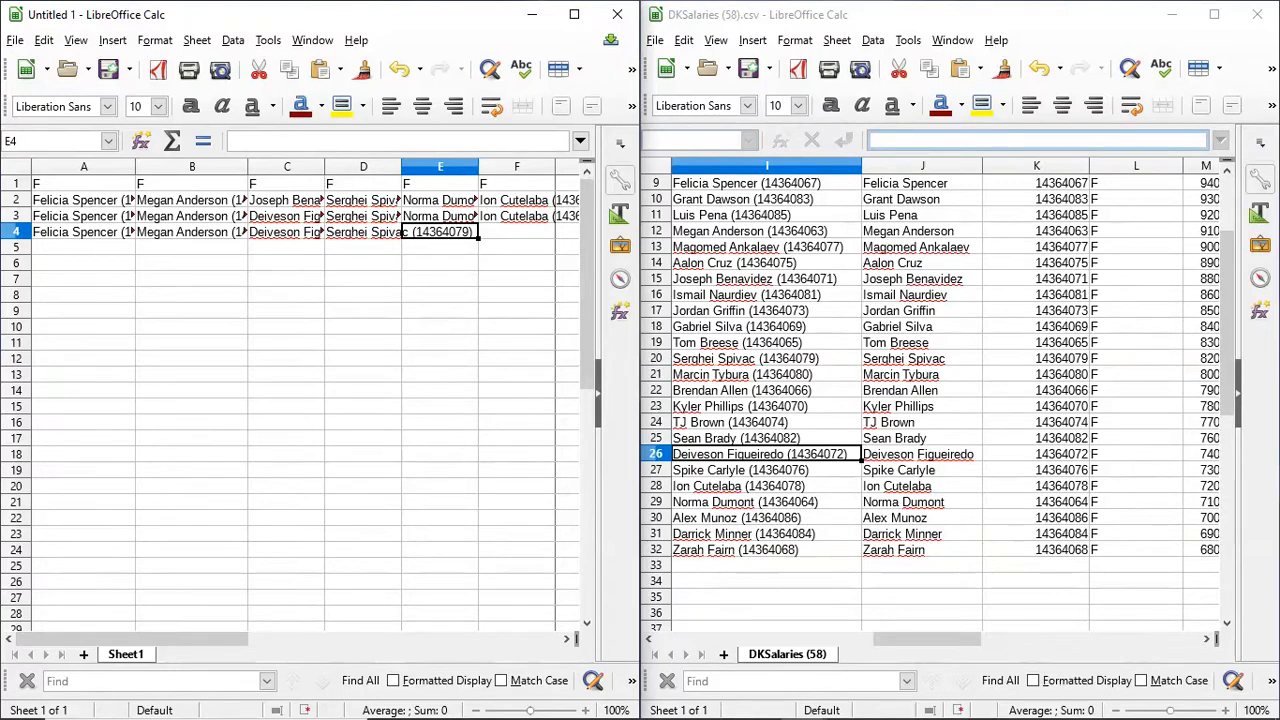
Copy the Tom Breese Name + ID entry from the DKSalaries sheet into lineup cell E4
{"action": "key", "text": "alt+Tab"}
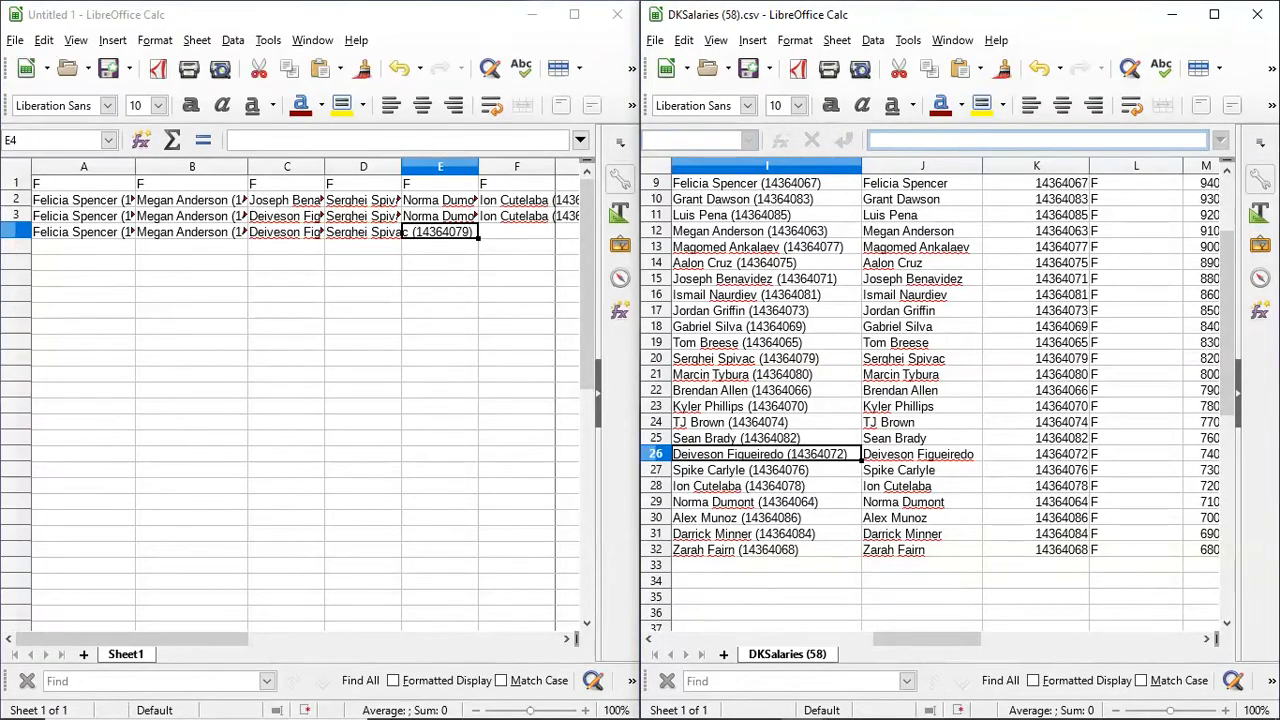
{"action": "left_click", "coordinate": [767, 295]}
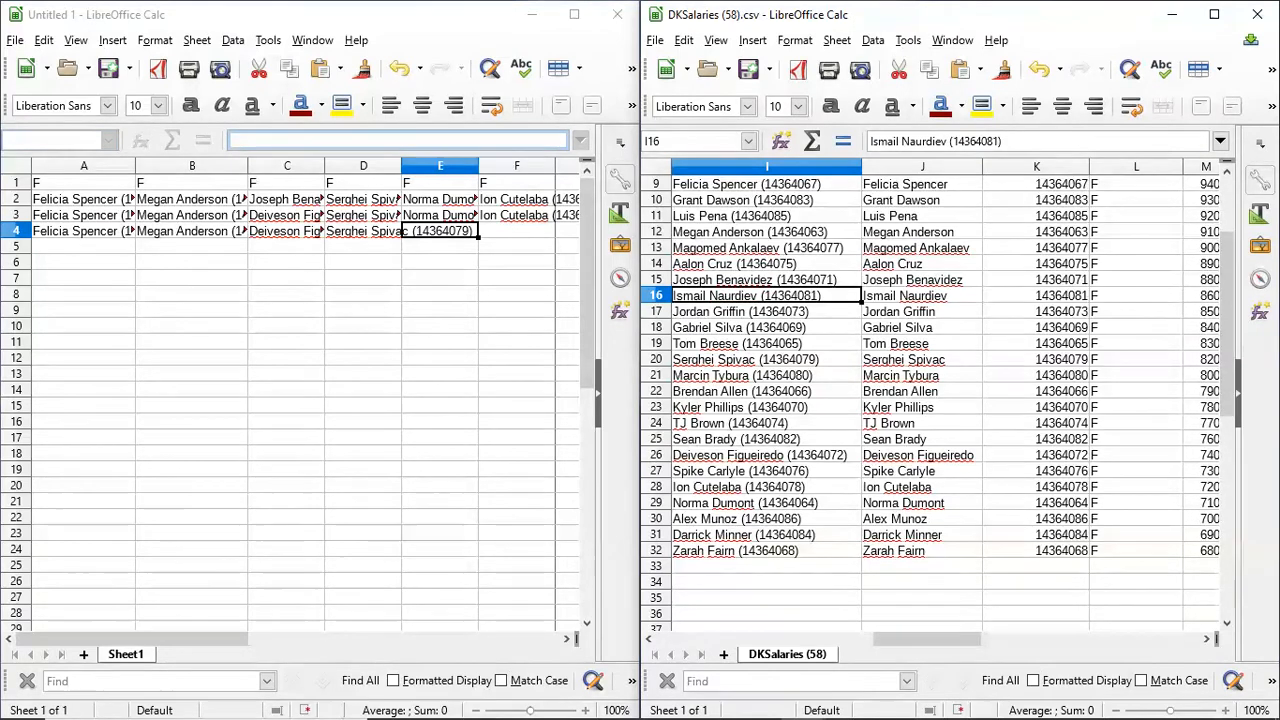
{"action": "left_click", "coordinate": [767, 343]}
{"action": "left_click", "coordinate": [988, 142]}
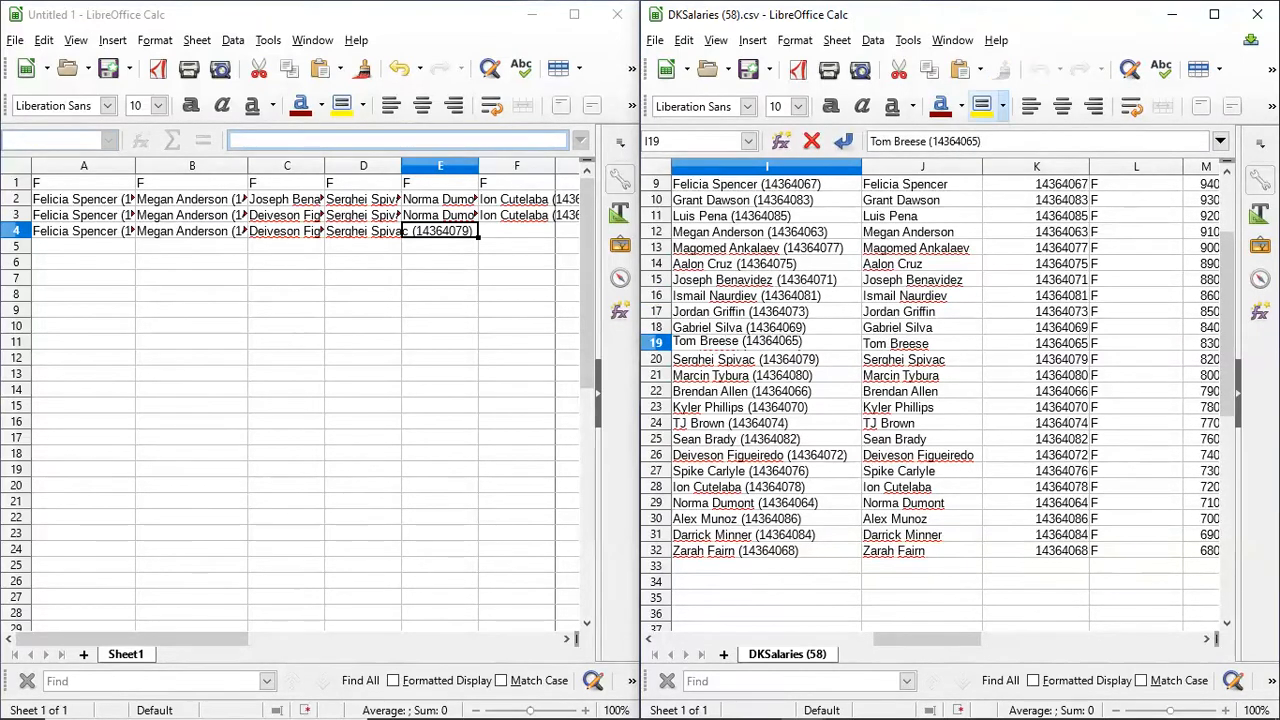
{"action": "key", "text": "ctrl+a"}
{"action": "key", "text": "ctrl+c"}
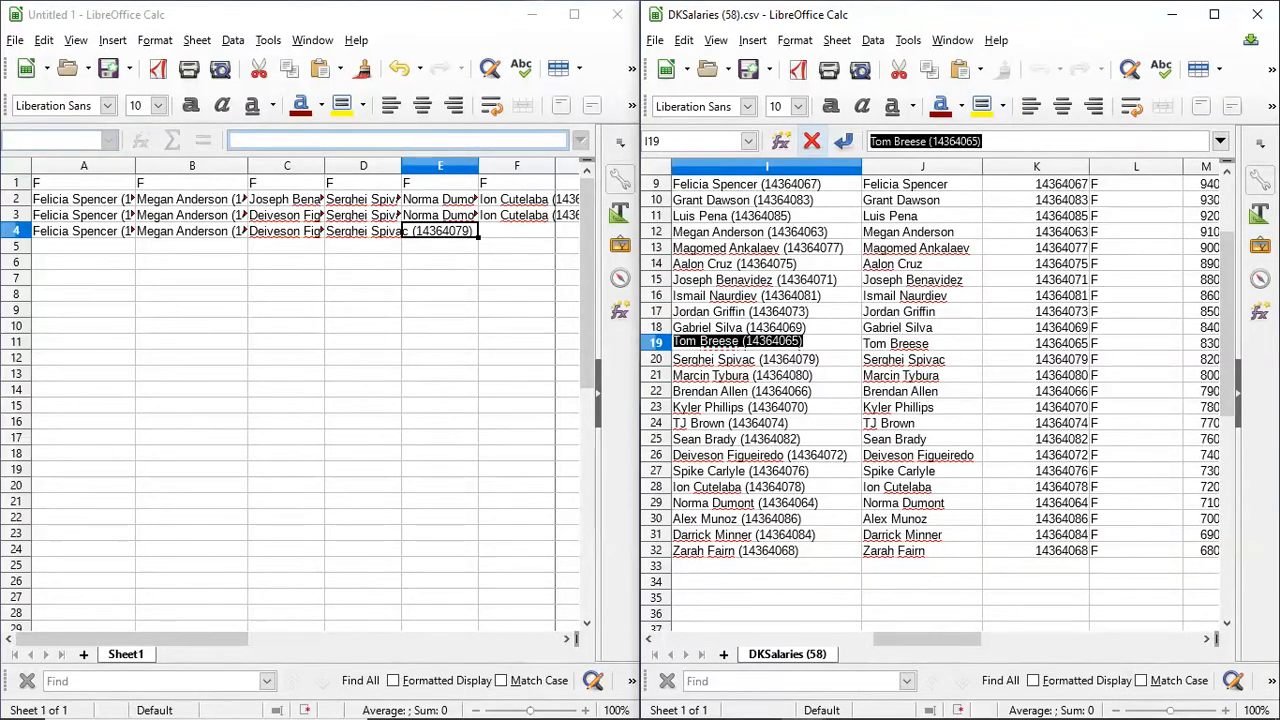
{"action": "left_click", "coordinate": [440, 231]}
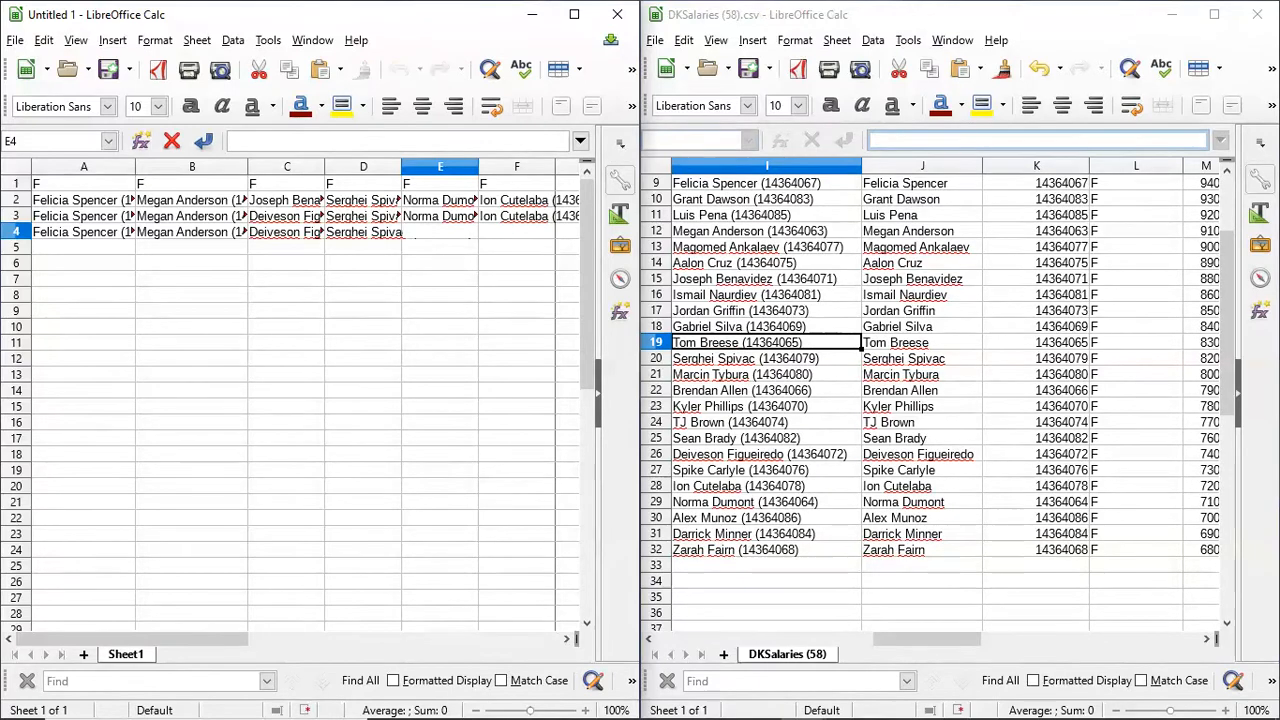
{"action": "key", "text": "ctrl+v"}
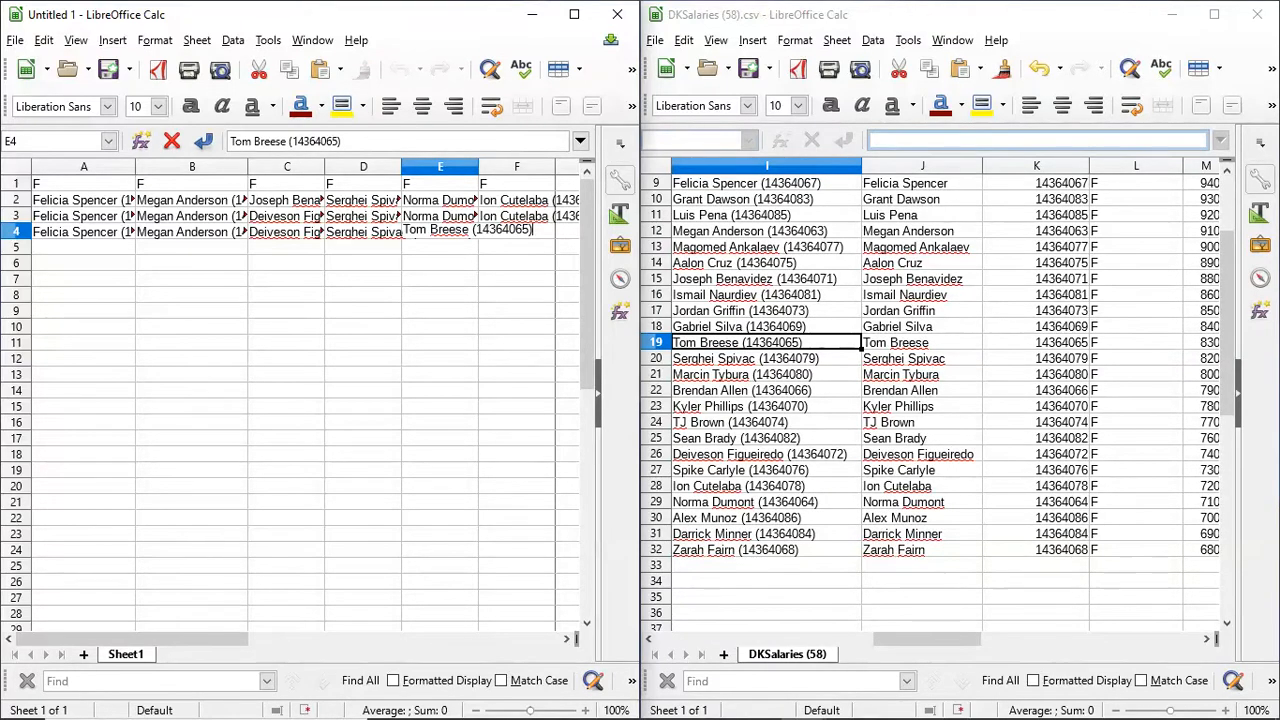
{"action": "key", "text": "Tab"}
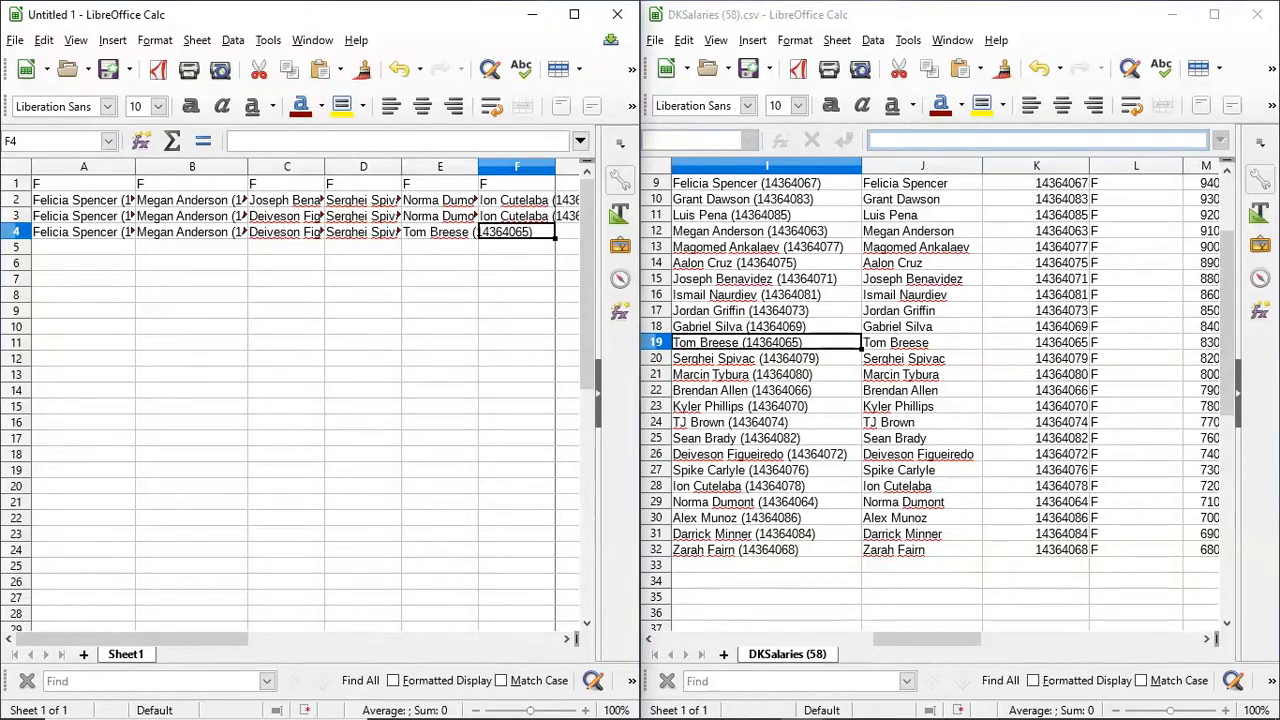
Complete the third lineup by copying the Sean Brady Name + ID entry from the DKSalaries sheet into cell F4
{"action": "left_click", "coordinate": [737, 438]}
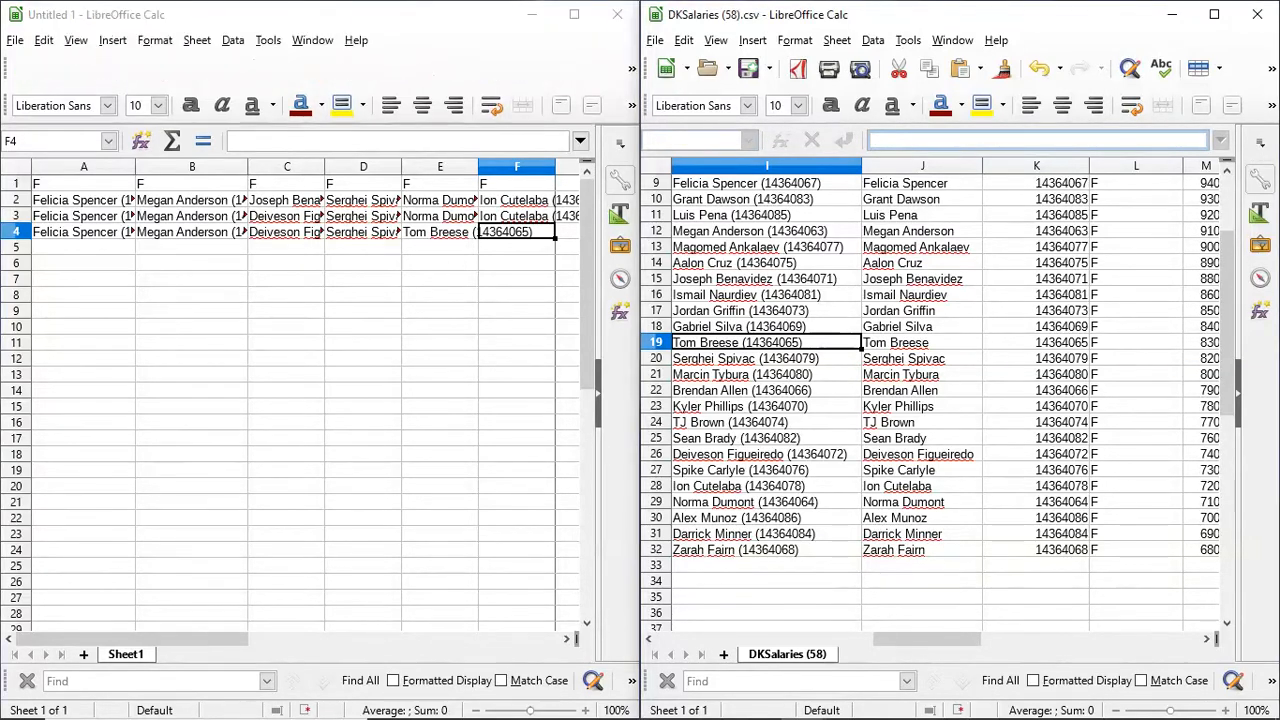
{"action": "double_click", "coordinate": [737, 438]}
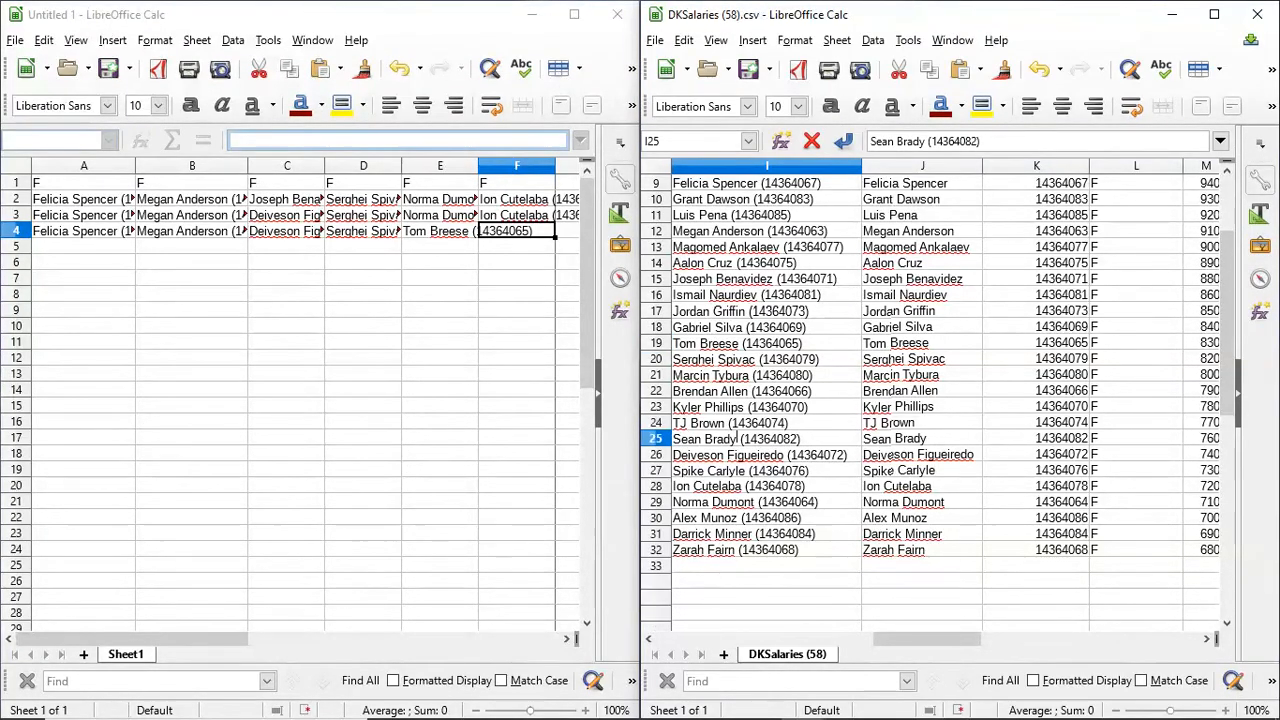
{"action": "key", "text": "ctrl+a"}
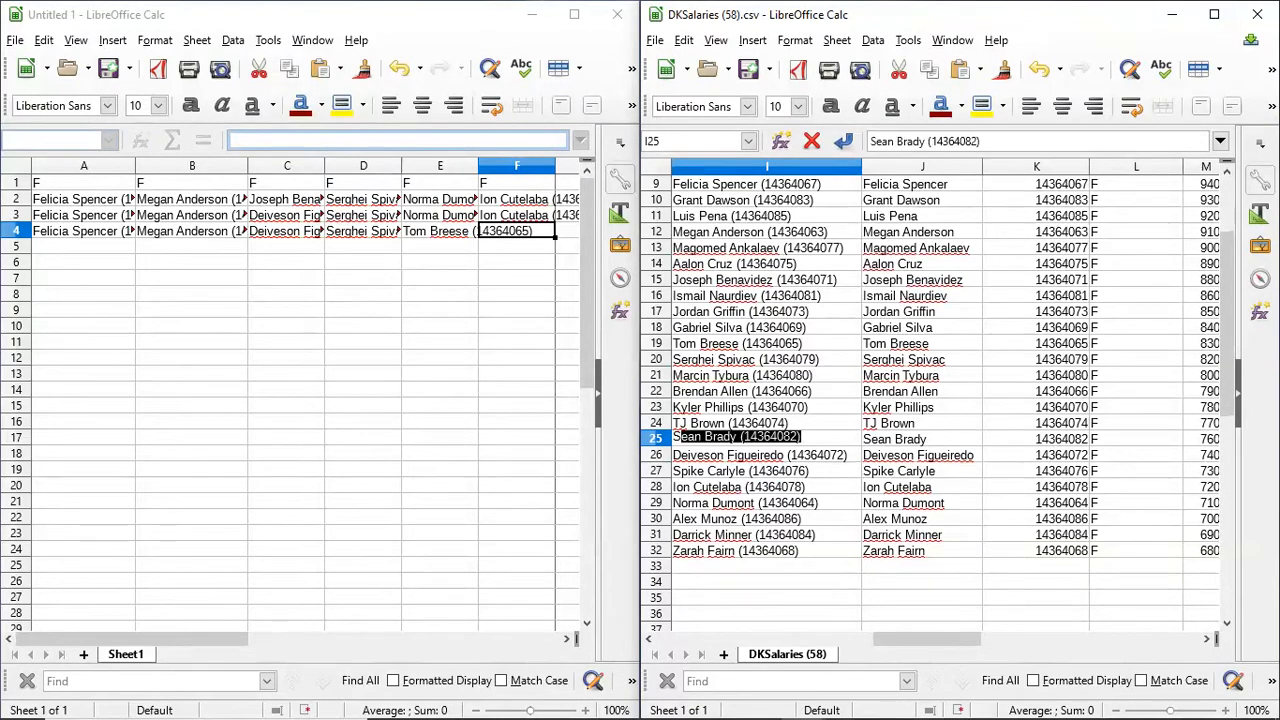
{"action": "left_click_drag", "start_coordinate": [812, 437], "coordinate": [673, 437]}
{"action": "key", "text": "ctrl+c"}
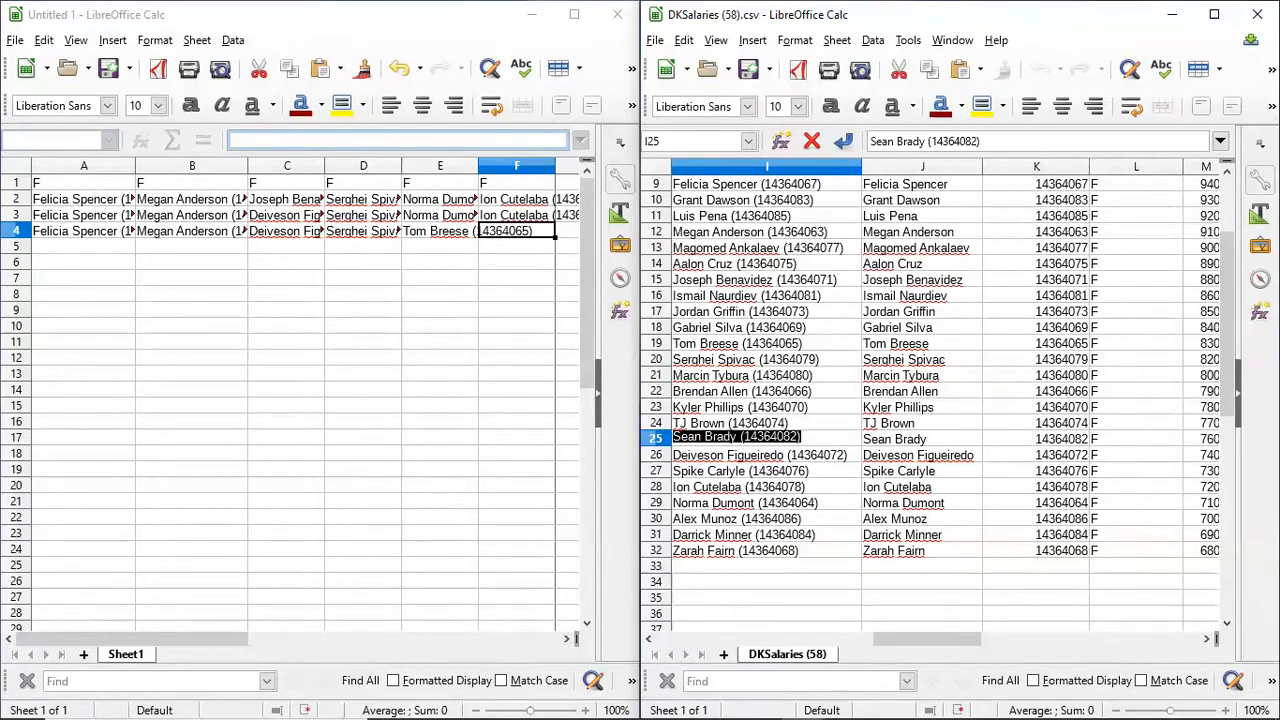
{"action": "left_click", "coordinate": [517, 231]}
{"action": "key", "text": "Escape"}
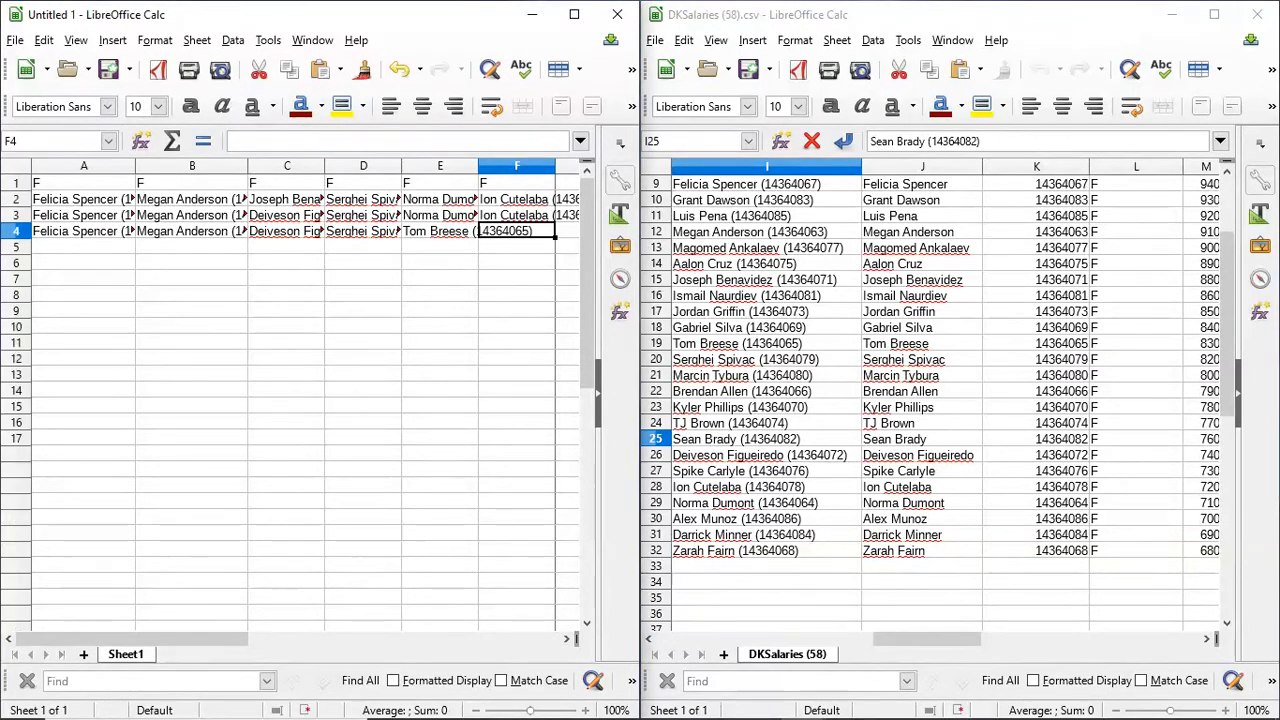
{"action": "double_click", "coordinate": [478, 231]}
{"action": "key", "text": "ctrl+v"}
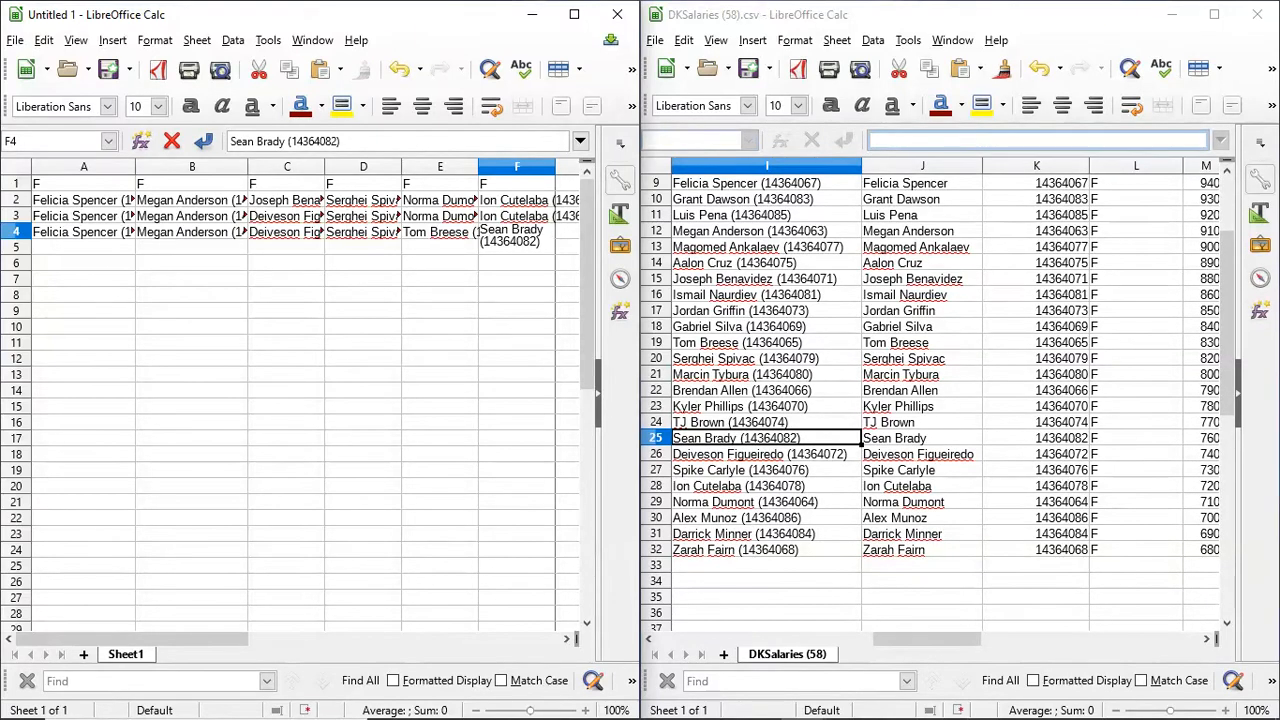
{"action": "left_click", "coordinate": [517, 263]}
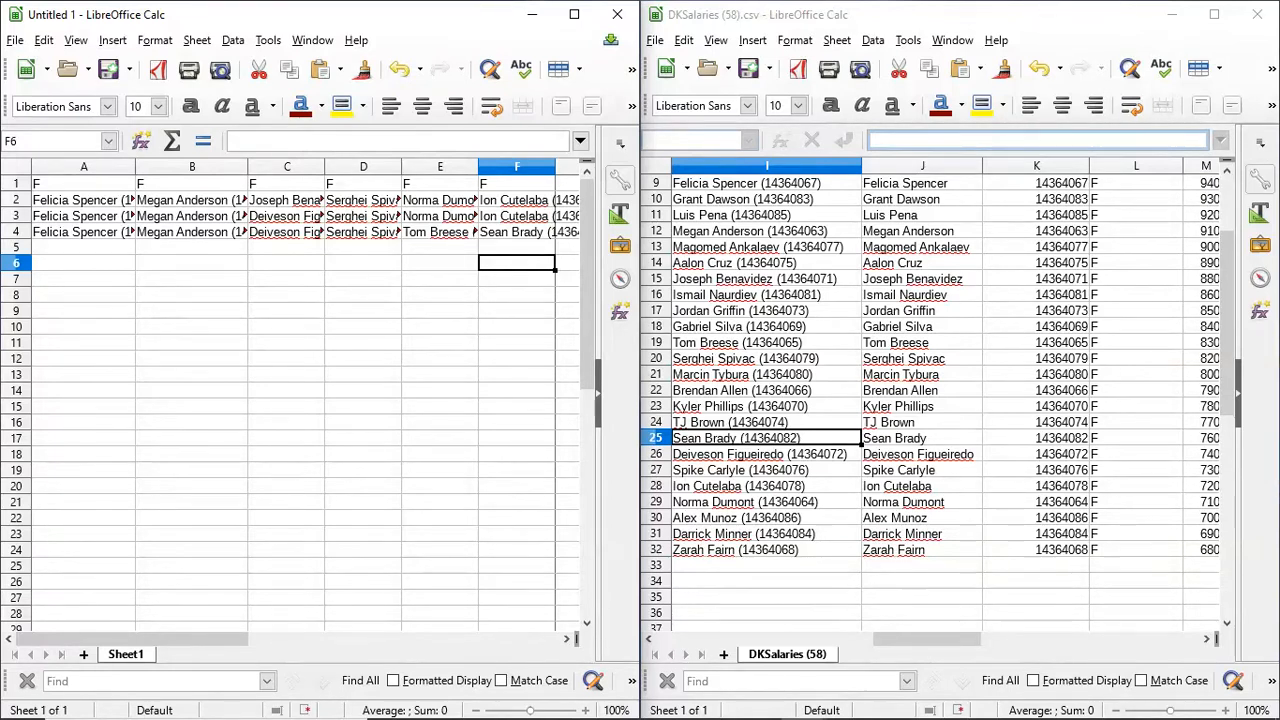
{"action": "left_click", "coordinate": [363, 232]}
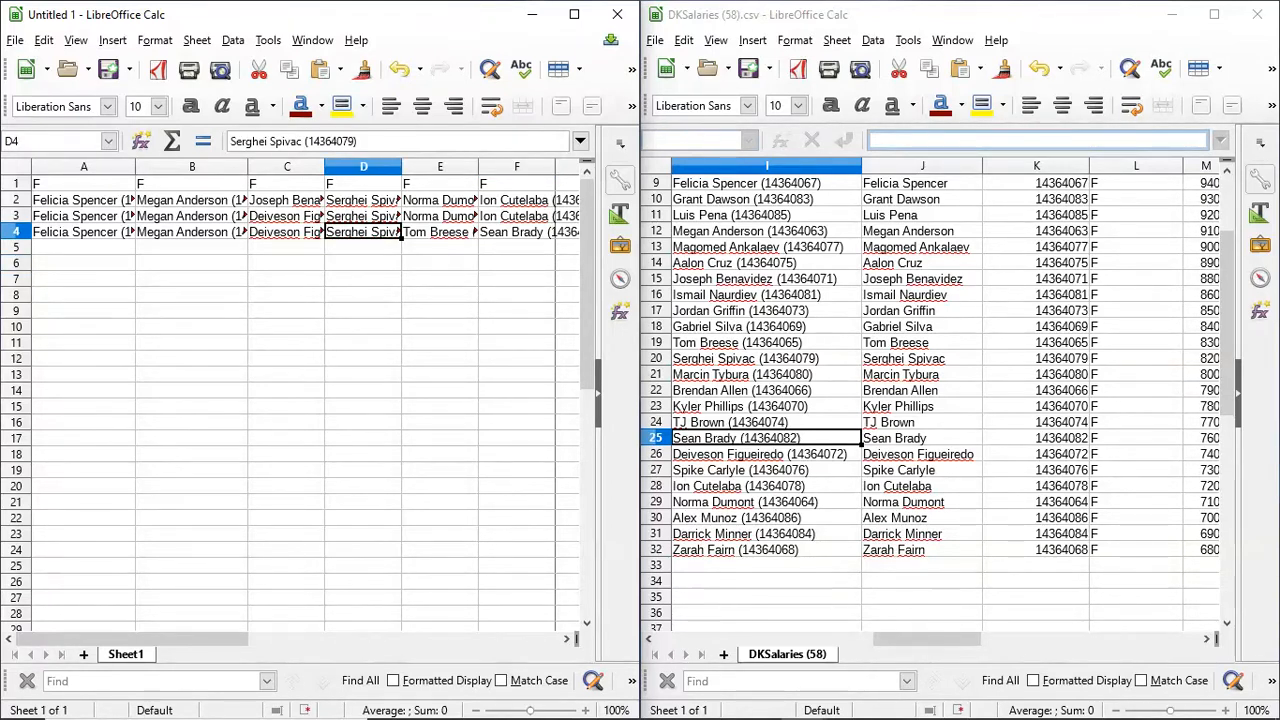
{"action": "double_click", "coordinate": [363, 247]}
{"action": "left_click", "coordinate": [766, 374]}
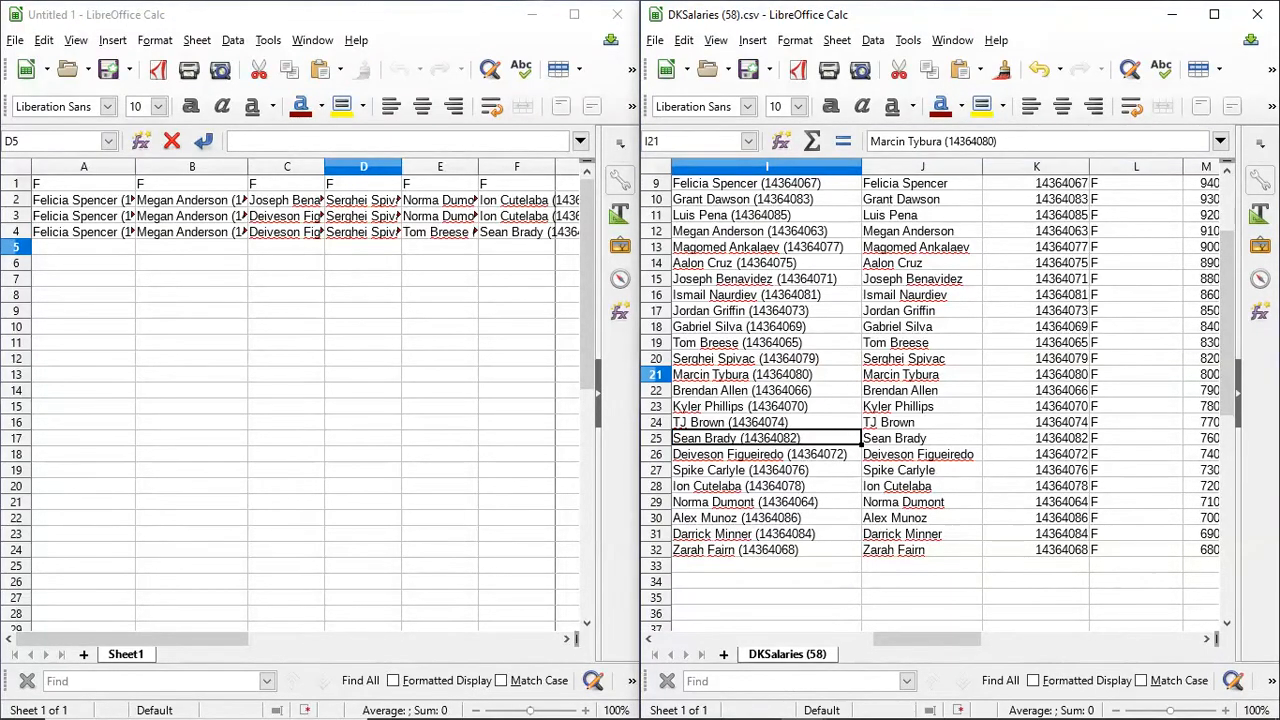
{"action": "left_click", "coordinate": [767, 375]}
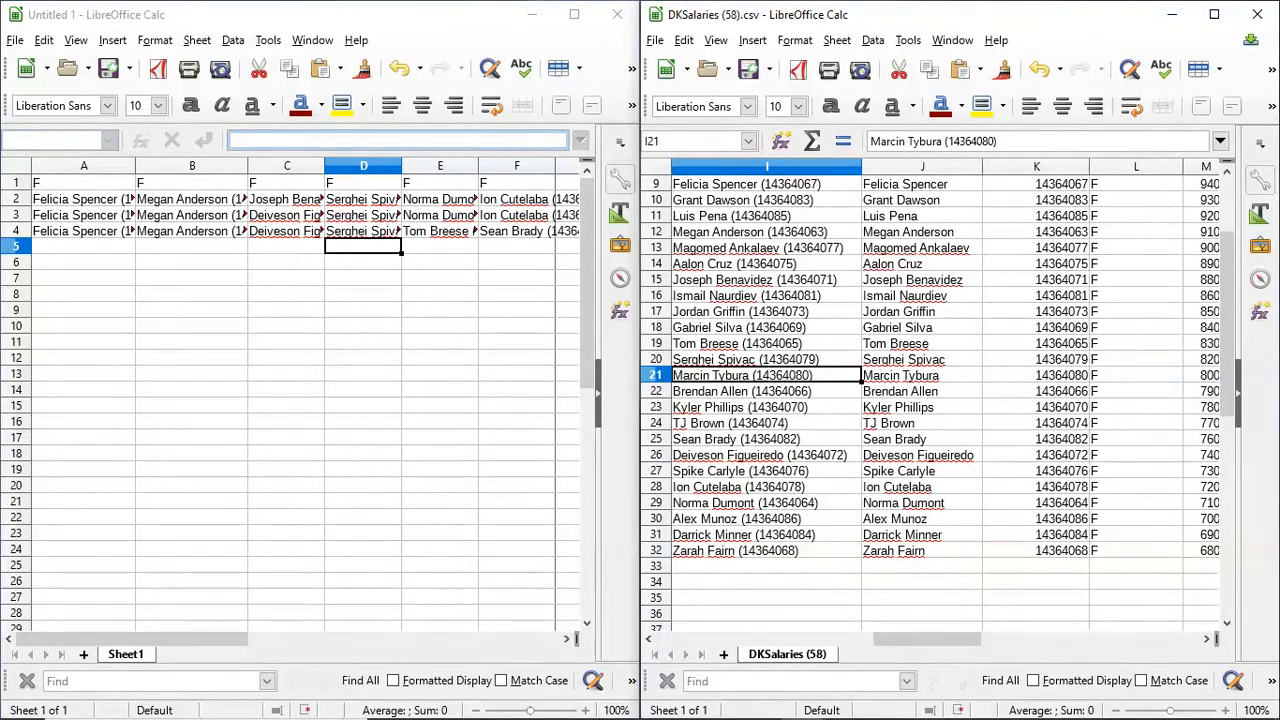
{"action": "key", "text": "alt+Tab"}
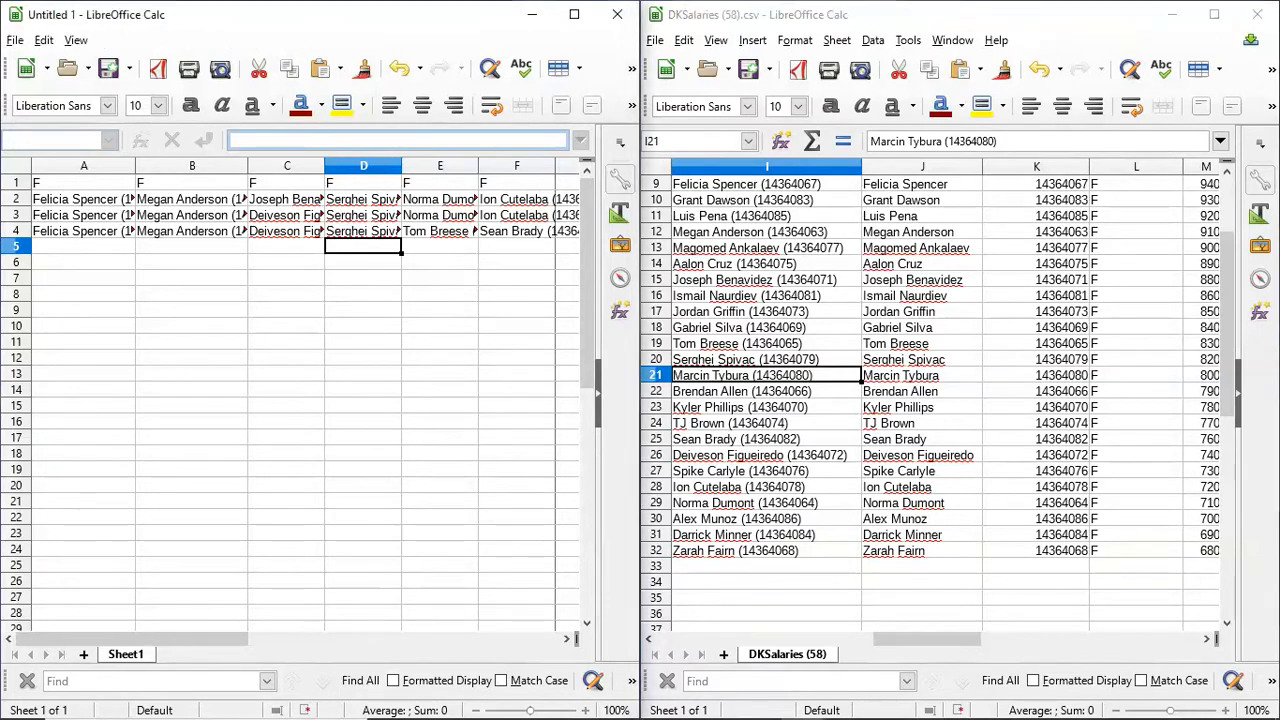
Start the fourth lineup by copying the Tom Breese entry from cell E4 into D5
{"action": "left_click", "coordinate": [440, 232]}
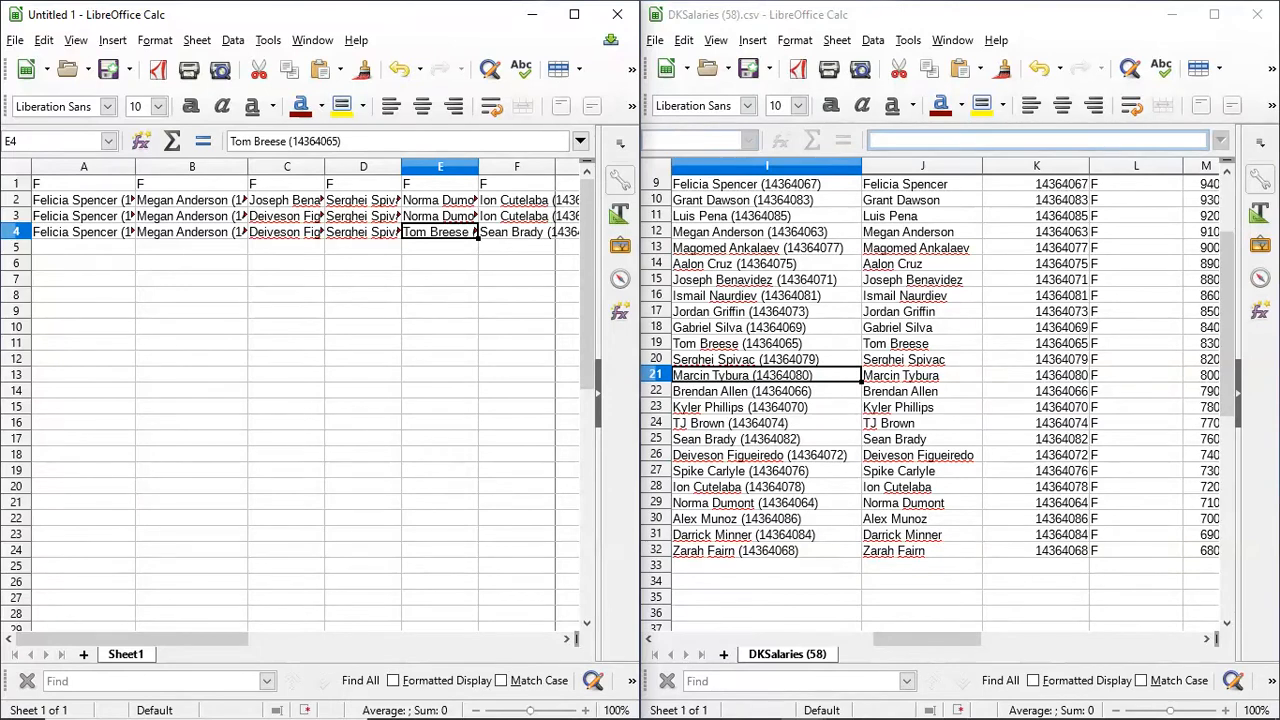
{"action": "triple_click", "coordinate": [340, 141]}
{"action": "key", "text": "ctrl+c"}
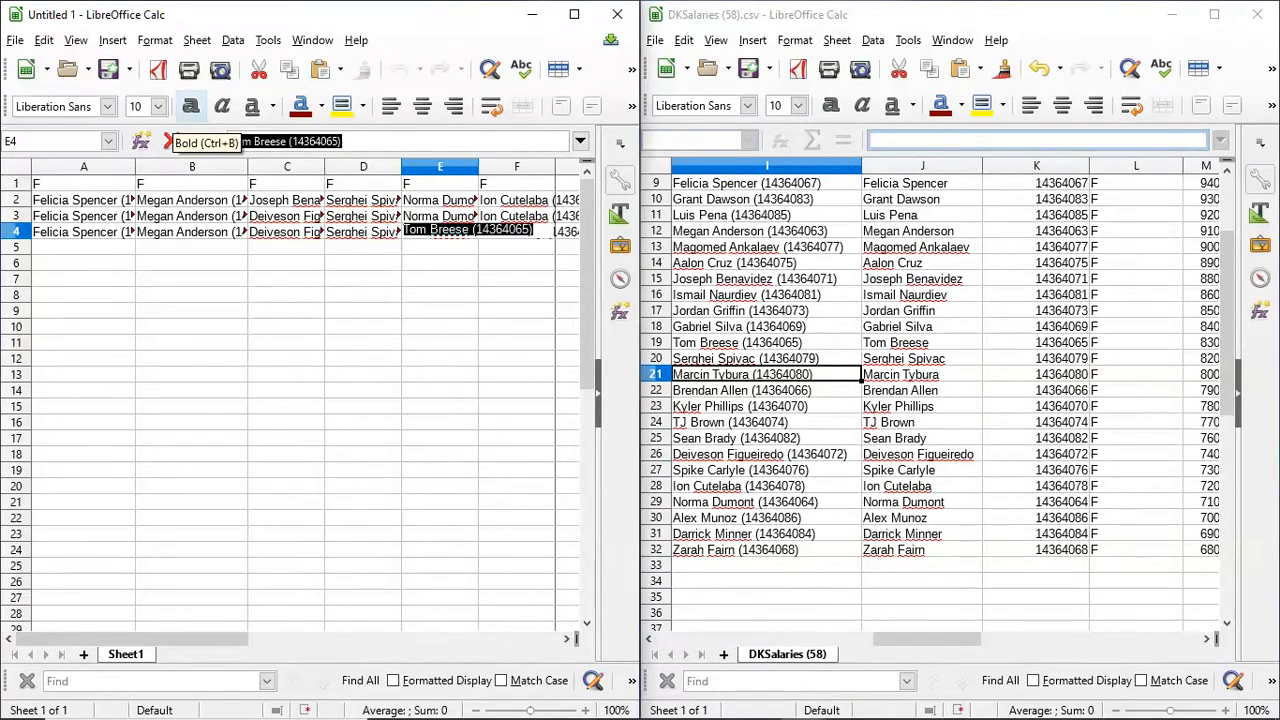
{"action": "left_click", "coordinate": [363, 247]}
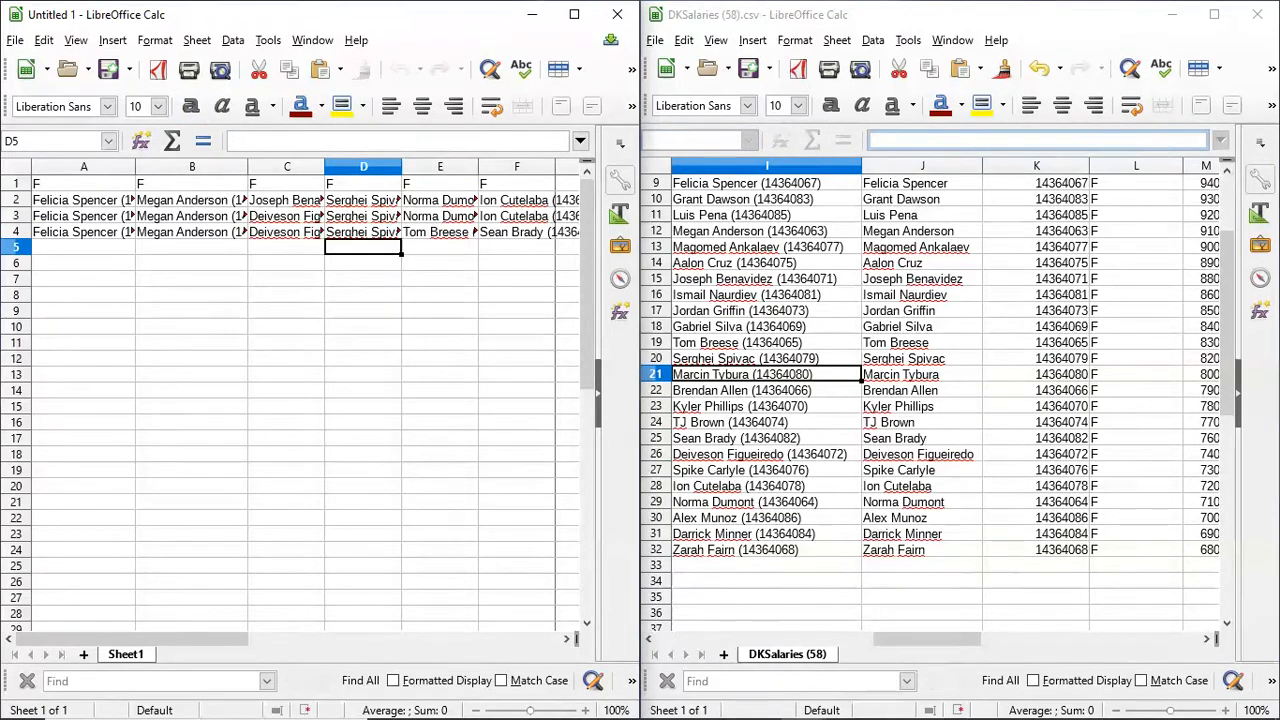
{"action": "double_click", "coordinate": [363, 247]}
{"action": "key", "text": "ctrl+v"}
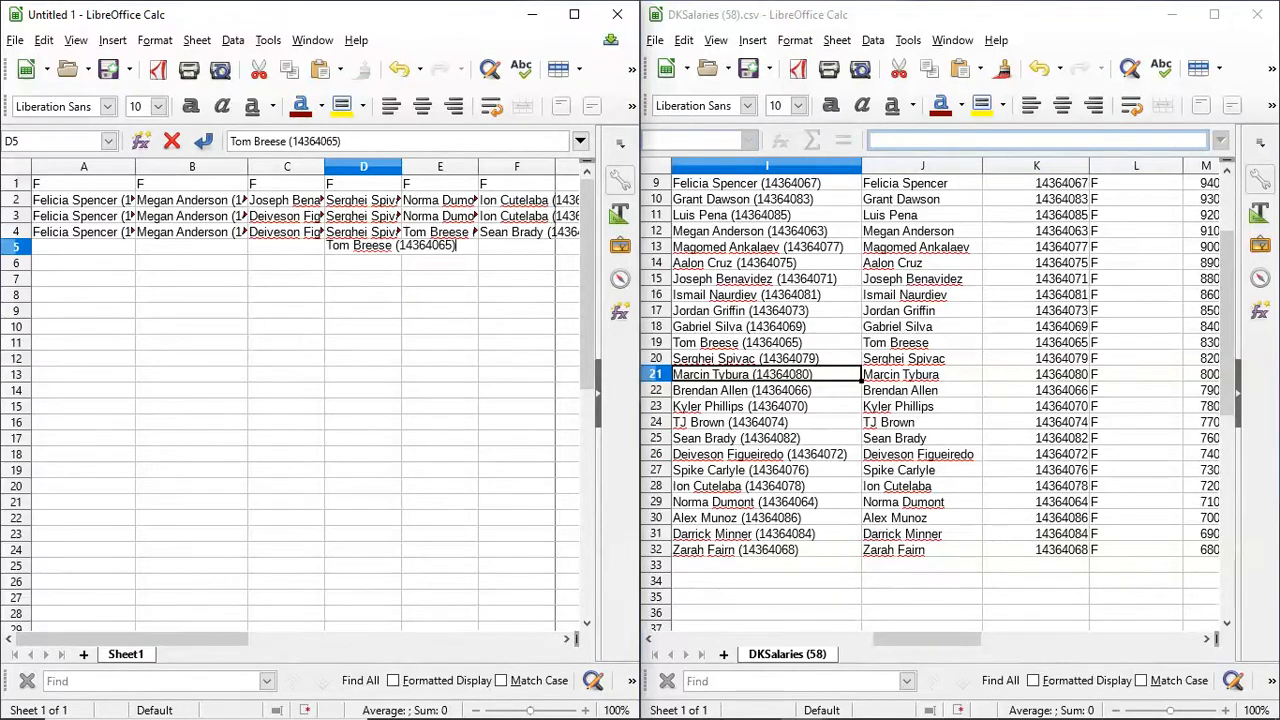
Commit the Tom Breese entry in cell D5 of the fourth lineup
{"action": "left_click", "coordinate": [363, 279]}
{"action": "left_click", "coordinate": [363, 263]}
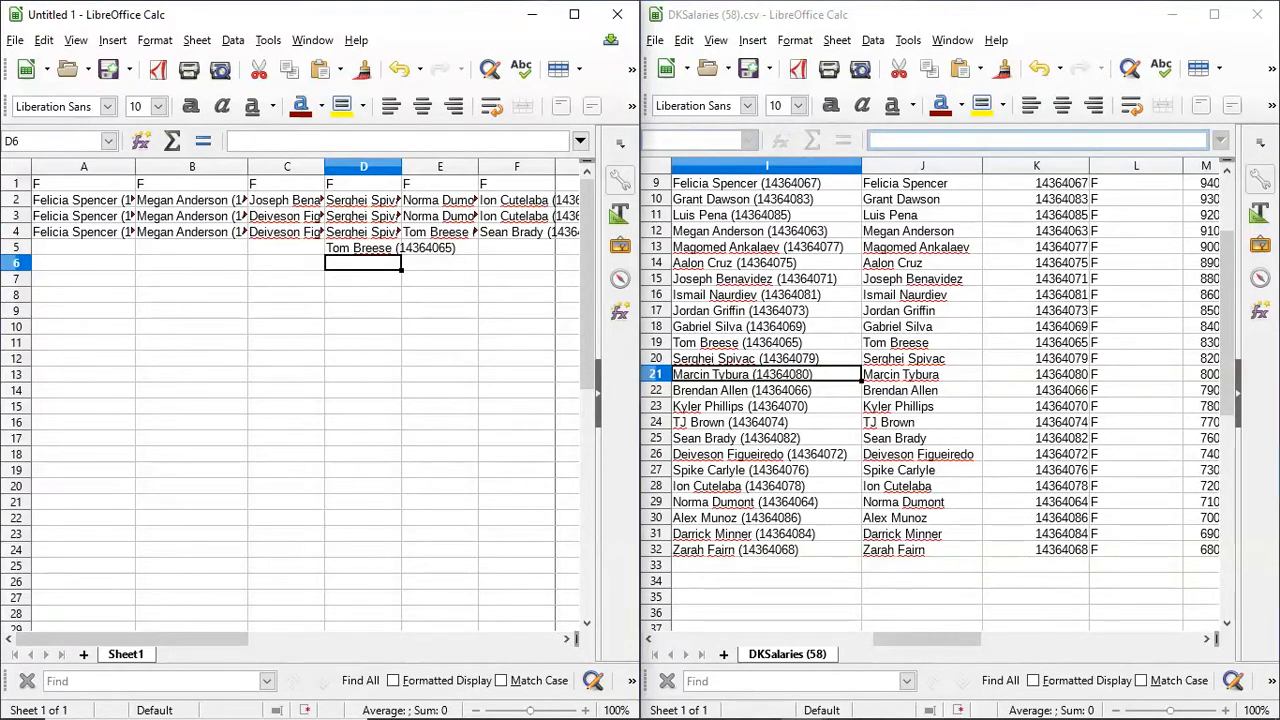
{"action": "left_click", "coordinate": [440, 248]}
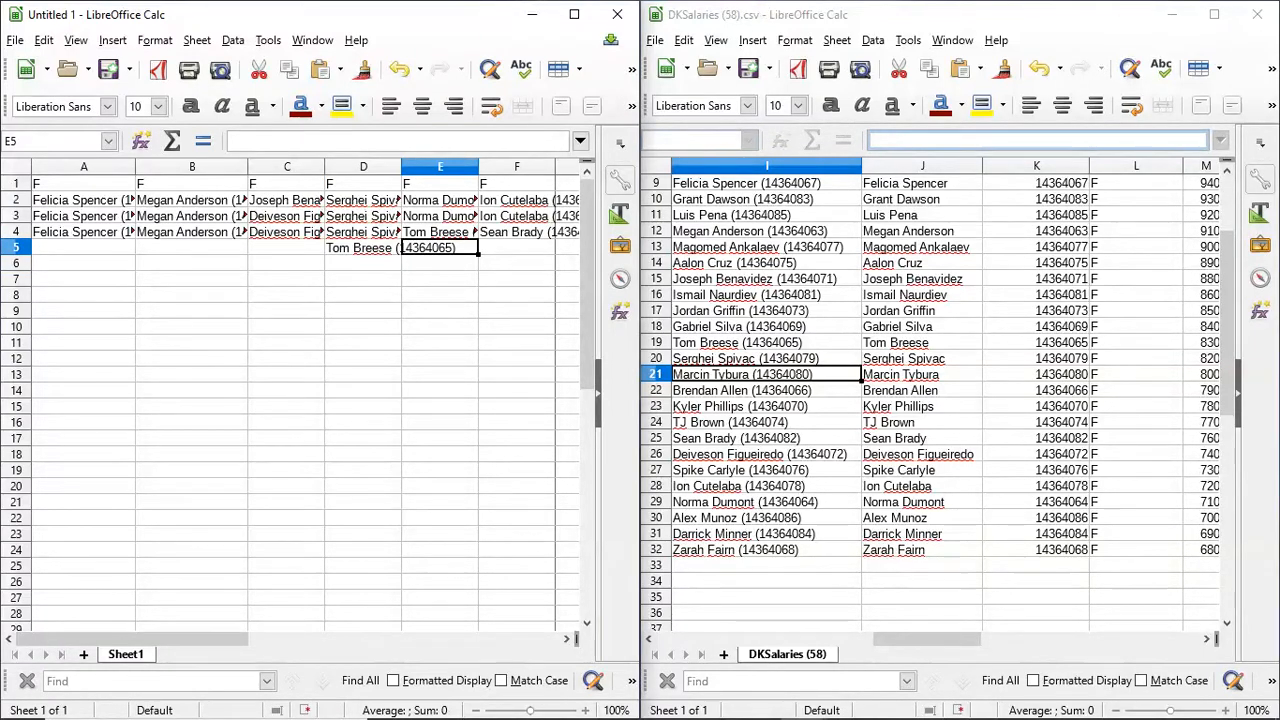
{"action": "double_click", "coordinate": [84, 248]}
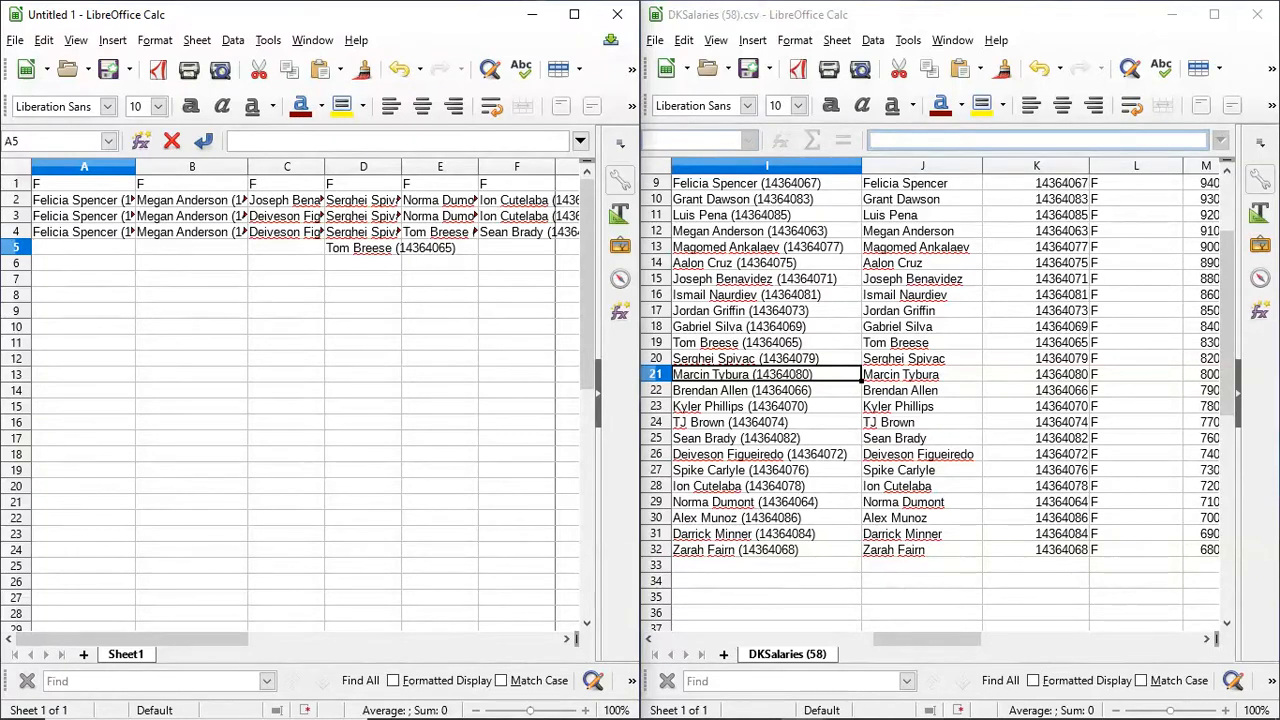
{"action": "type", "text": "Fe"}
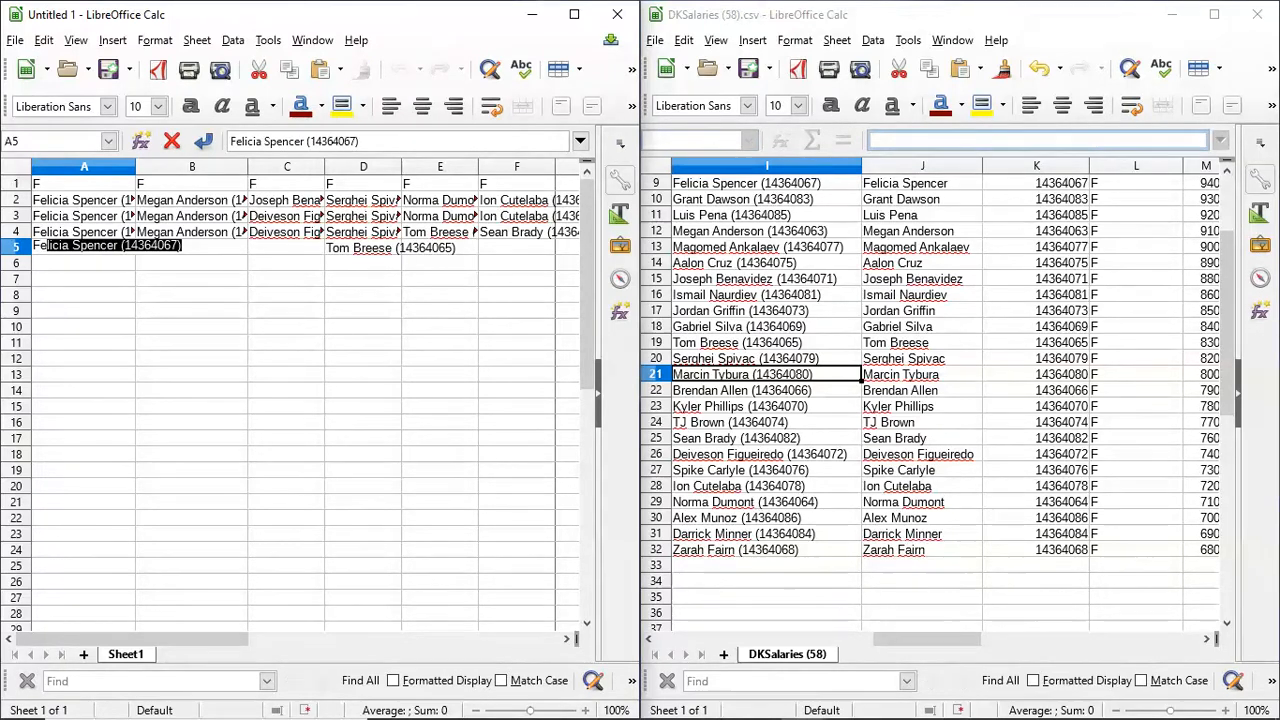
{"action": "key", "text": "End"}
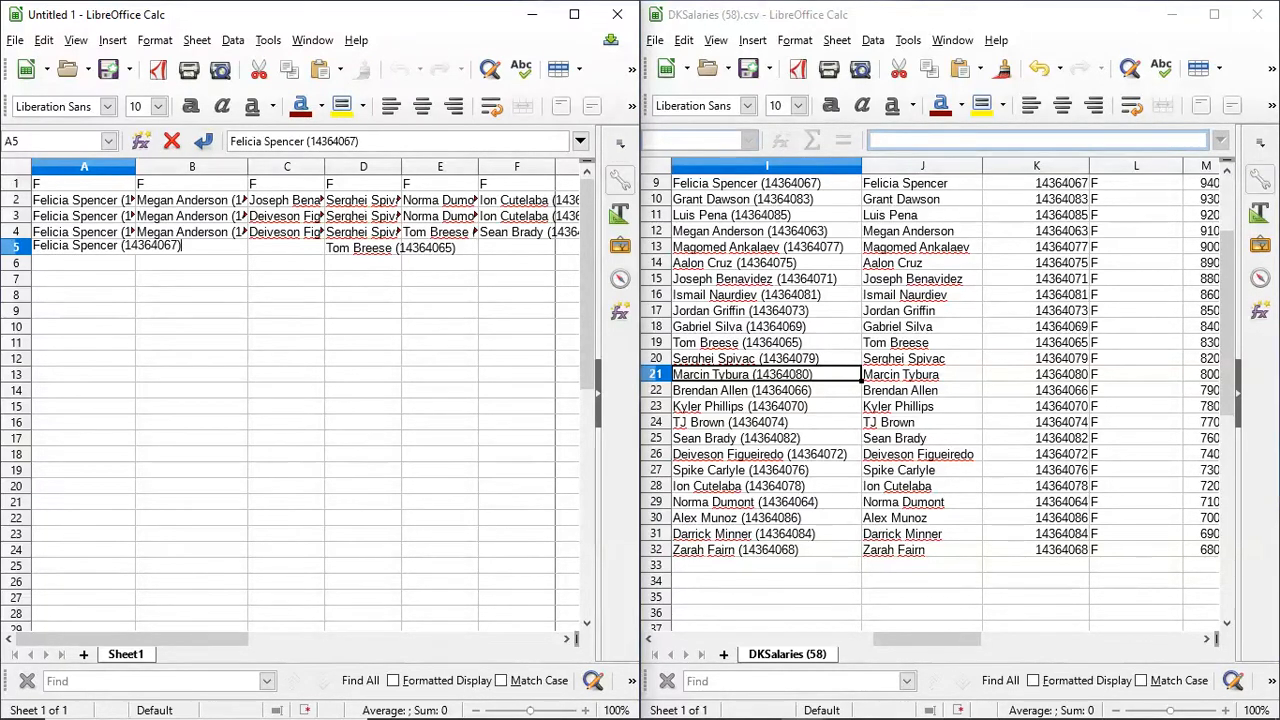
{"action": "key", "text": "shift+Home"}
{"action": "key", "text": "BackSpace"}
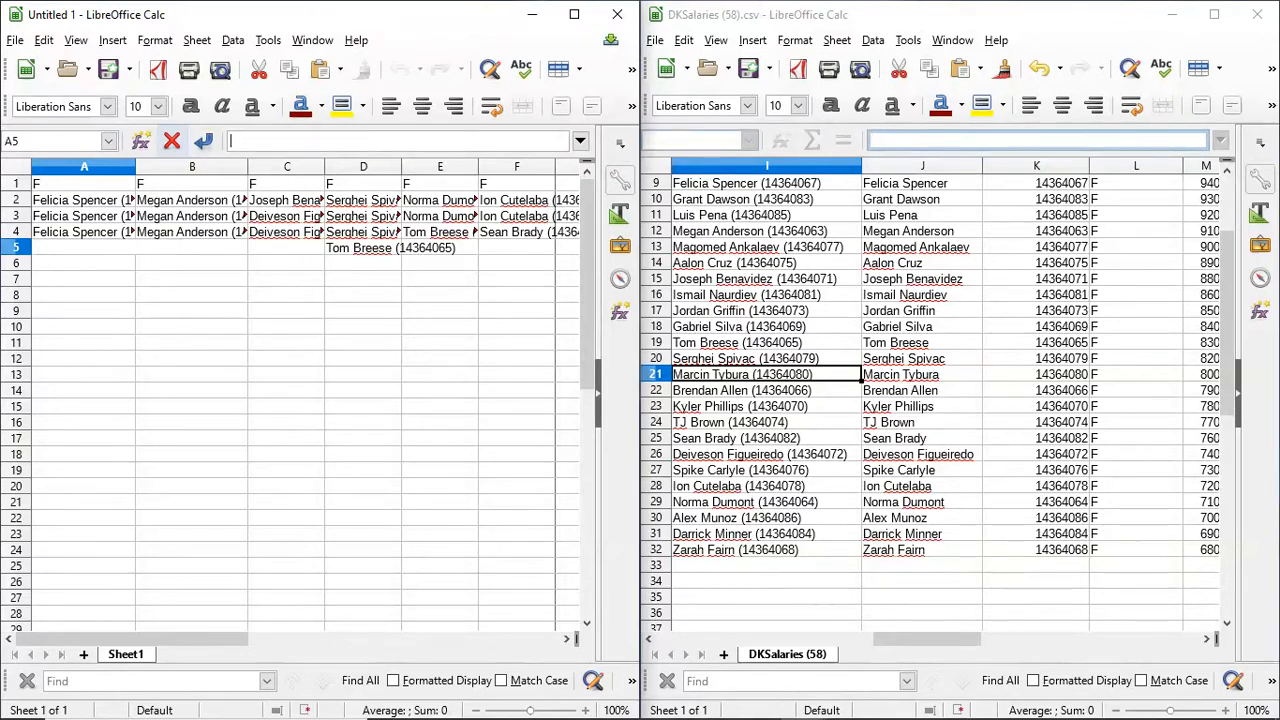
{"action": "key", "text": "Up"}
{"action": "key", "text": "Down"}
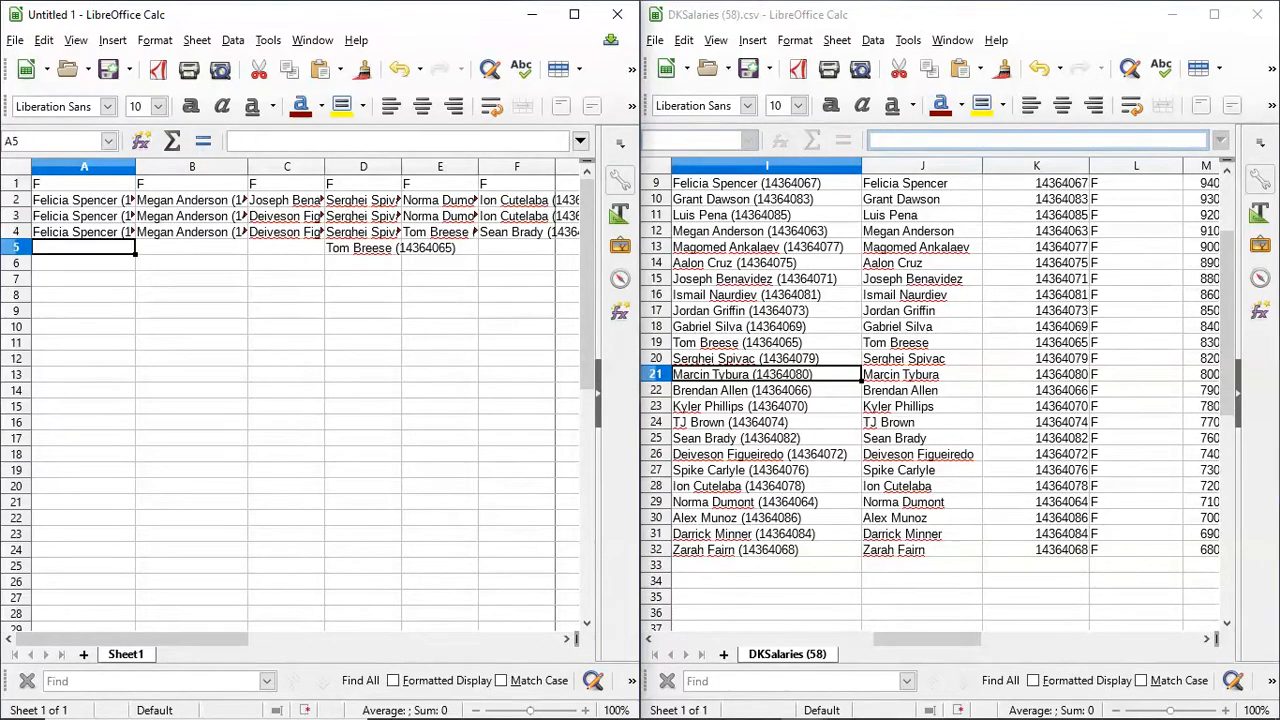
Fill cell A5 of the fourth lineup with the Felicia Spencer Name + ID entry
{"action": "type", "text": "Felicia Spencer (14364067"}
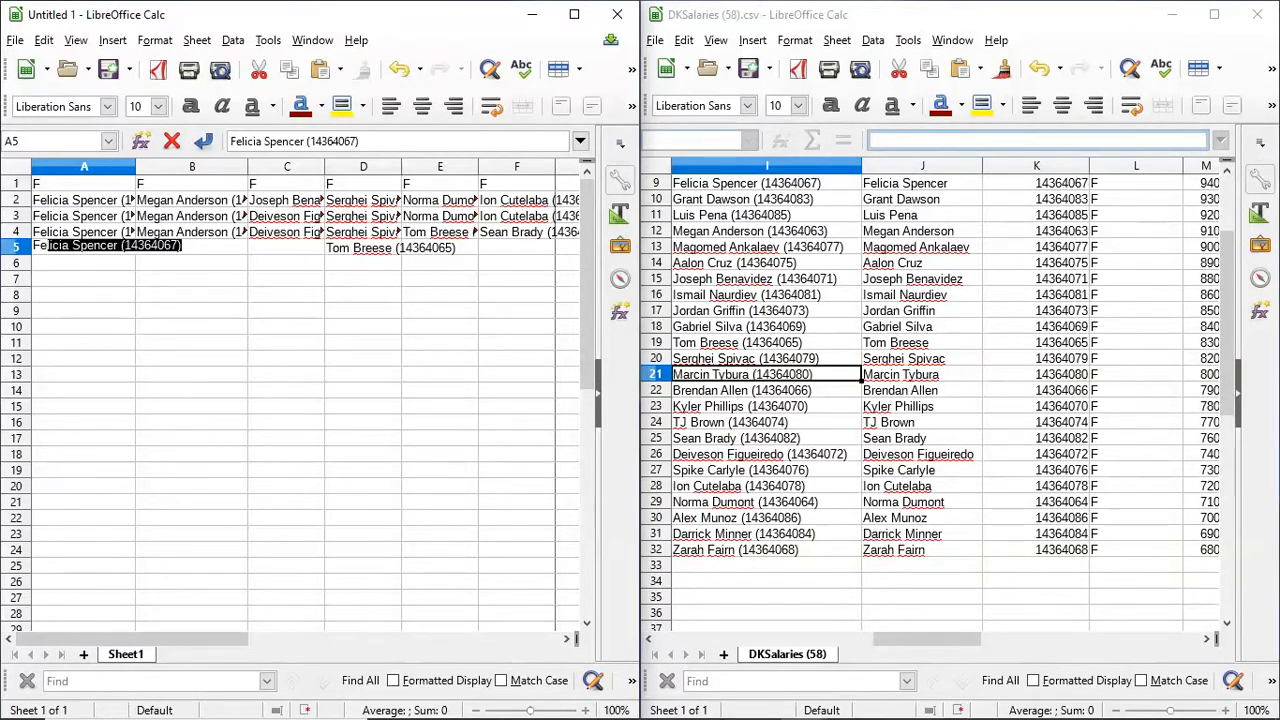
{"action": "key", "text": "End"}
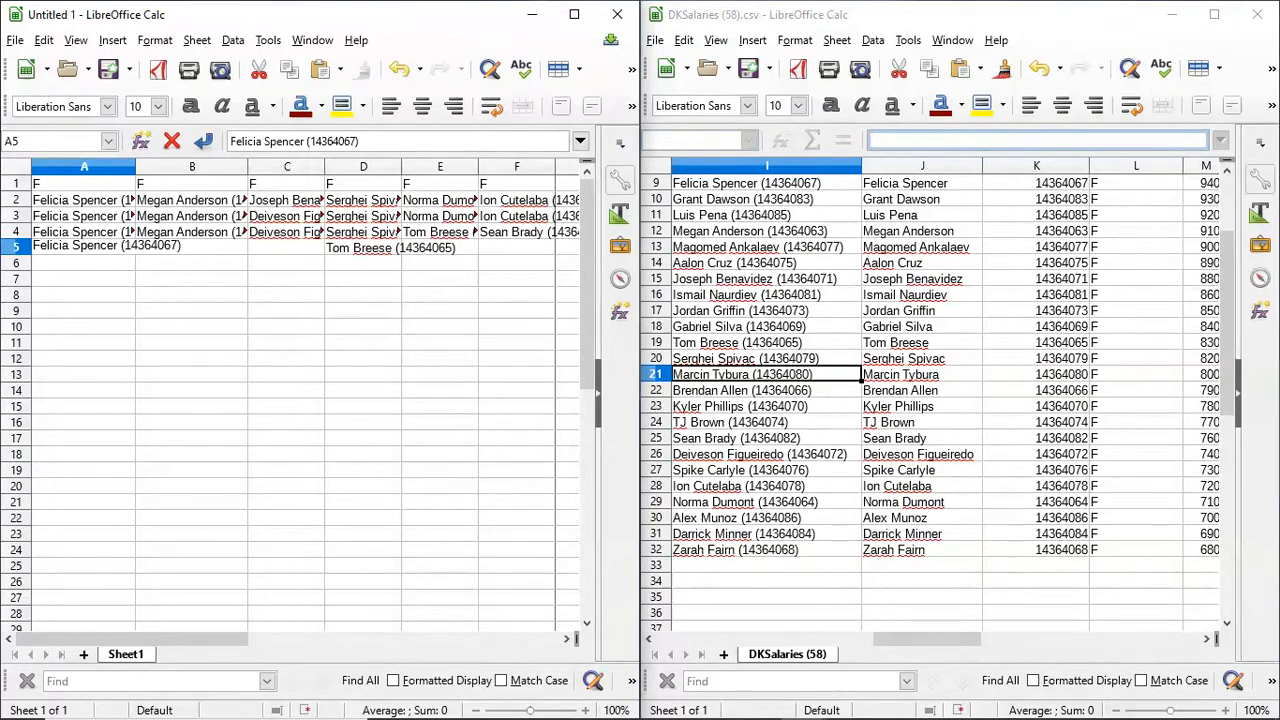
{"action": "type", "text": "M"}
{"action": "key", "text": "BackSpace"}
{"action": "key", "text": "Tab"}
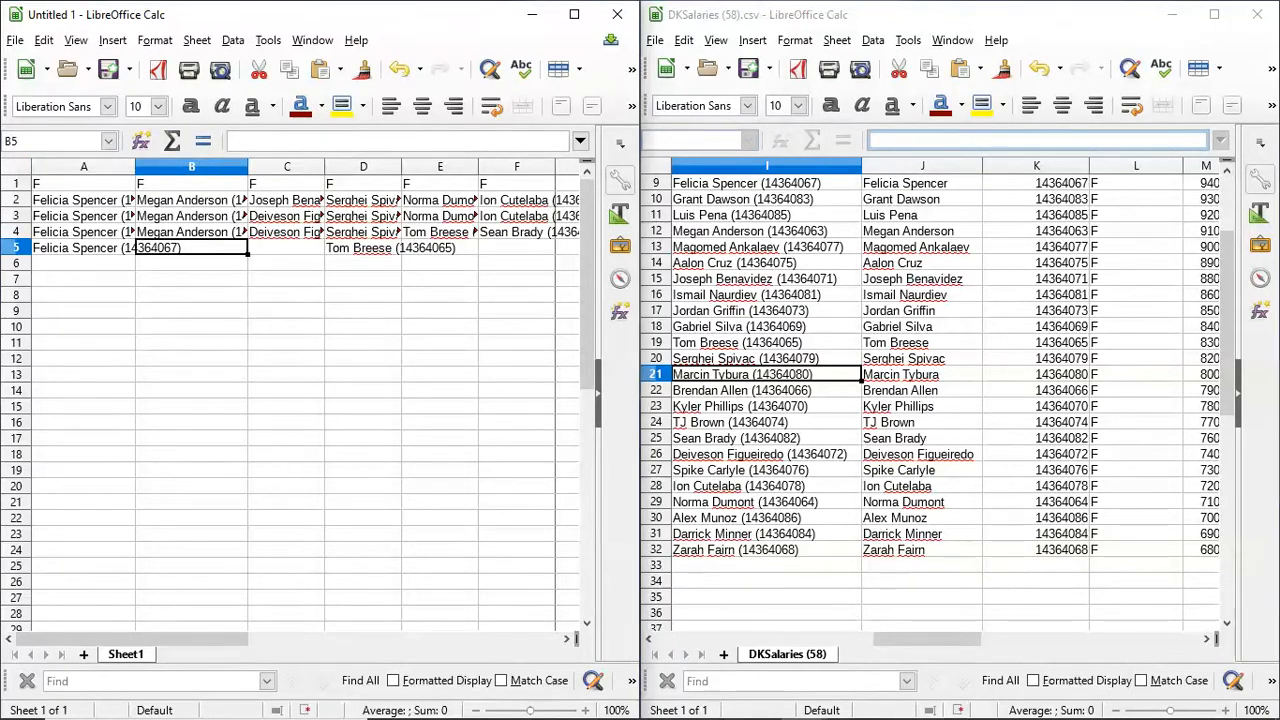
Fill cell B5 with the Megan Anderson Name + ID entry and C5 with the Deiveson Figueiredo one
{"action": "type", "text": "M"}
{"action": "key", "text": "End"}
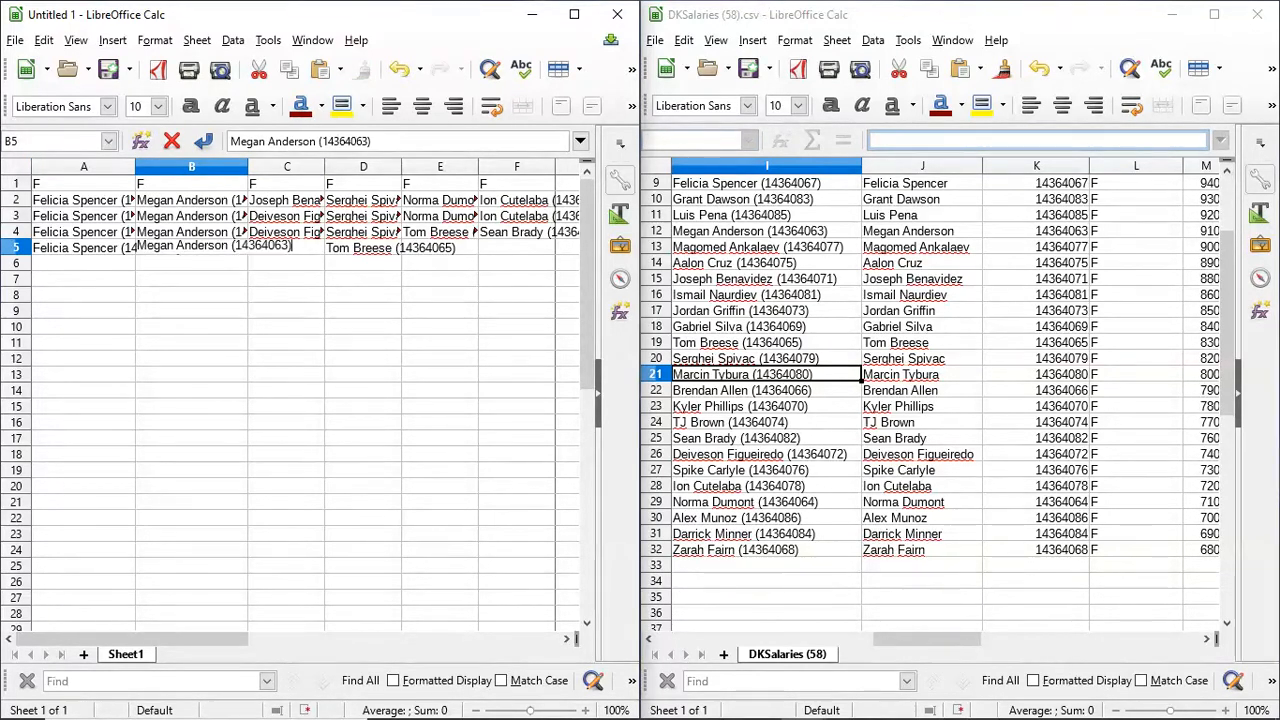
{"action": "key", "text": "Tab"}
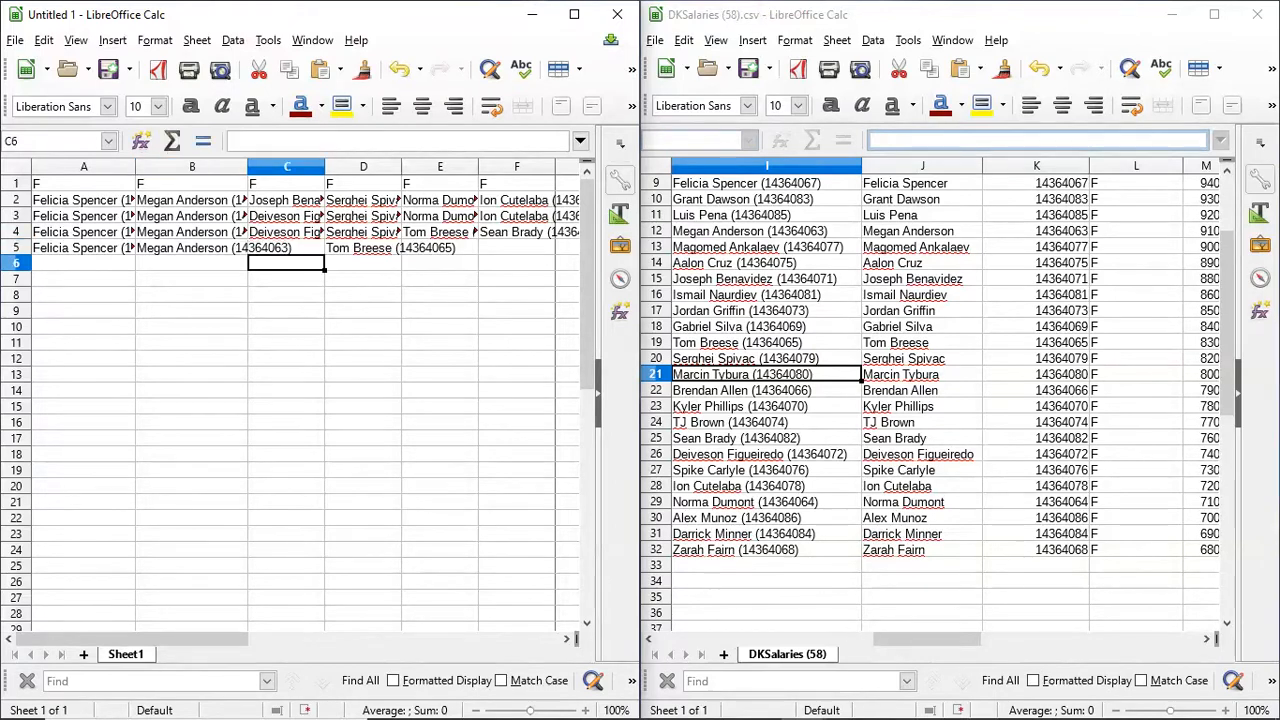
{"action": "type", "text": "D"}
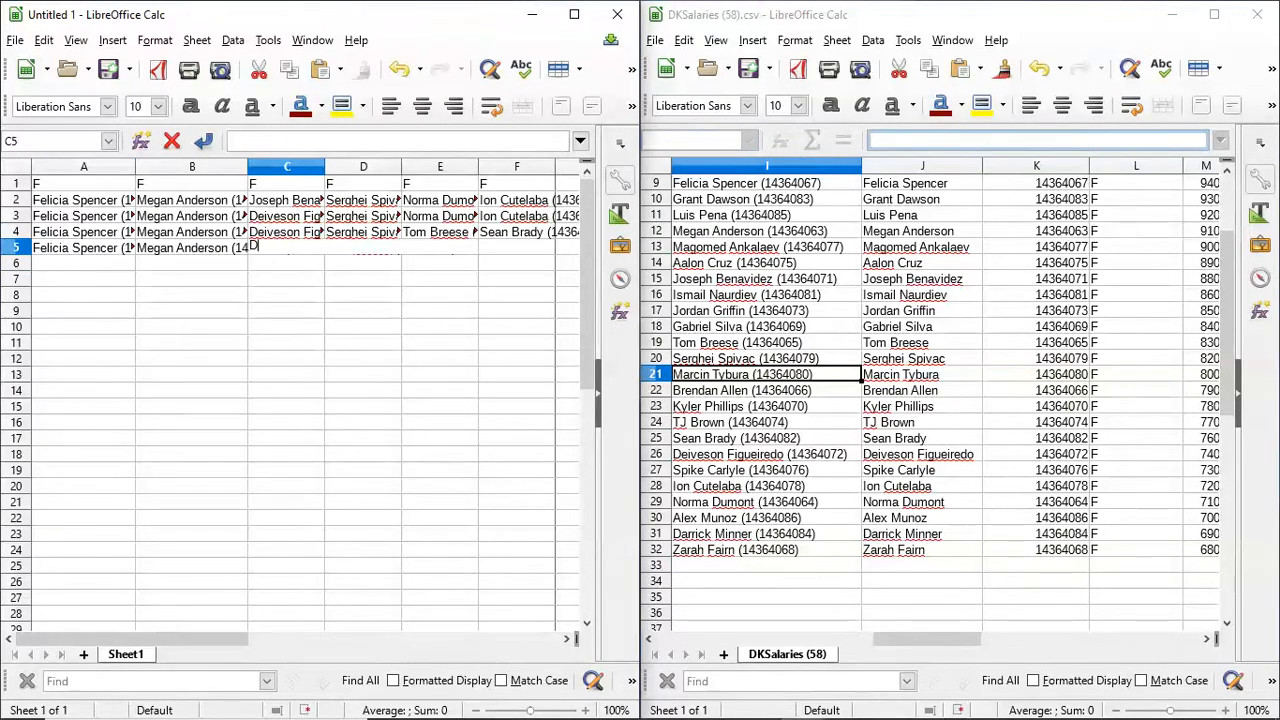
{"action": "type", "text": "evei"}
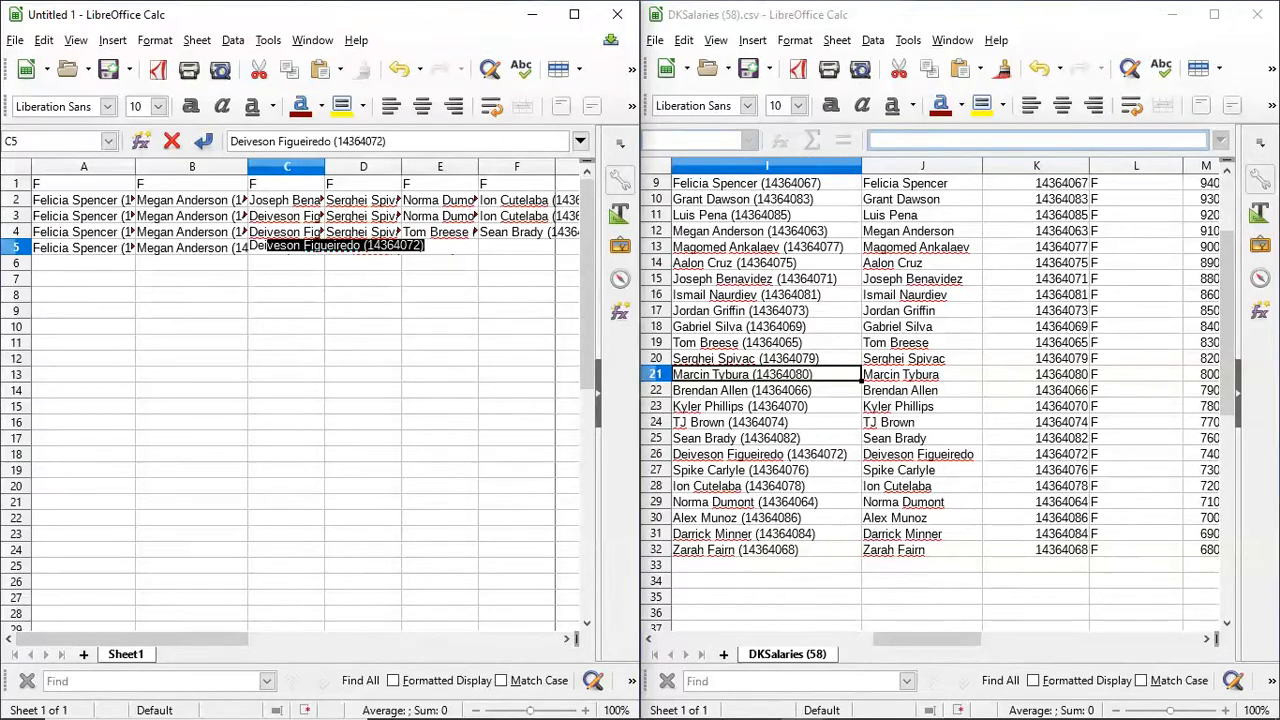
{"action": "left_click", "coordinate": [363, 342]}
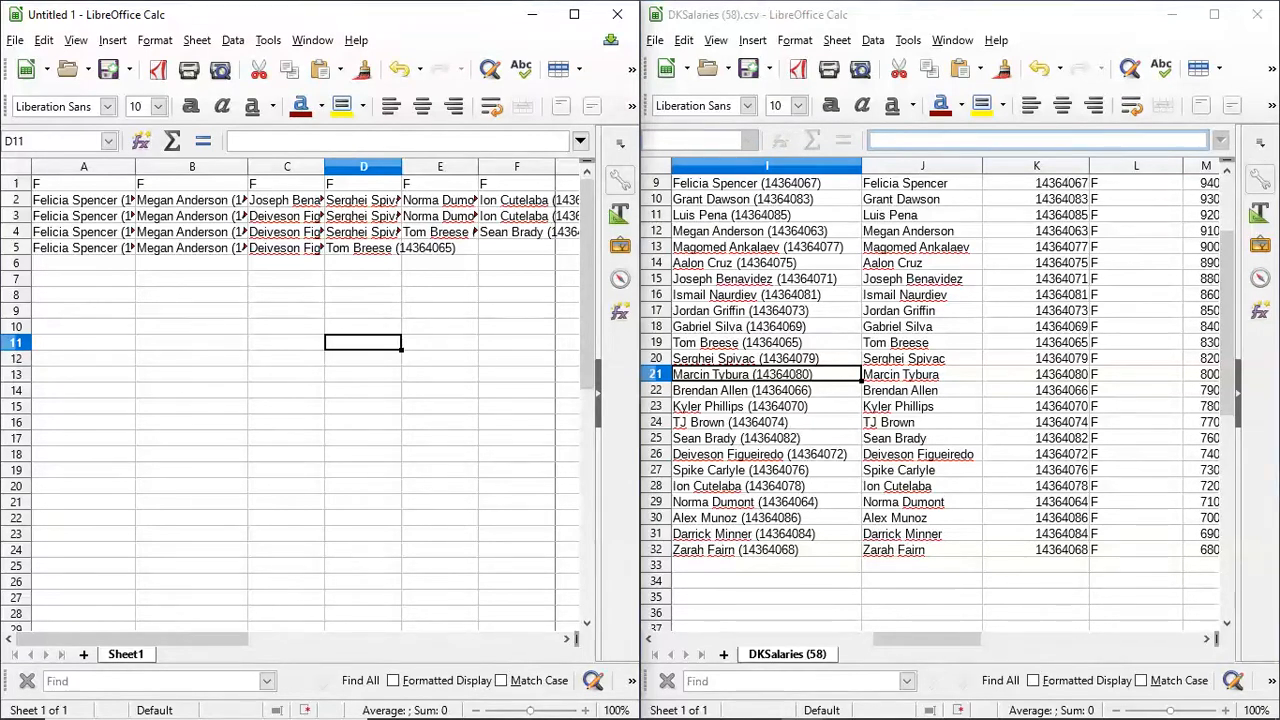
Fill cell E5 of the fourth lineup with the Norma Dumont Name + ID entry
{"action": "double_click", "coordinate": [440, 248]}
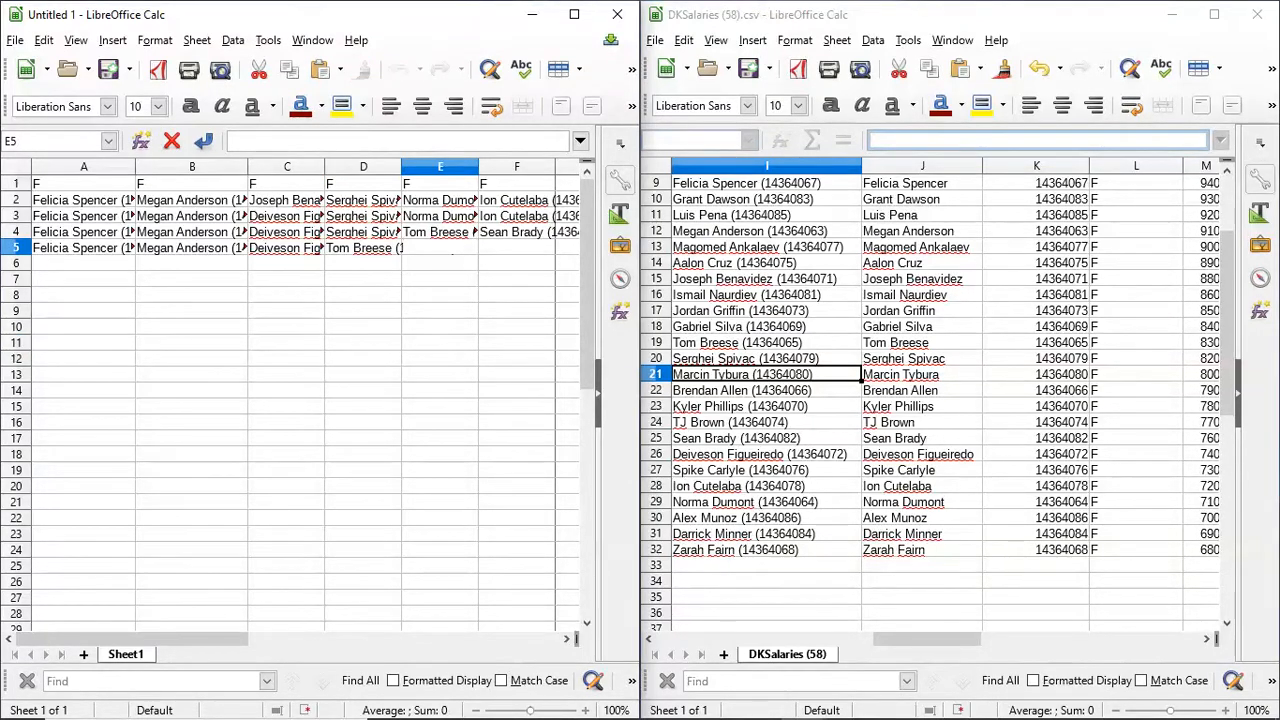
{"action": "left_click", "coordinate": [84, 200]}
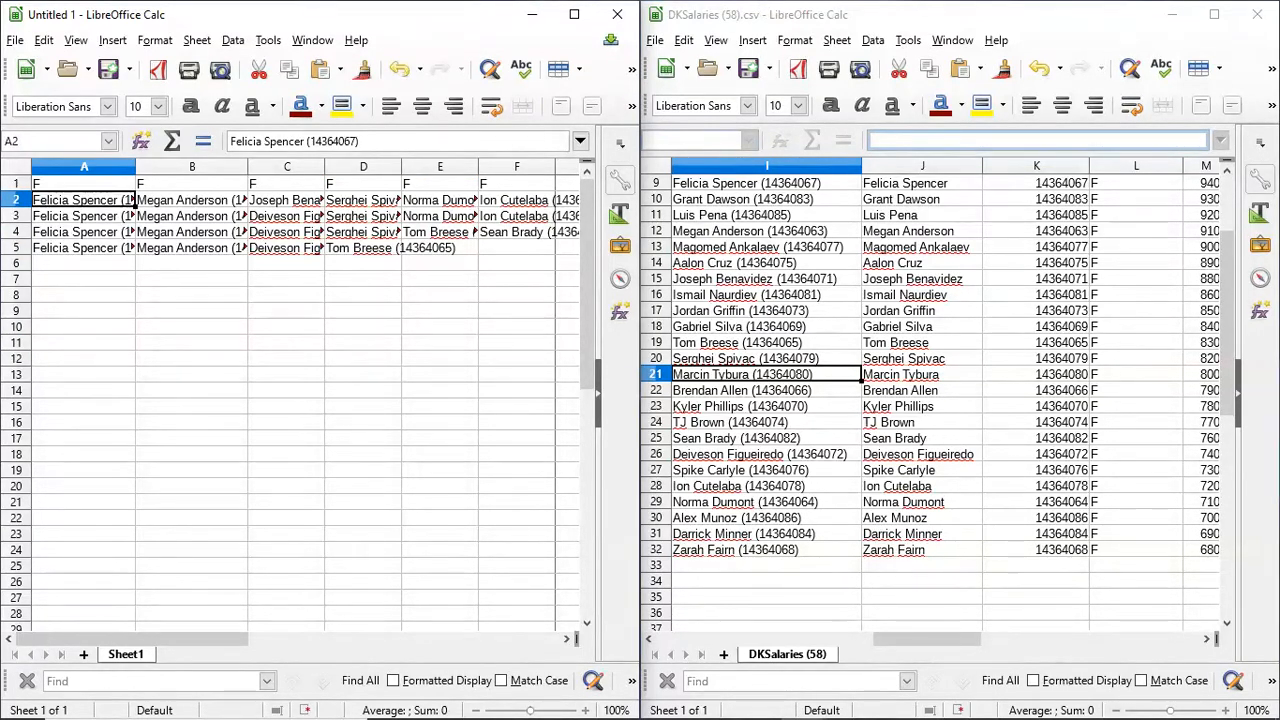
{"action": "left_click", "coordinate": [440, 248]}
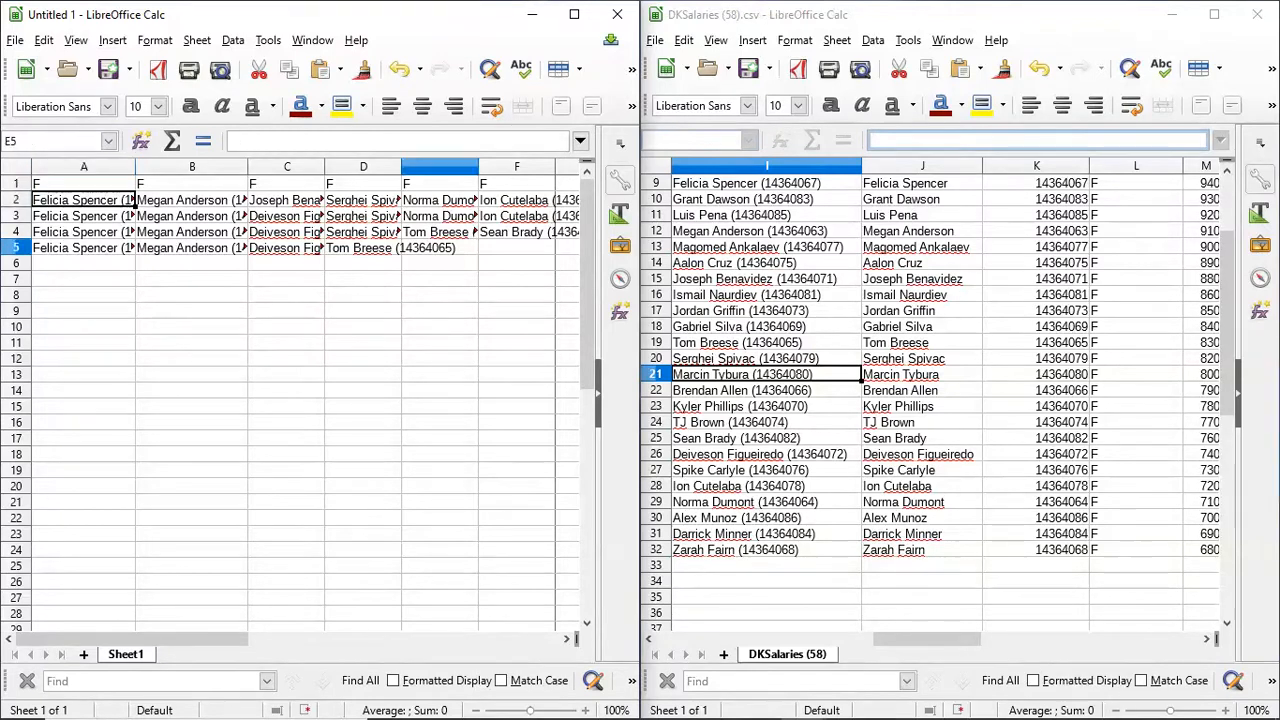
{"action": "double_click", "coordinate": [440, 248]}
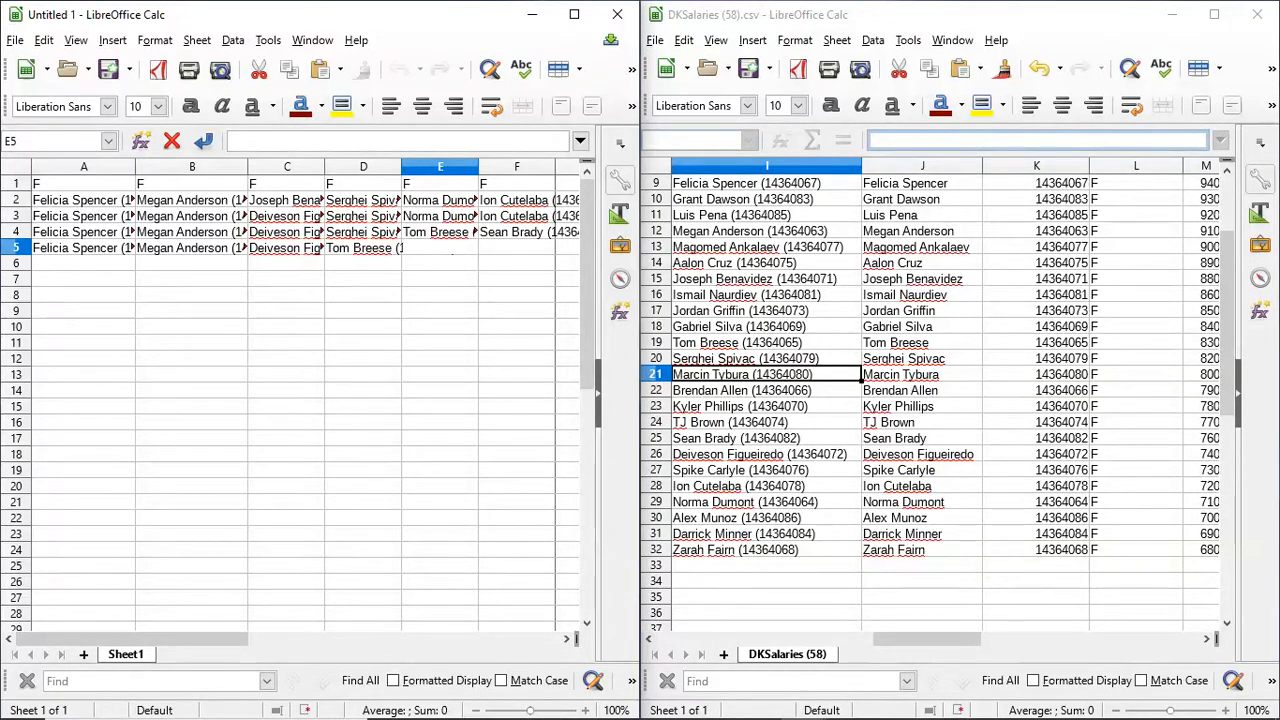
{"action": "type", "text": "No"}
{"action": "key", "text": "Return"}
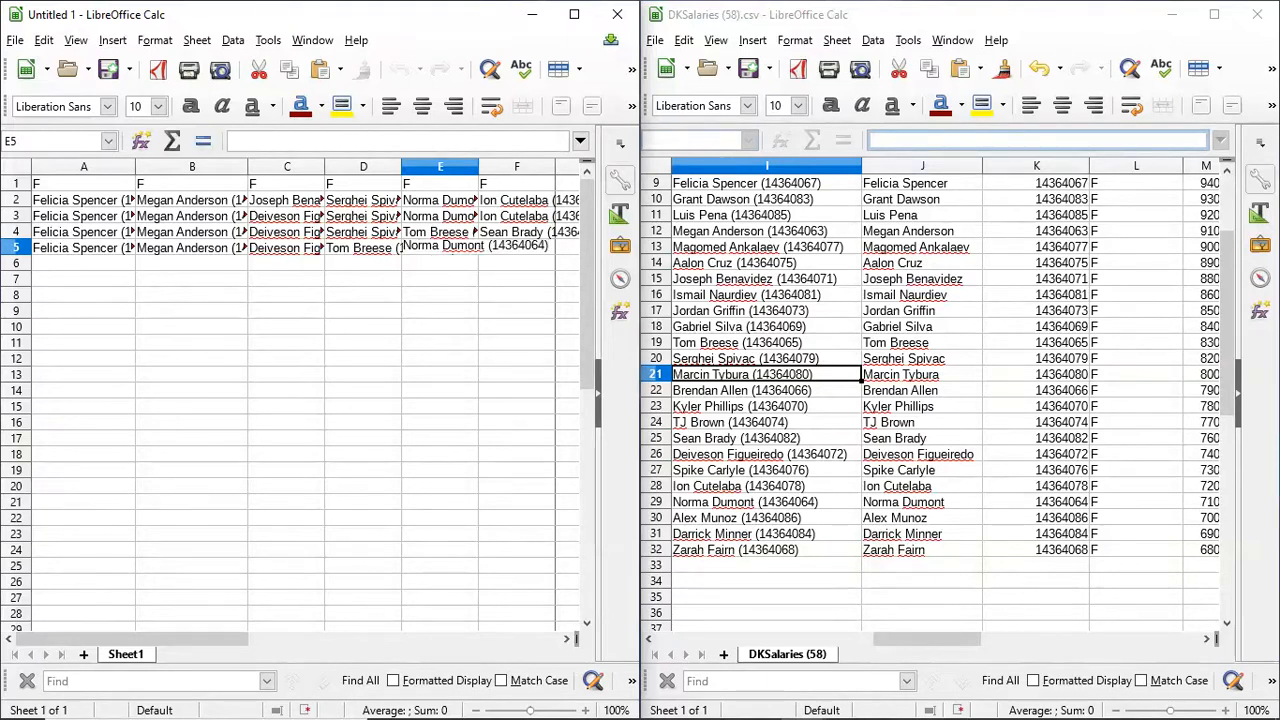
{"action": "key", "text": "Return"}
Complete the fourth lineup by entering the Ion Cutelaba Name + ID entry in cell F5
{"action": "left_click", "coordinate": [517, 248]}
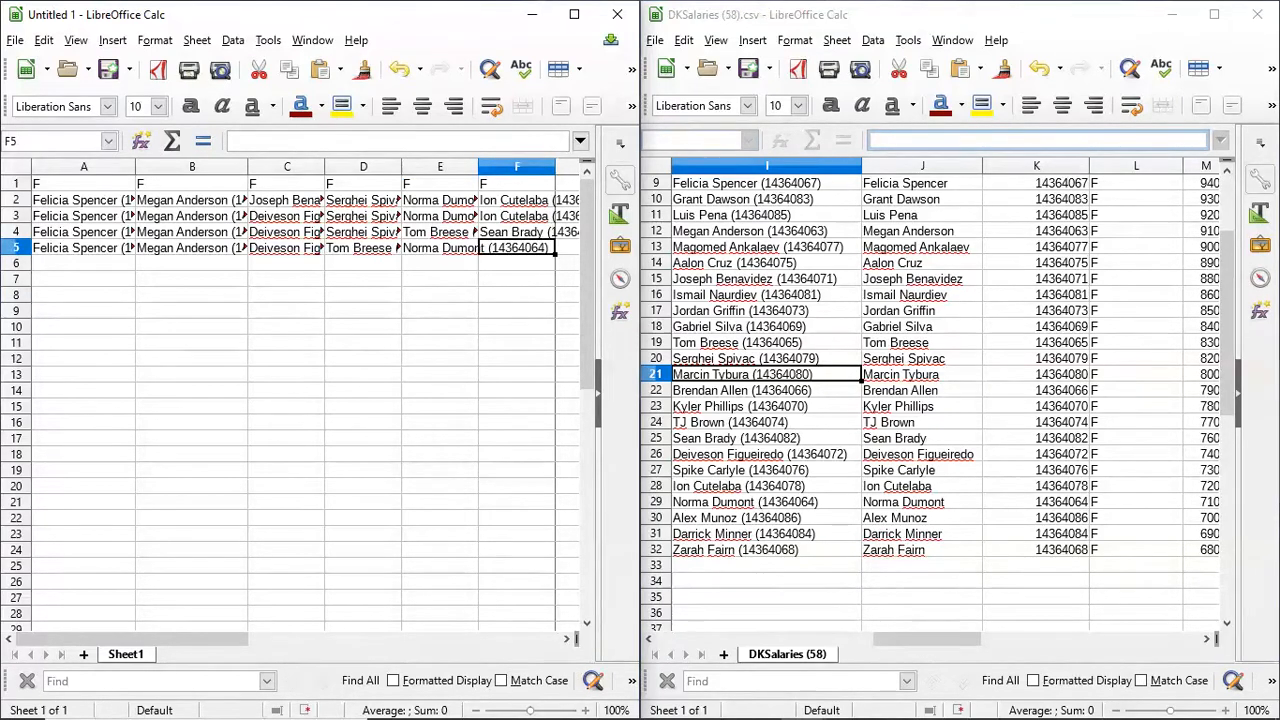
{"action": "type", "text": "Io"}
{"action": "left_click", "coordinate": [192, 295]}
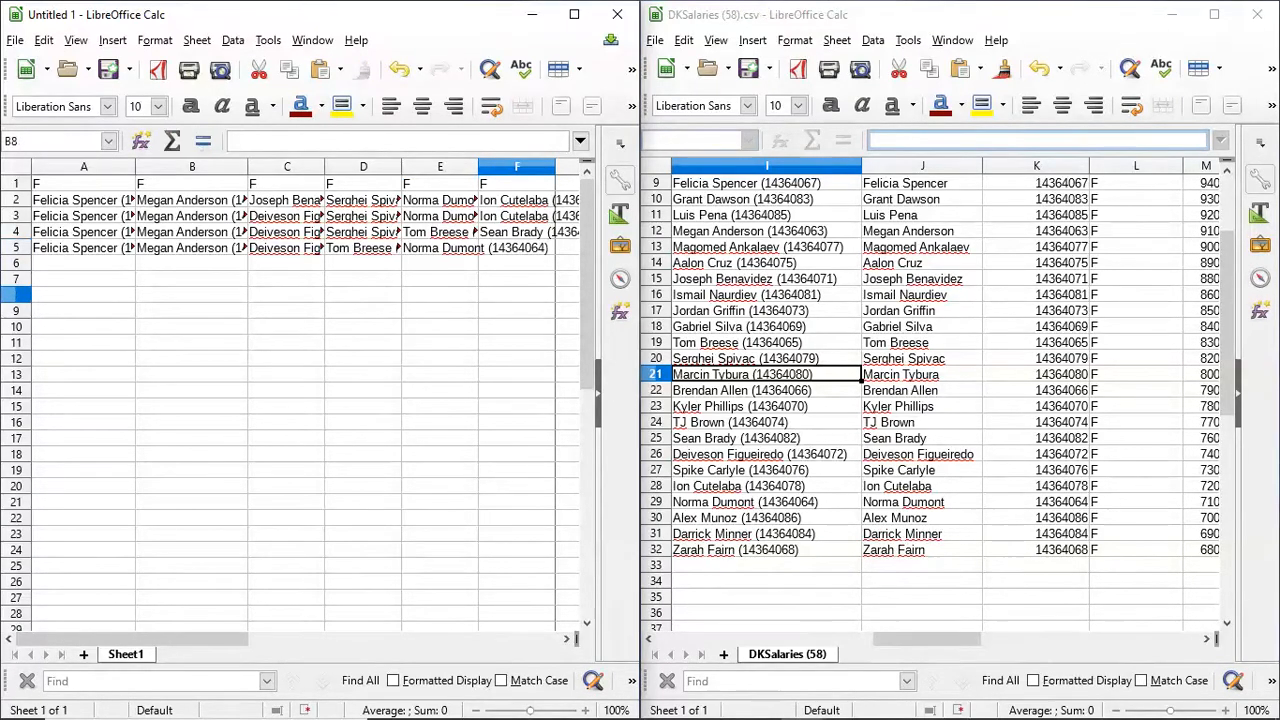
Save the lineup spreadsheet to the Desktop as an ODF spreadsheet named bullshit
{"action": "key", "text": "alt+f"}
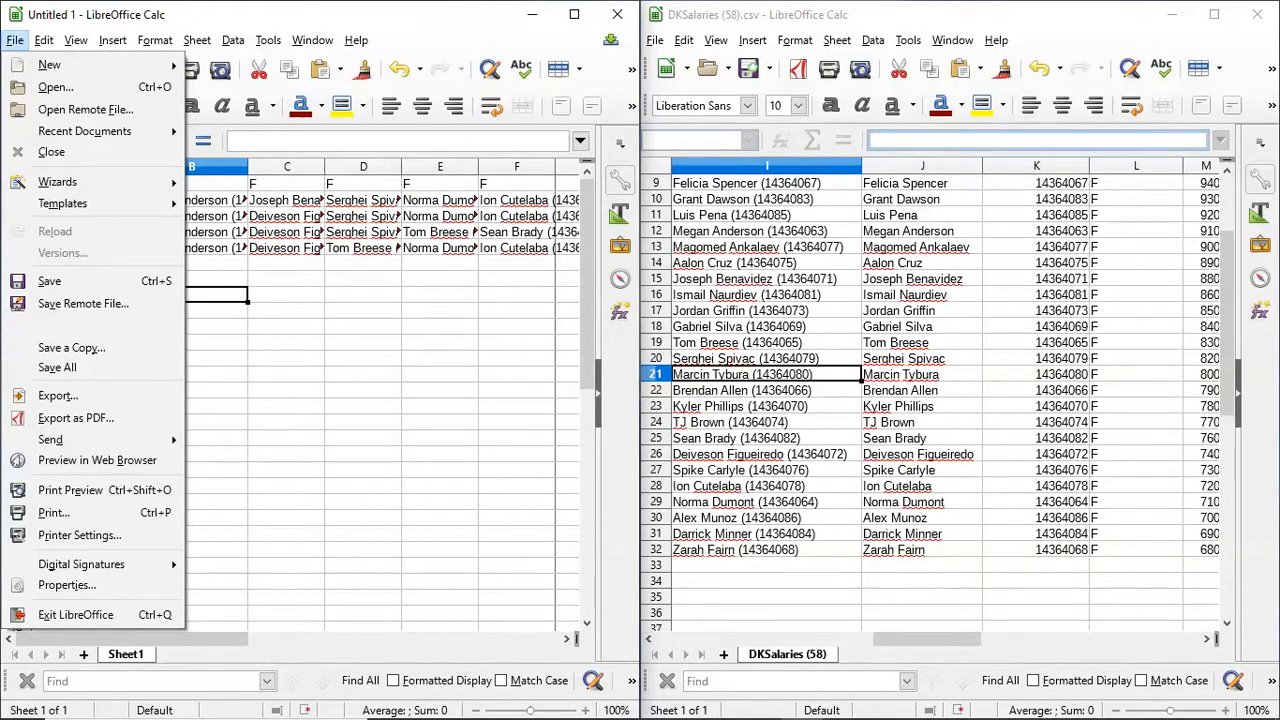
{"action": "left_click", "coordinate": [62, 326]}
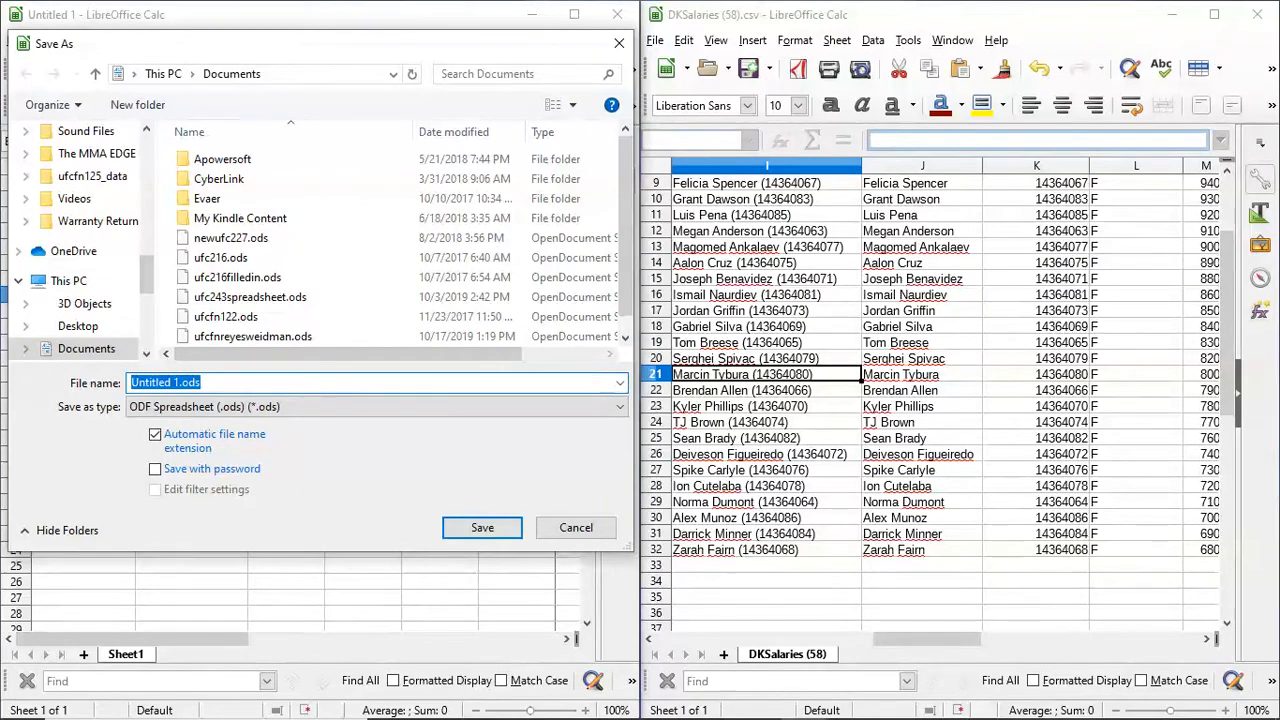
{"action": "left_click_drag", "start_coordinate": [147, 274], "coordinate": [147, 155]}
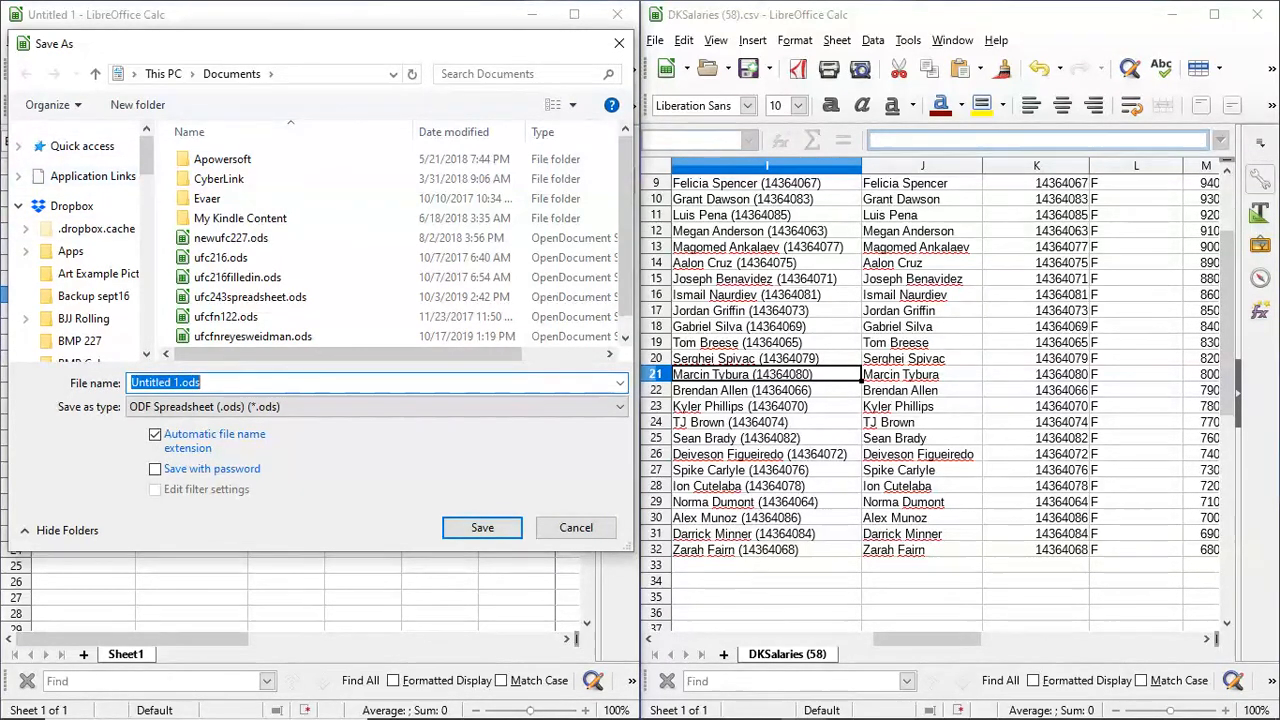
{"action": "left_click_drag", "start_coordinate": [147, 155], "coordinate": [147, 282]}
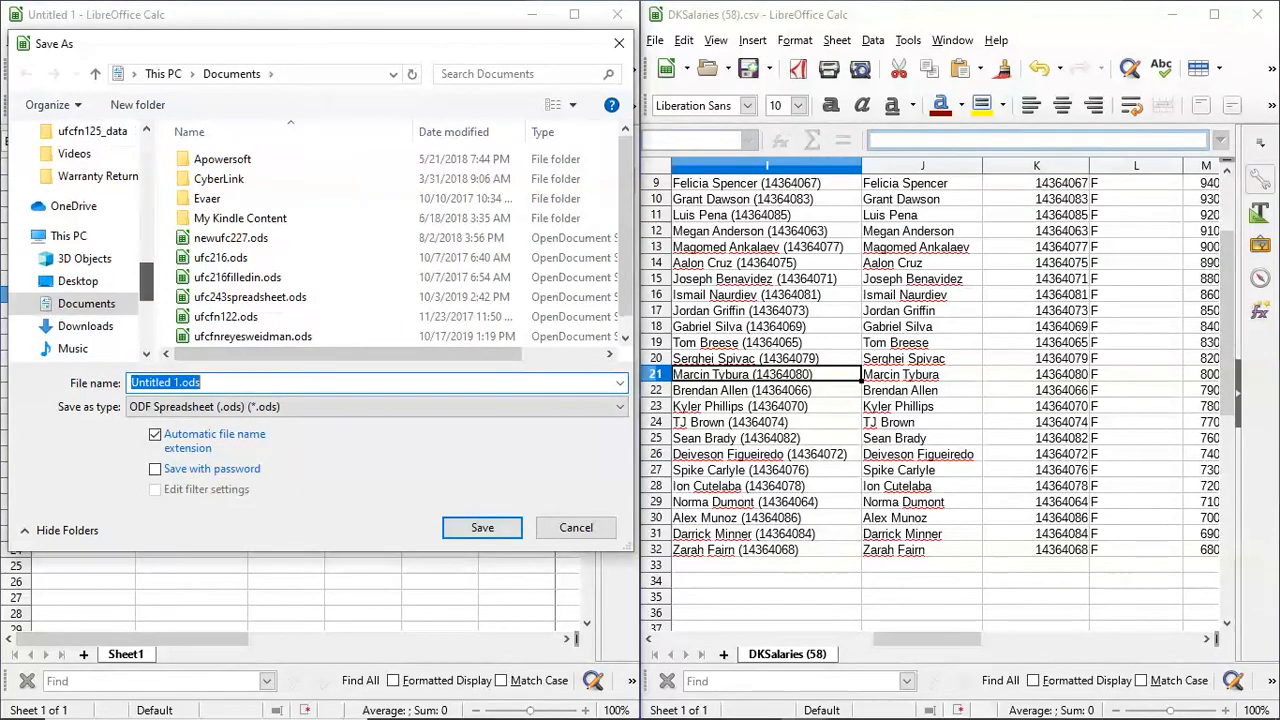
{"action": "left_click", "coordinate": [78, 281]}
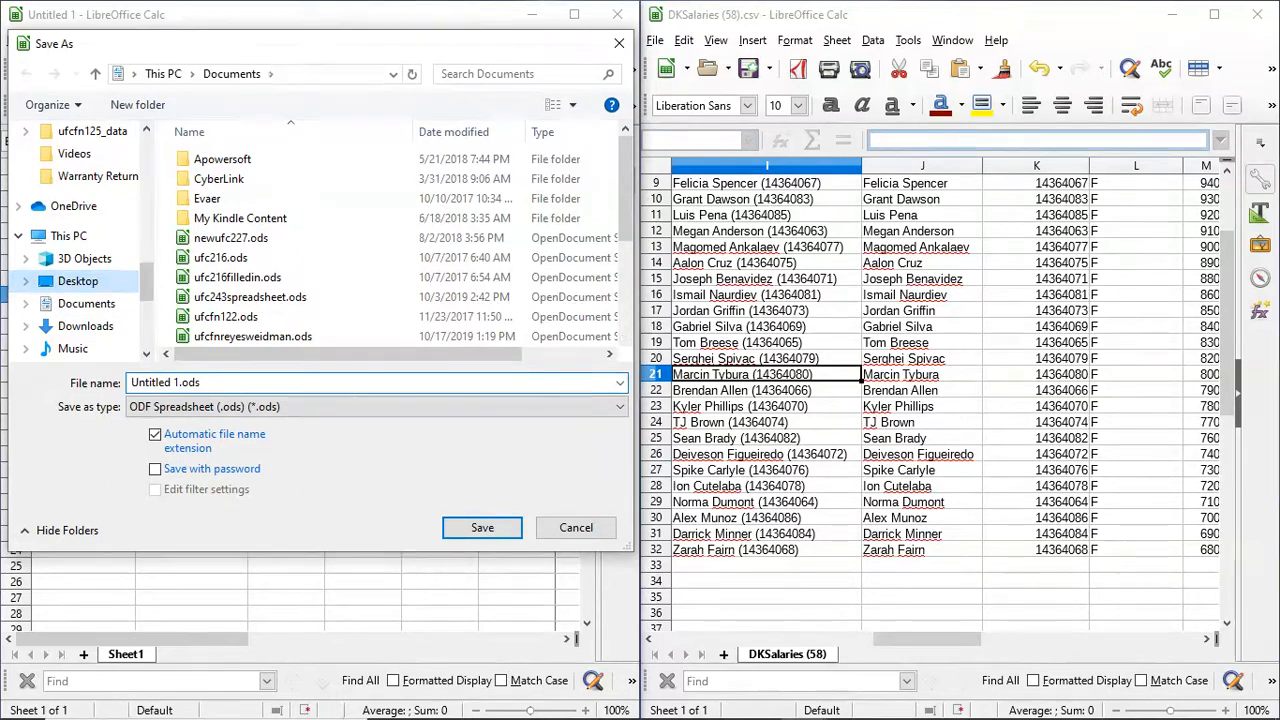
{"action": "left_click", "coordinate": [290, 383]}
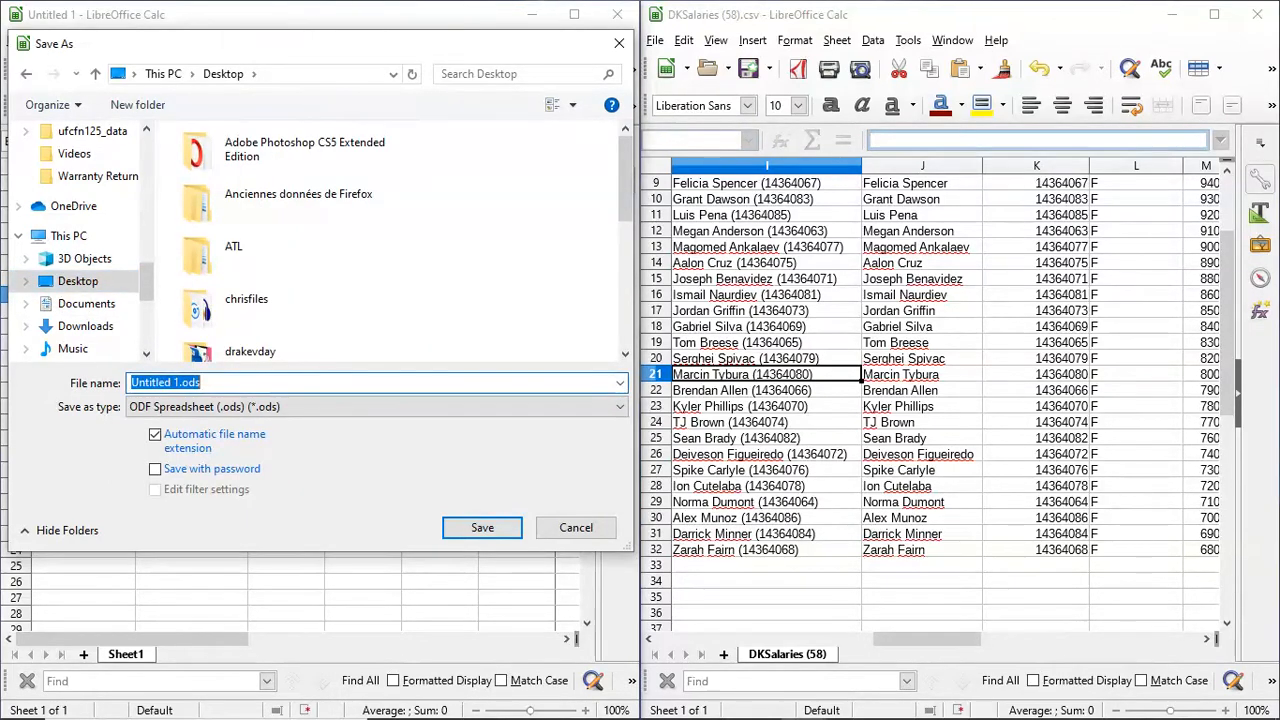
{"action": "type", "text": "bullshit"}
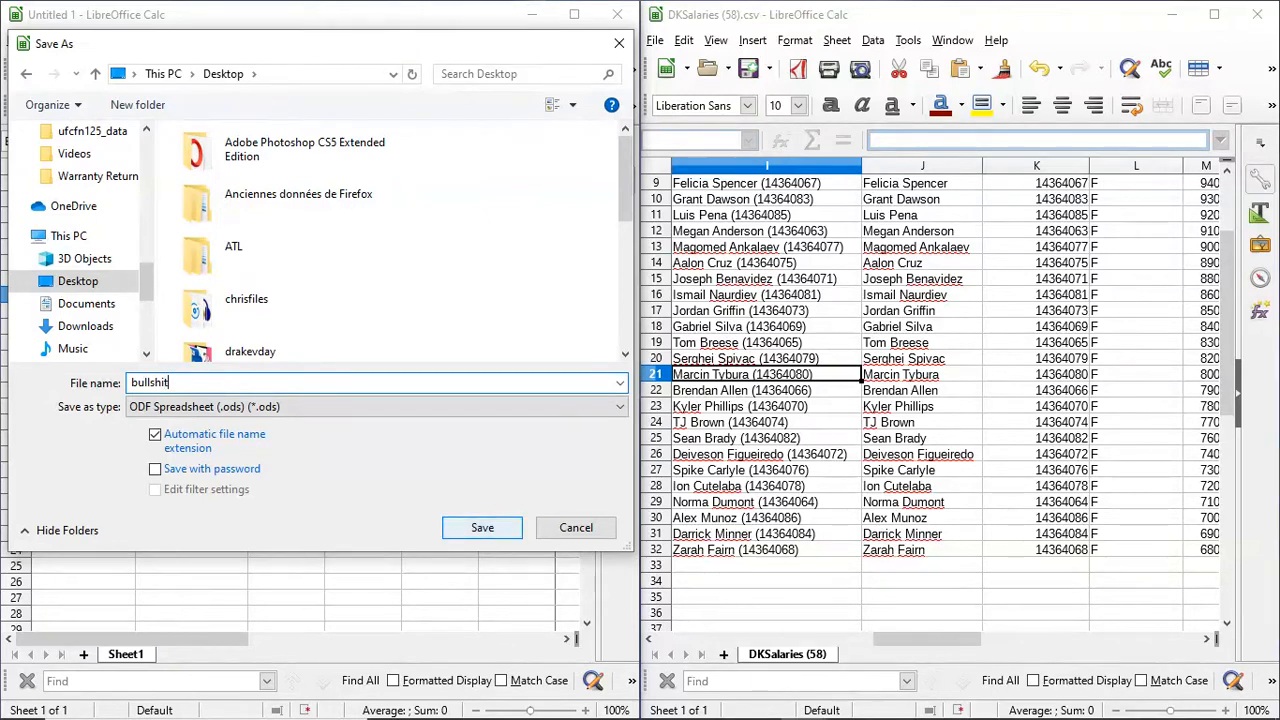
{"action": "key", "text": "Return"}
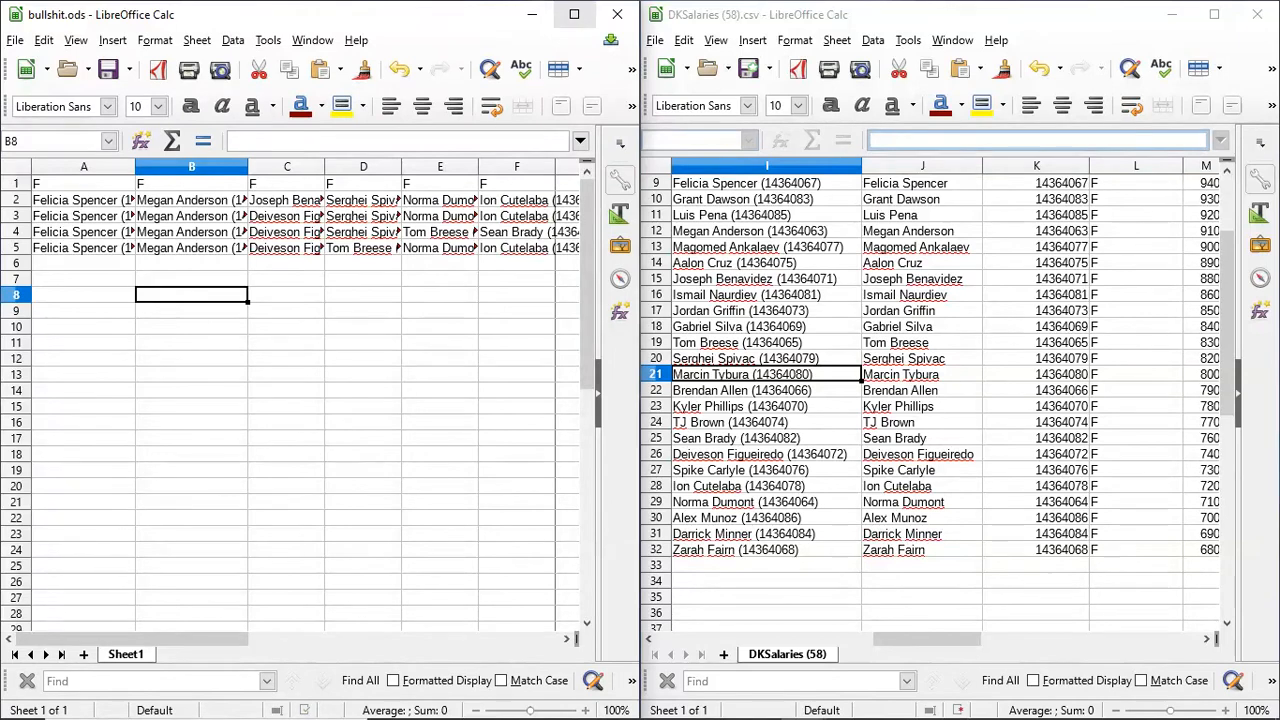
{"action": "left_click", "coordinate": [15, 40]}
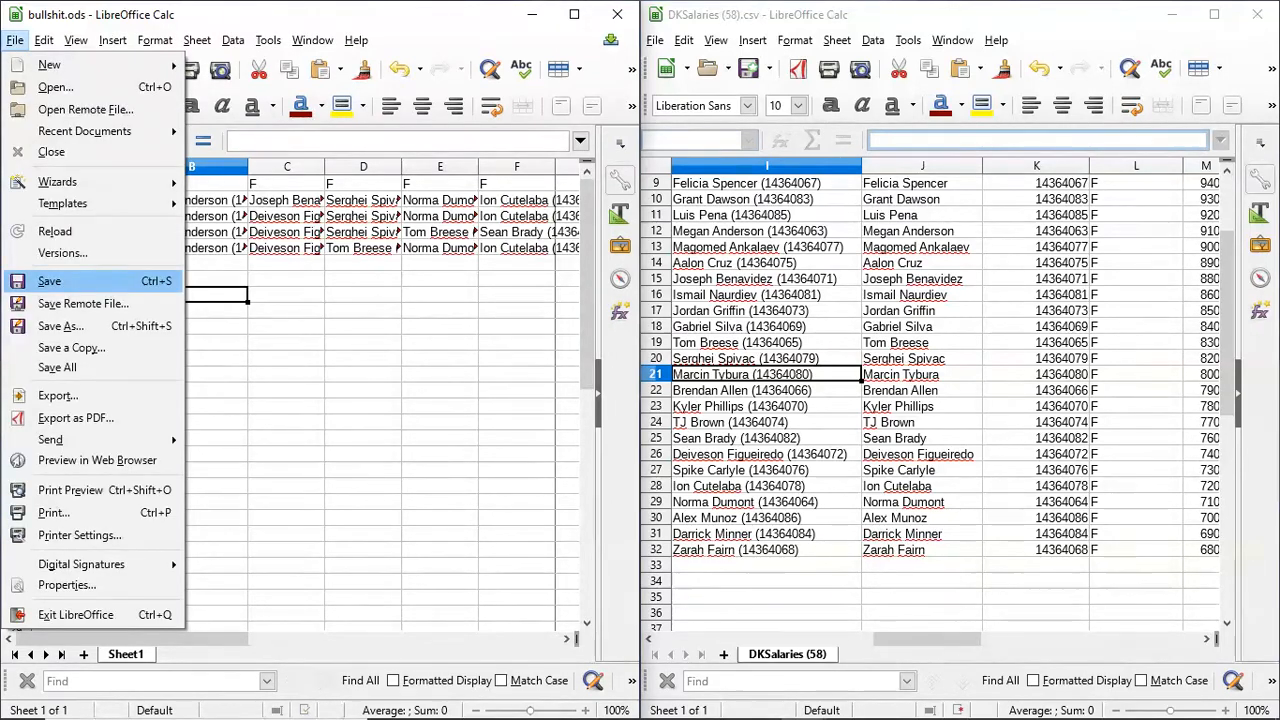
{"action": "left_click", "coordinate": [50, 281]}
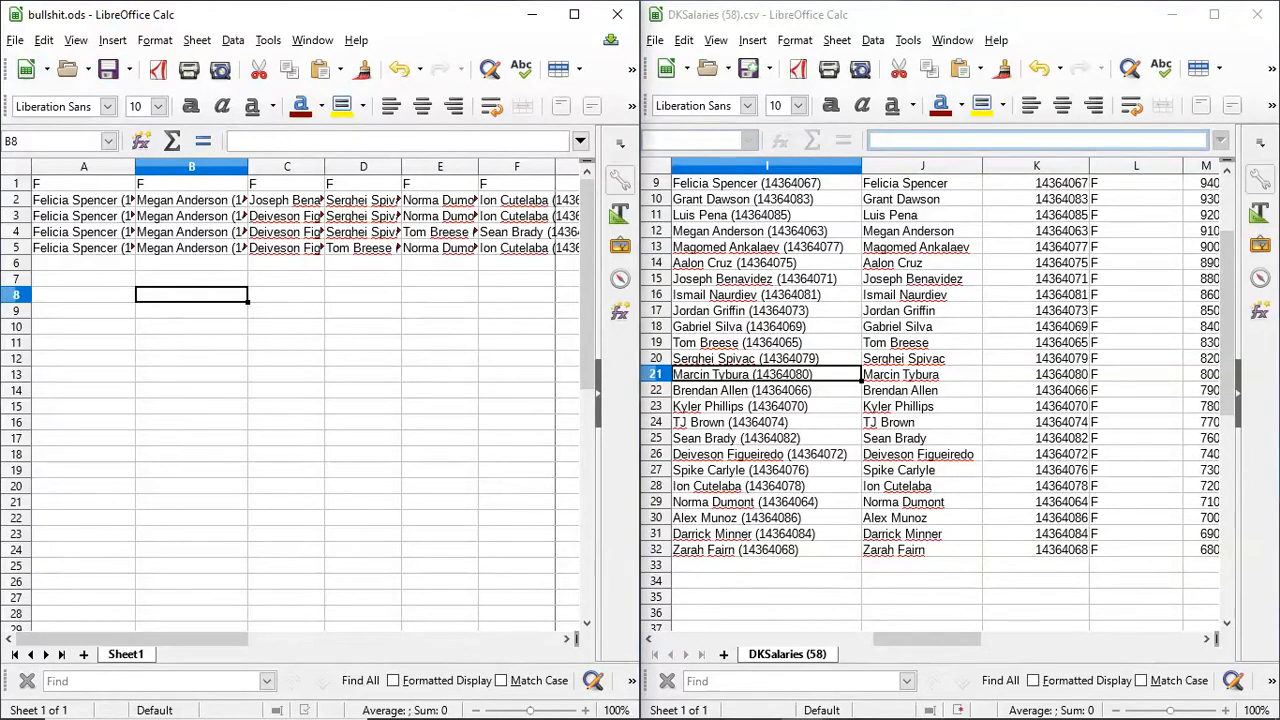
Save a copy of the lineup spreadsheet to the Desktop in Text CSV format as bullshit.csv, keeping the default delimiters
{"action": "left_click", "coordinate": [15, 40]}
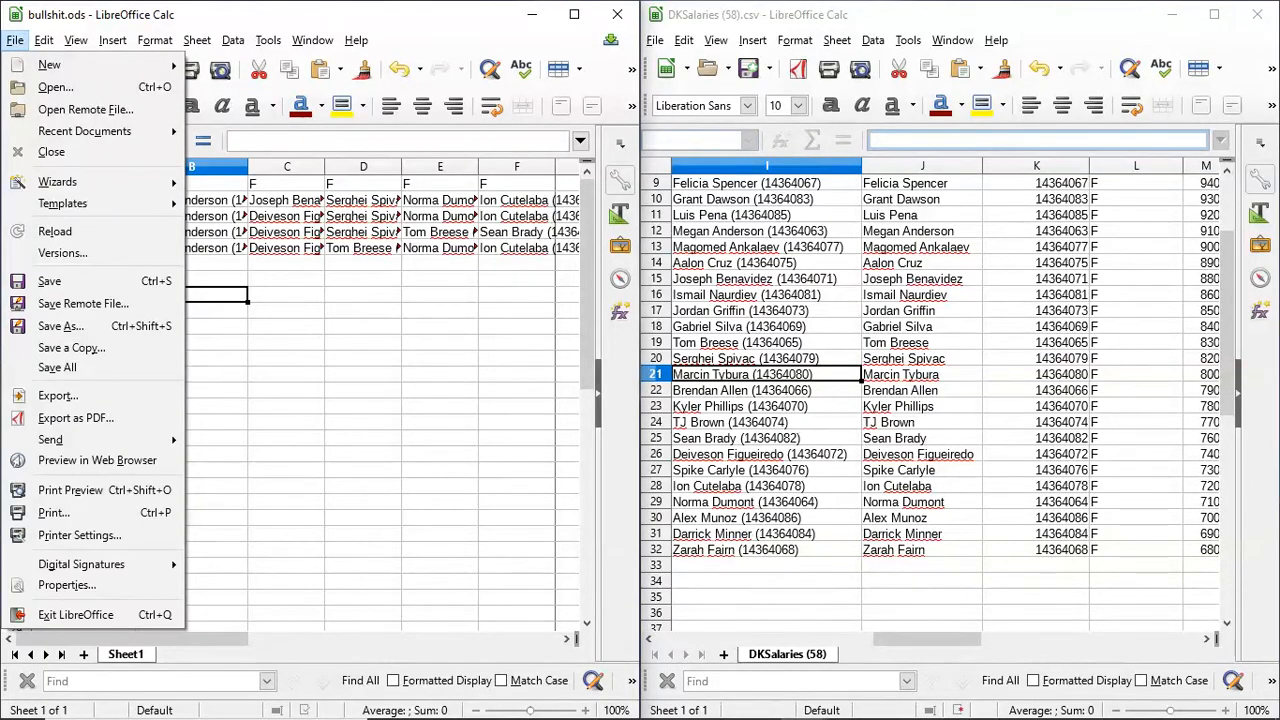
{"action": "left_click", "coordinate": [56, 325]}
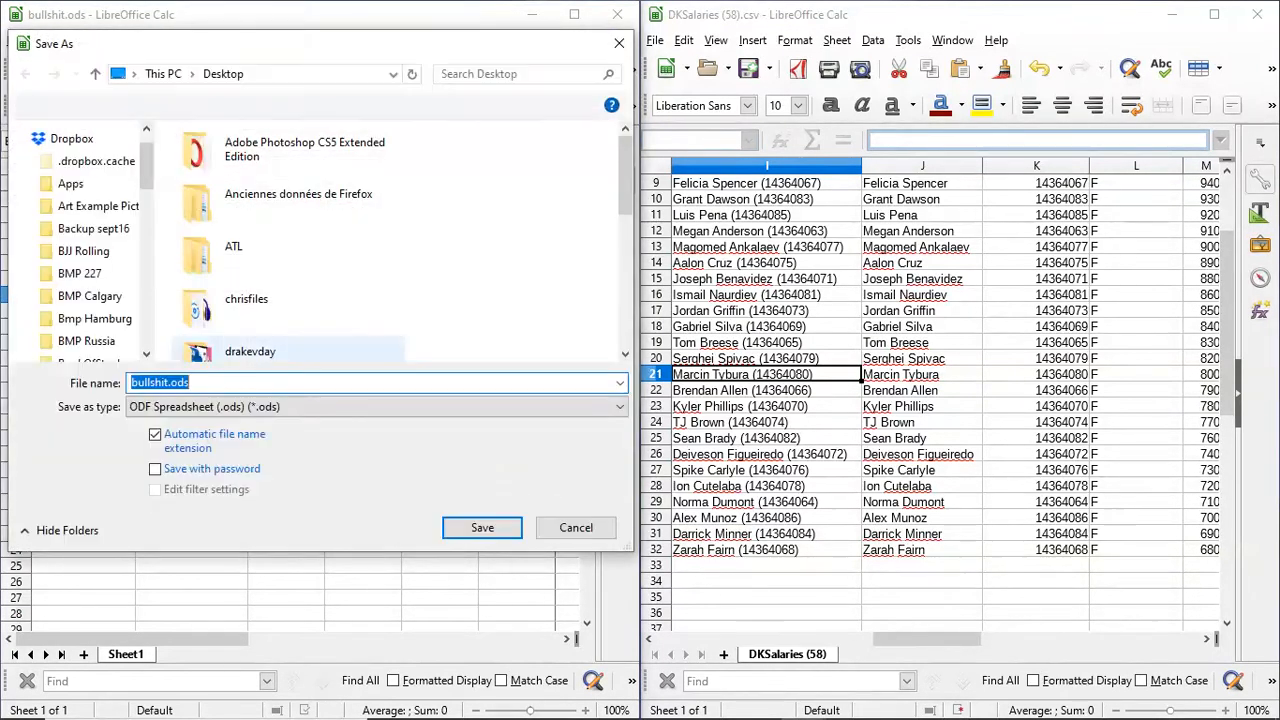
{"action": "left_click", "coordinate": [377, 407]}
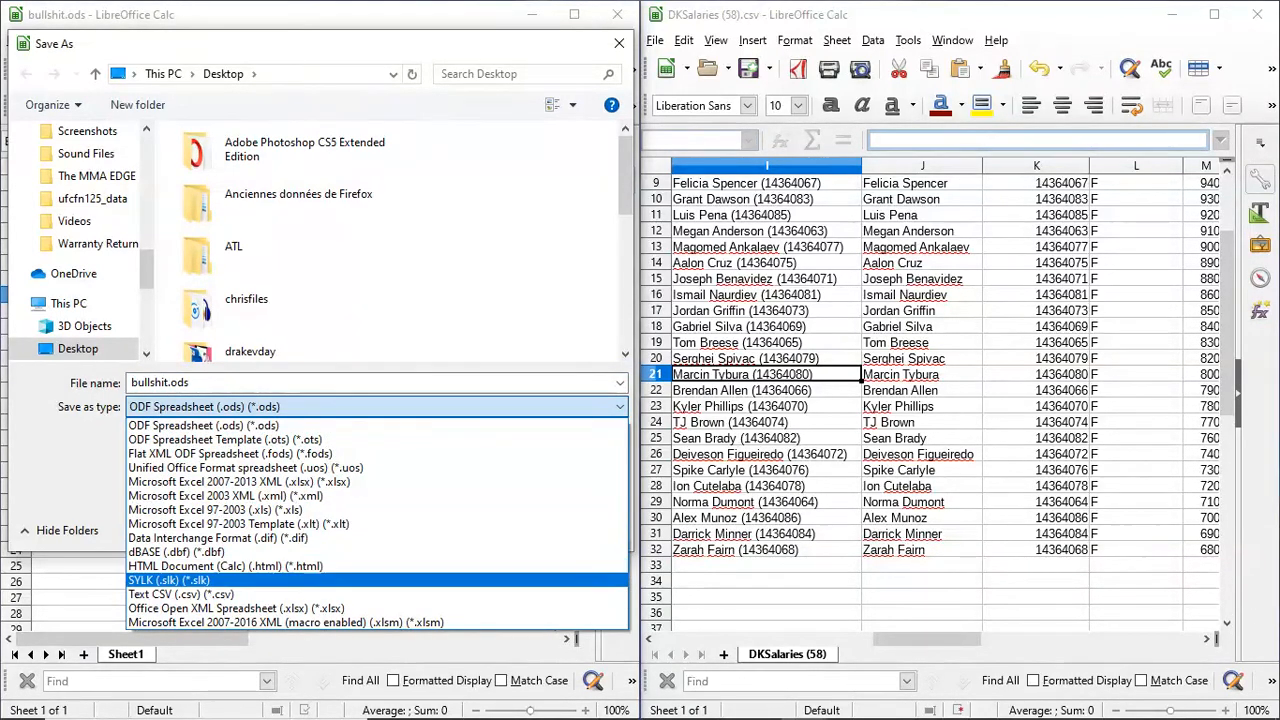
{"action": "left_click", "coordinate": [180, 594]}
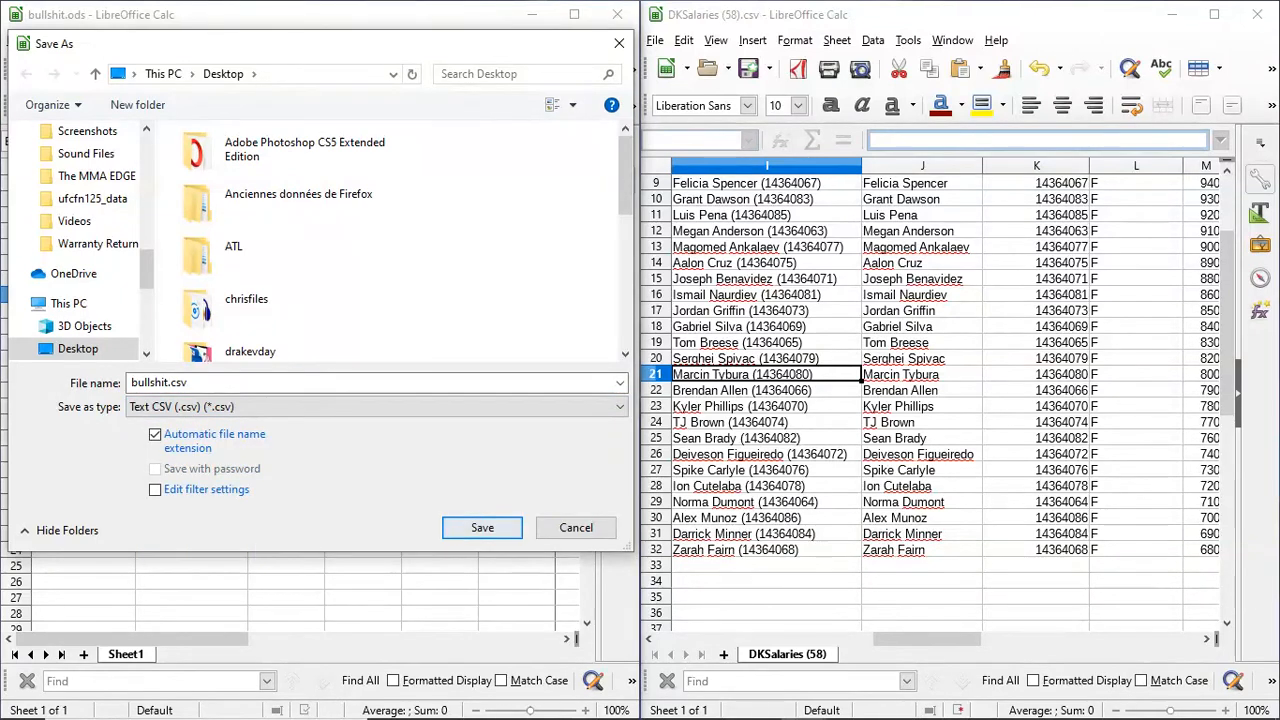
{"action": "key", "text": "Return"}
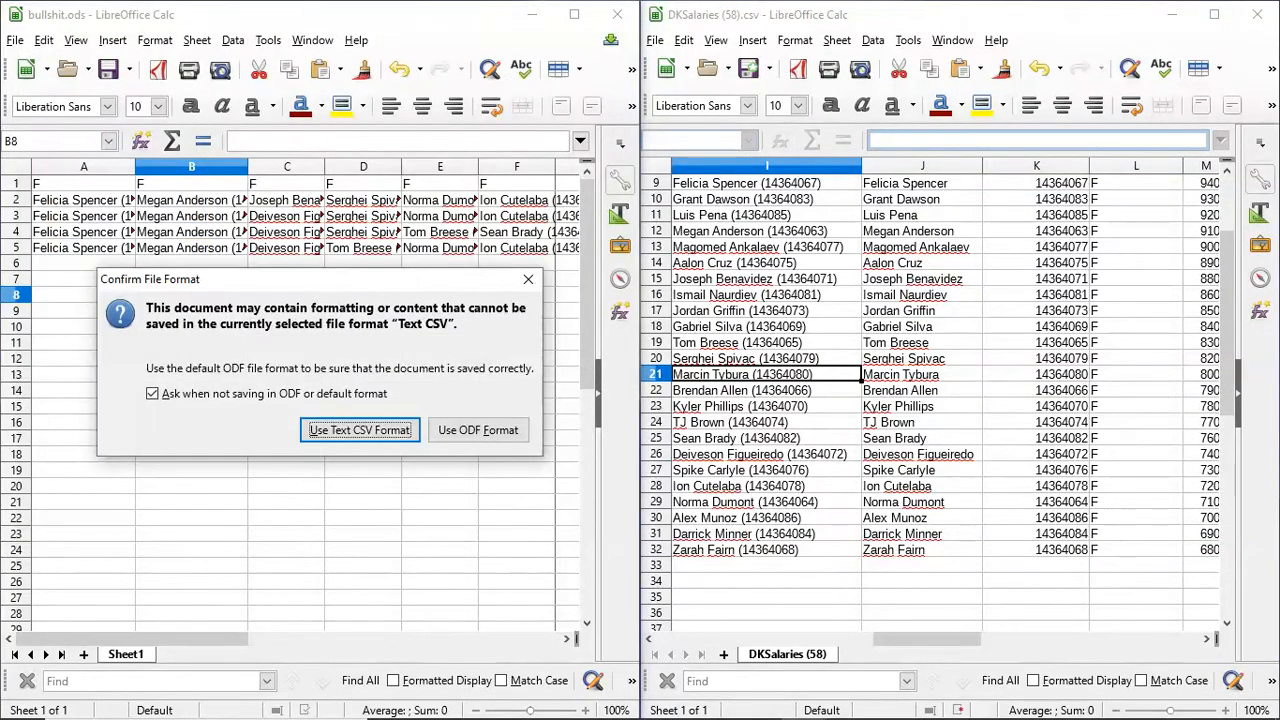
{"action": "key", "text": "Return"}
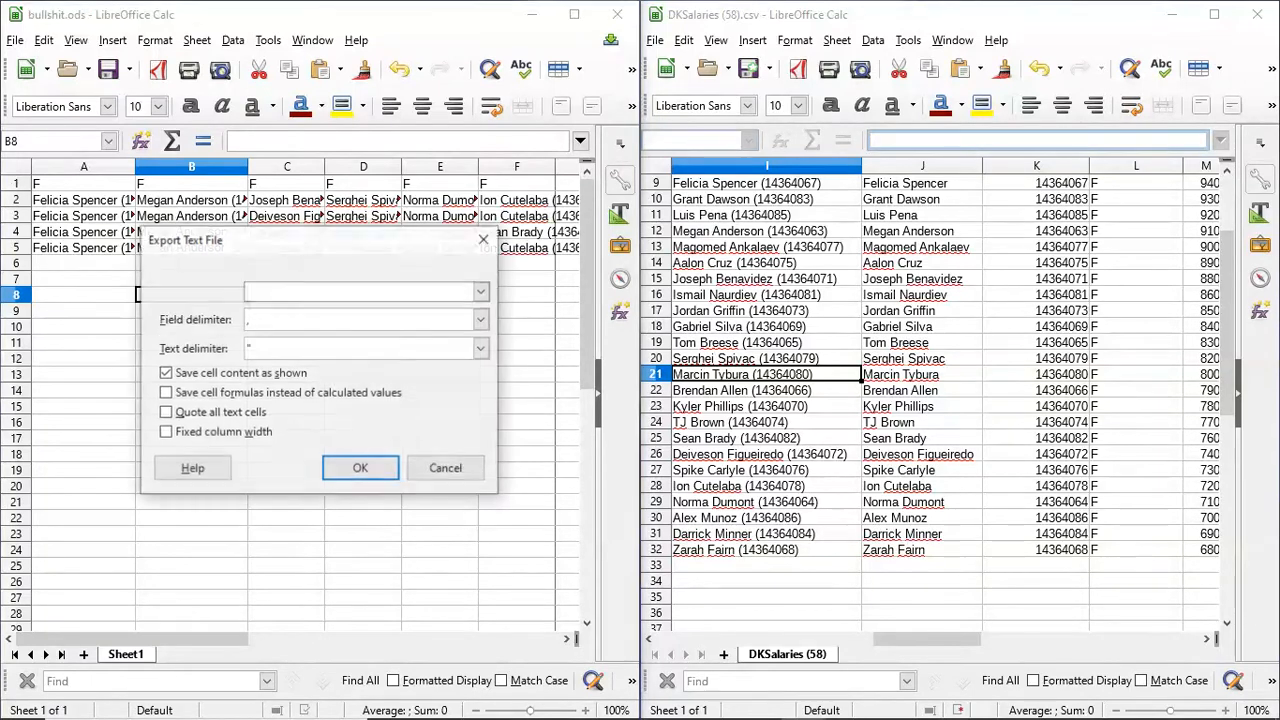
{"action": "key", "text": "Return"}
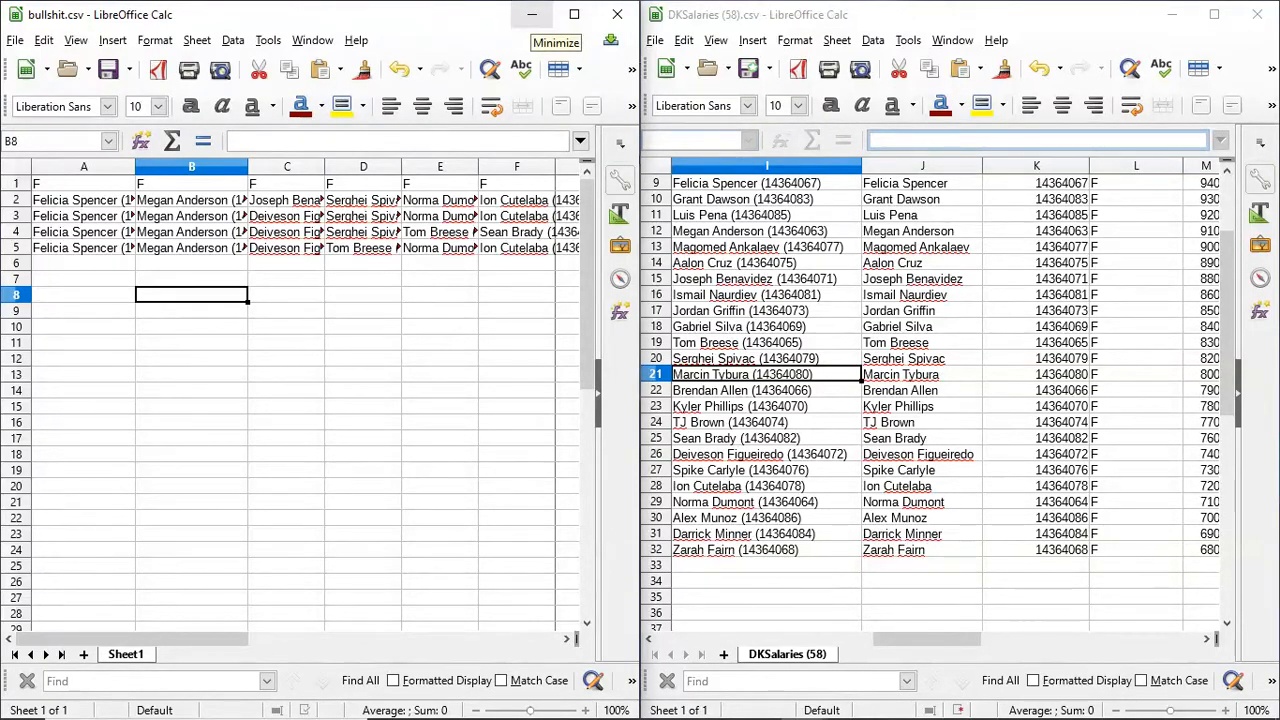
Switch to Chrome and open the DraftKings Lineup Upload page by way of My Lineups
{"action": "left_click", "coordinate": [532, 14]}
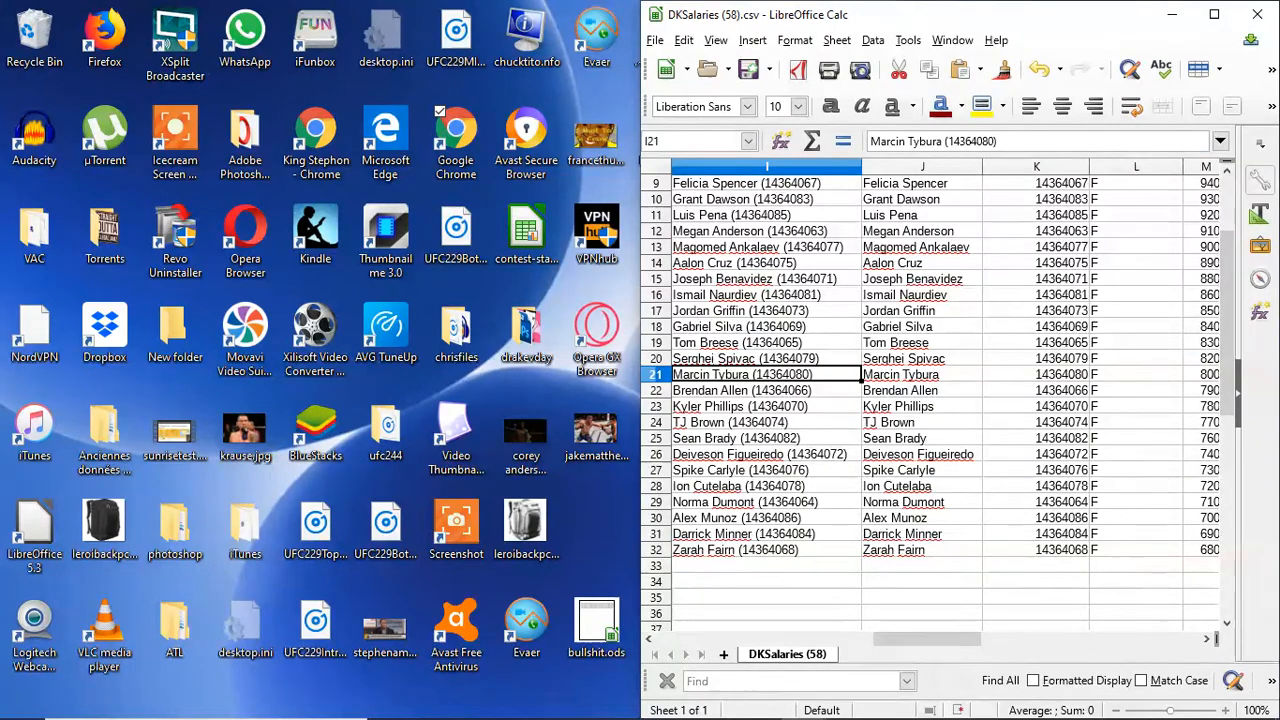
{"action": "key", "text": "super+d"}
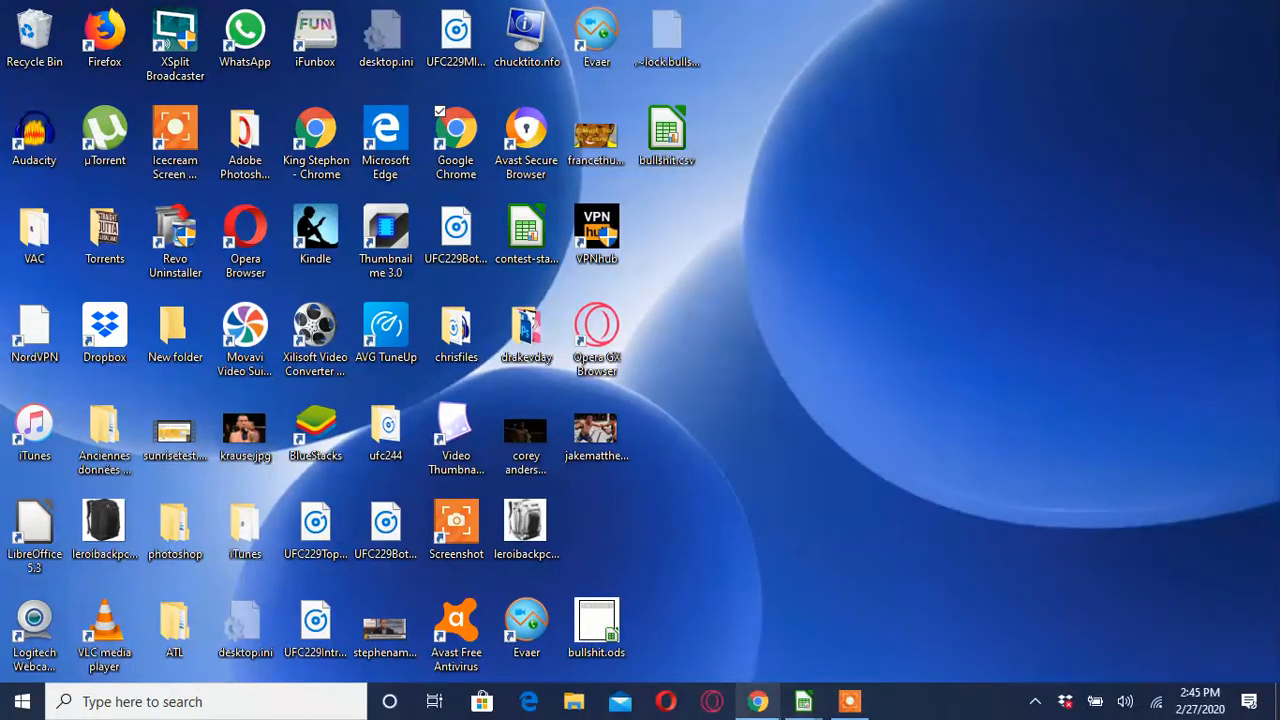
{"action": "left_click", "coordinate": [758, 701]}
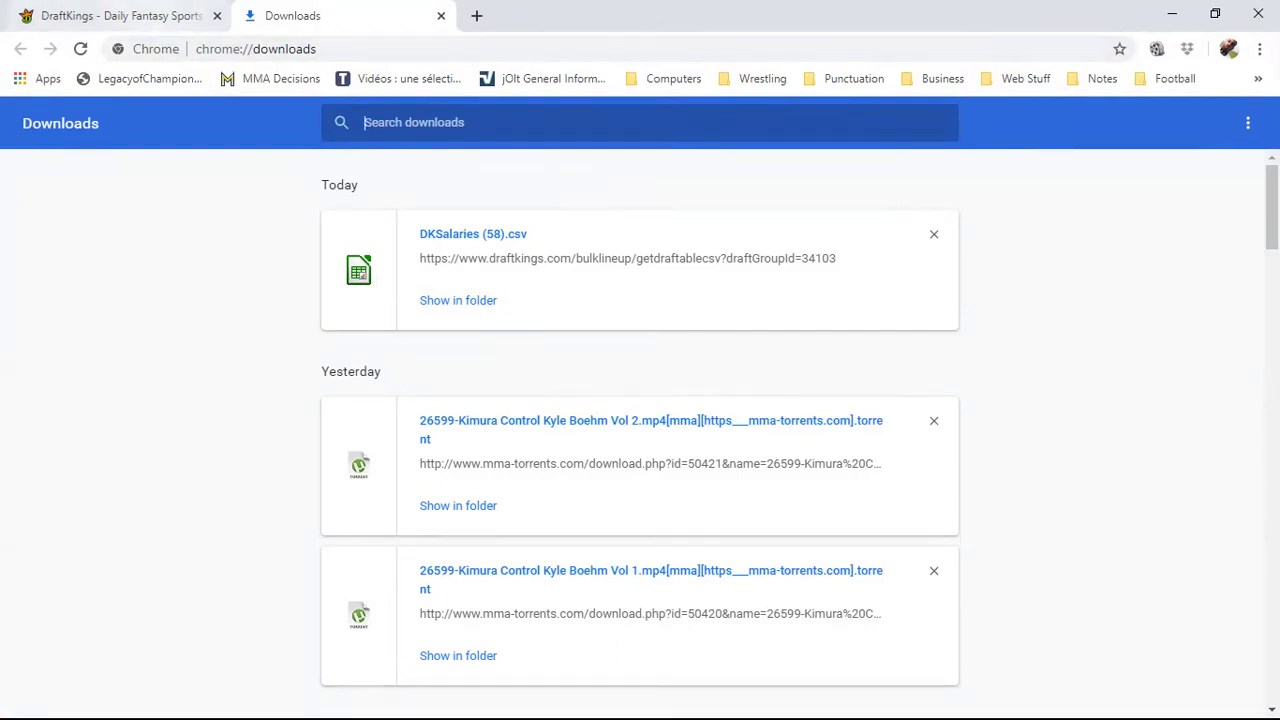
{"action": "left_click", "coordinate": [120, 16]}
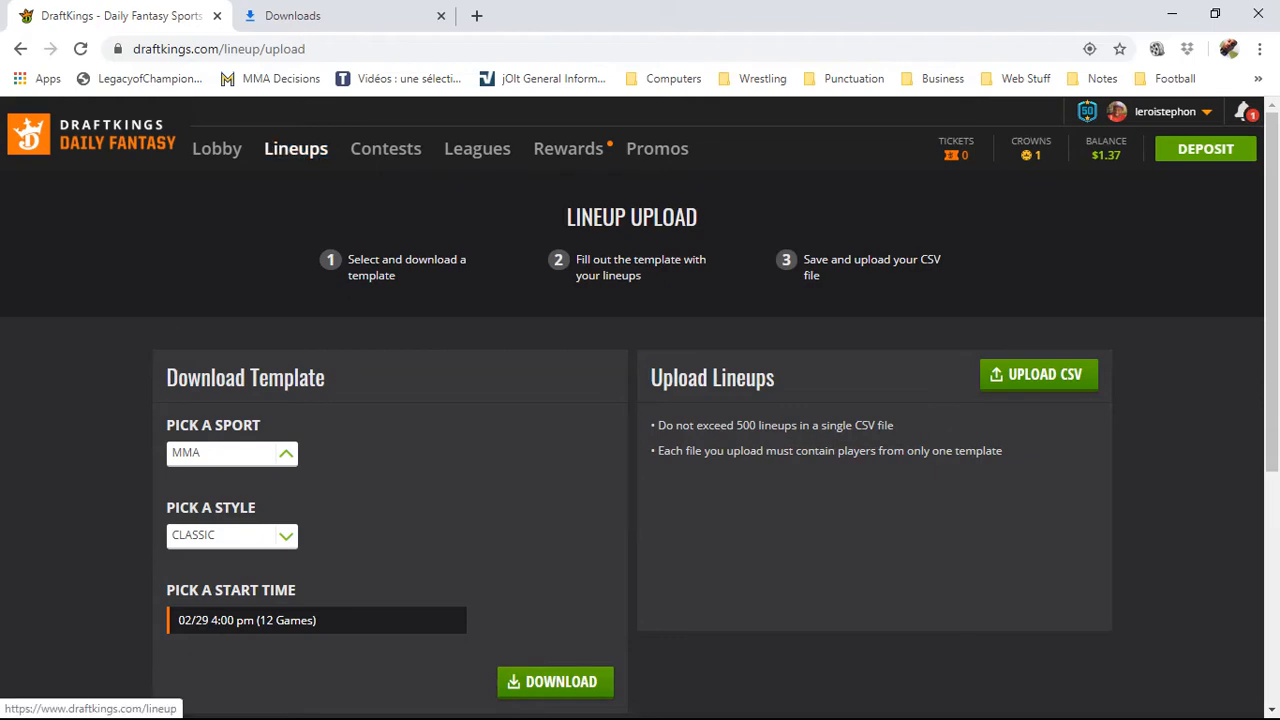
{"action": "left_click", "coordinate": [296, 148]}
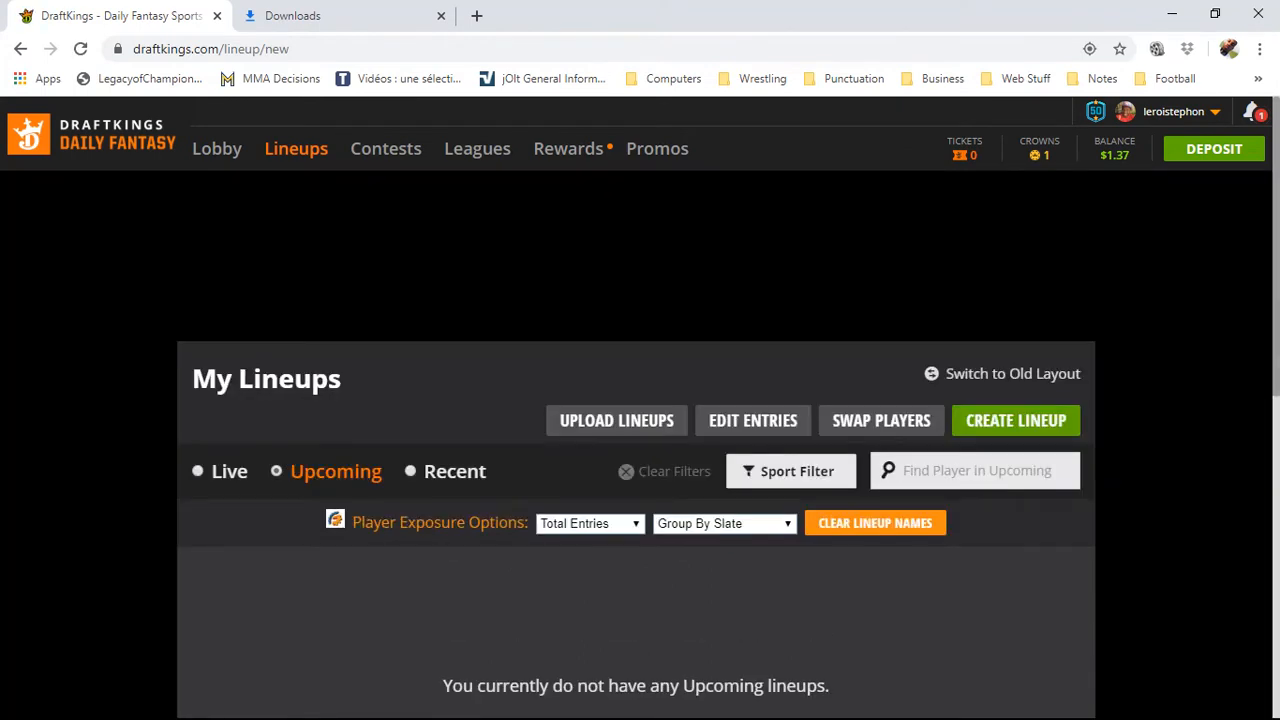
{"action": "left_click", "coordinate": [617, 421]}
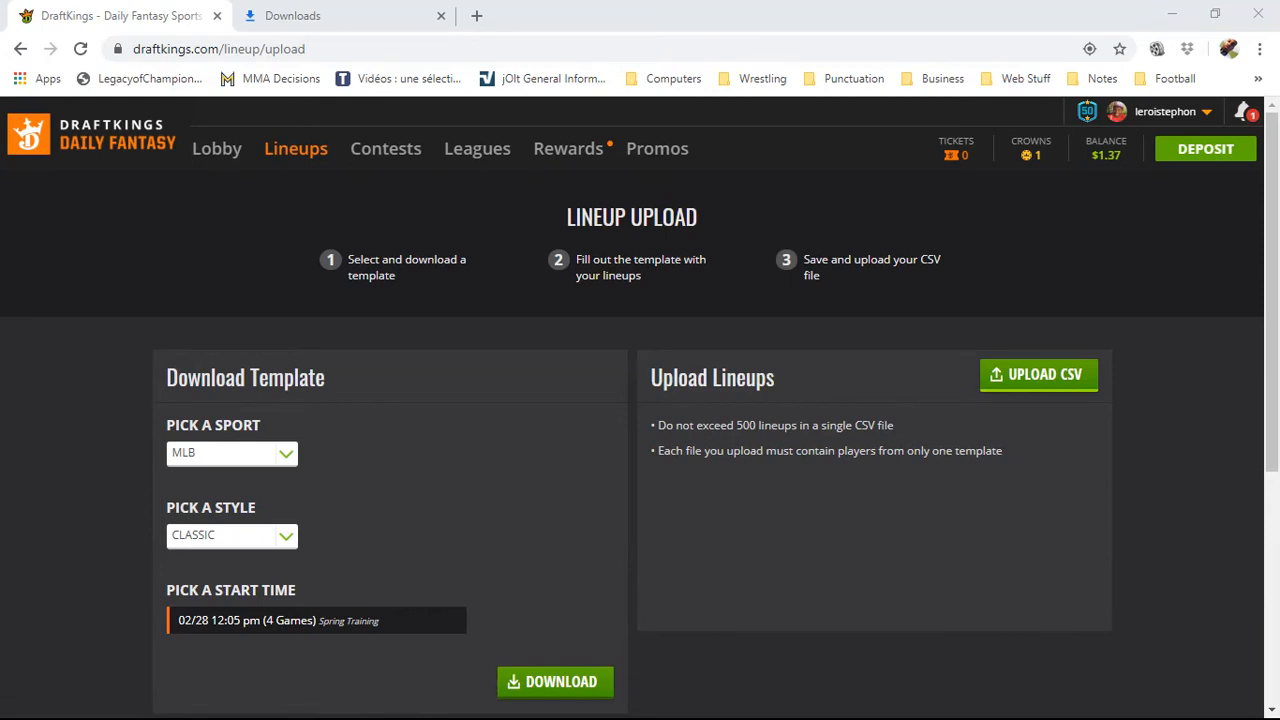
Upload bullshit.csv from the Desktop to DraftKings and review the upload results for each lineup row
{"action": "left_click", "coordinate": [1039, 375]}
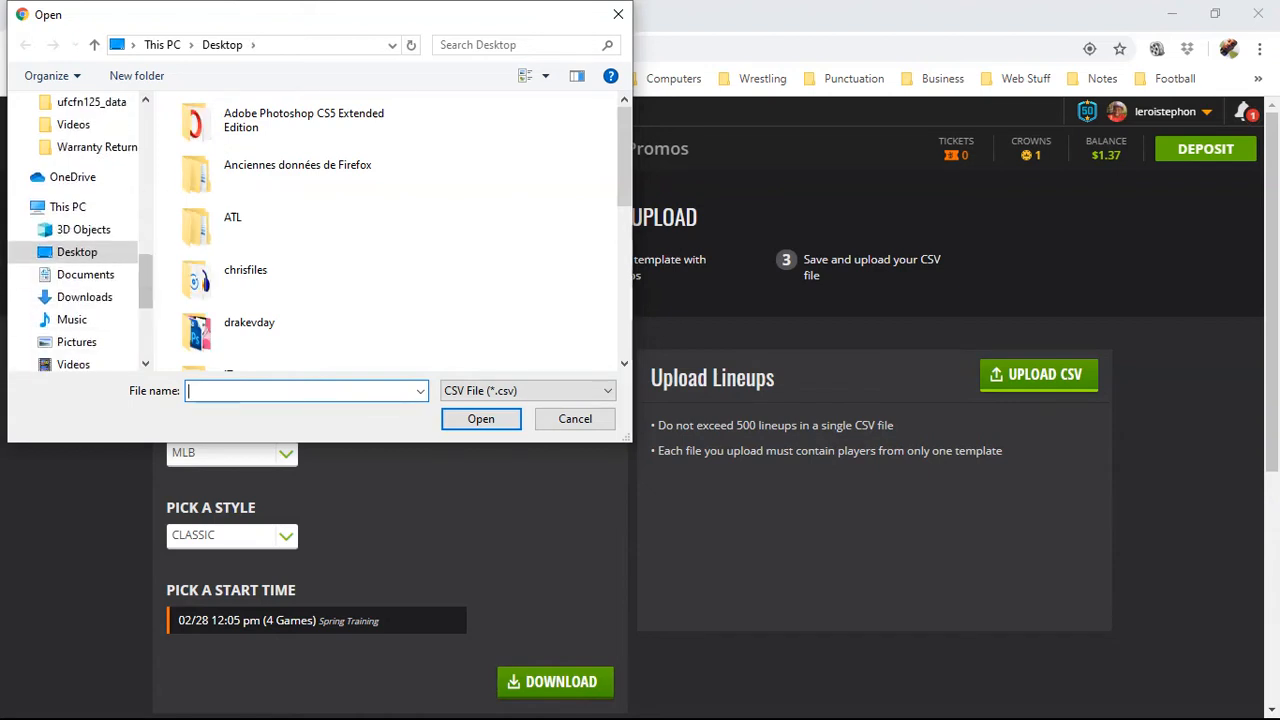
{"action": "scroll", "coordinate": [390, 230], "scroll_direction": "down", "scroll_amount": 4}
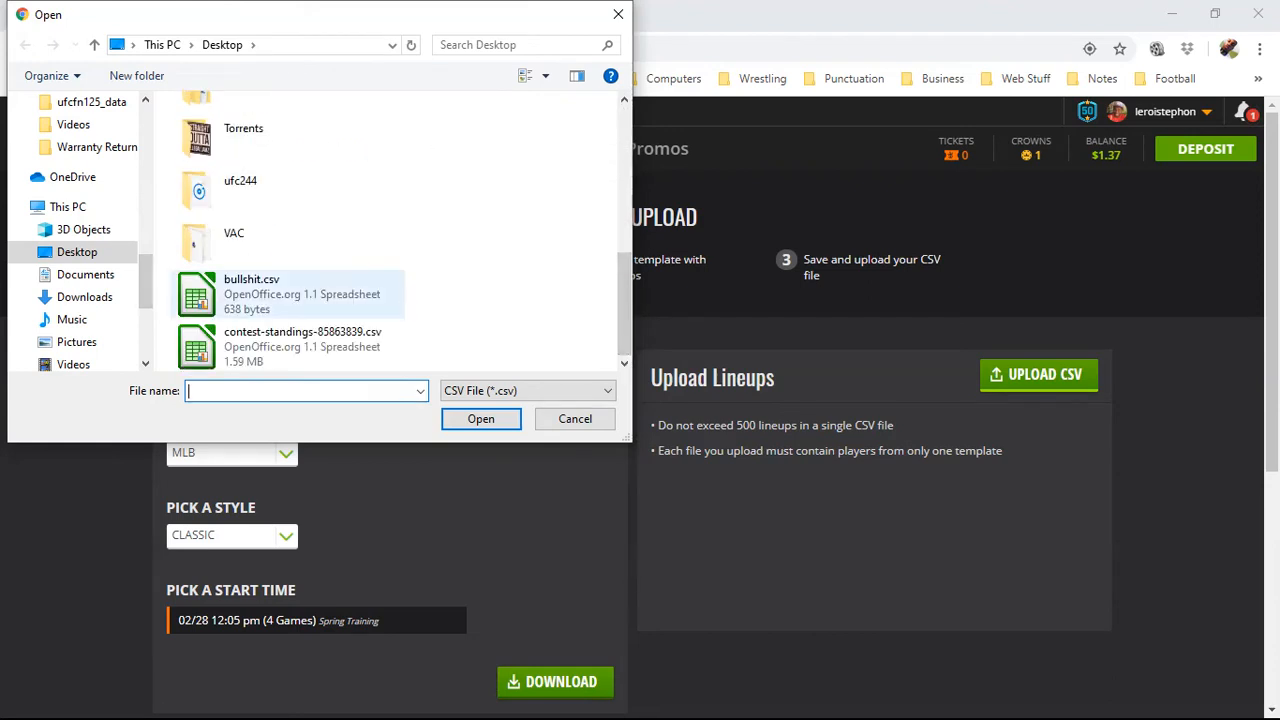
{"action": "double_click", "coordinate": [288, 295]}
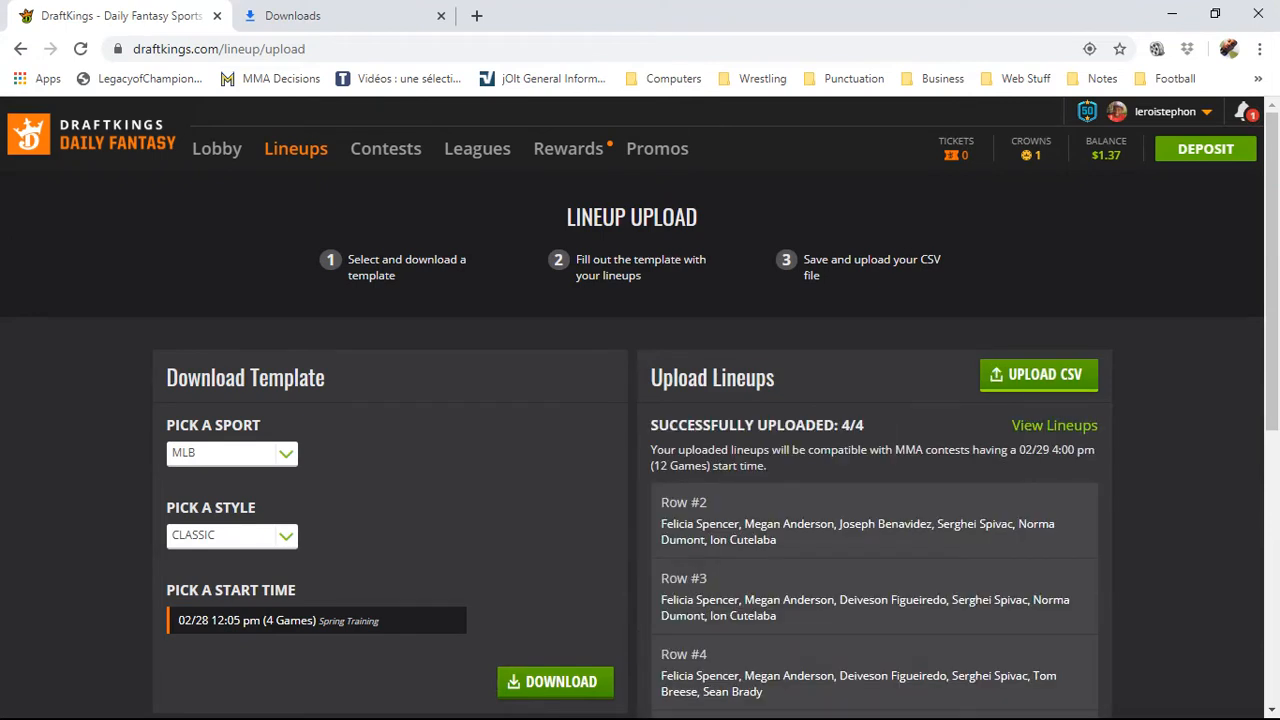
{"action": "scroll", "coordinate": [640, 420], "scroll_direction": "down", "scroll_amount": 2}
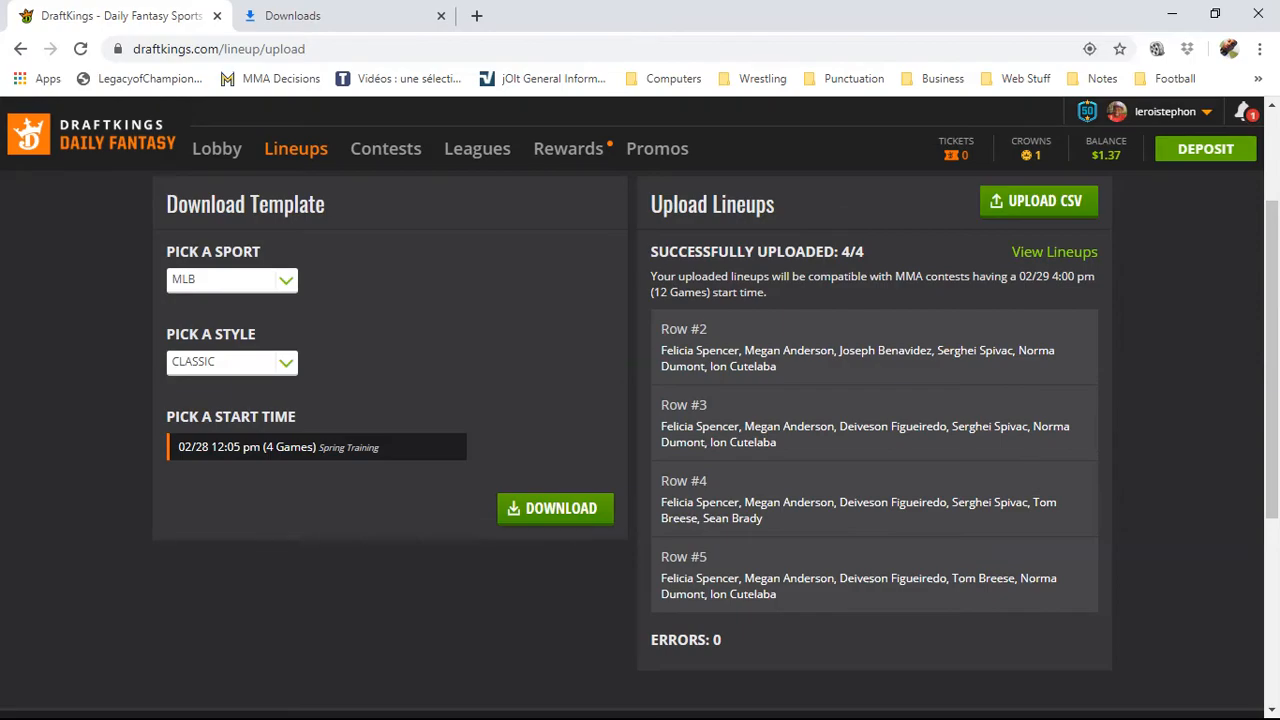
Switch back to LibreOffice Calc and bring up bullshit.csv and DKSalaries (58).csv side by side
{"action": "left_click", "coordinate": [1172, 14]}
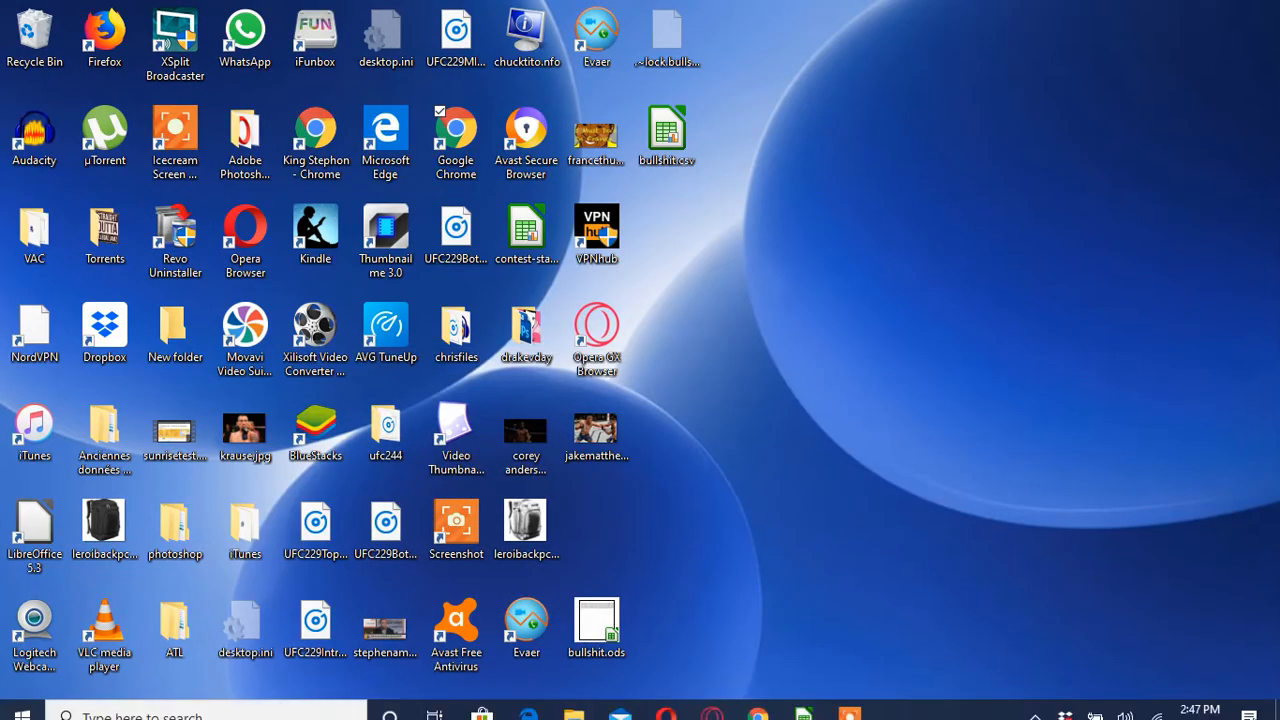
{"action": "mouse_move", "coordinate": [804, 701]}
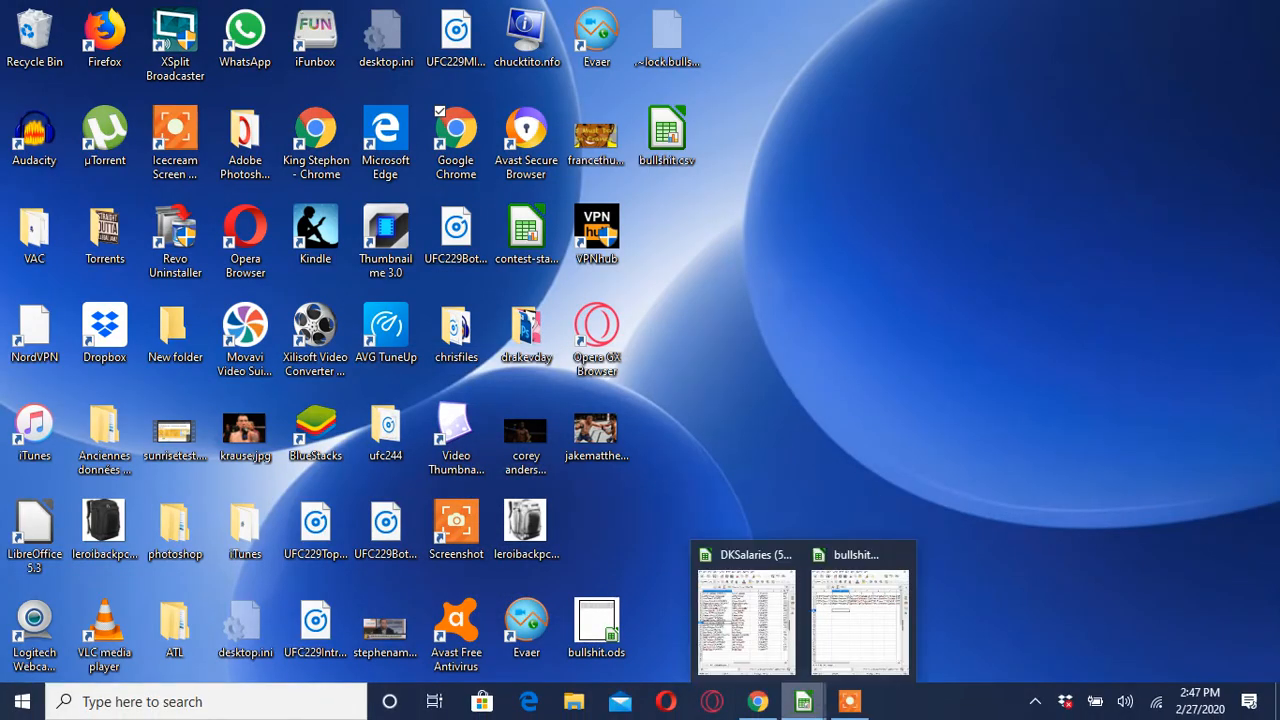
{"action": "left_click", "coordinate": [860, 615]}
{"action": "left_click", "coordinate": [860, 615]}
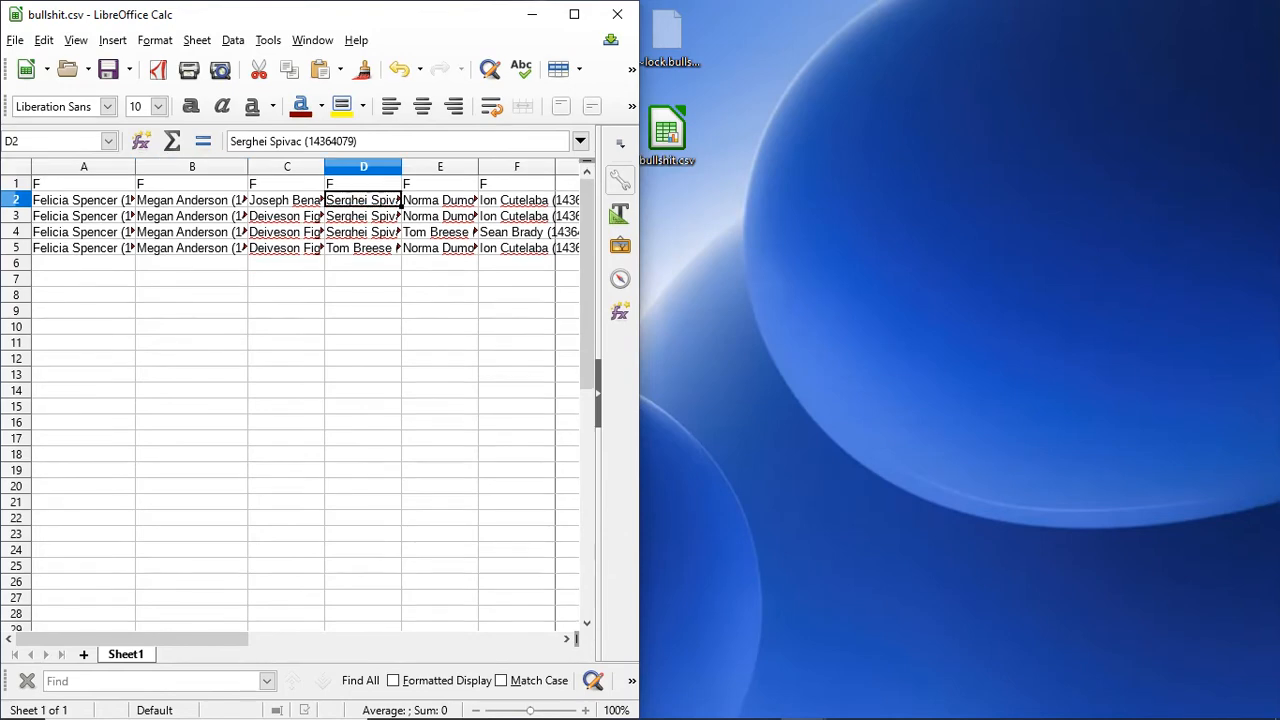
{"action": "mouse_move", "coordinate": [712, 716]}
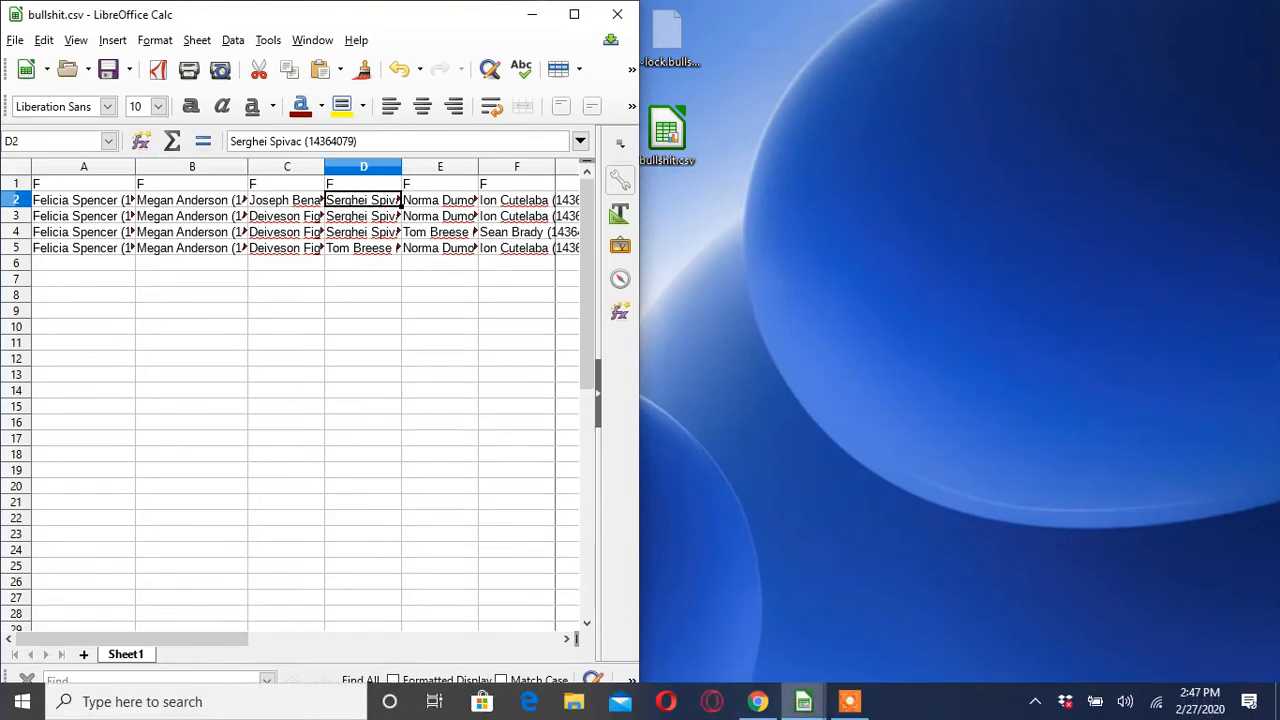
{"action": "left_click", "coordinate": [804, 701]}
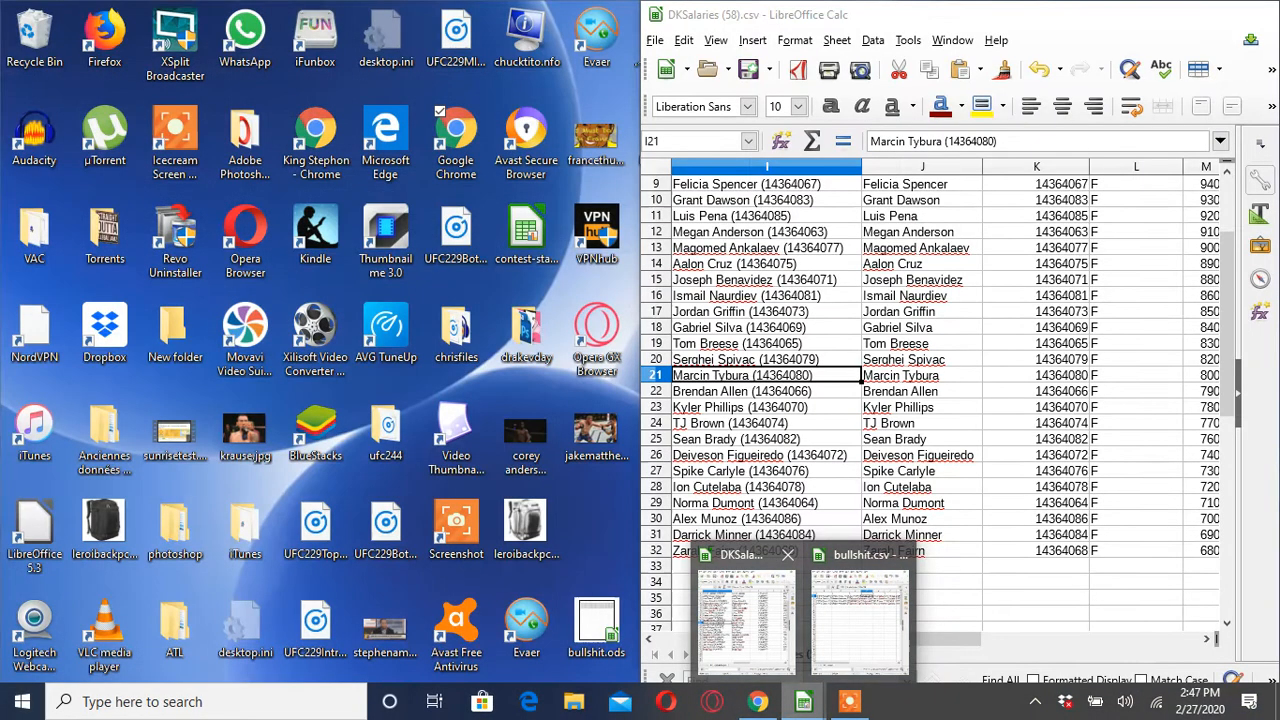
{"action": "left_click", "coordinate": [745, 610]}
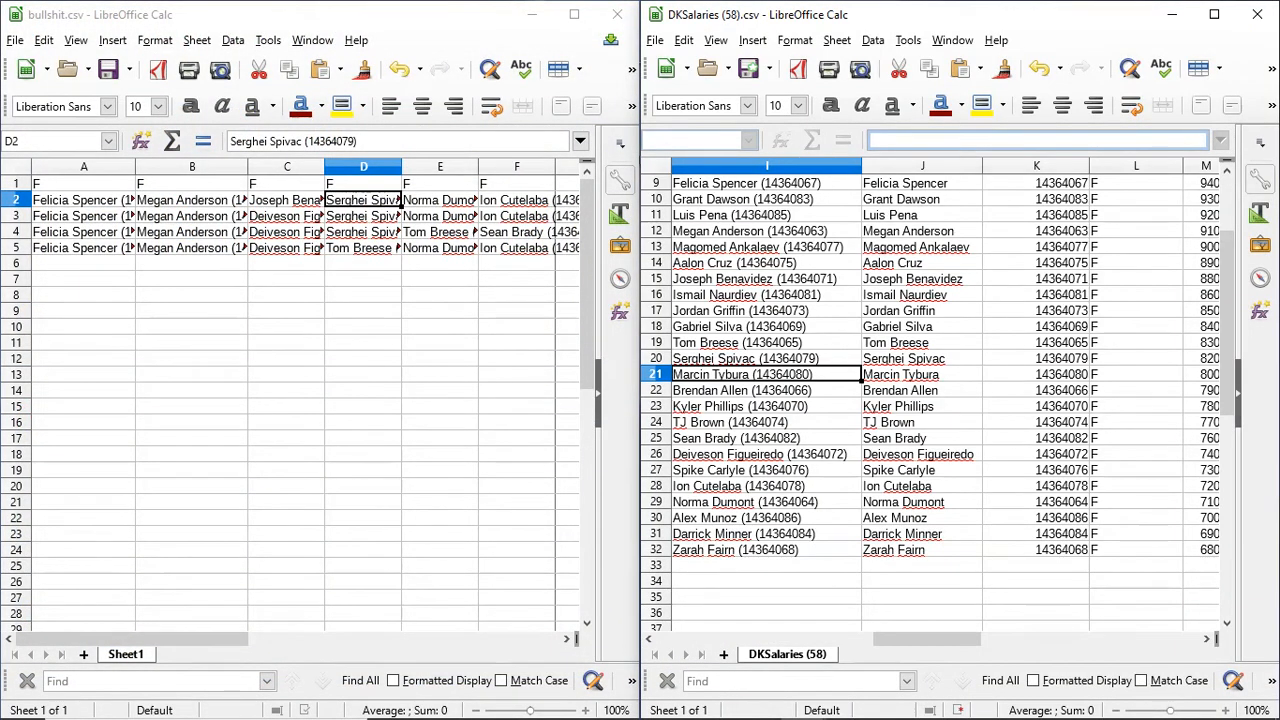
Replace the entry in cell D2 of the first lineup with the Grant Dawson Name + ID entry and save bullshit.csv
{"action": "left_click", "coordinate": [766, 199]}
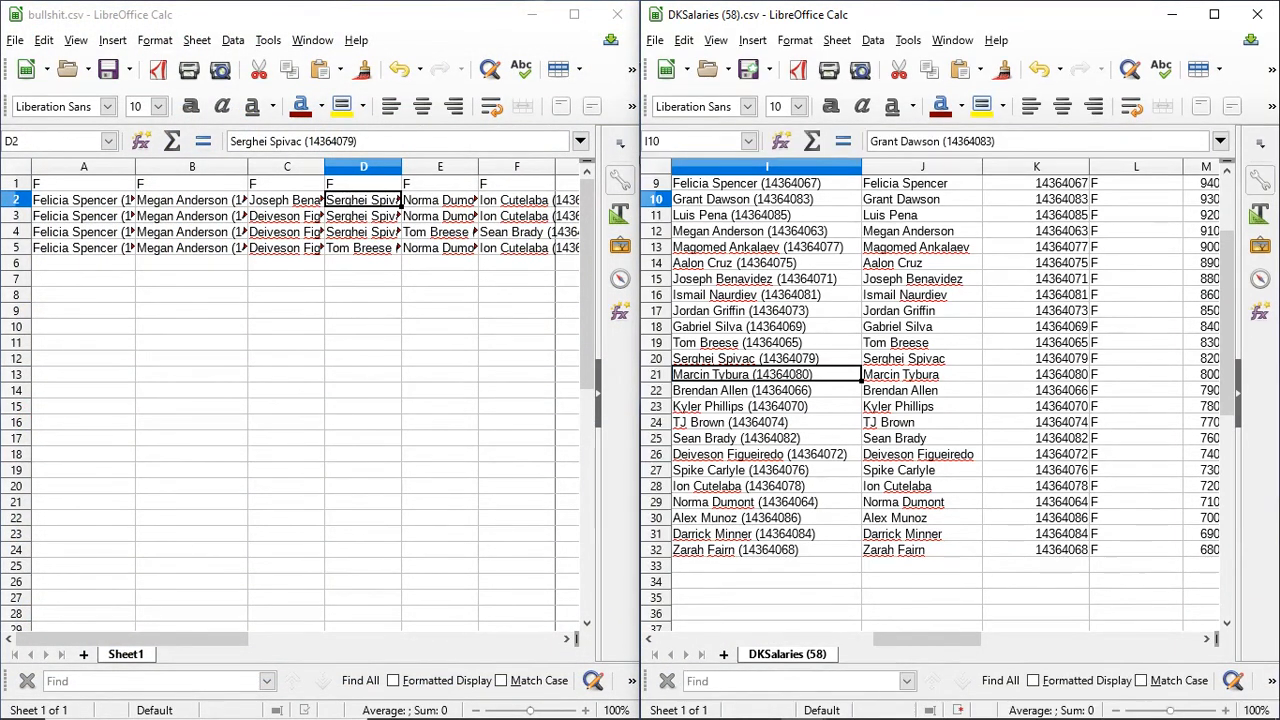
{"action": "double_click", "coordinate": [766, 199]}
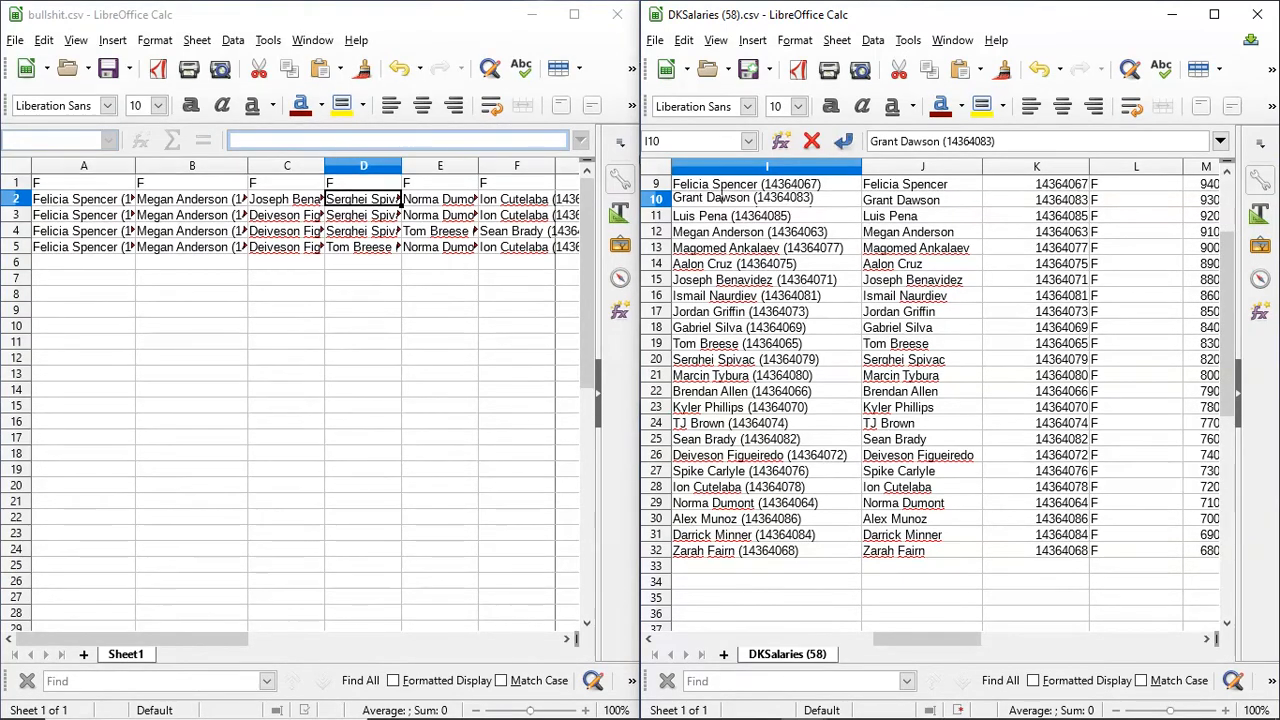
{"action": "left_click_drag", "start_coordinate": [998, 142], "coordinate": [856, 142]}
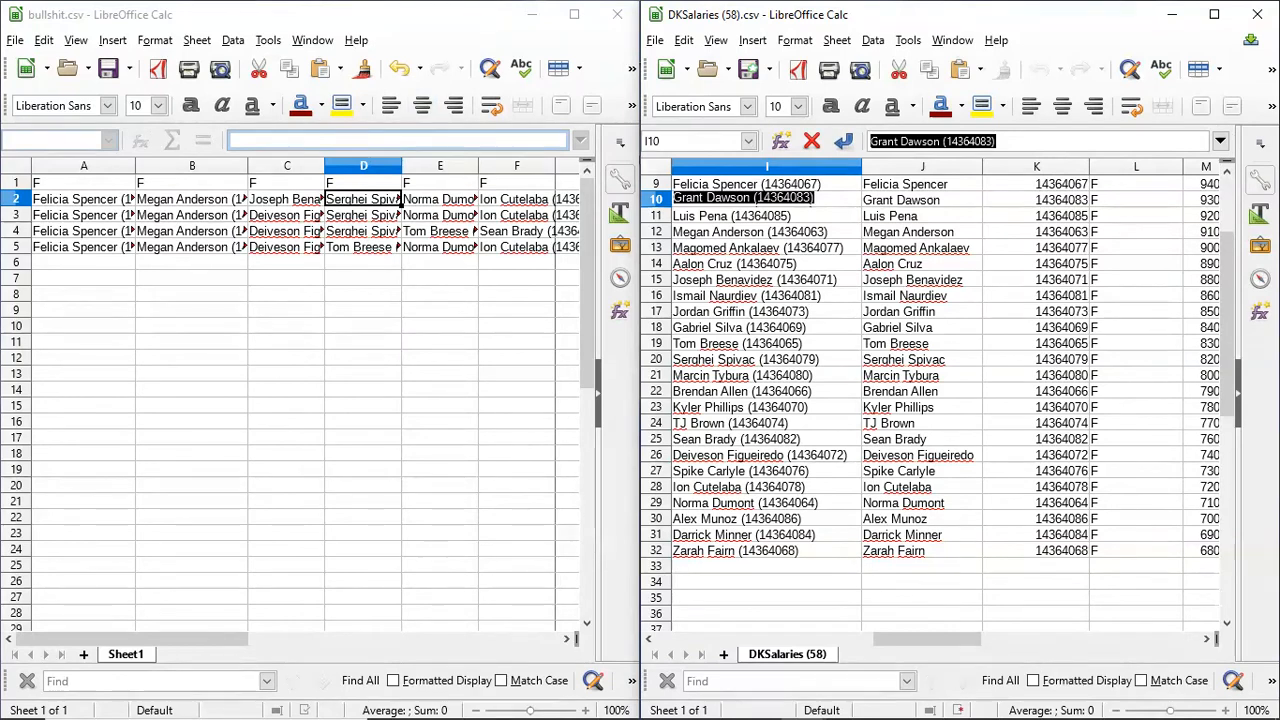
{"action": "left_click", "coordinate": [363, 199]}
{"action": "double_click", "coordinate": [363, 199]}
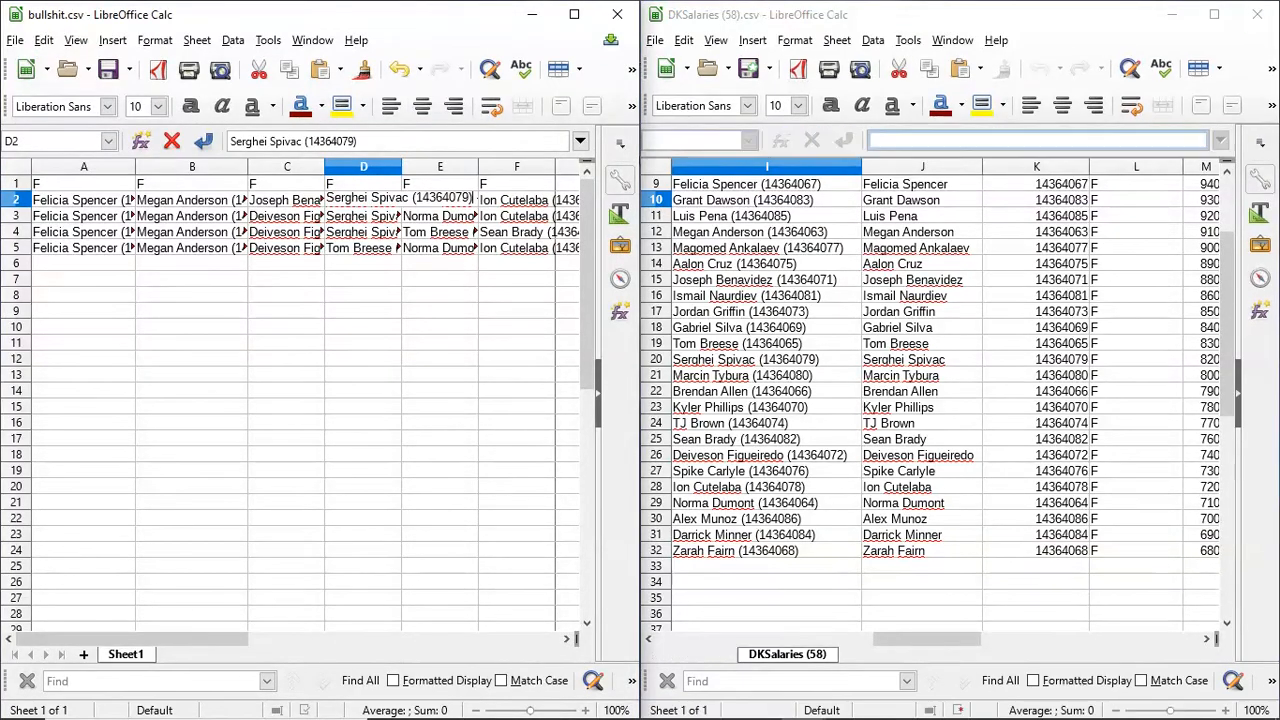
{"action": "key", "text": "ctrl+a"}
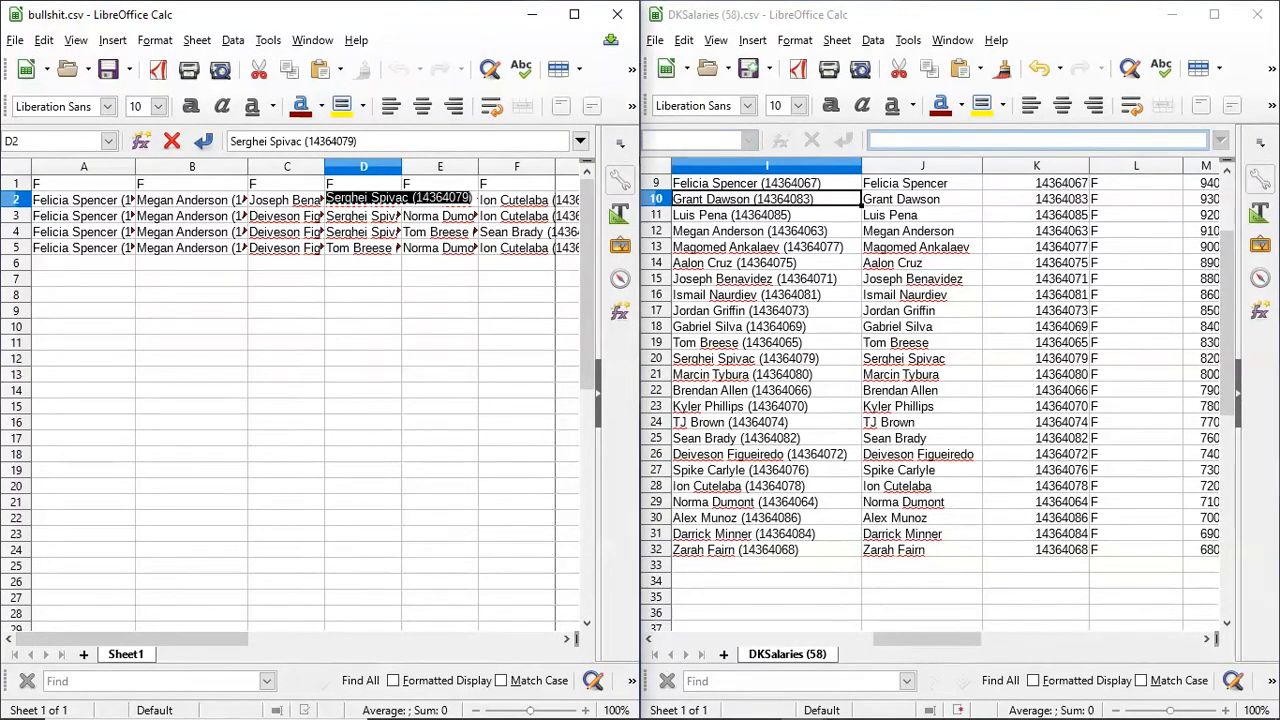
{"action": "key", "text": "BackSpace"}
{"action": "type", "text": "Grant Dawson (14364083))"}
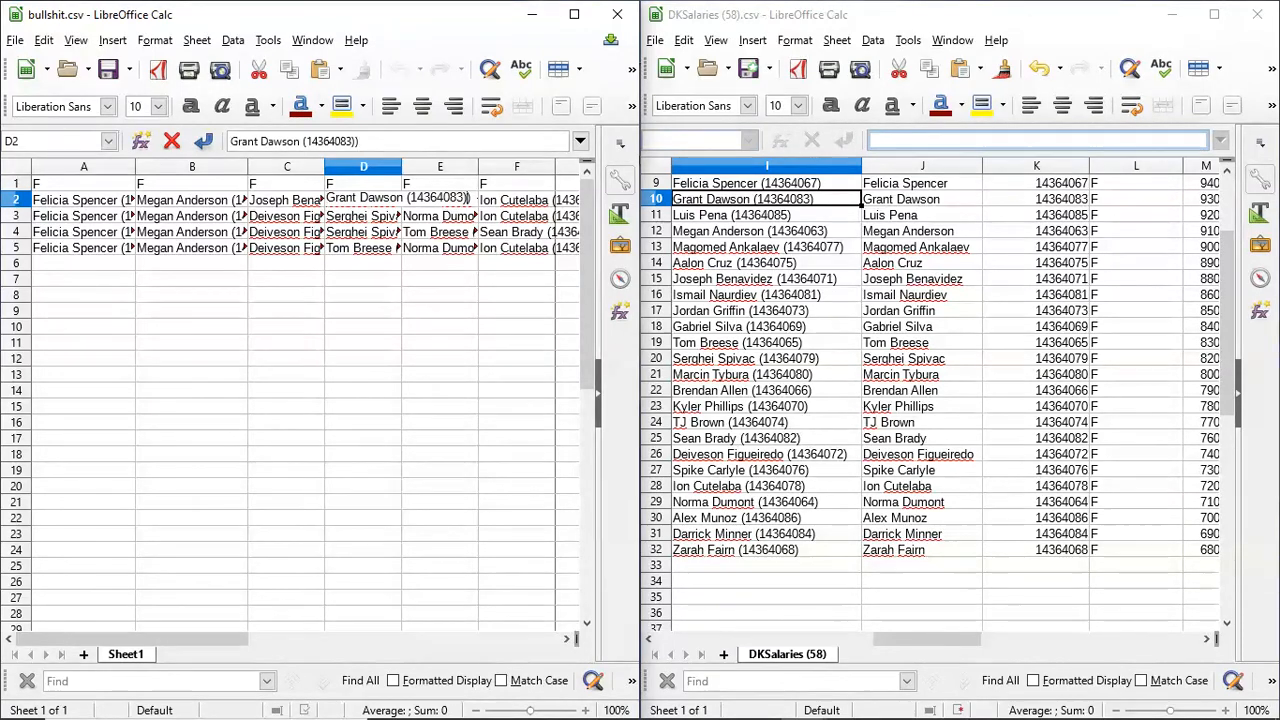
{"action": "left_click", "coordinate": [363, 327]}
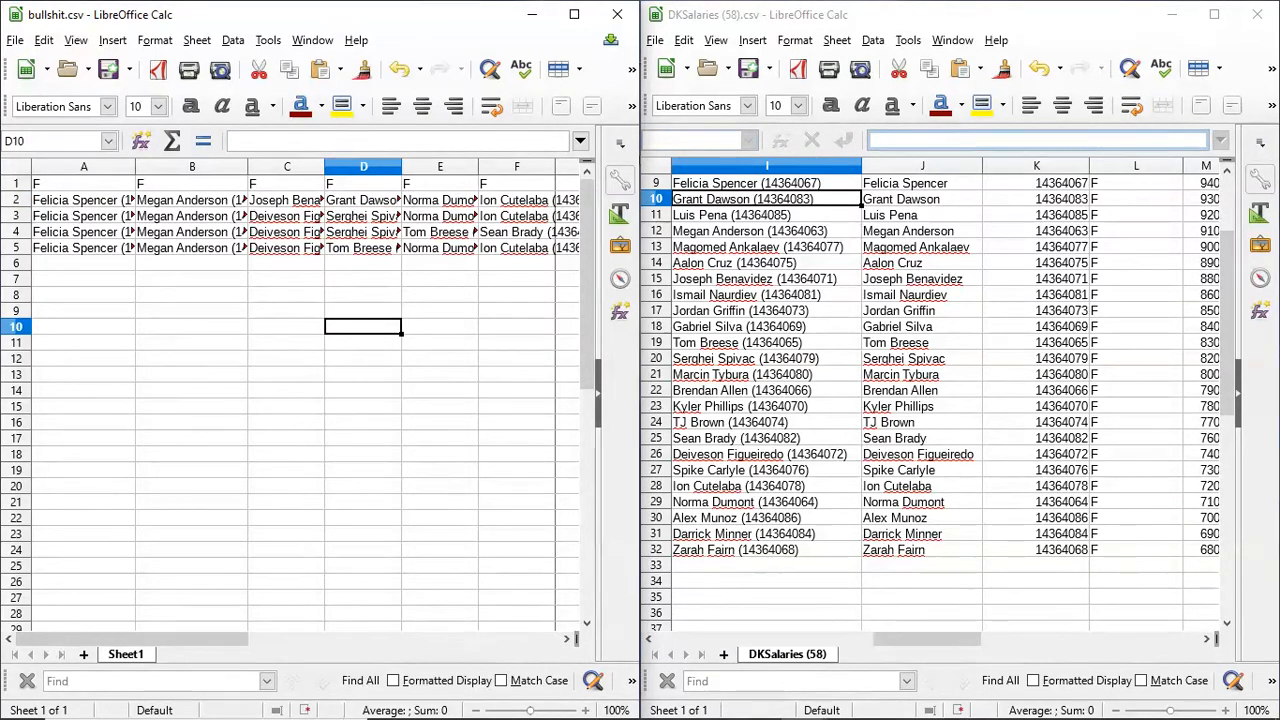
{"action": "key", "text": "alt+f"}
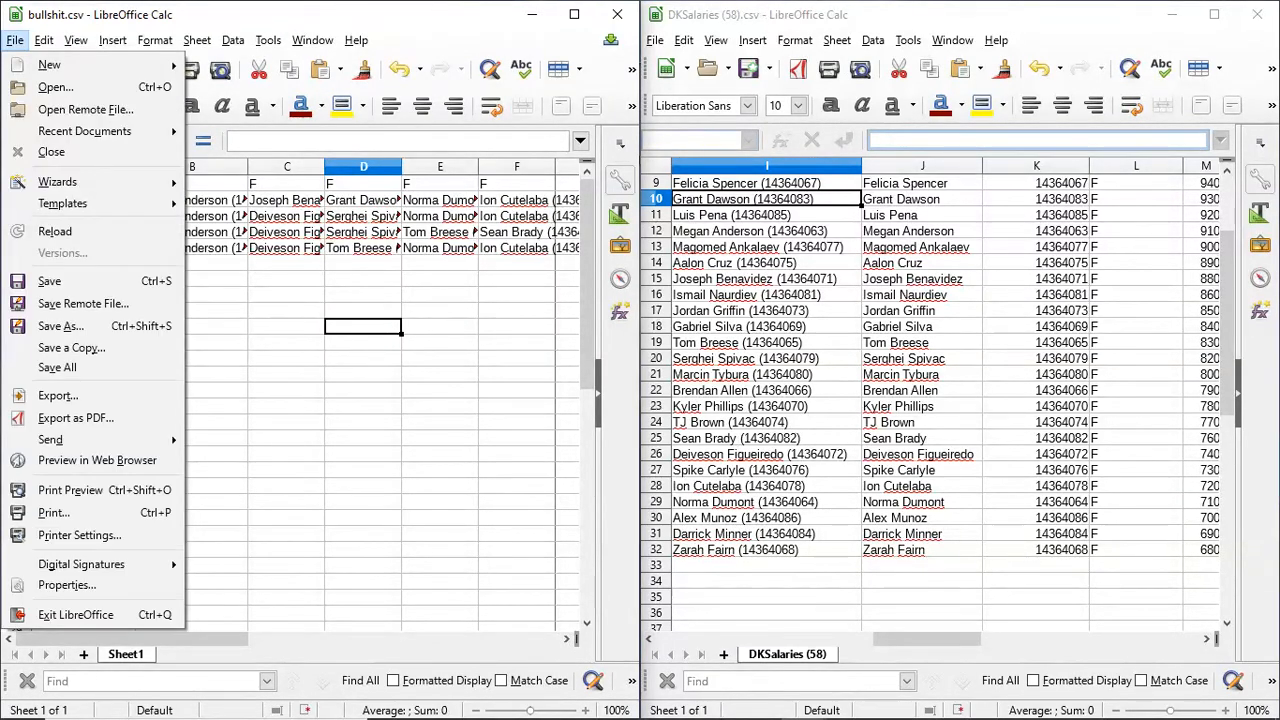
{"action": "left_click", "coordinate": [60, 281]}
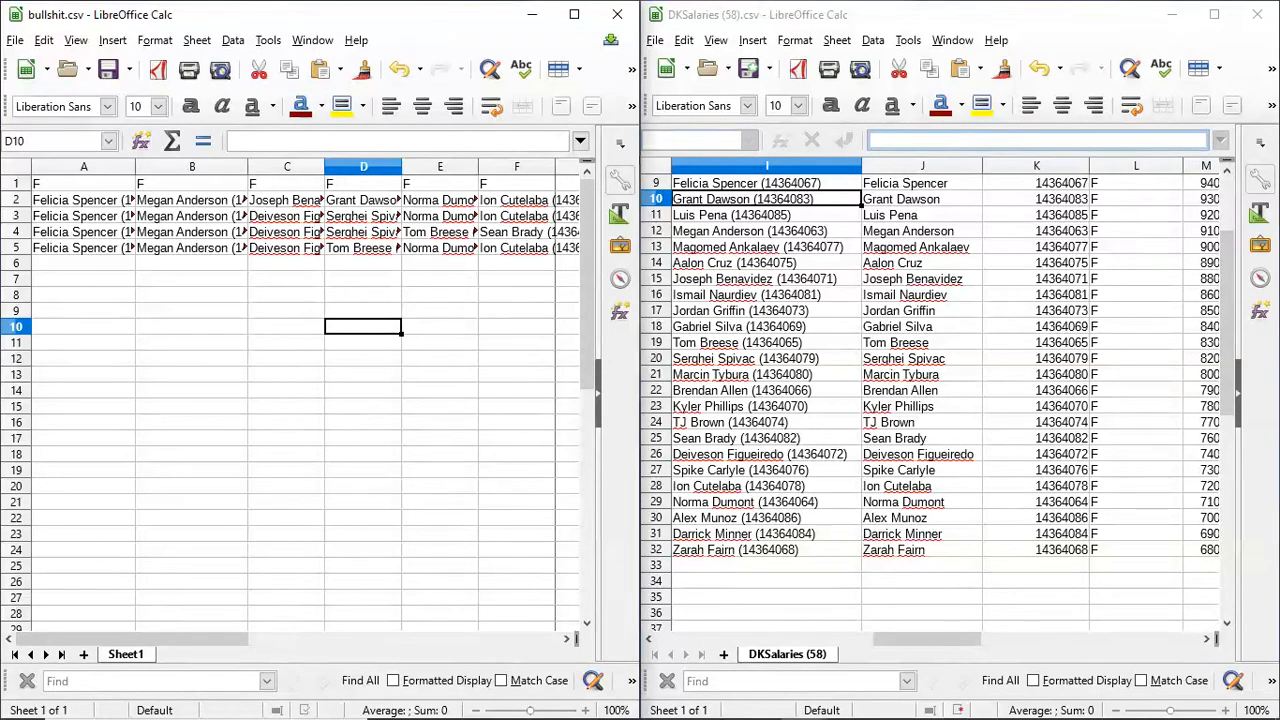
Switch to Chrome and upload the edited bullshit.csv from the Desktop to DraftKings again
{"action": "mouse_move", "coordinate": [713, 717]}
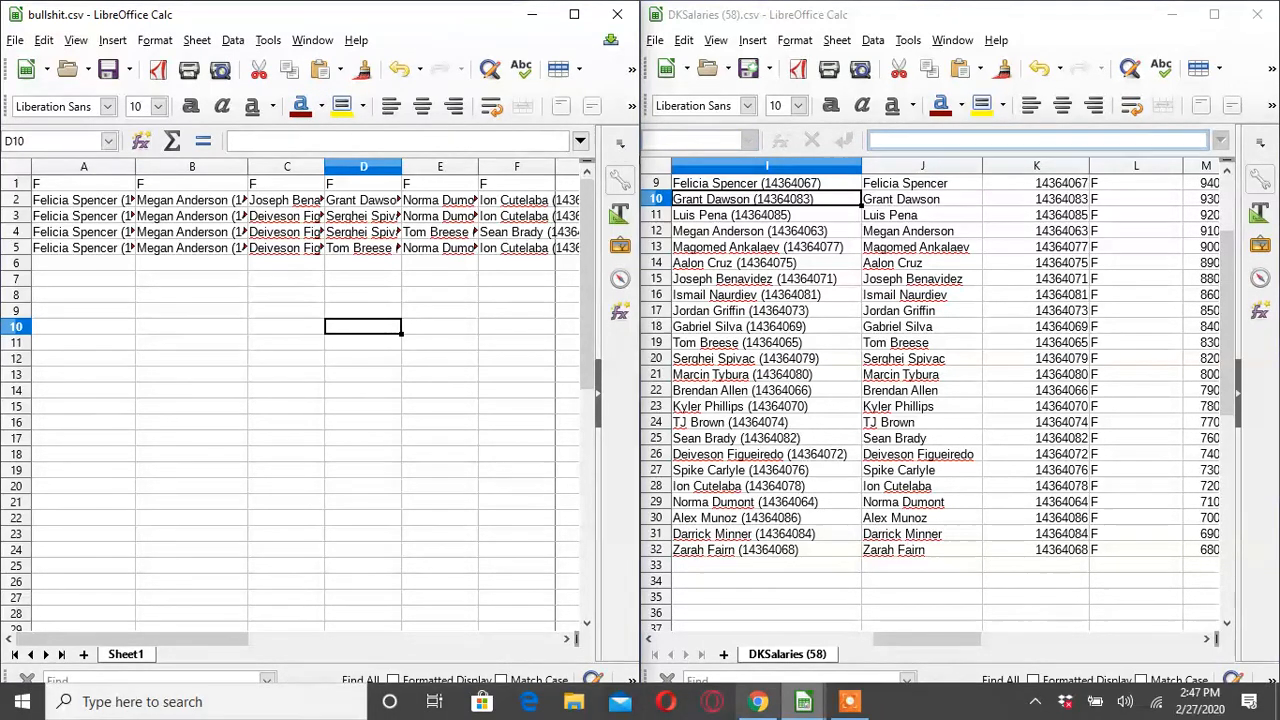
{"action": "left_click", "coordinate": [758, 702]}
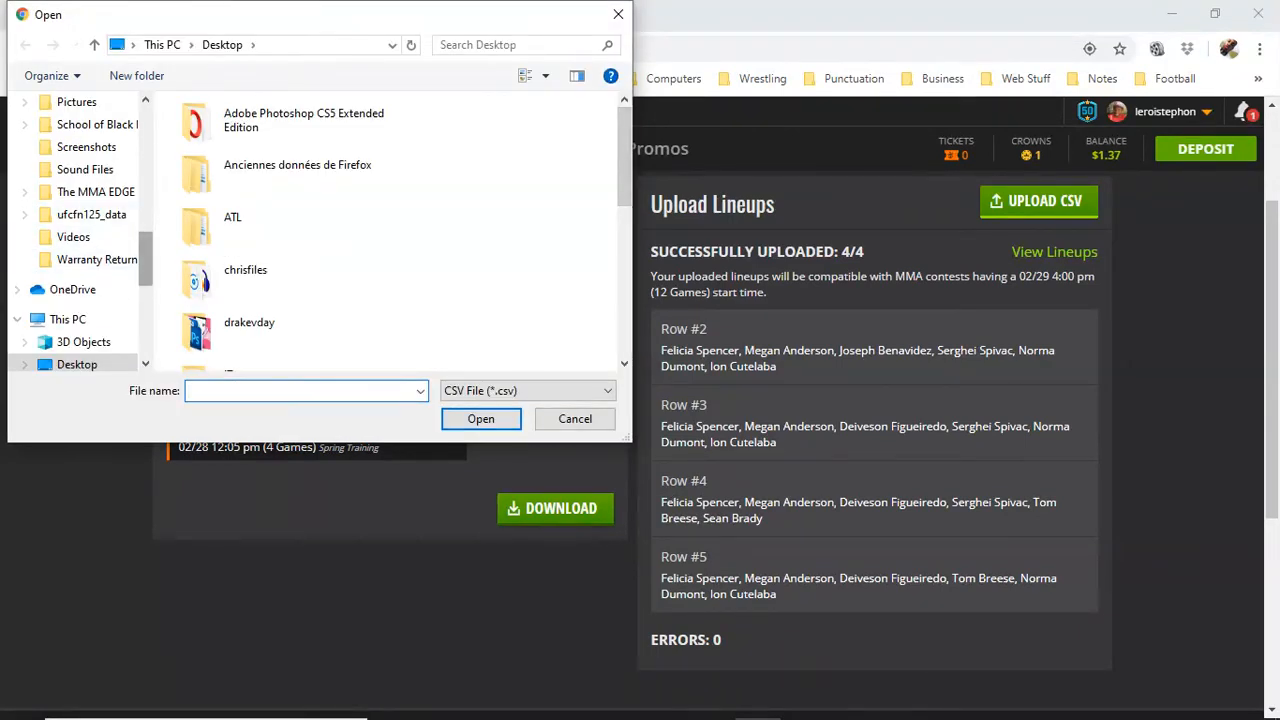
{"action": "scroll", "coordinate": [400, 230], "scroll_direction": "down", "scroll_amount": 4}
{"action": "left_click_drag", "start_coordinate": [624, 235], "coordinate": [624, 305]}
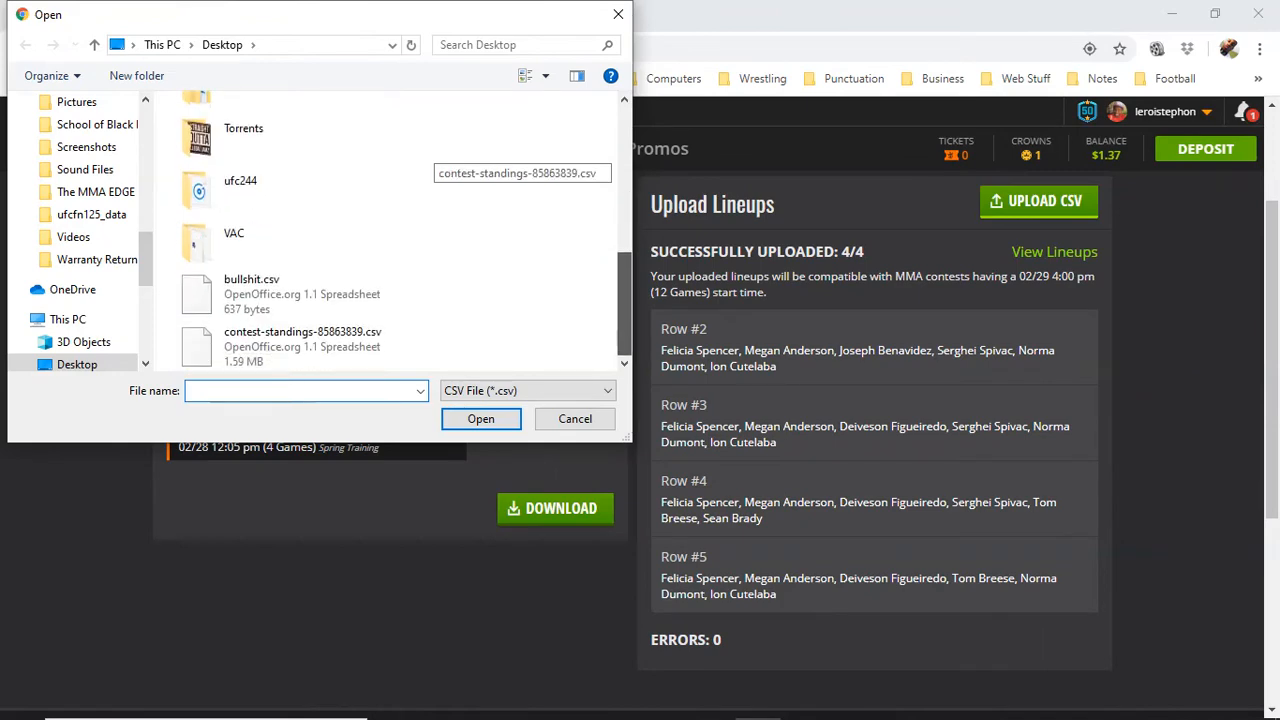
{"action": "left_click", "coordinate": [290, 294]}
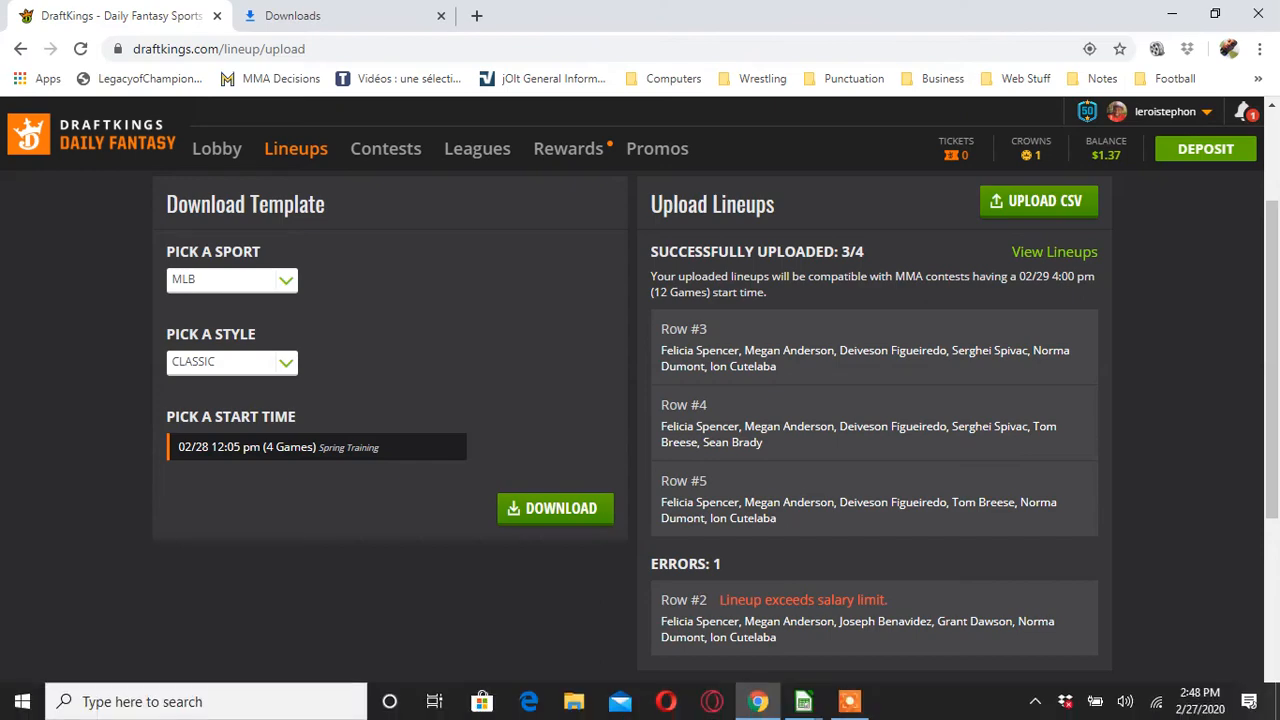
Compare the lineup rows in bullshit.csv with the DraftKings upload results, ending on the DraftKings page
{"action": "mouse_move", "coordinate": [803, 701]}
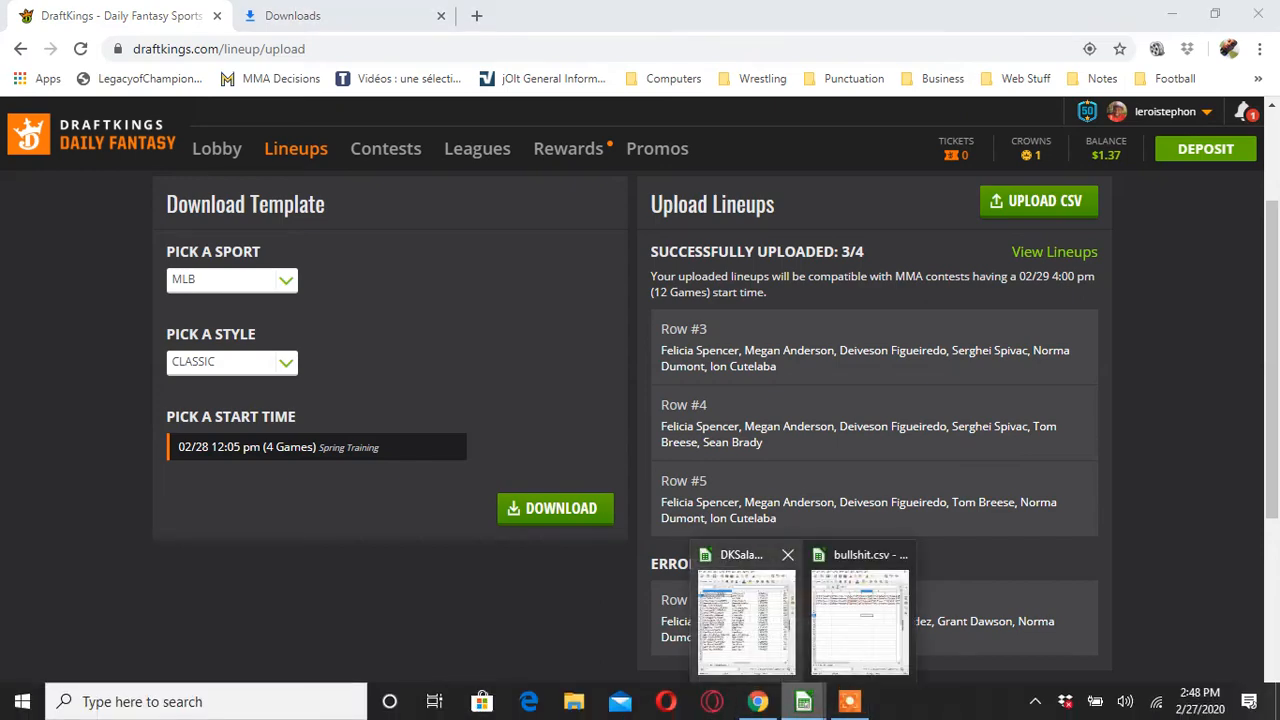
{"action": "left_click", "coordinate": [860, 620]}
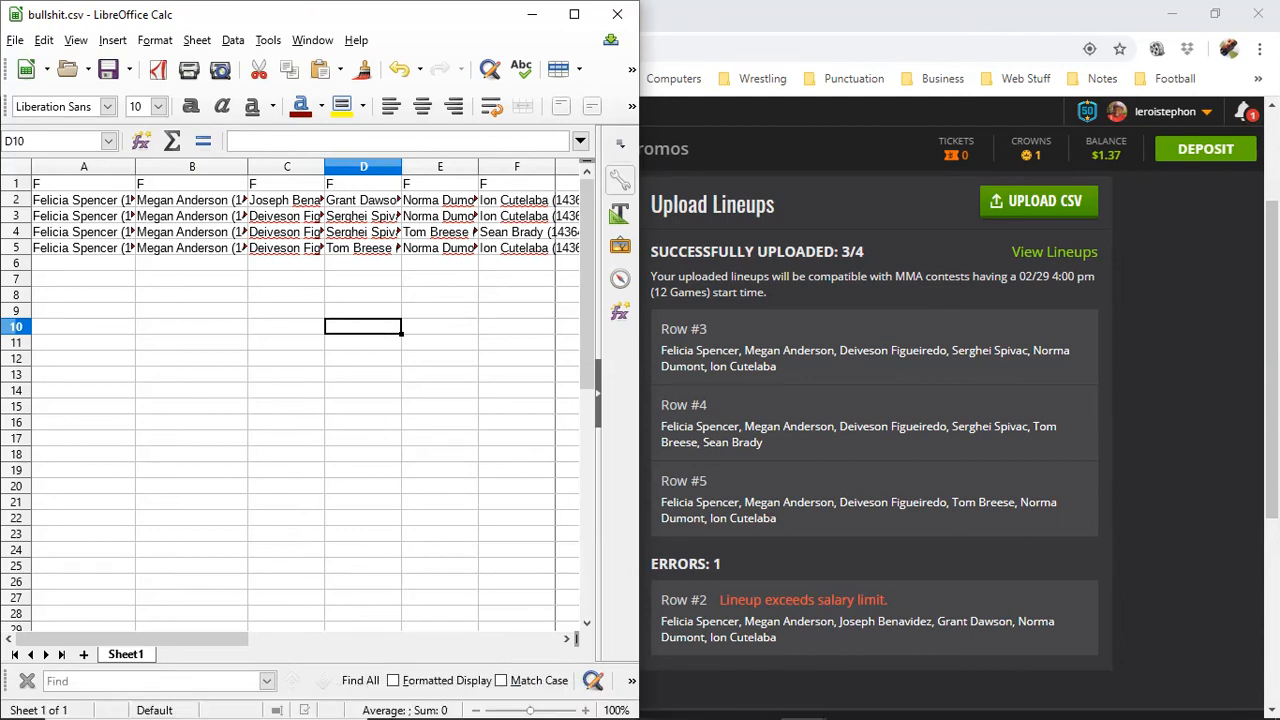
{"action": "key", "text": "alt+Tab"}
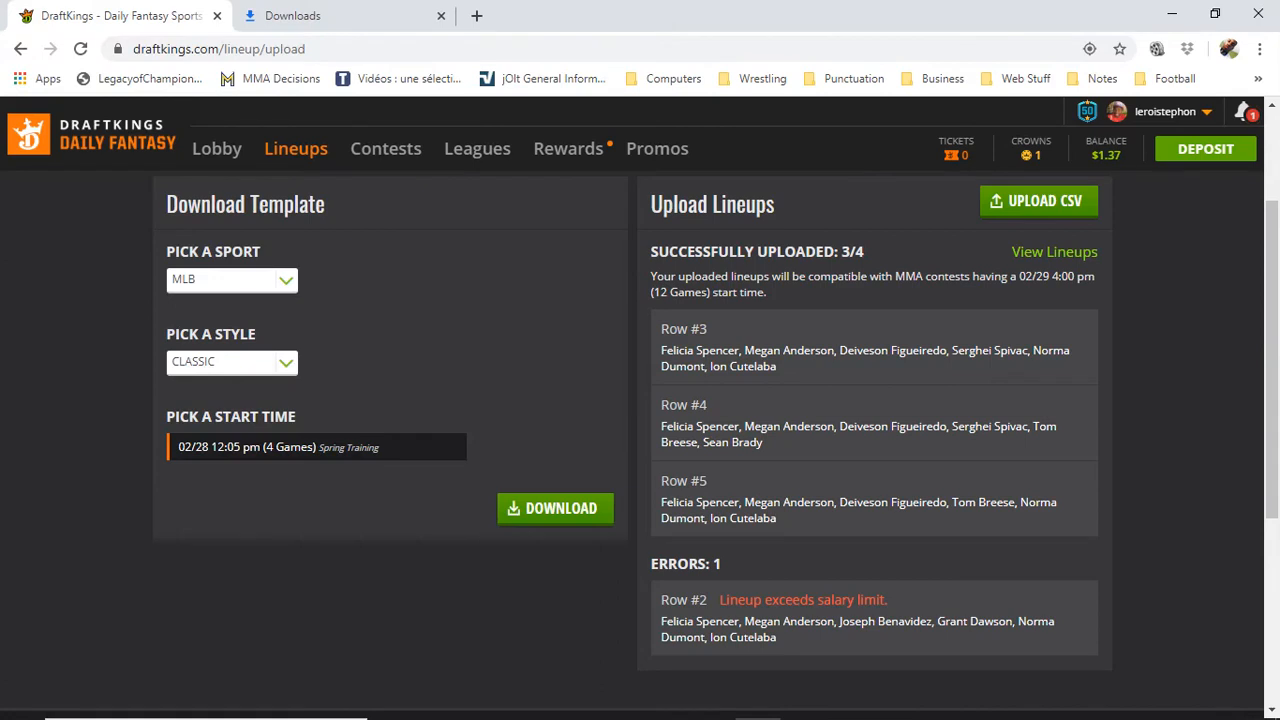